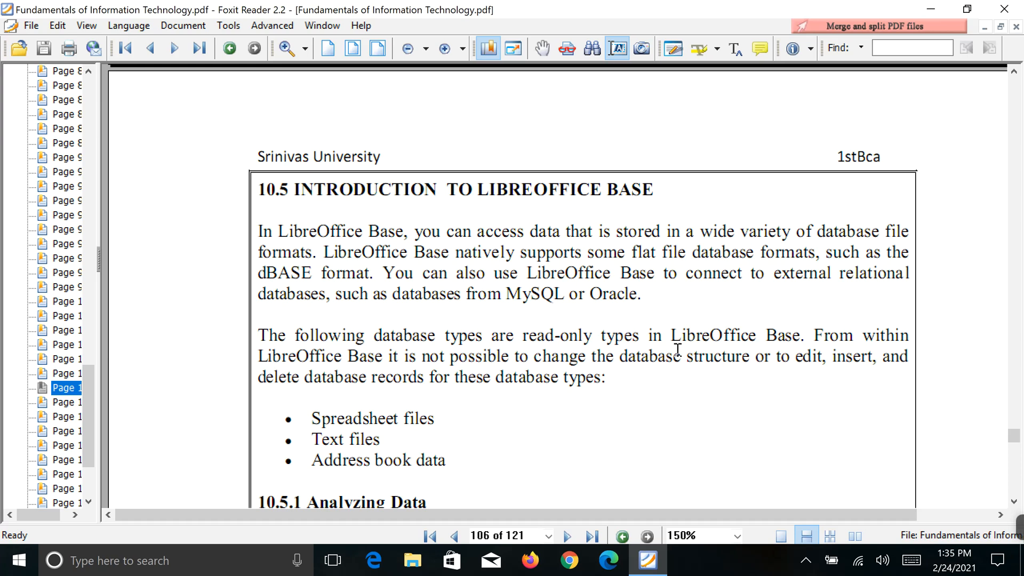
# Read section 10.5 on LibreOffice Base in the PDF, from the introduction through Viewing a Database
pyautogui.scroll(-3, 701, 293)
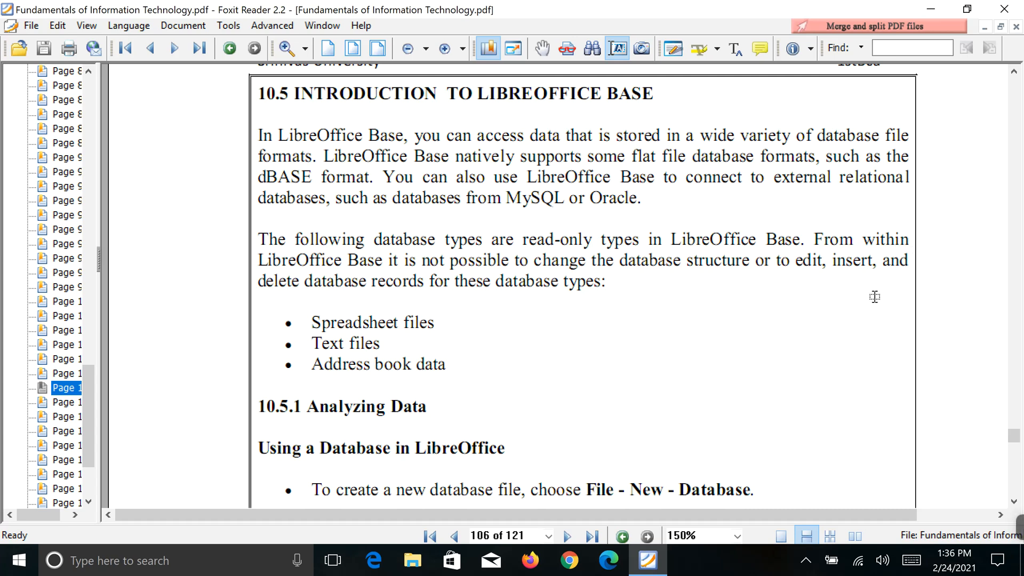
pyautogui.scroll(-3, 870, 296)
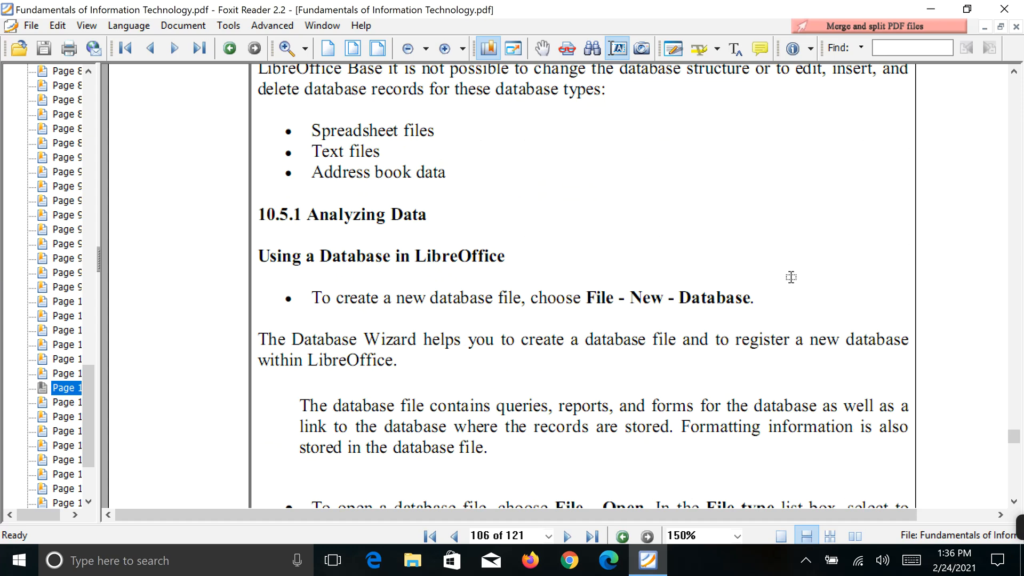
pyautogui.scroll(-3, 791, 277)
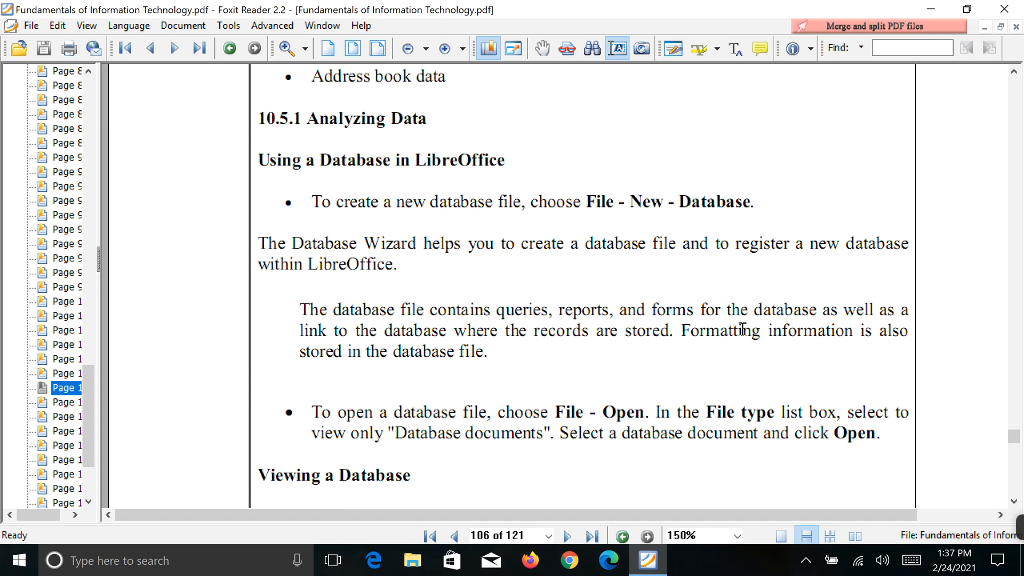
pyautogui.scroll(-4, 734, 272)
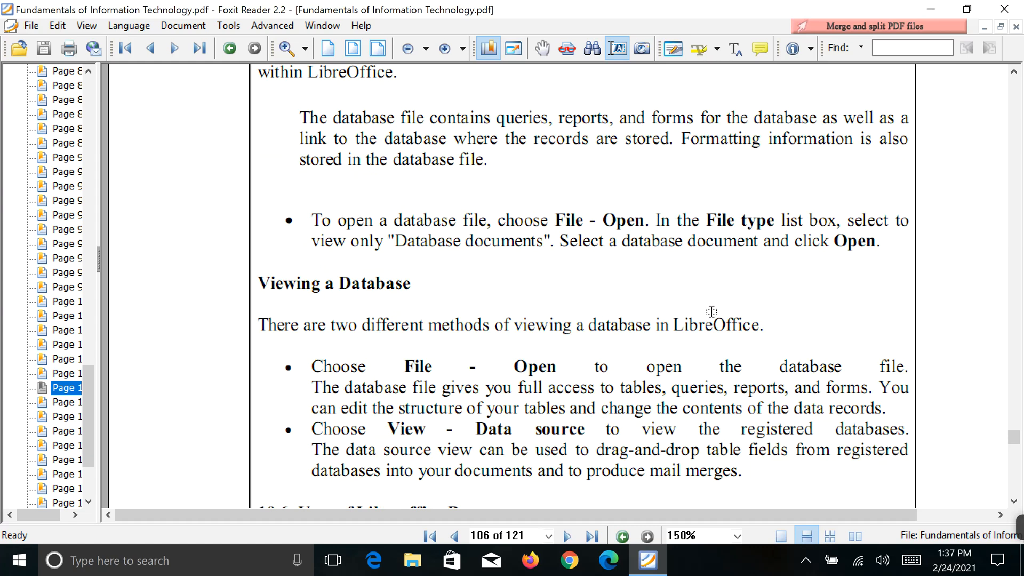
pyautogui.scroll(-3, 711, 311)
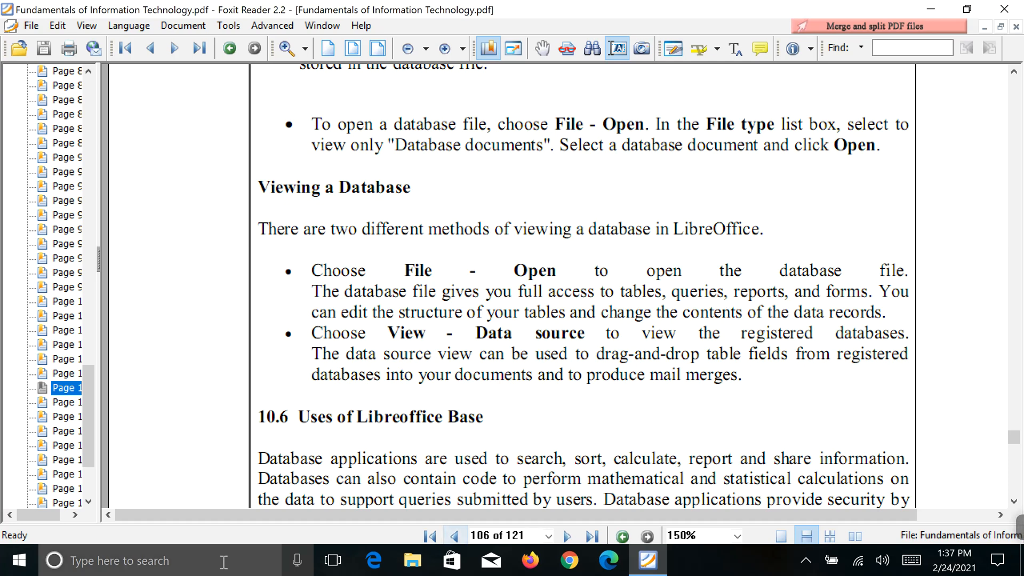
# Search Windows for "base", launch LibreOffice Base and choose to open an existing database file
pyautogui.click(208, 560)
pyautogui.write('b')
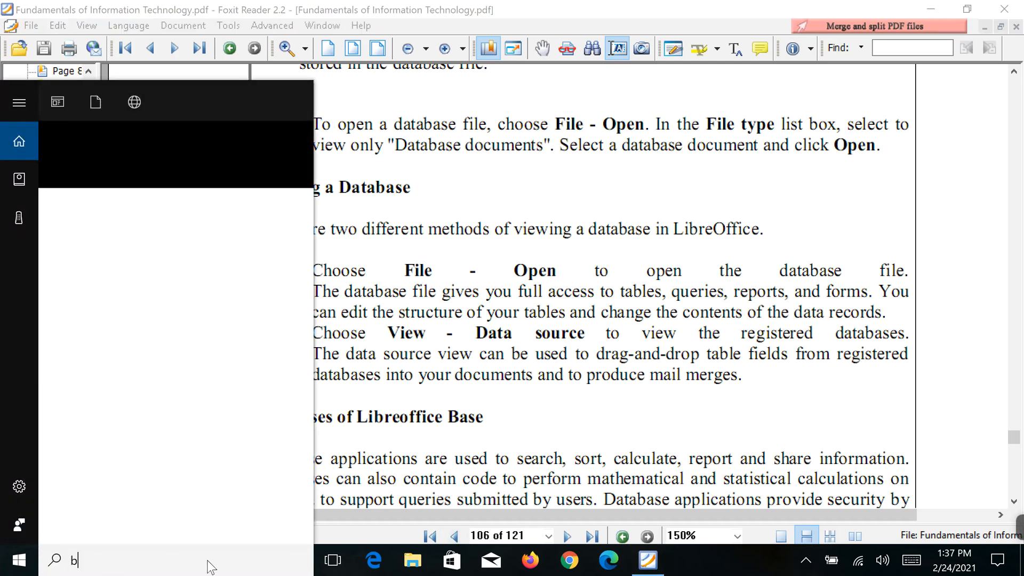
pyautogui.write('ase')
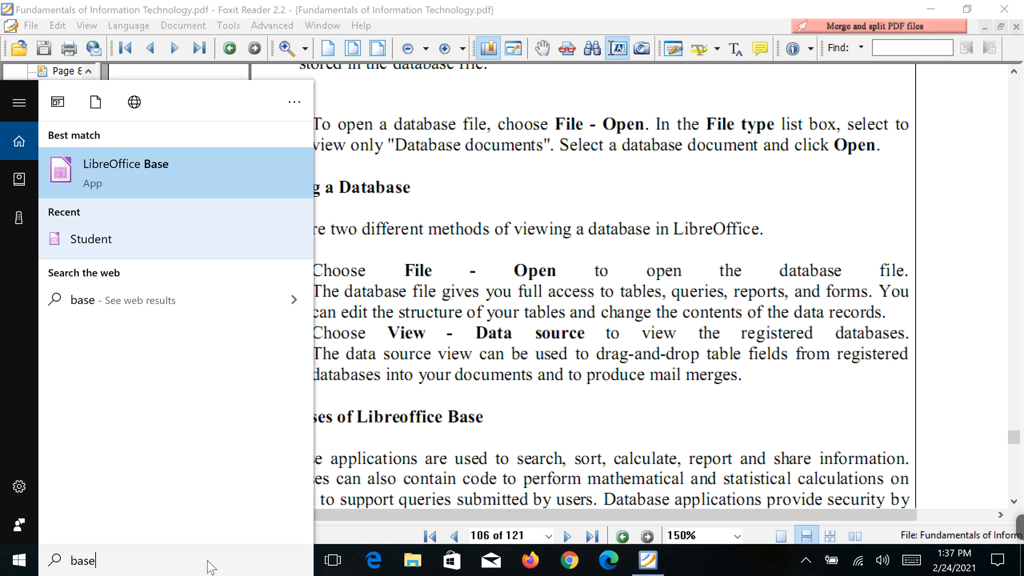
pyautogui.click(192, 165)
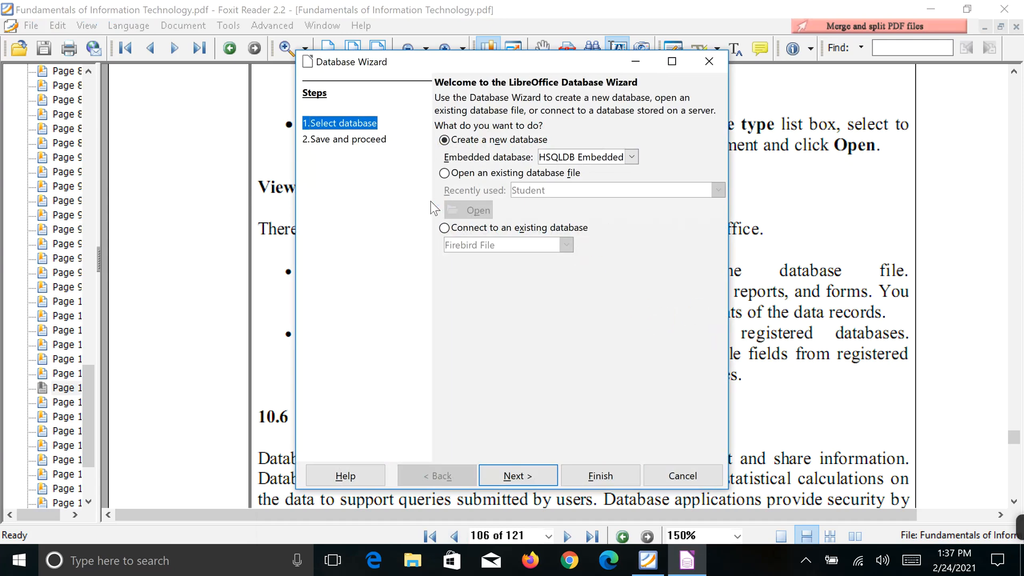
pyautogui.click(443, 173)
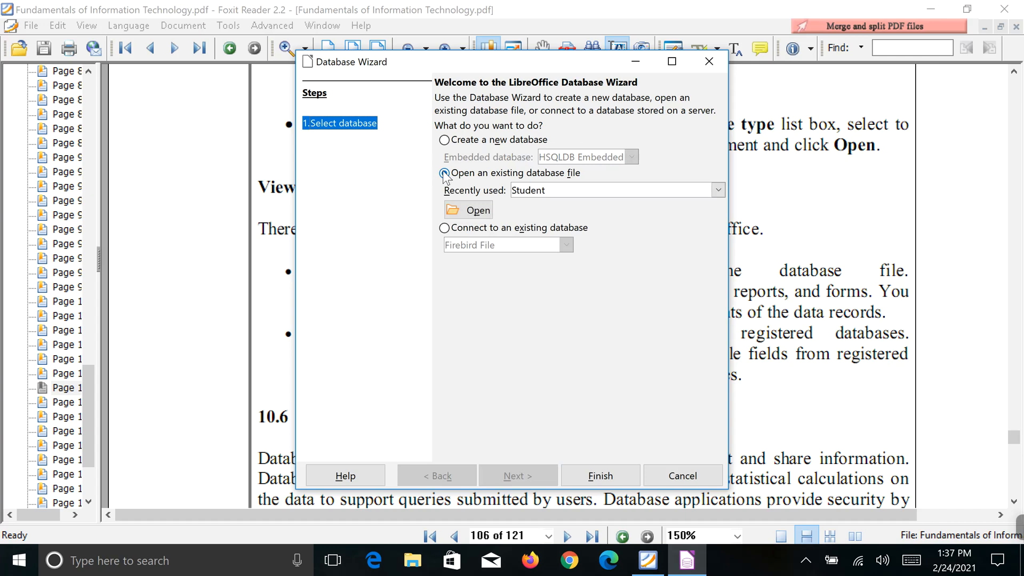
pyautogui.click(718, 191)
pyautogui.click(719, 192)
pyautogui.click(468, 210)
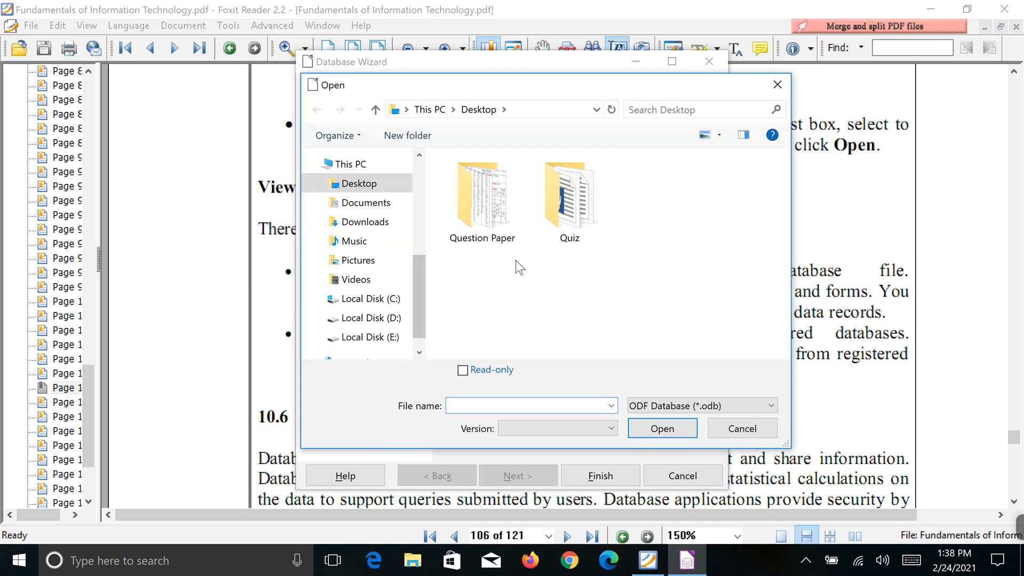
pyautogui.click(405, 337)
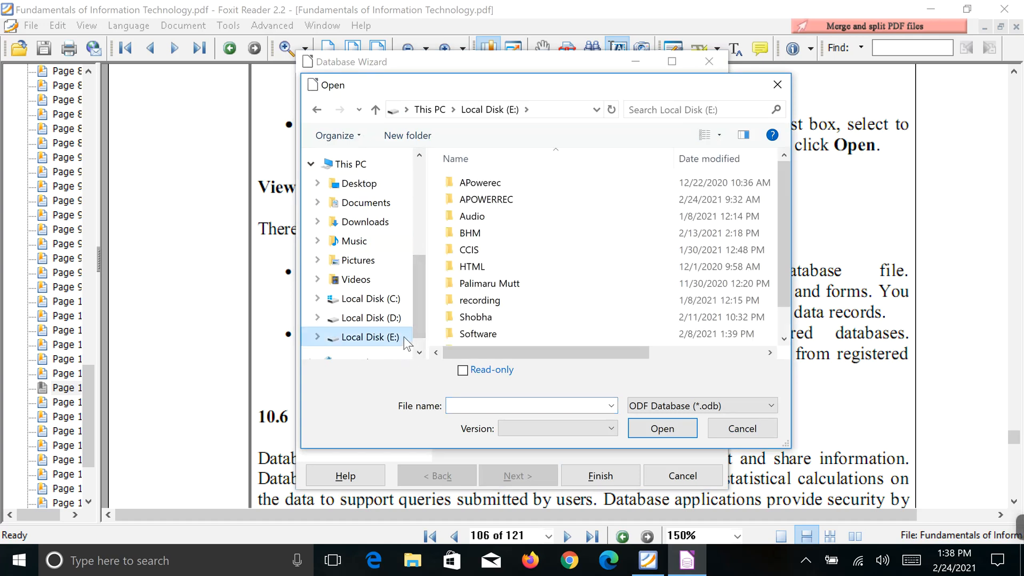
pyautogui.click(744, 427)
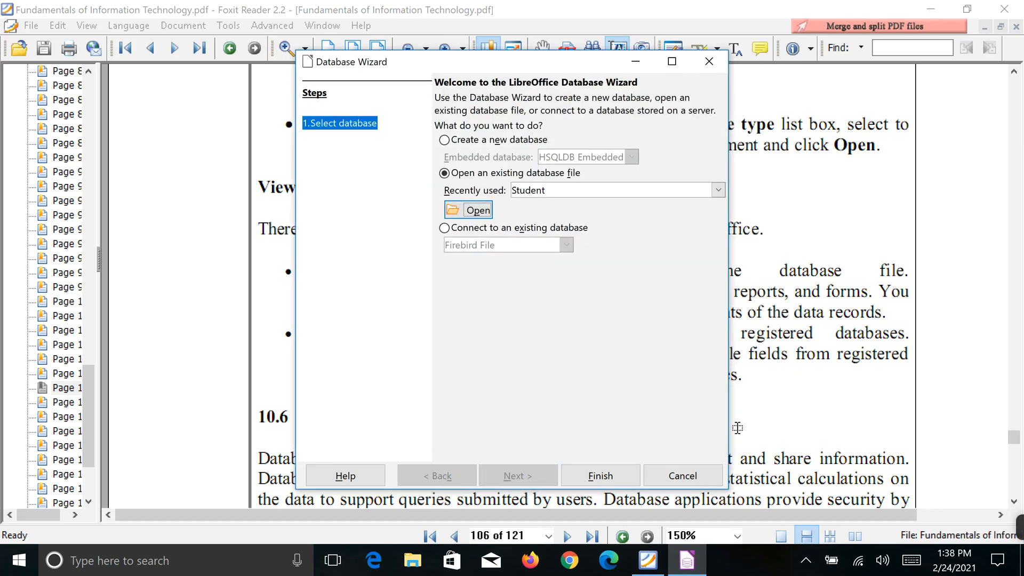
# Open the recently used Student database through the Database Wizard
pyautogui.click(551, 193)
pyautogui.click(560, 190)
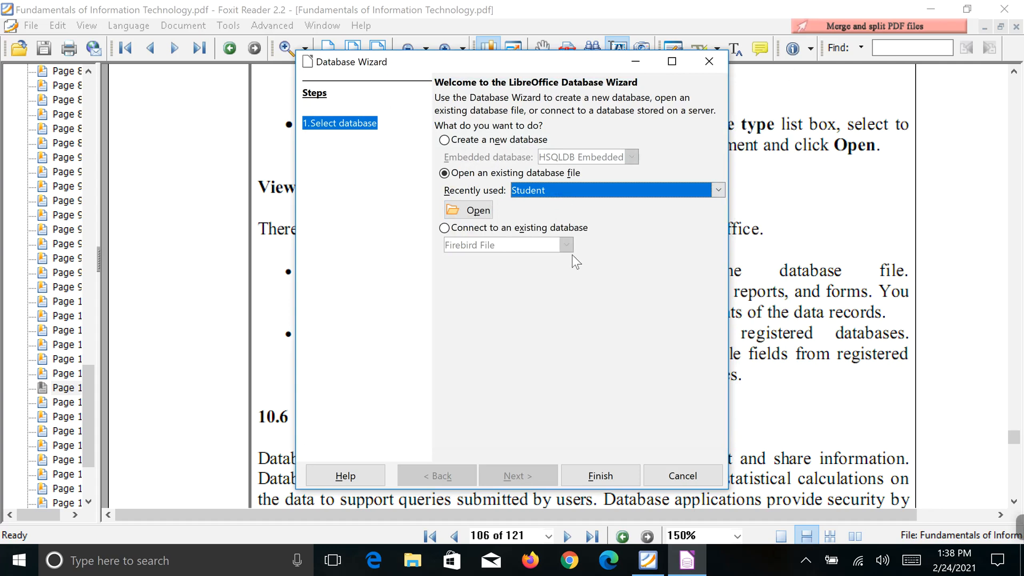
pyautogui.click(607, 475)
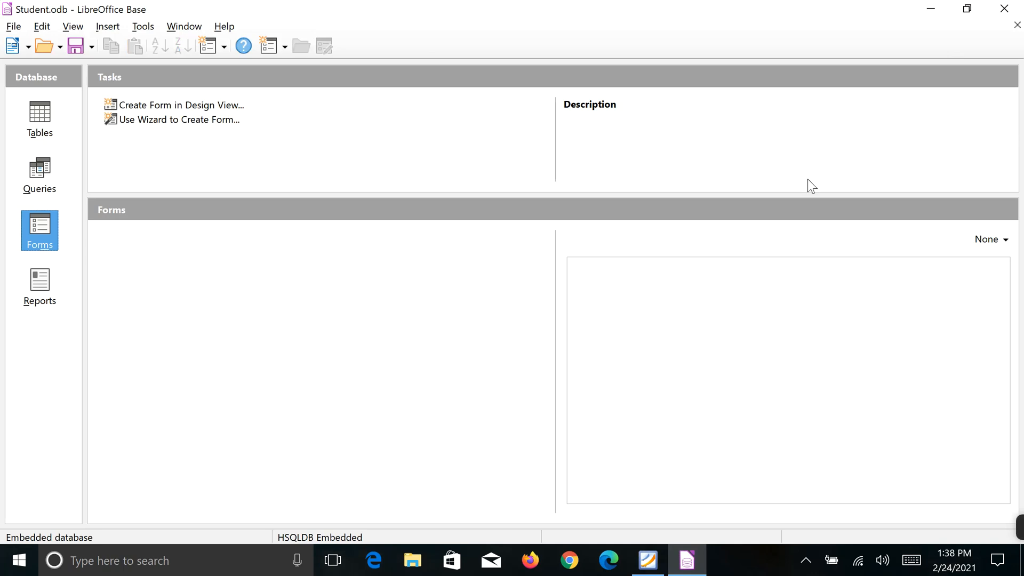
# Check the instructions in the Foxit Reader PDF, return to LibreOffice Base, view the file-opening dialog's Desktop contents and close it
pyautogui.click(651, 565)
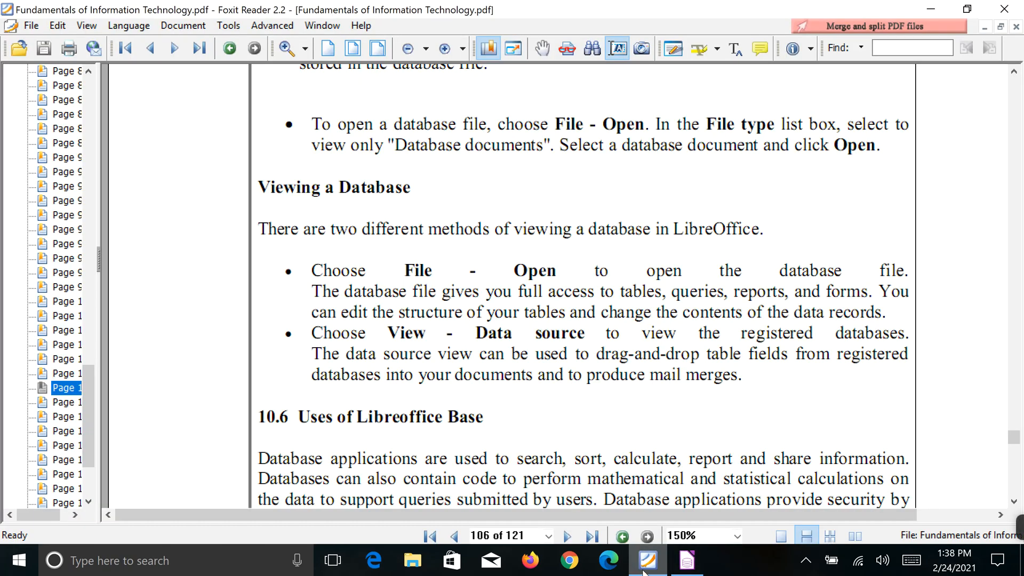
pyautogui.click(687, 561)
pyautogui.click(4, 26)
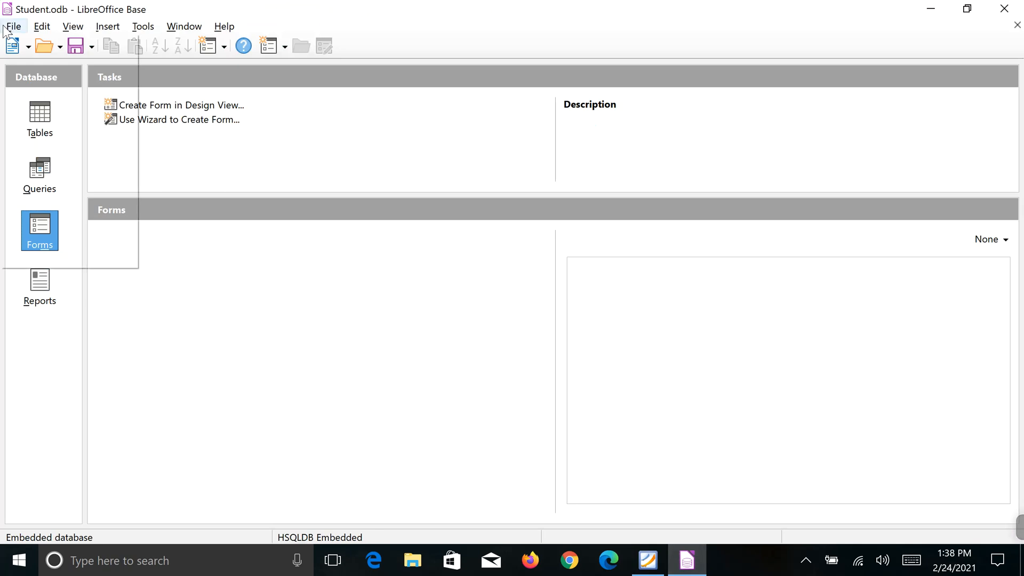
pyautogui.click(39, 56)
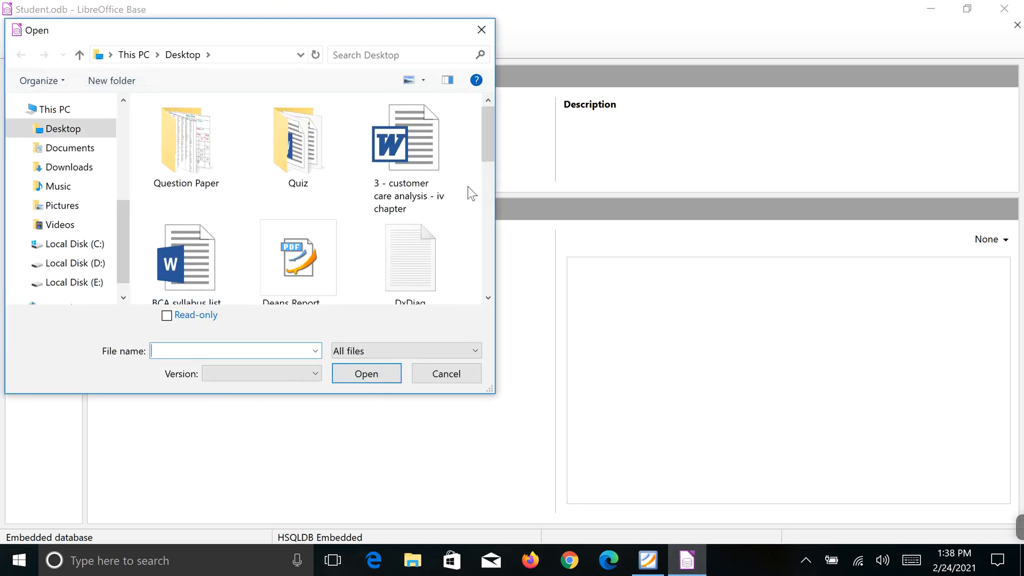
pyautogui.moveTo(487, 153)
pyautogui.mouseDown()
pyautogui.moveTo(500, 206)
pyautogui.moveTo(493, 231)
pyautogui.moveTo(499, 162)
pyautogui.mouseUp()
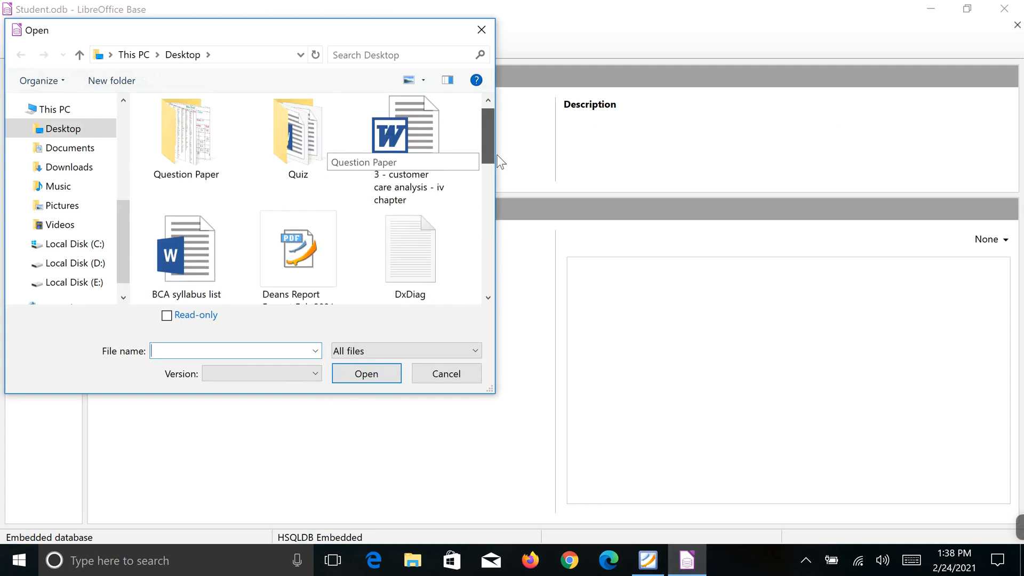
pyautogui.click(487, 31)
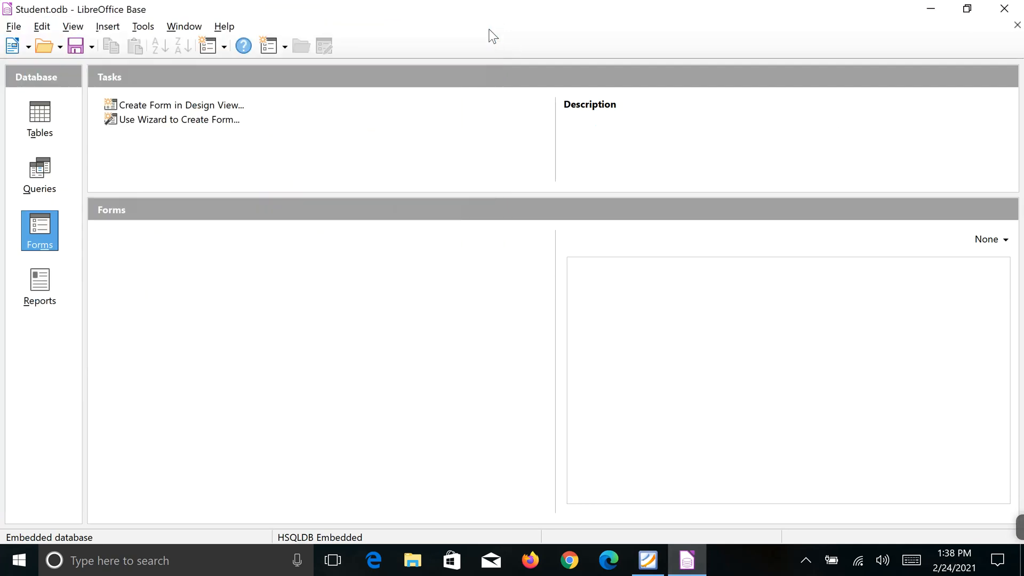
# Recheck the PDF's Viewing a Database section, switch back to LibreOffice Base and examine its file and view commands
pyautogui.click(647, 563)
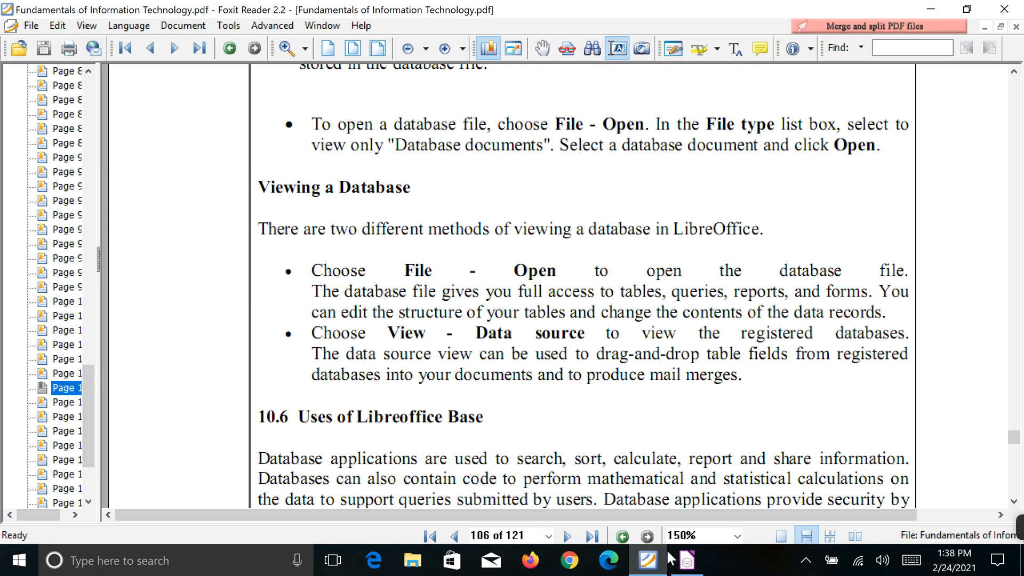
pyautogui.click(687, 560)
pyautogui.click(14, 27)
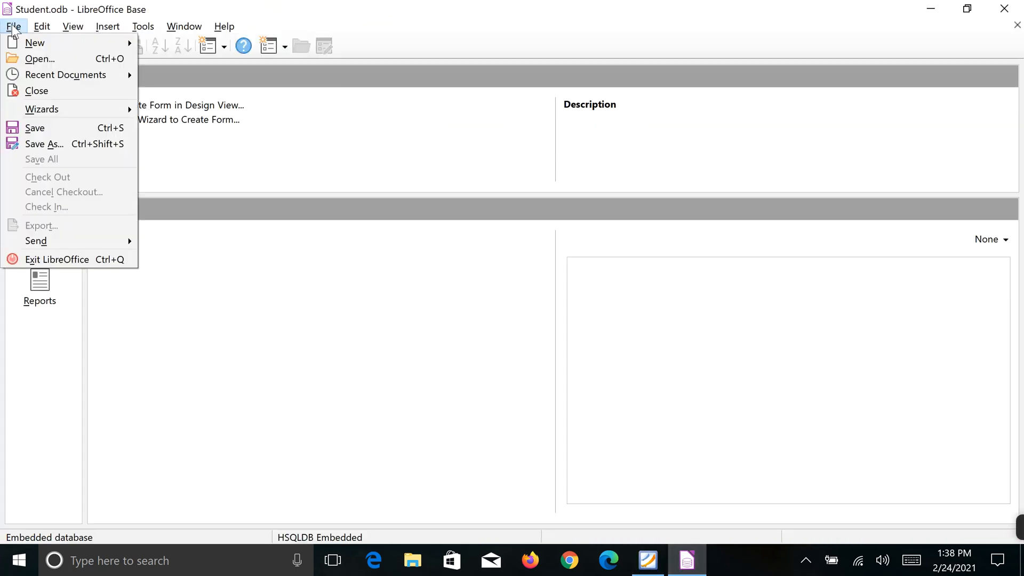
pyautogui.moveTo(65, 35)
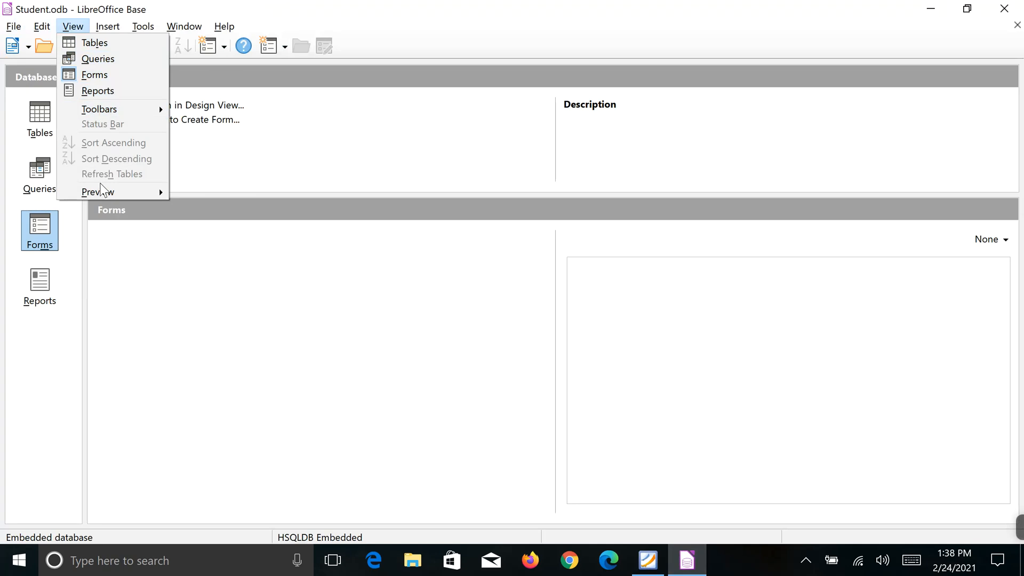
pyautogui.click(53, 327)
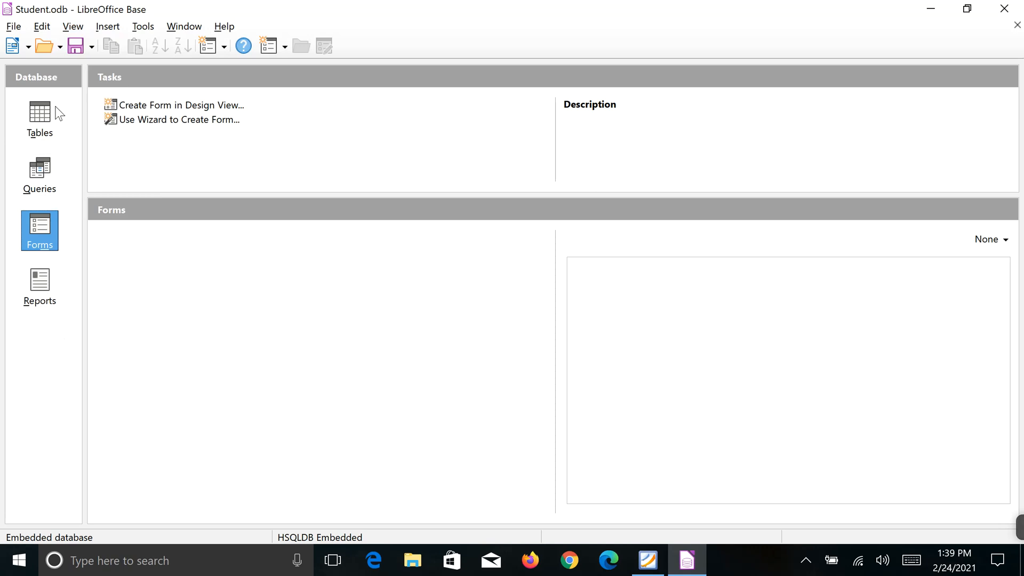
# Switch to the PDF in Foxit Reader and read the opening of section 10.6, Uses of Libreoffice Base, onto page 107
pyautogui.click(647, 560)
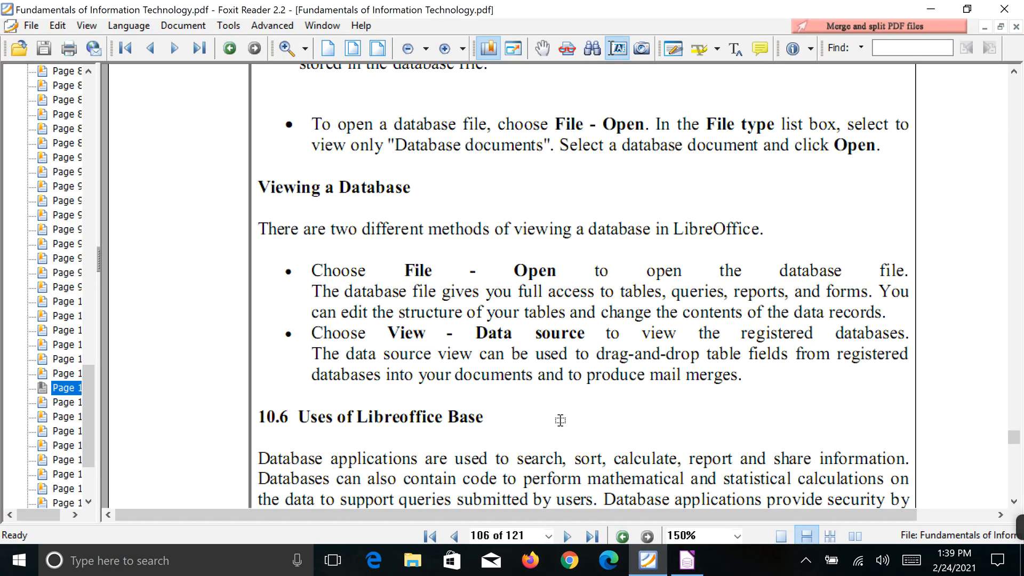
pyautogui.scroll(-2, 567, 423)
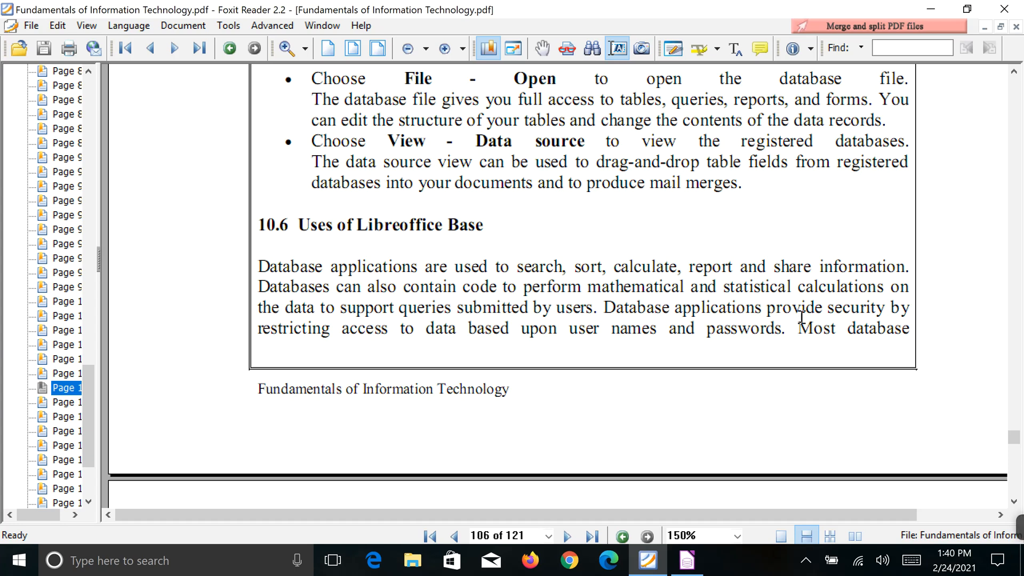
pyautogui.scroll(-3, 801, 317)
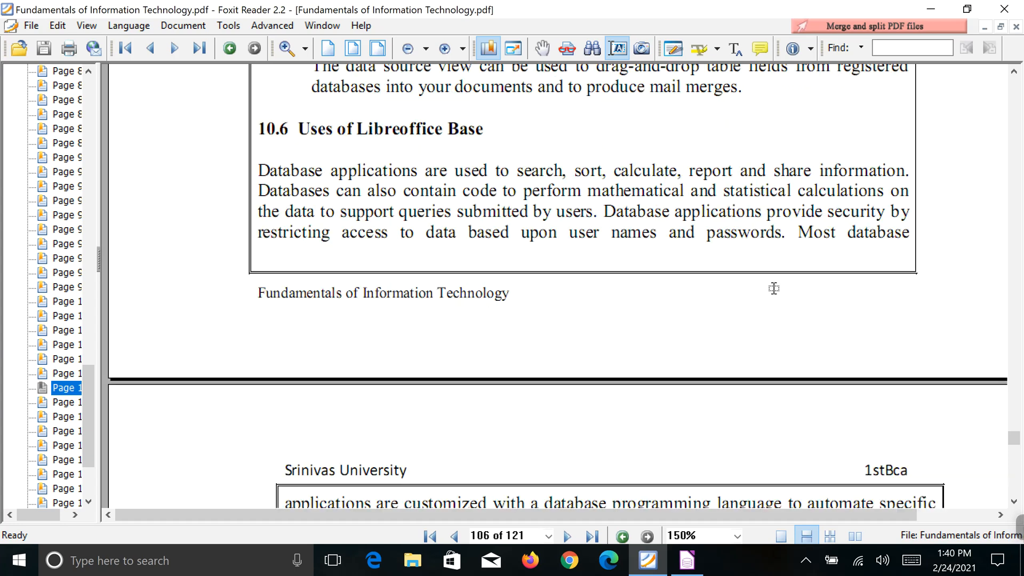
pyautogui.scroll(-3, 773, 269)
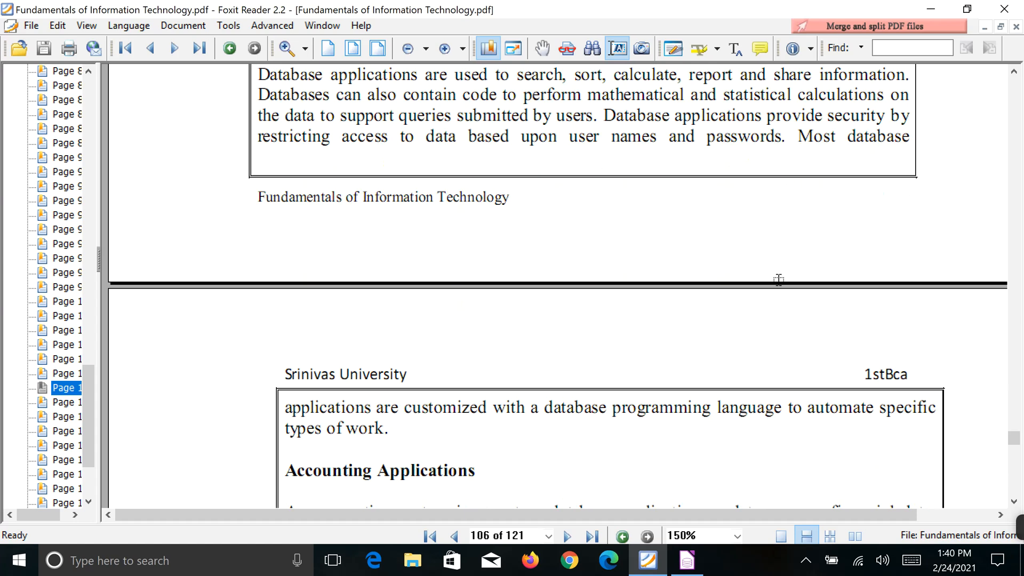
pyautogui.scroll(3, 778, 280)
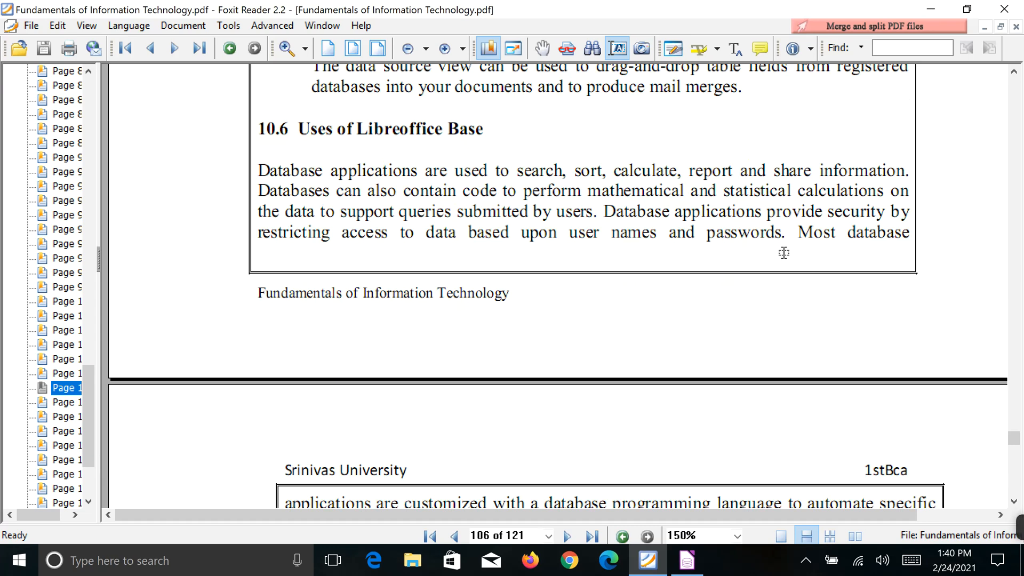
pyautogui.scroll(-3, 781, 249)
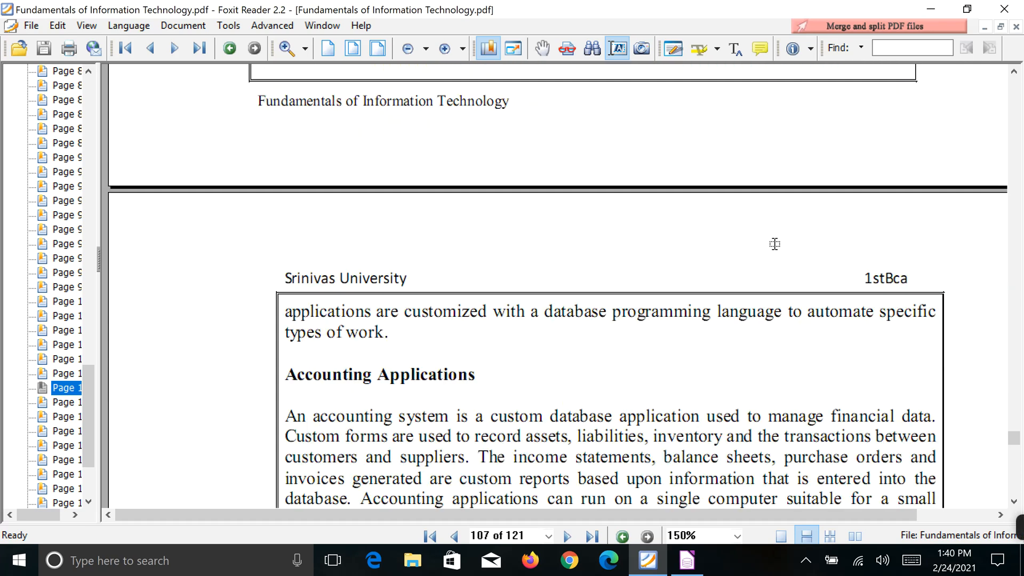
# Read the Accounting Applications, CRM Applications and Web Applications topics on page 107
pyautogui.scroll(-3, 775, 244)
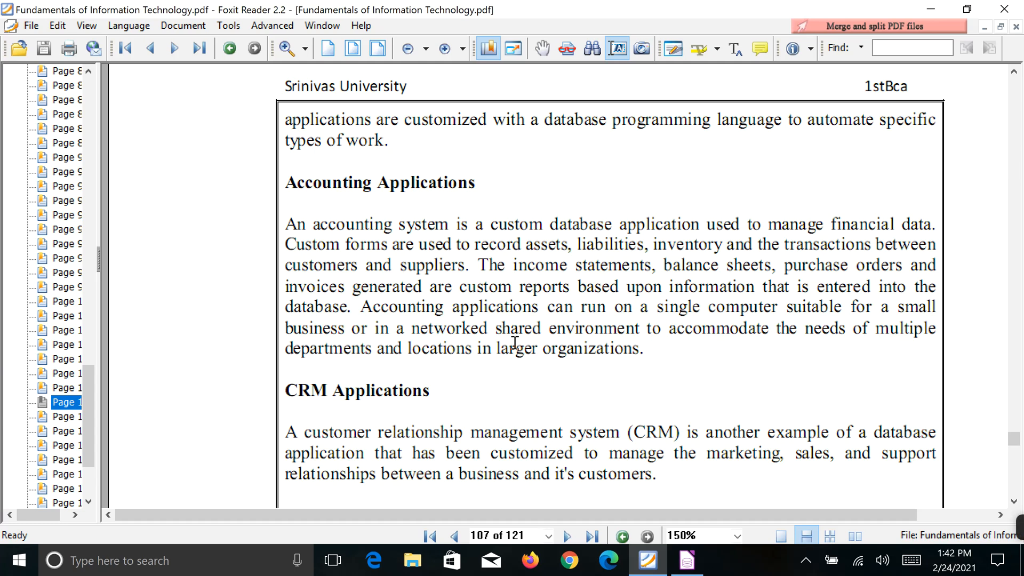
pyautogui.scroll(-3, 515, 341)
pyautogui.scroll(3, 525, 351)
pyautogui.scroll(-6, 524, 352)
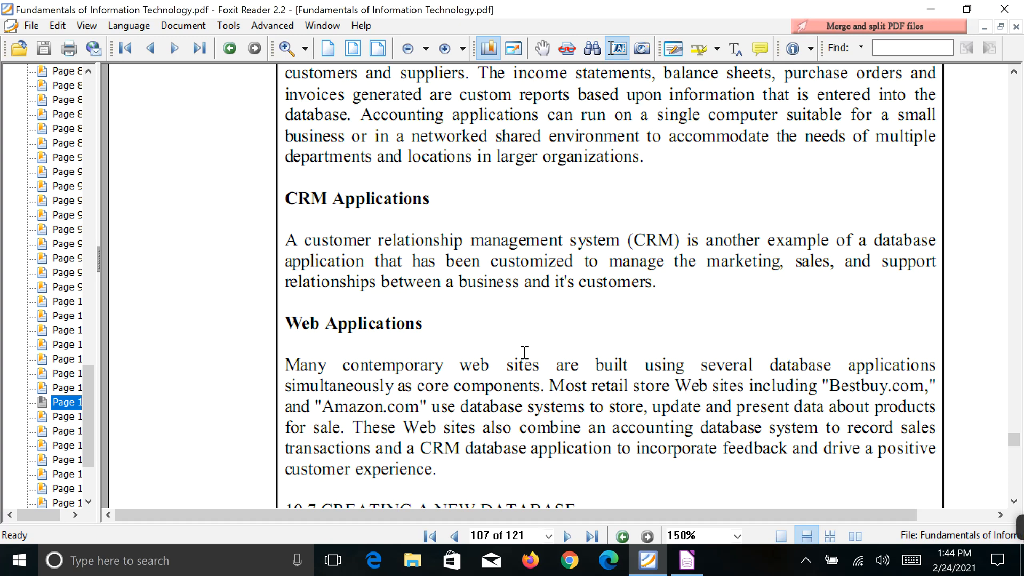
pyautogui.scroll(-3, 579, 361)
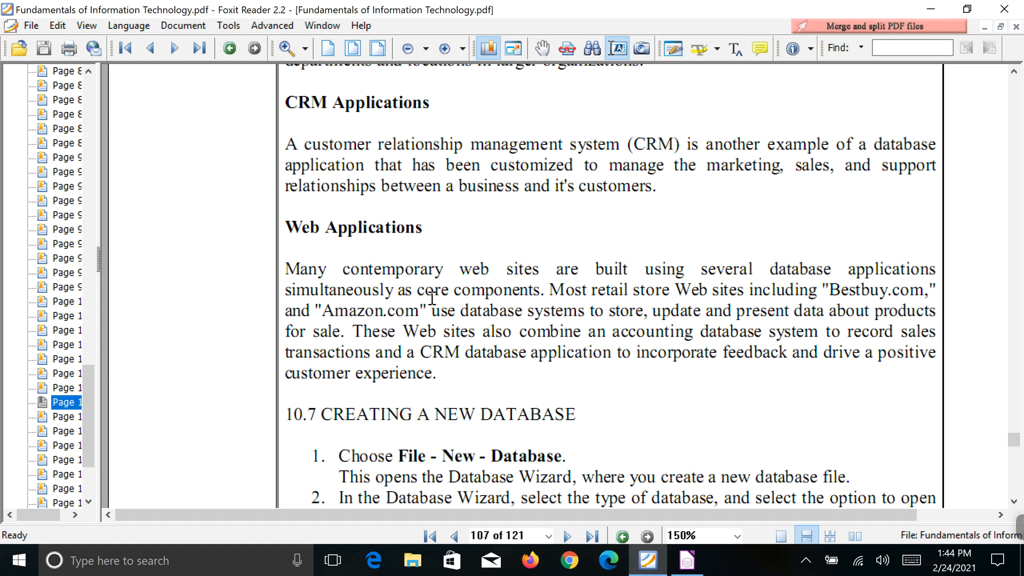
# Review section 10.6 again from its heading on page 106 to the application examples on page 107
pyautogui.scroll(5, 419, 315)
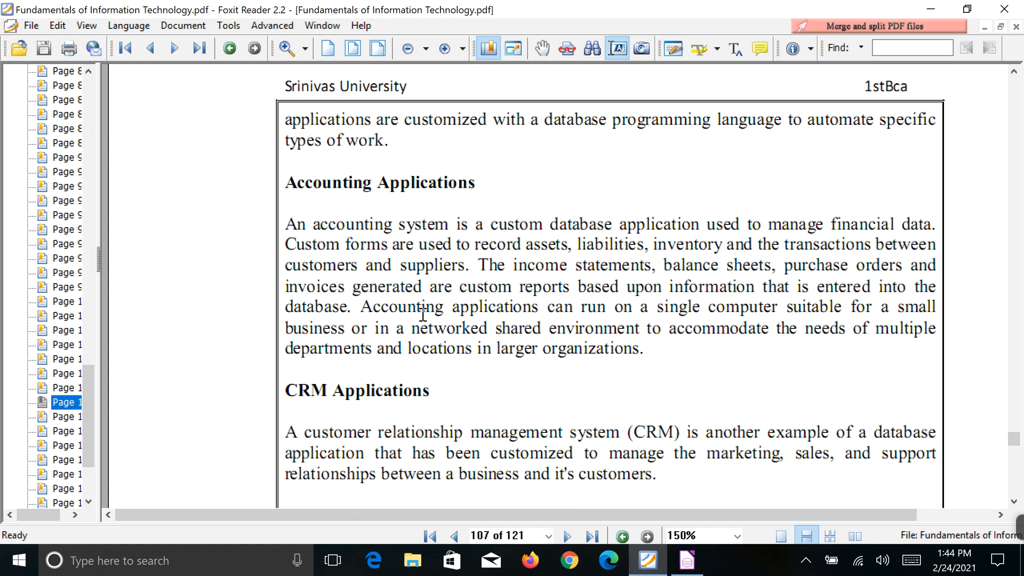
pyautogui.scroll(3, 427, 315)
pyautogui.scroll(3, 432, 318)
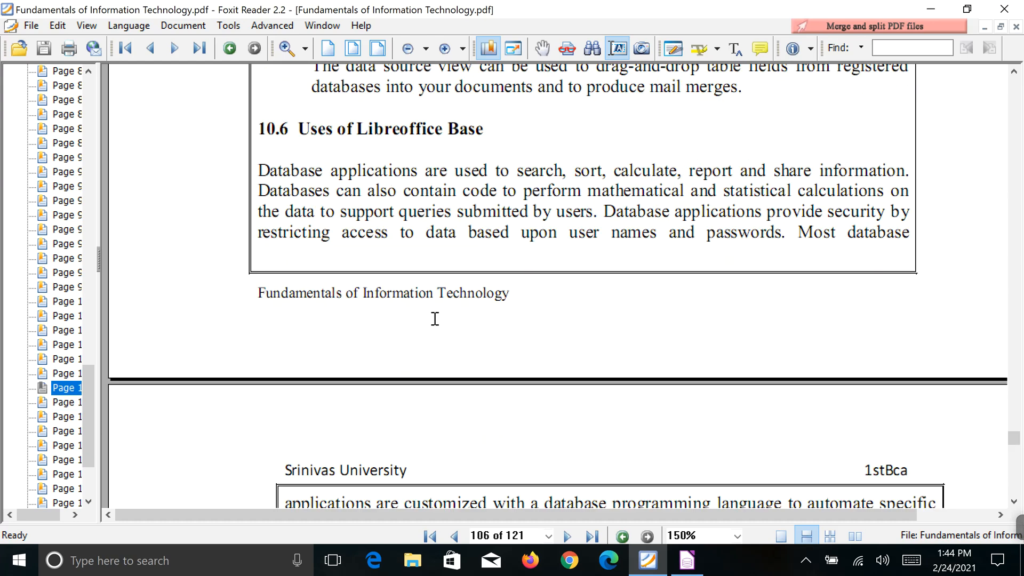
pyautogui.scroll(-3, 435, 319)
pyautogui.scroll(-2, 435, 319)
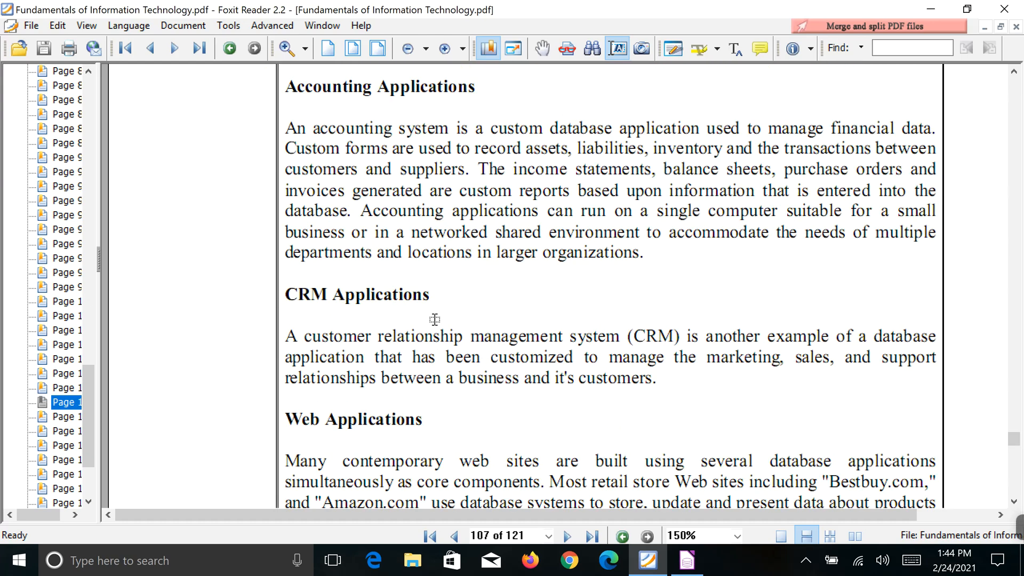
# Read Web Applications and section 10.7, Creating a New Database, on page 107 and switch to LibreOffice Base
pyautogui.scroll(-5, 434, 319)
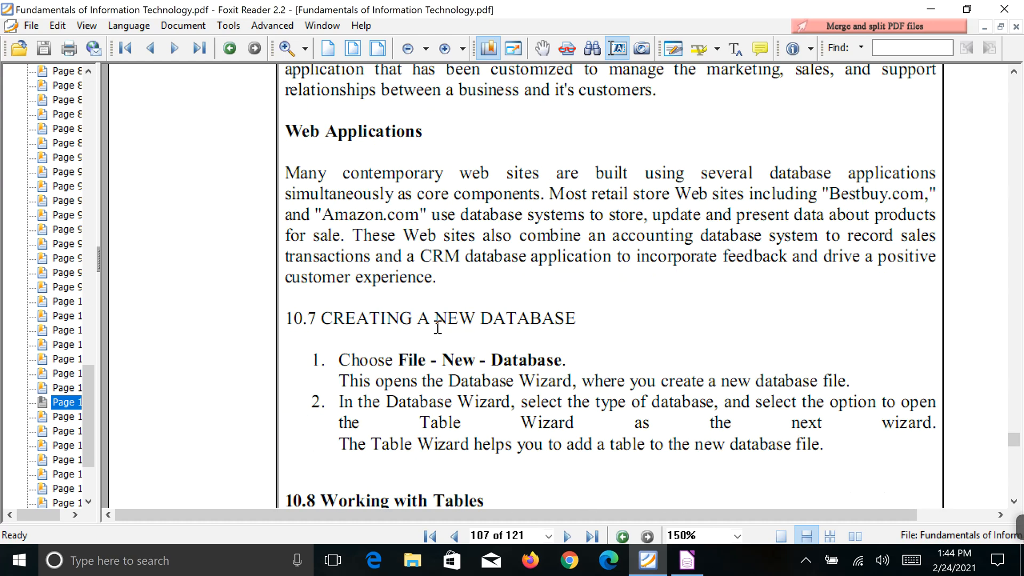
pyautogui.scroll(-2, 437, 327)
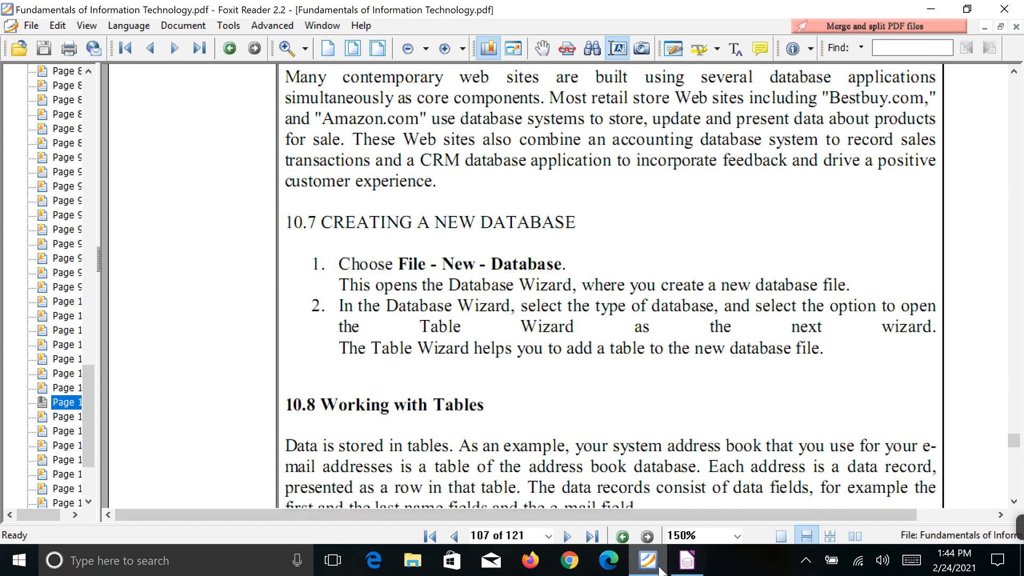
pyautogui.click(674, 563)
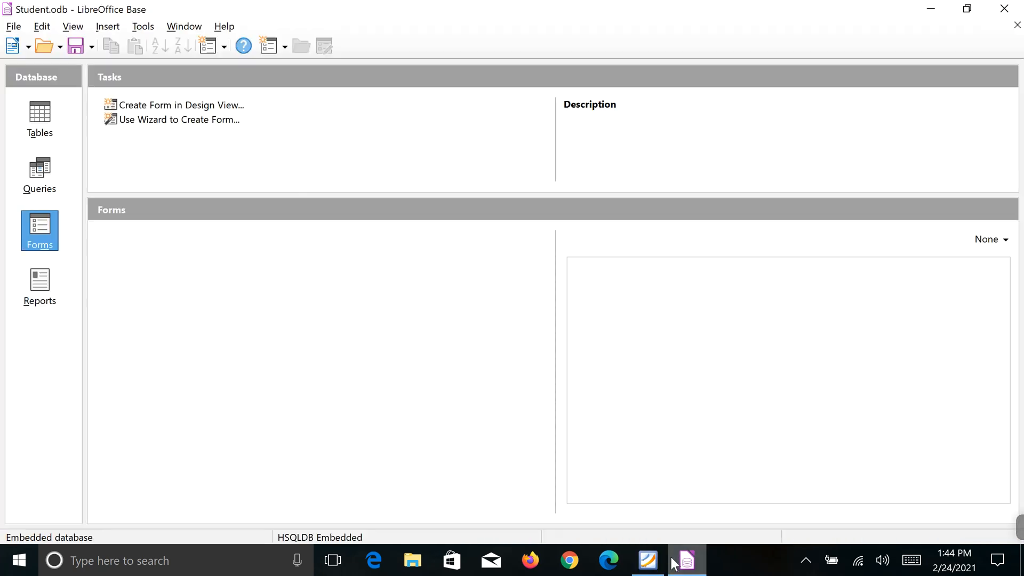
# Set up a new HSQLDB Embedded database, registered and opened for editing, and choose Local Disk (E:) for saving it
pyautogui.click(14, 27)
pyautogui.moveTo(35, 47)
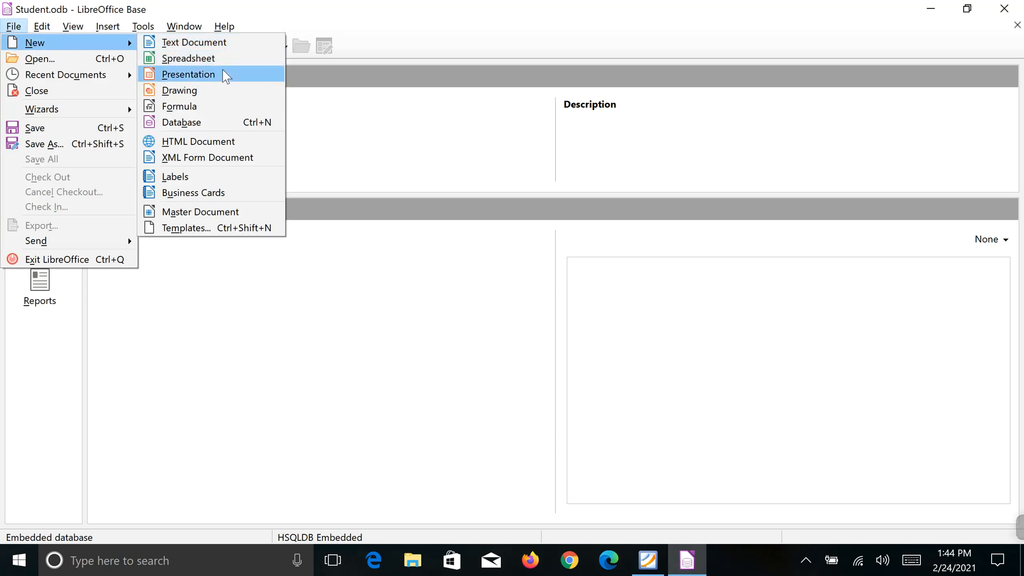
pyautogui.click(202, 123)
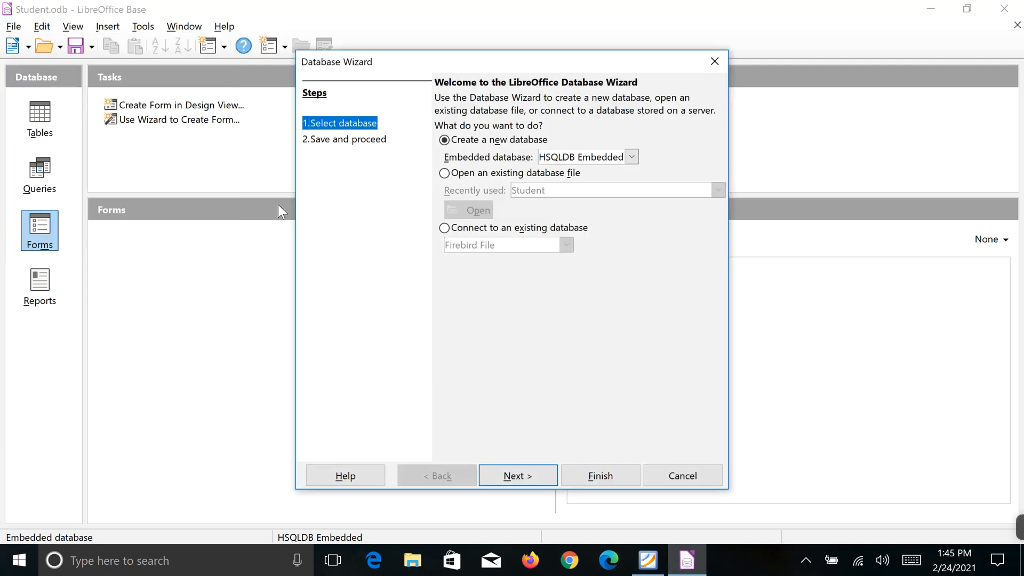
pyautogui.click(507, 475)
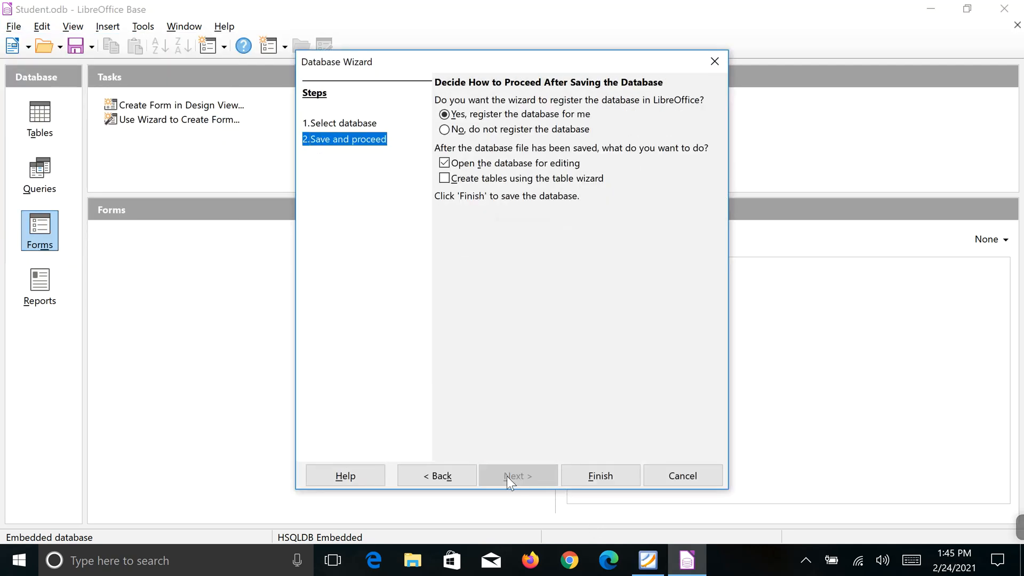
pyautogui.click(600, 478)
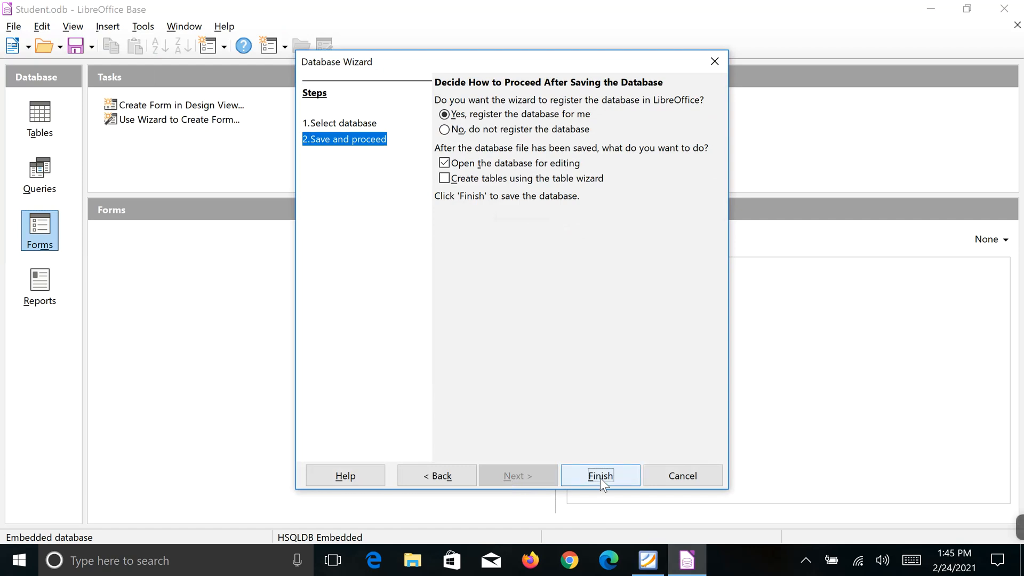
pyautogui.moveTo(425, 266); pyautogui.dragTo(418, 290)
pyautogui.click(382, 274)
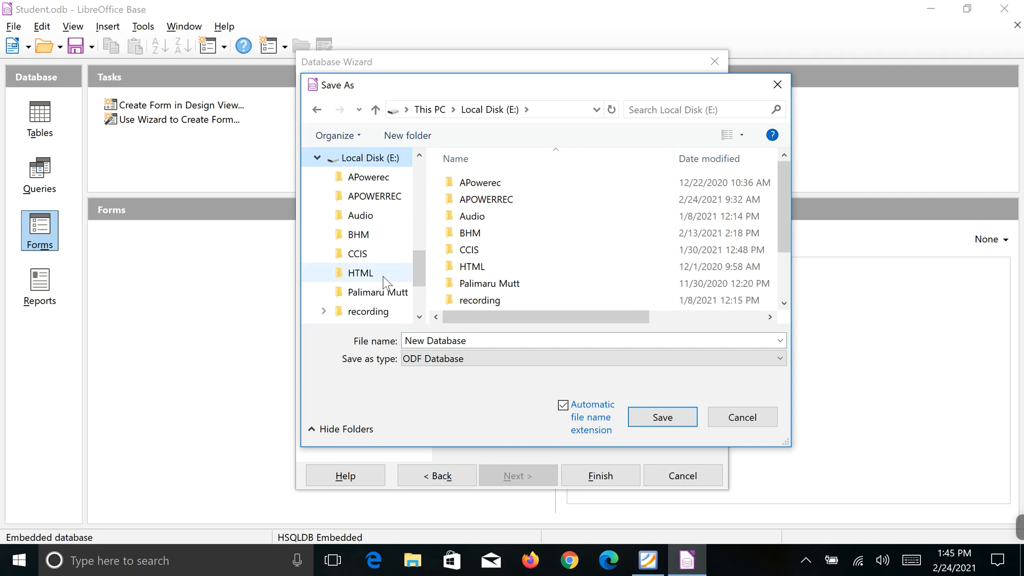
# Browse the personal folder on Local Disk (E:) and its CCIS subfolder for a save location, and return to the drive
pyautogui.scroll(-2, 587, 240)
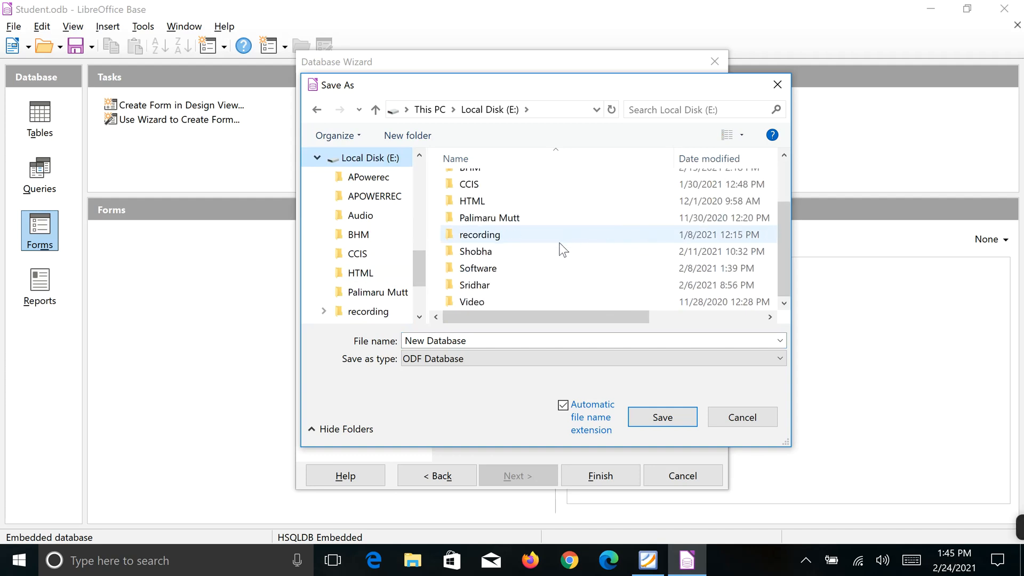
pyautogui.doubleClick(485, 286)
pyautogui.doubleClick(482, 250)
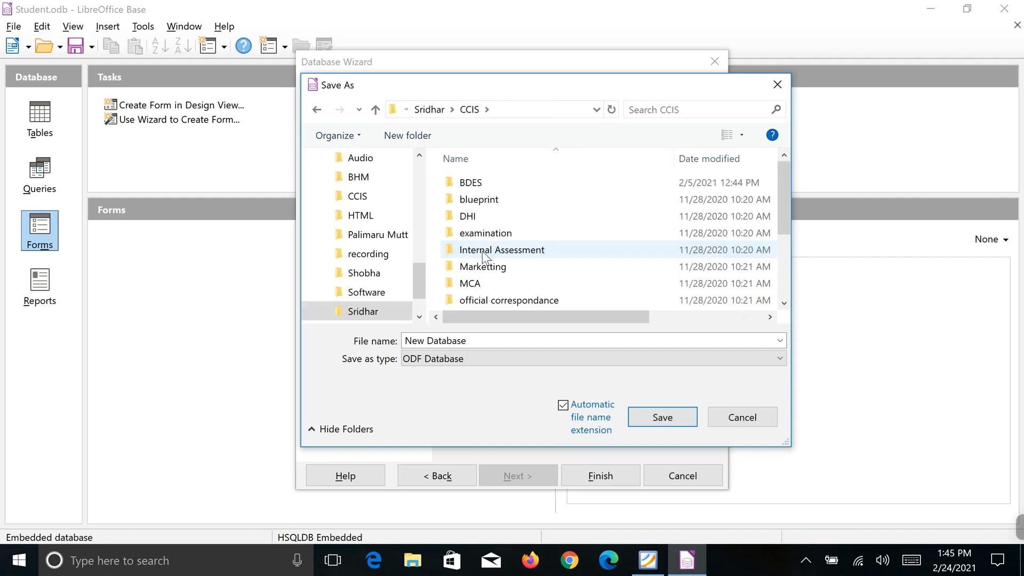
pyautogui.scroll(-3, 499, 253)
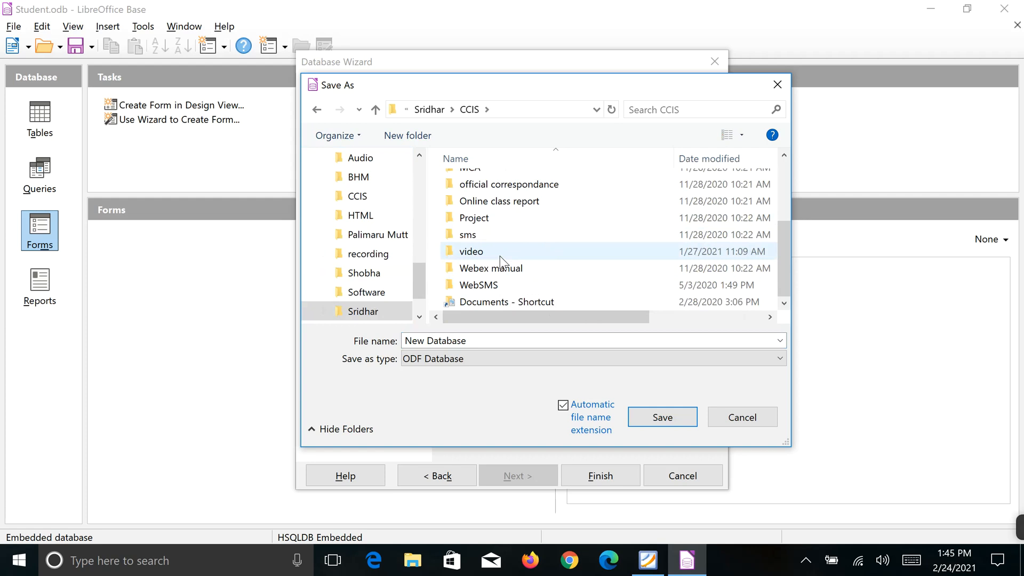
pyautogui.scroll(3, 501, 256)
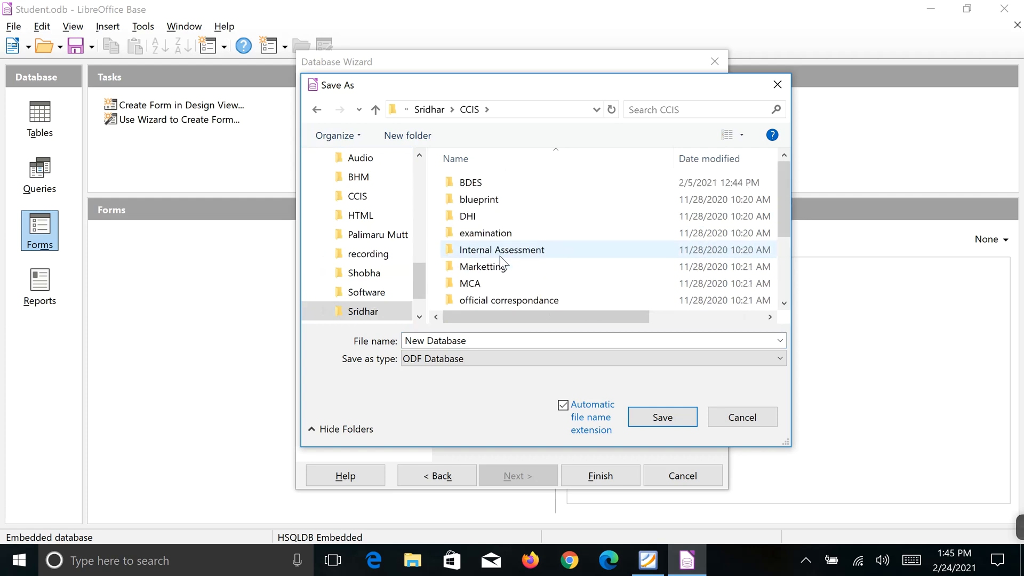
pyautogui.click(317, 110)
pyautogui.scroll(-2, 494, 255)
pyautogui.scroll(-1, 495, 255)
pyautogui.scroll(-3, 481, 238)
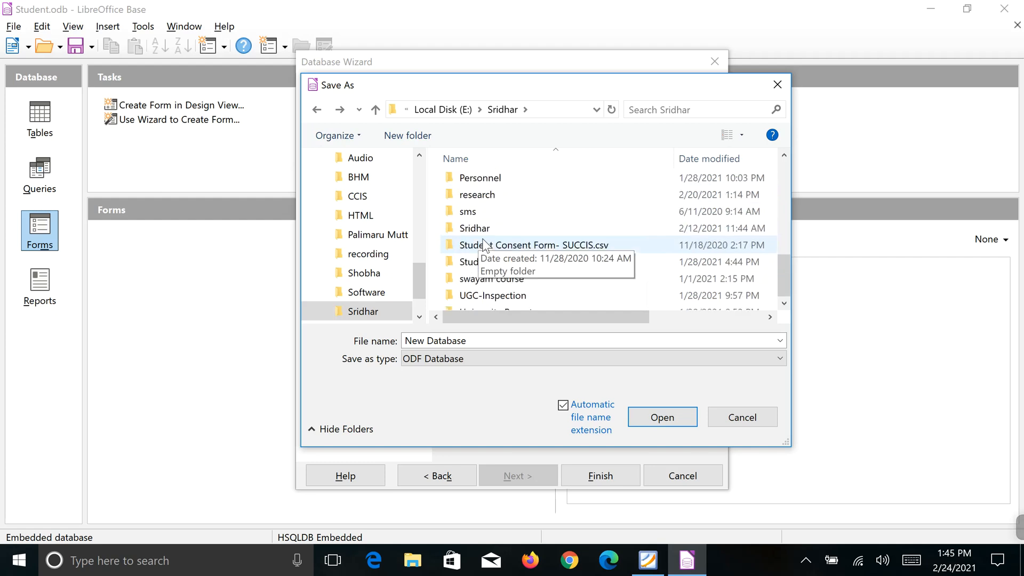
pyautogui.scroll(4, 481, 238)
pyautogui.click(317, 110)
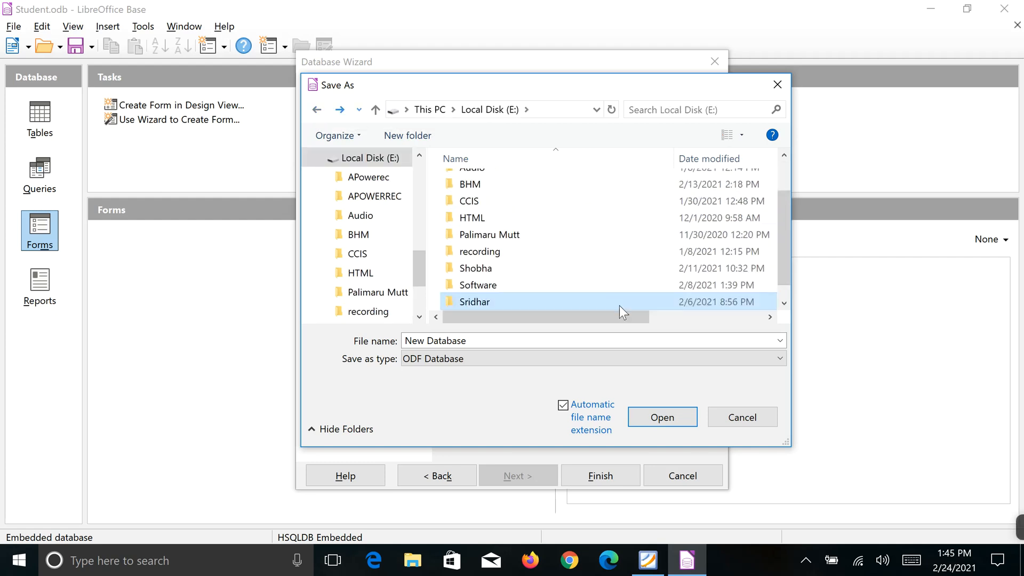
# Check the CCIS folder directly on Local Disk (E:) as a save location and go back to the drive
pyautogui.doubleClick(497, 197)
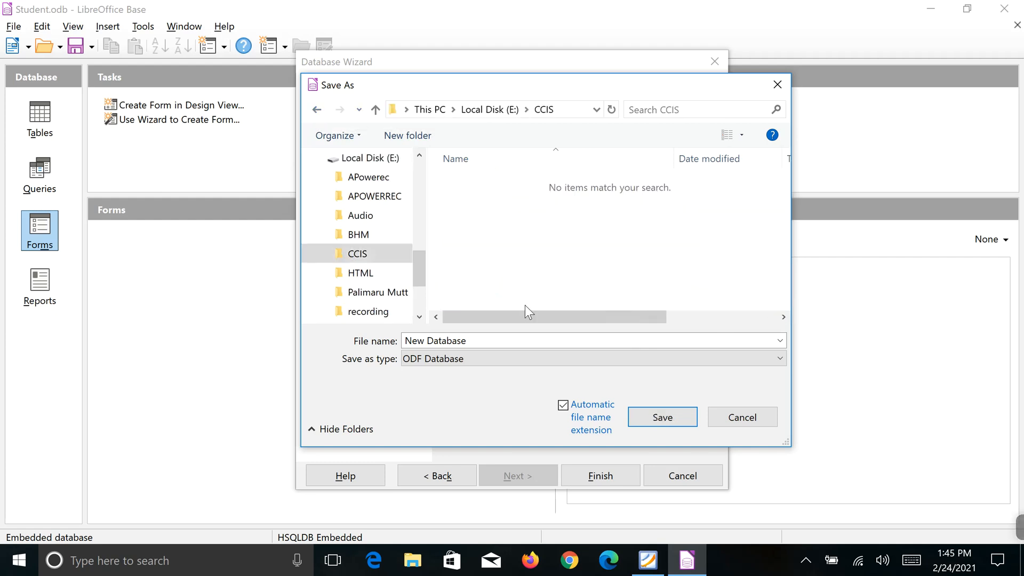
pyautogui.moveTo(481, 317)
pyautogui.mouseDown()
pyautogui.moveTo(528, 317)
pyautogui.moveTo(464, 313)
pyautogui.mouseUp()
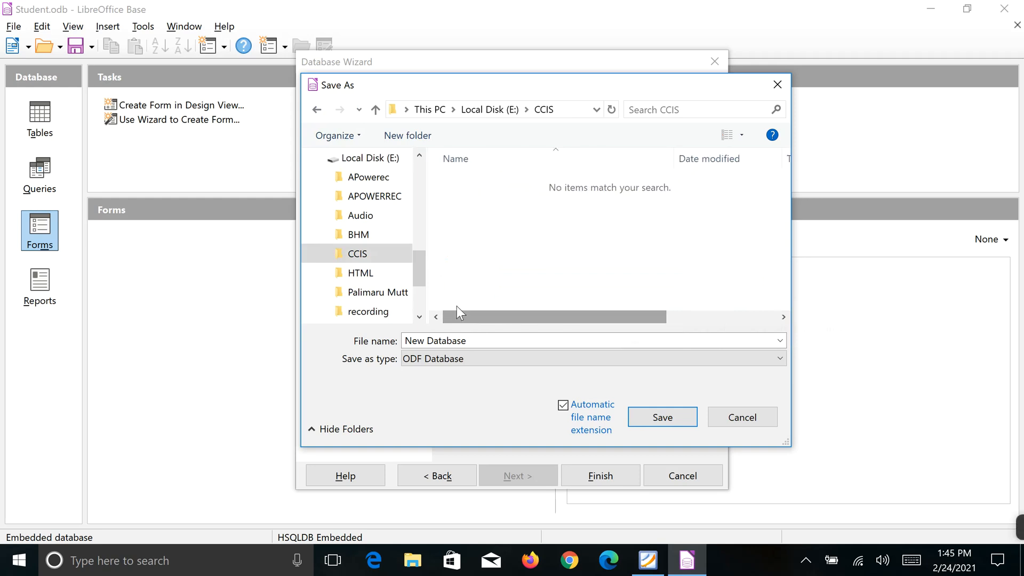
pyautogui.click(317, 110)
pyautogui.moveTo(781, 200); pyautogui.dragTo(782, 249)
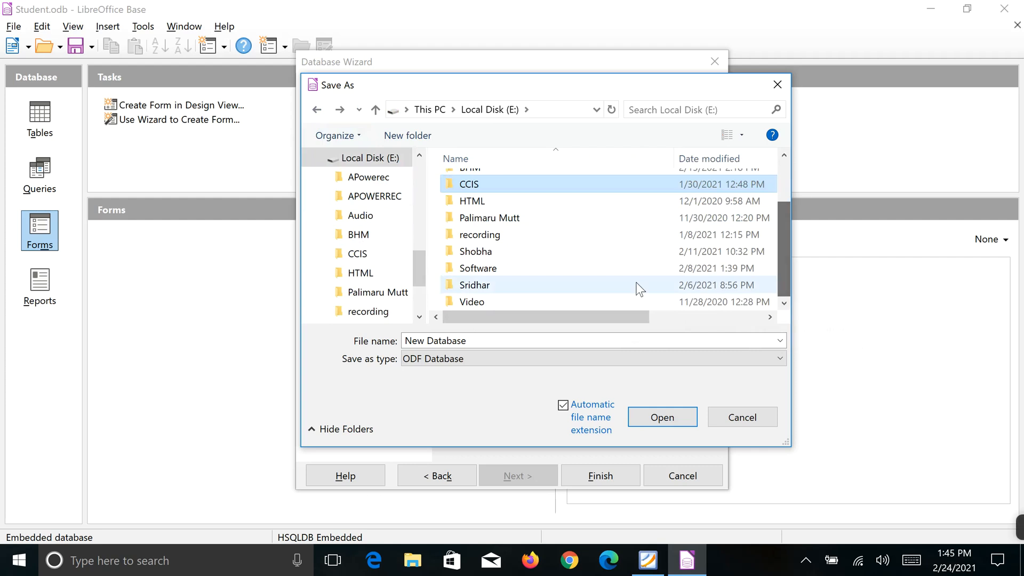
# Look into the I BCA folder under Study material in the personal folder and return to Local Disk (E:)
pyautogui.doubleClick(523, 287)
pyautogui.scroll(-8, 620, 258)
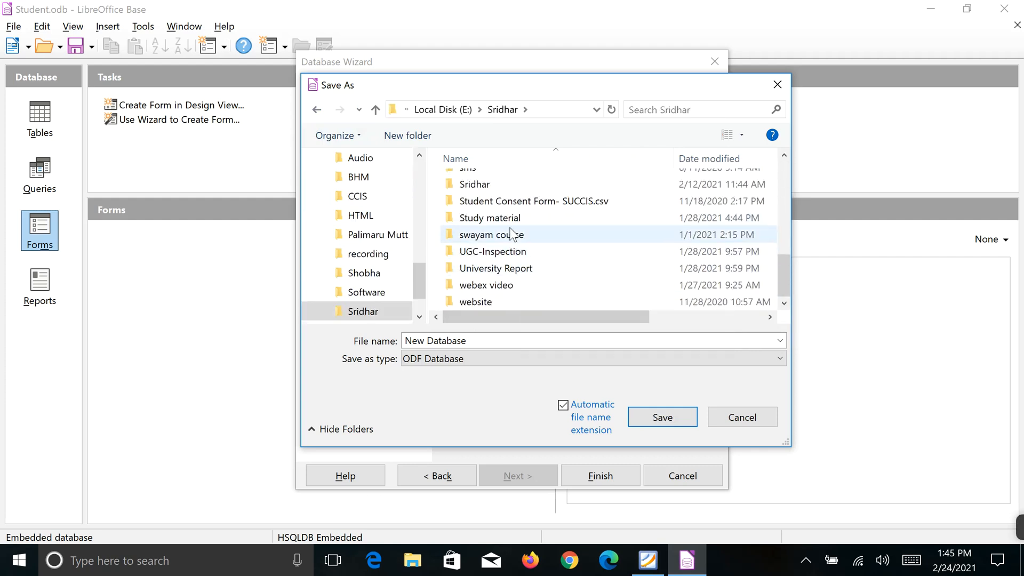
pyautogui.doubleClick(510, 222)
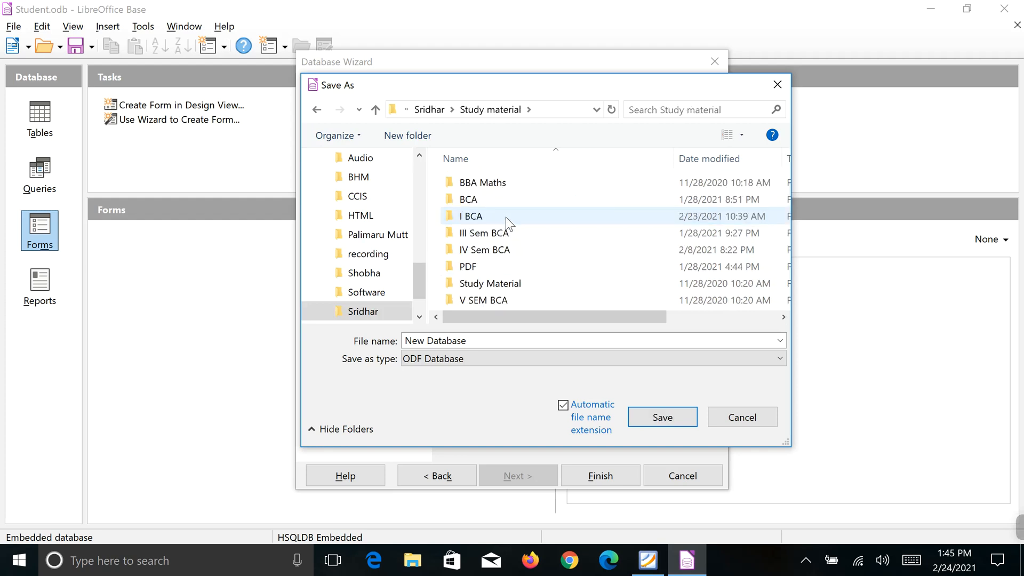
pyautogui.click(481, 216)
pyautogui.doubleClick(481, 216)
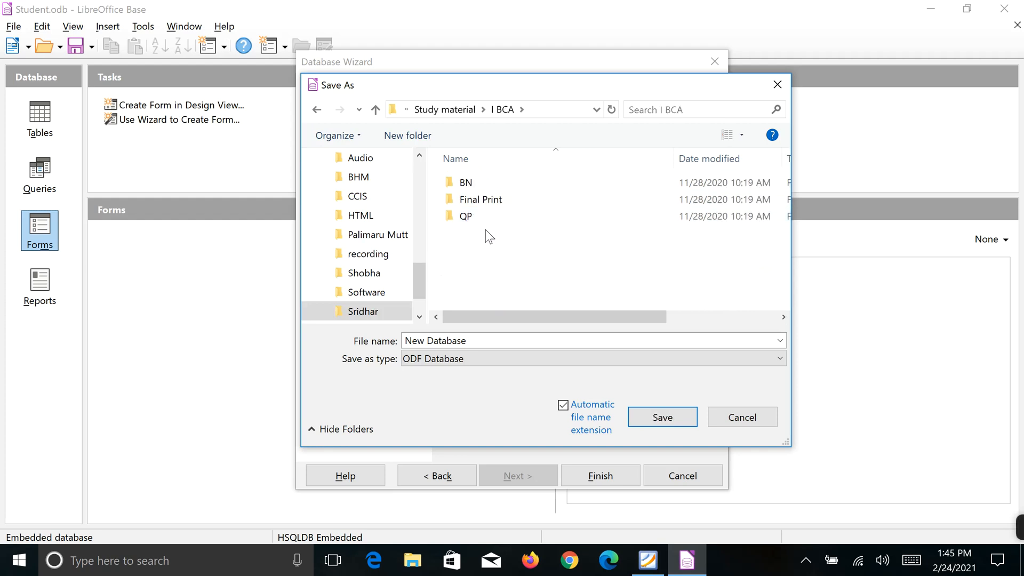
pyautogui.click(314, 110)
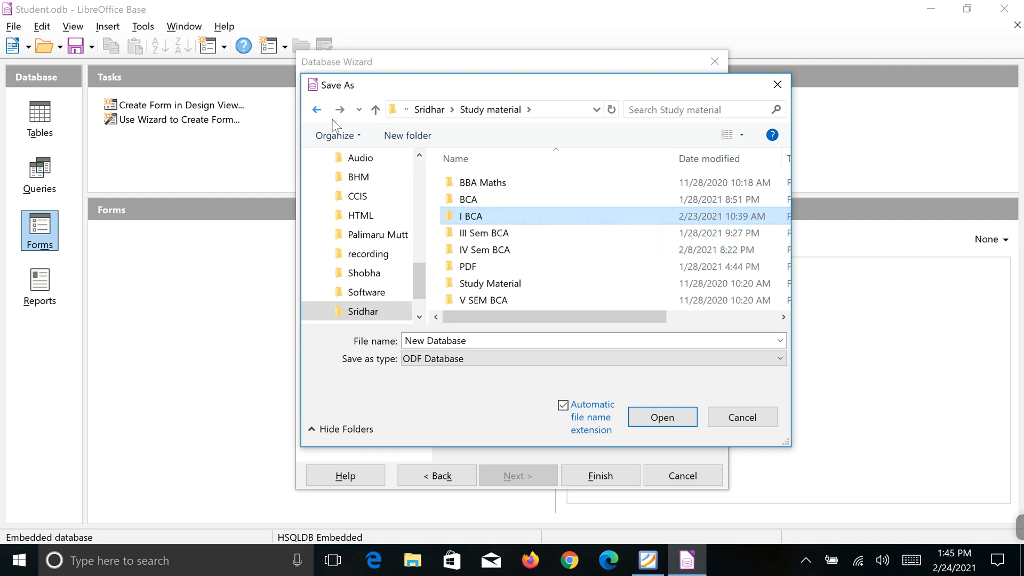
pyautogui.click(317, 109)
pyautogui.click(316, 109)
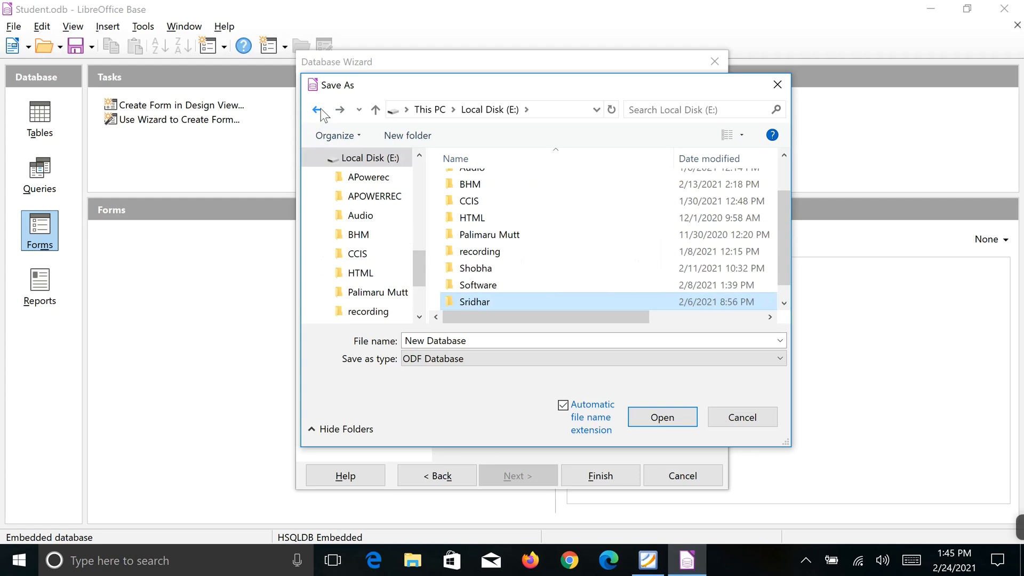
# Create a new folder named I BCA DB inside the personal folder on Local Disk (E:)
pyautogui.doubleClick(479, 298)
pyautogui.rightClick(629, 249)
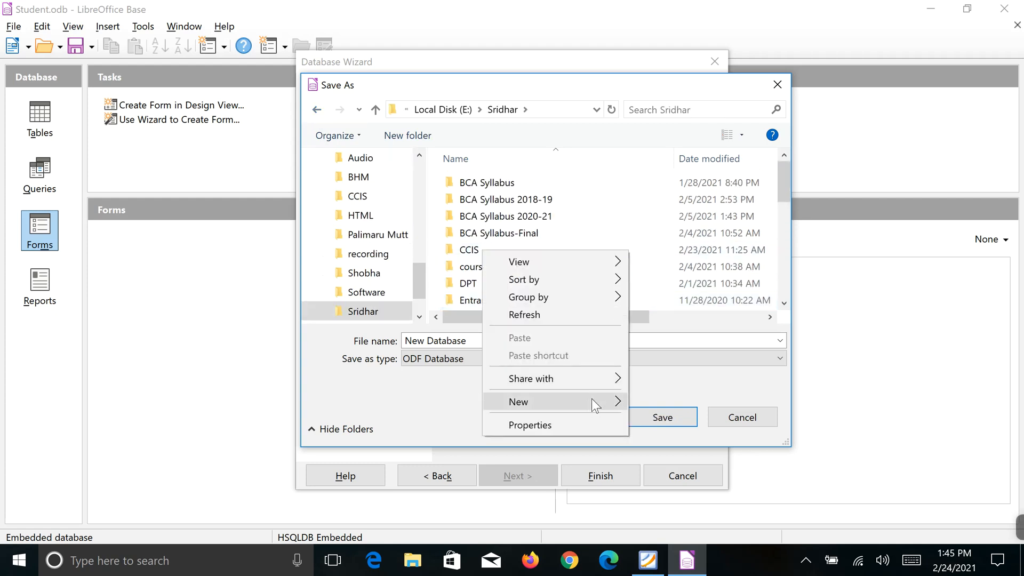
pyautogui.moveTo(492, 393)
pyautogui.click(414, 131)
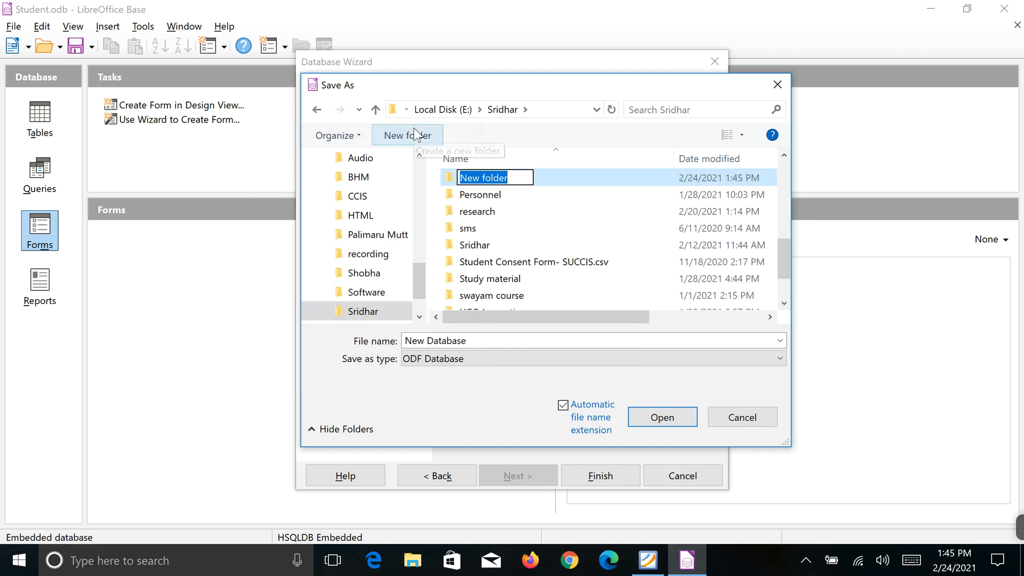
pyautogui.write('I B')
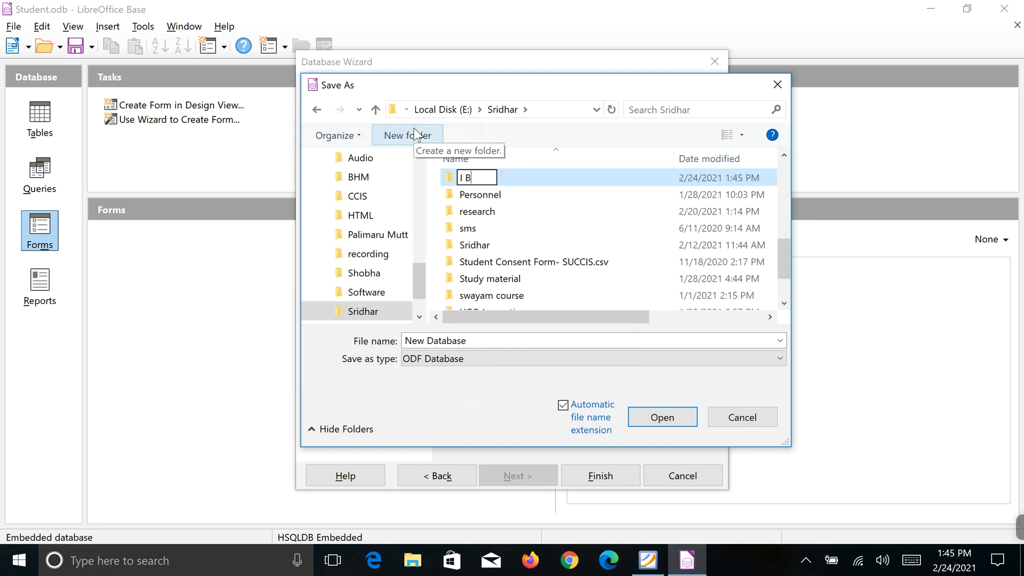
pyautogui.write('CA DB')
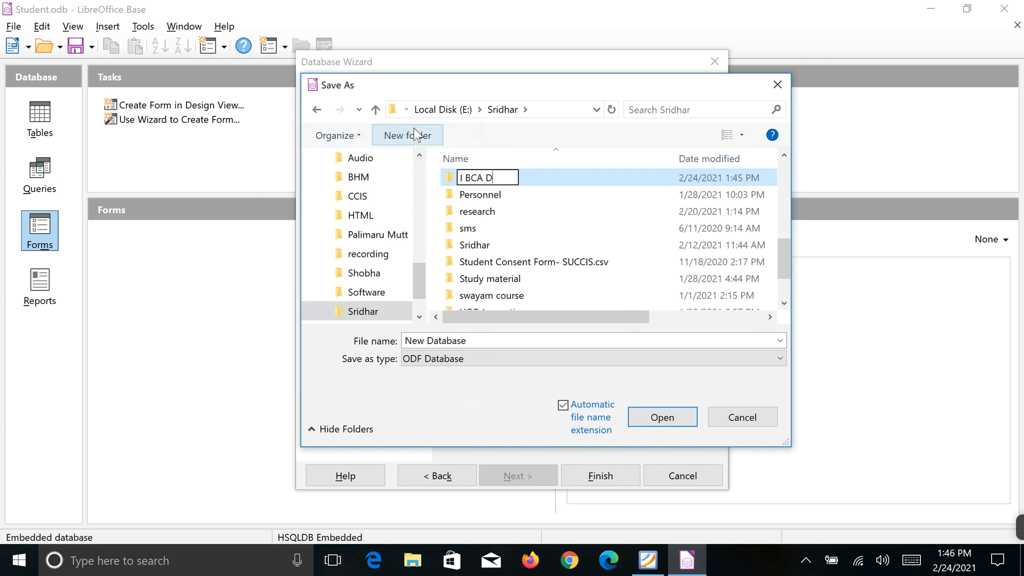
pyautogui.click(572, 213)
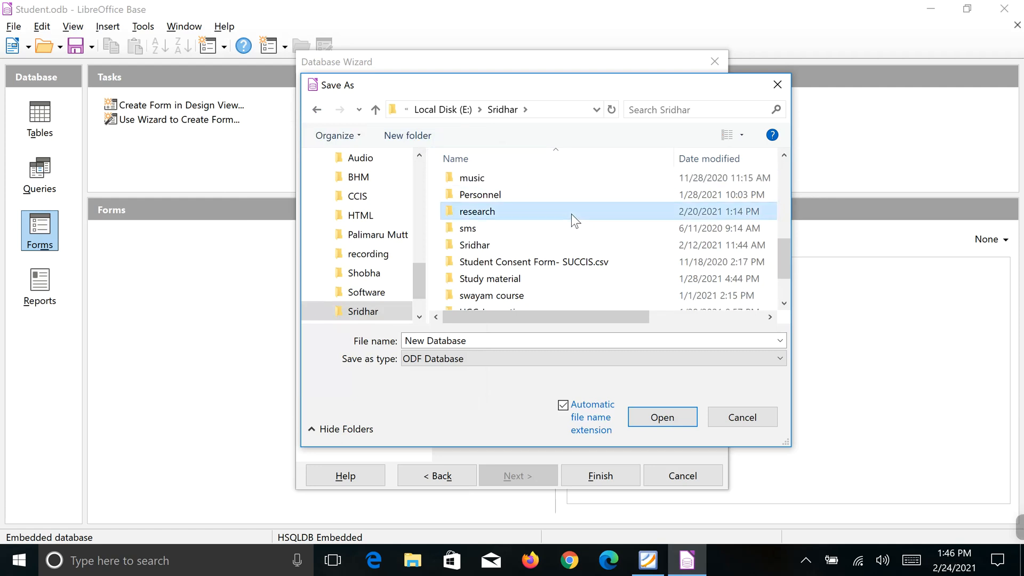
# Save the new database as BCA1 in the I BCA DB folder and close its window
pyautogui.scroll(5, 613, 203)
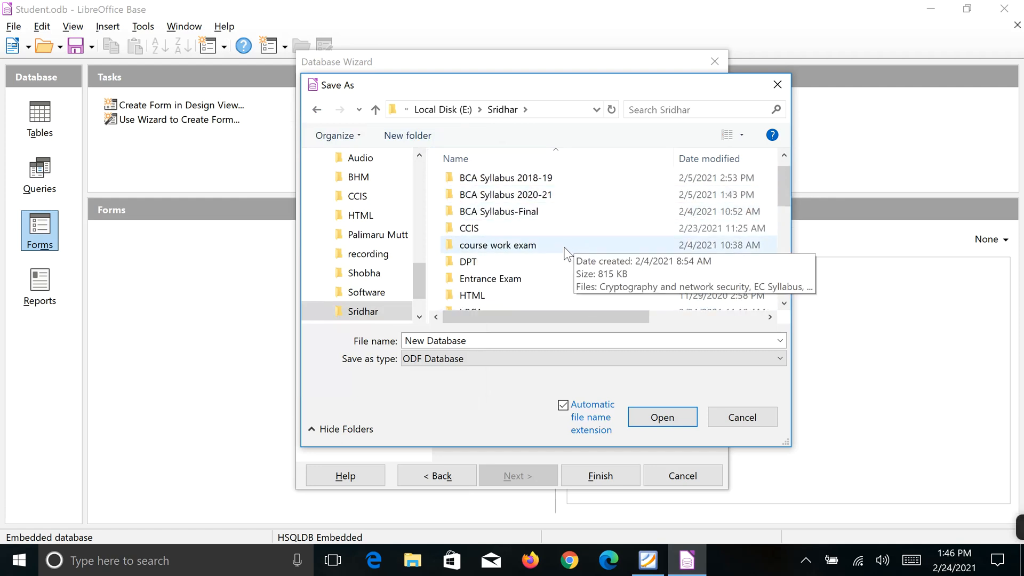
pyautogui.scroll(-2, 566, 251)
pyautogui.doubleClick(508, 235)
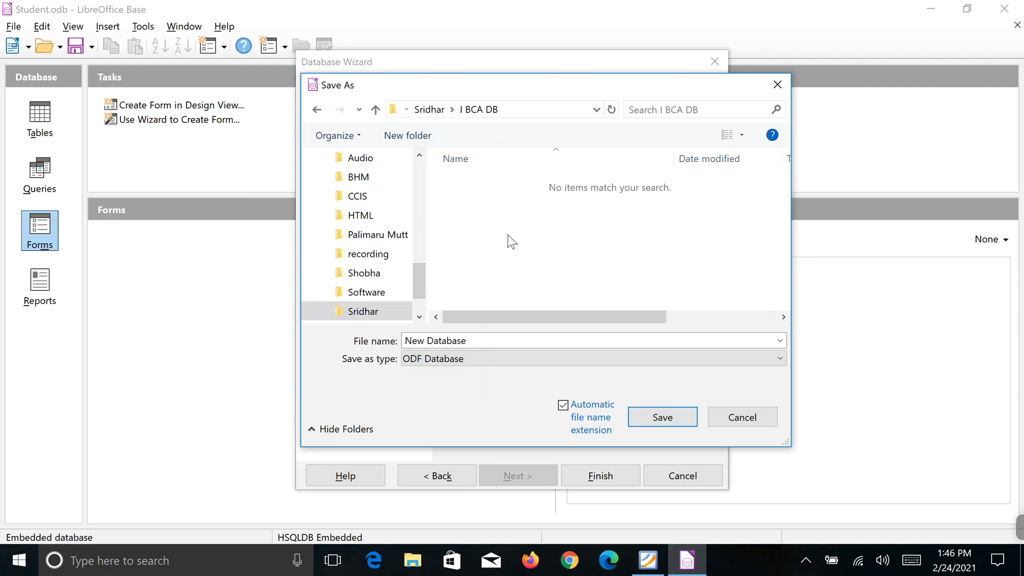
pyautogui.click(492, 342)
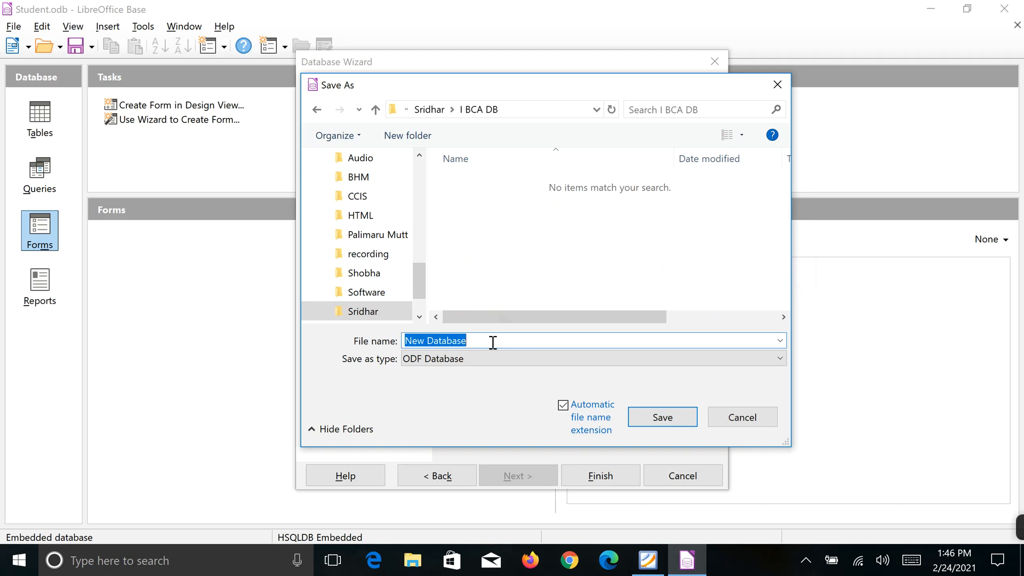
pyautogui.write('BCA1')
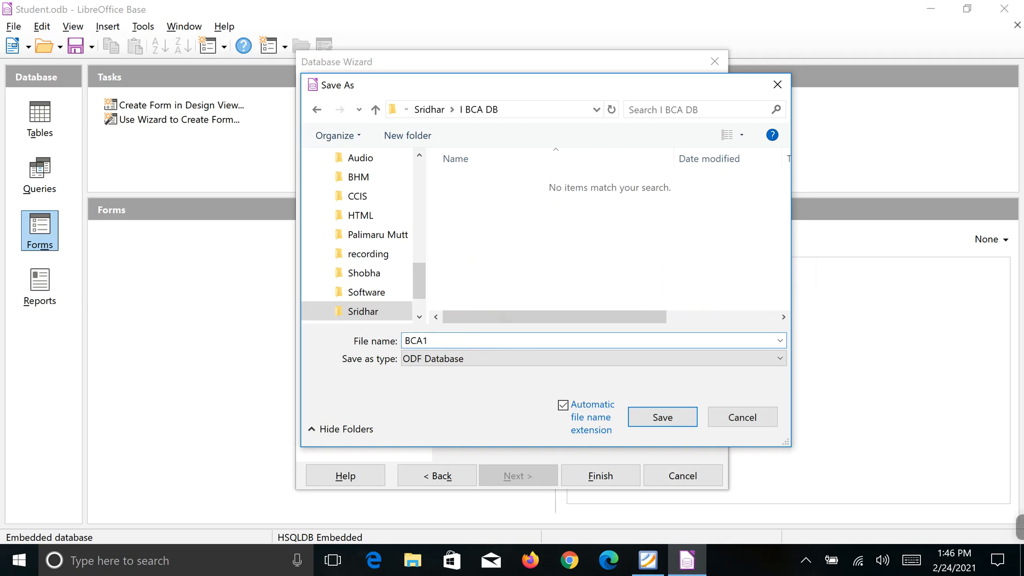
pyautogui.click(675, 418)
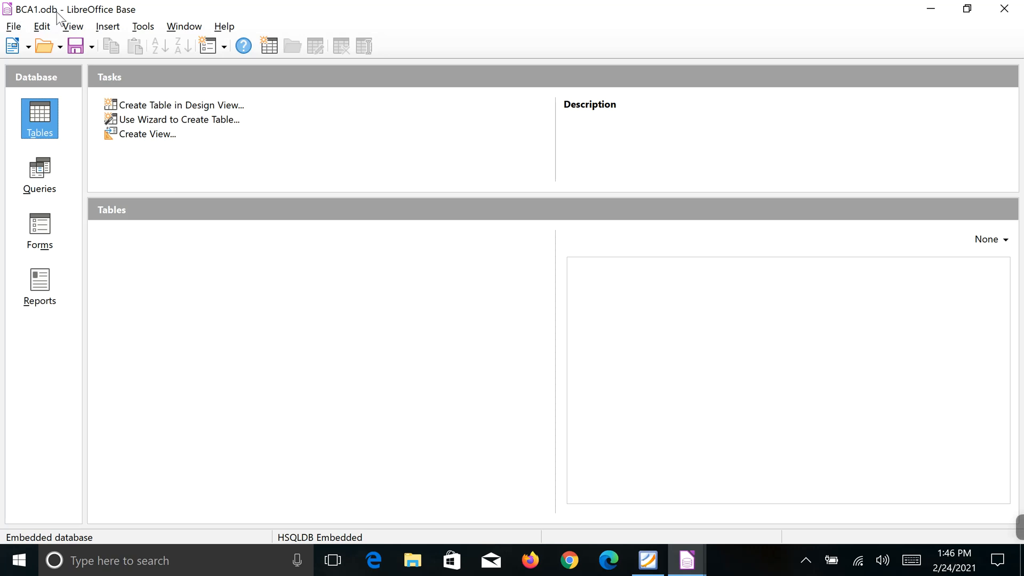
pyautogui.click(1004, 9)
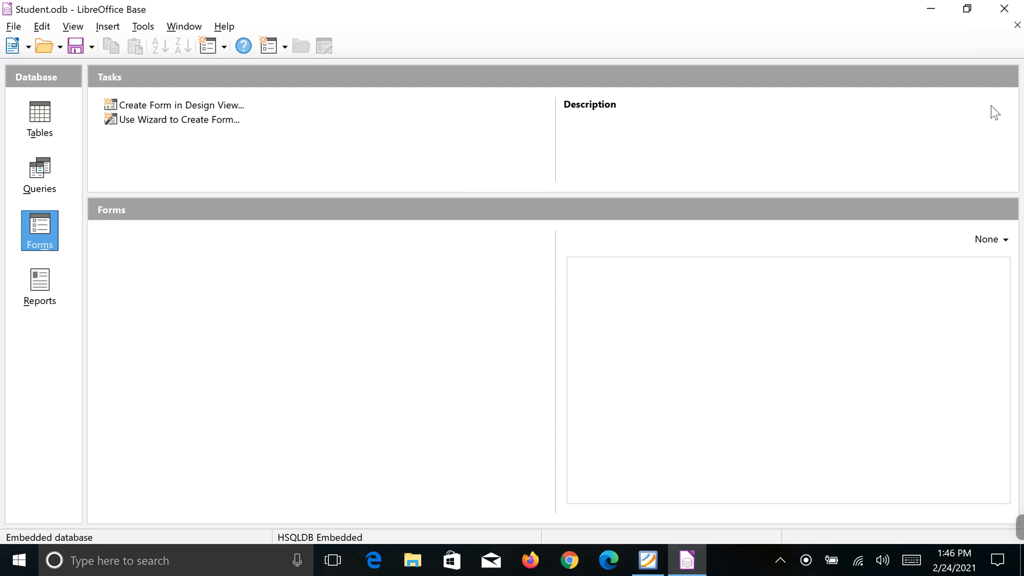
# Recheck section 10.7, Creating a New Database, in the Foxit Reader PDF and switch back to LibreOffice Base
pyautogui.click(649, 561)
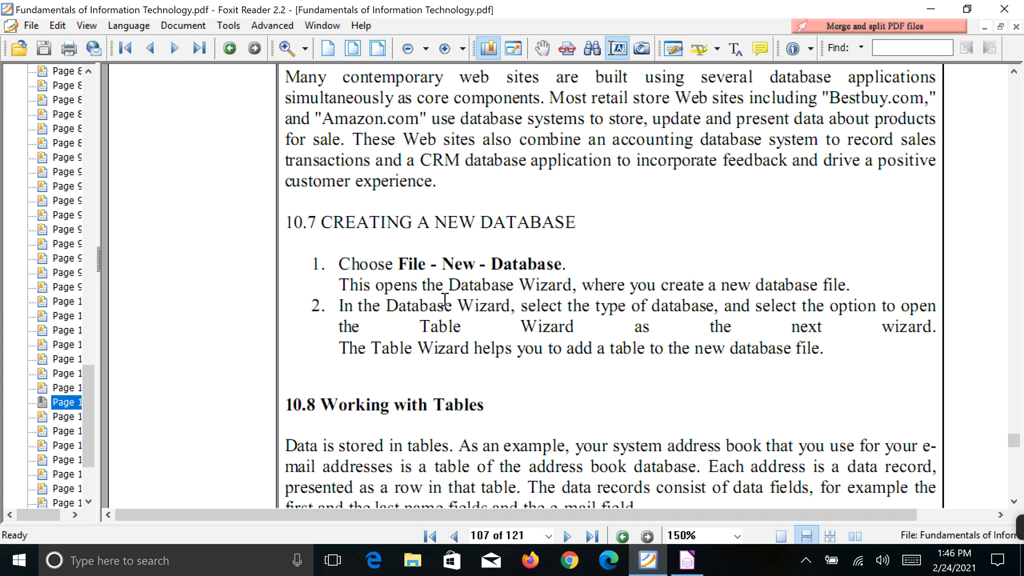
pyautogui.click(693, 562)
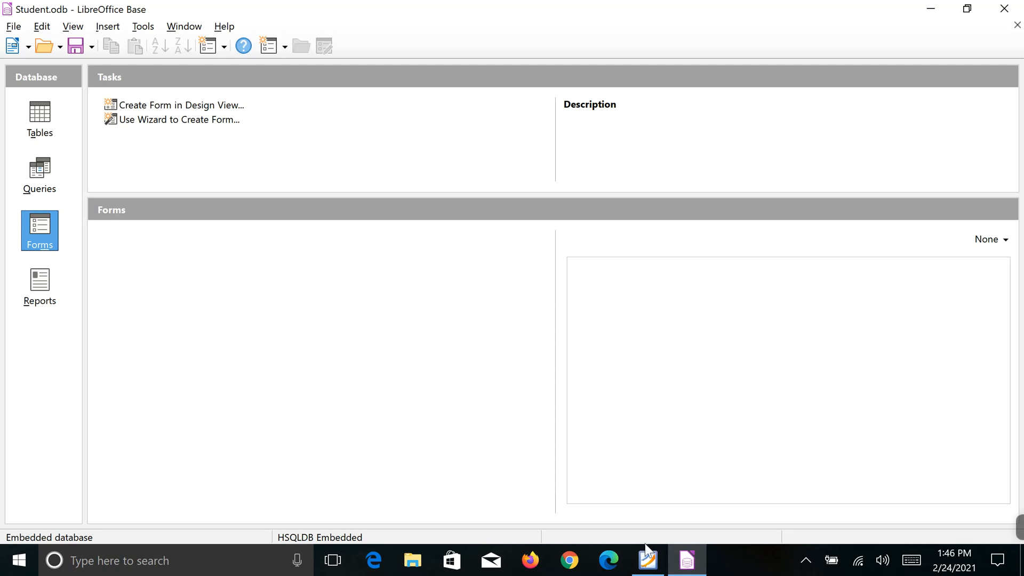
# Switch to the Fundamentals of Information Technology PDF in Foxit Reader and read section 10.8, Working with Tables
pyautogui.click(657, 562)
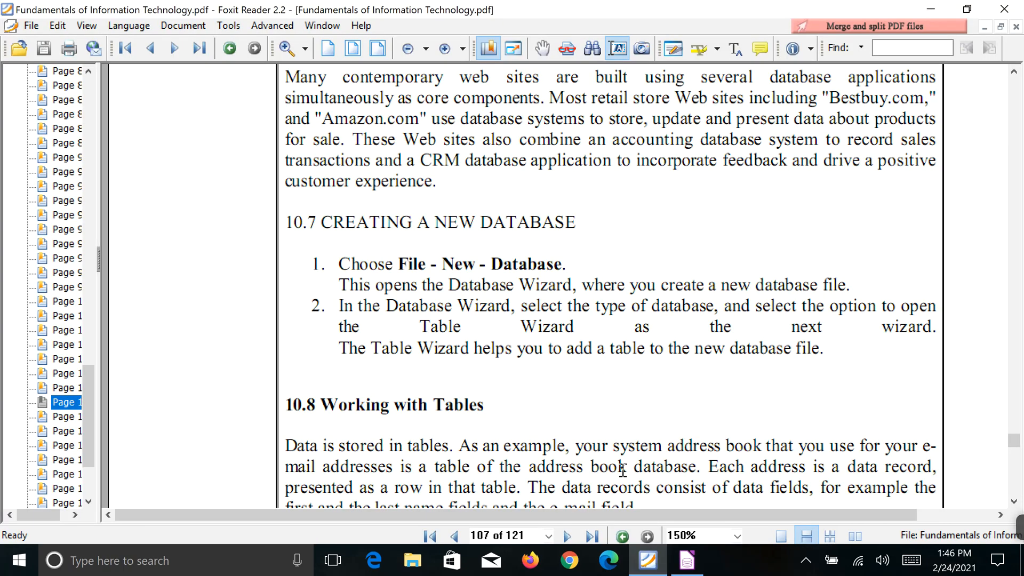
pyautogui.click(674, 559)
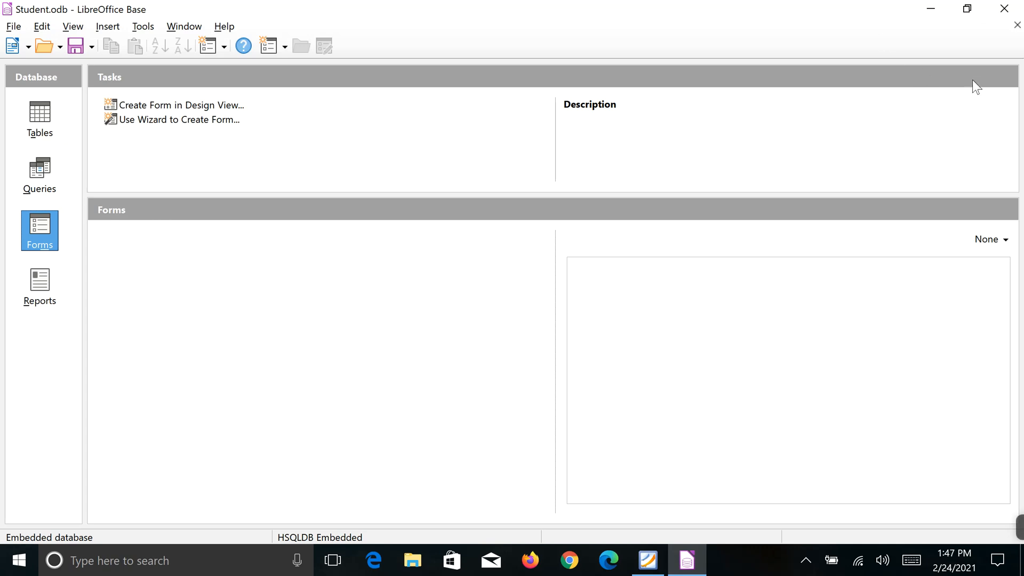
pyautogui.click(654, 570)
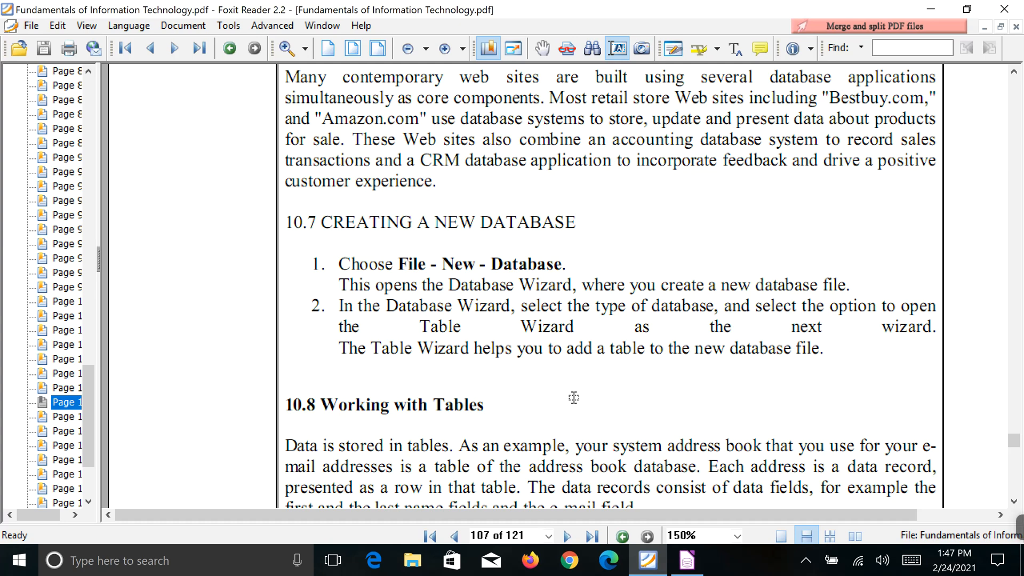
pyautogui.scroll(-3, 616, 386)
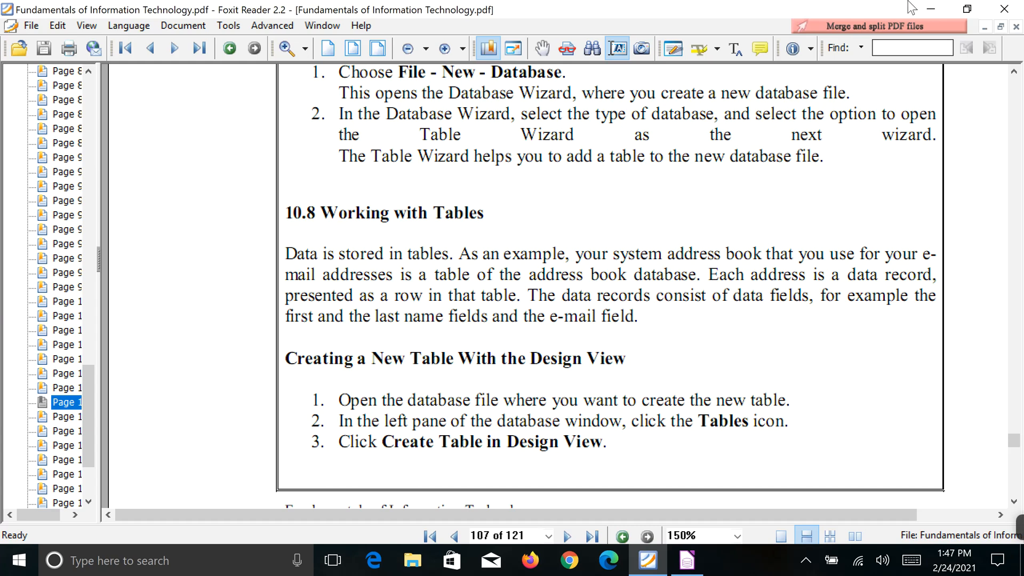
# Open FIT LABLIST.pdf from the desktop and review Part-B exercise 1 on creating a student table
pyautogui.click(928, 8)
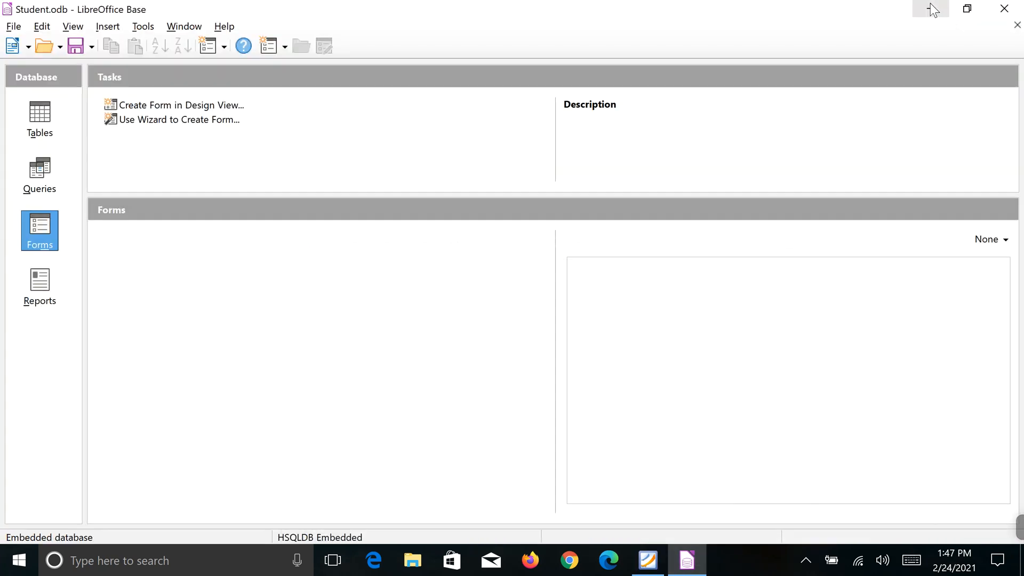
pyautogui.click(929, 6)
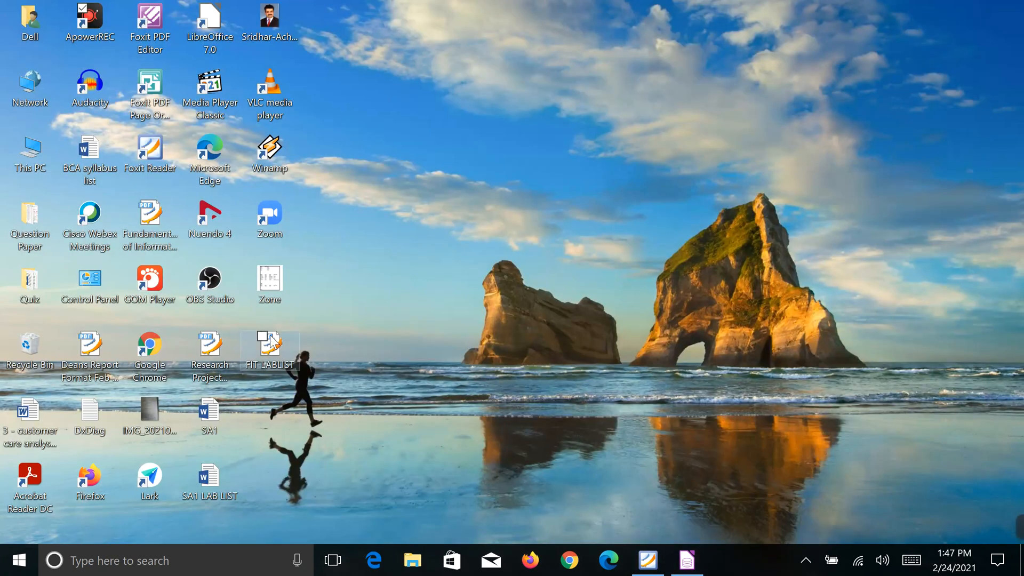
pyautogui.doubleClick(271, 344)
pyautogui.scroll(5, 639, 247)
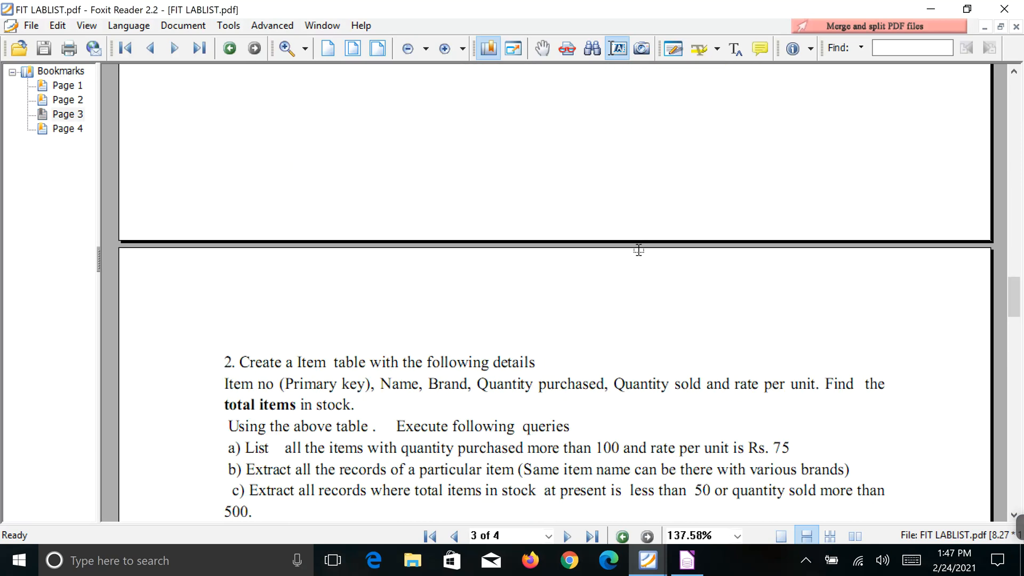
pyautogui.scroll(5, 640, 247)
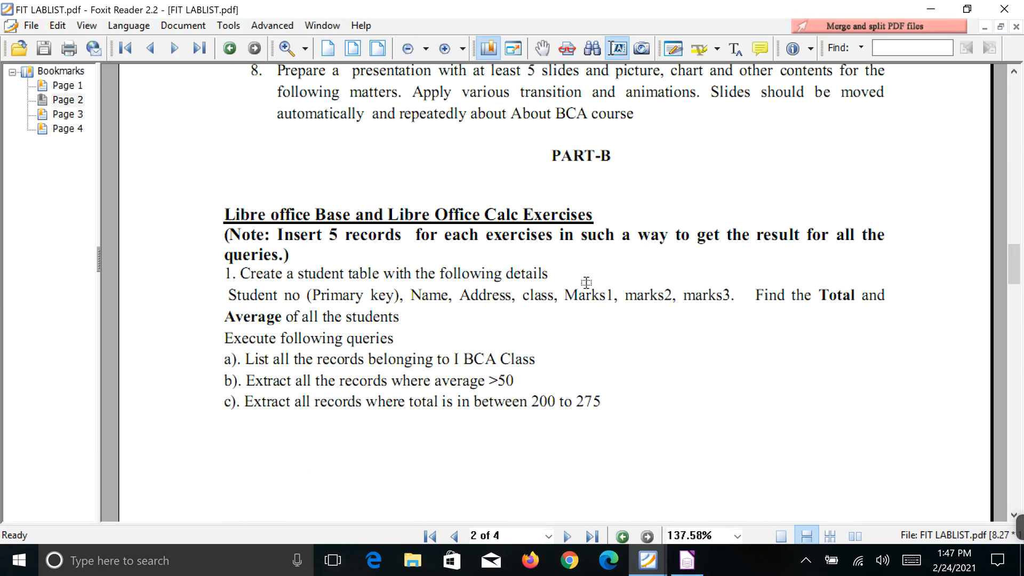
pyautogui.scroll(-3, 586, 283)
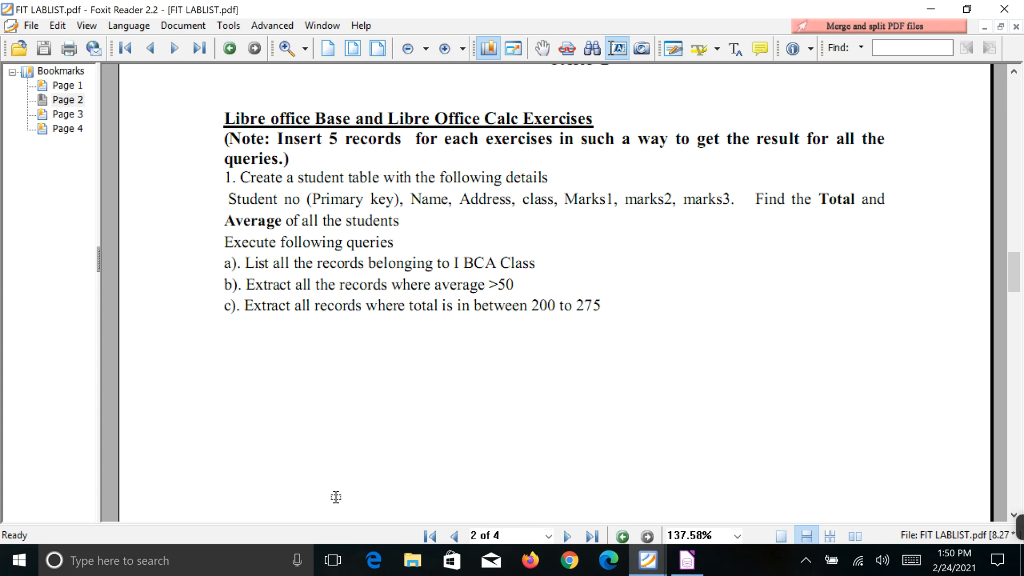
# Switch to LibreOffice Base and start a new table in Design View in the Student database
pyautogui.click(685, 564)
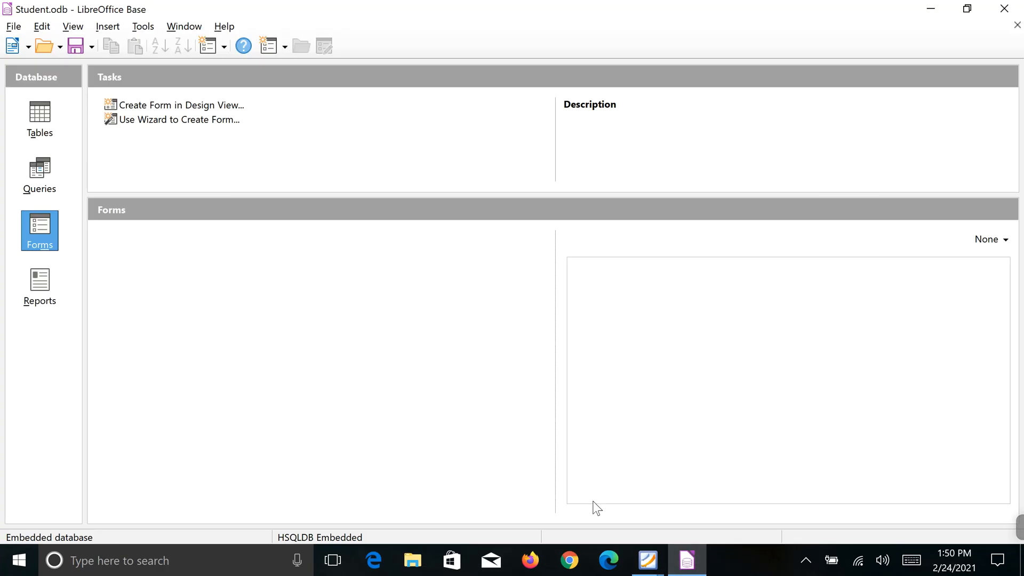
pyautogui.click(49, 125)
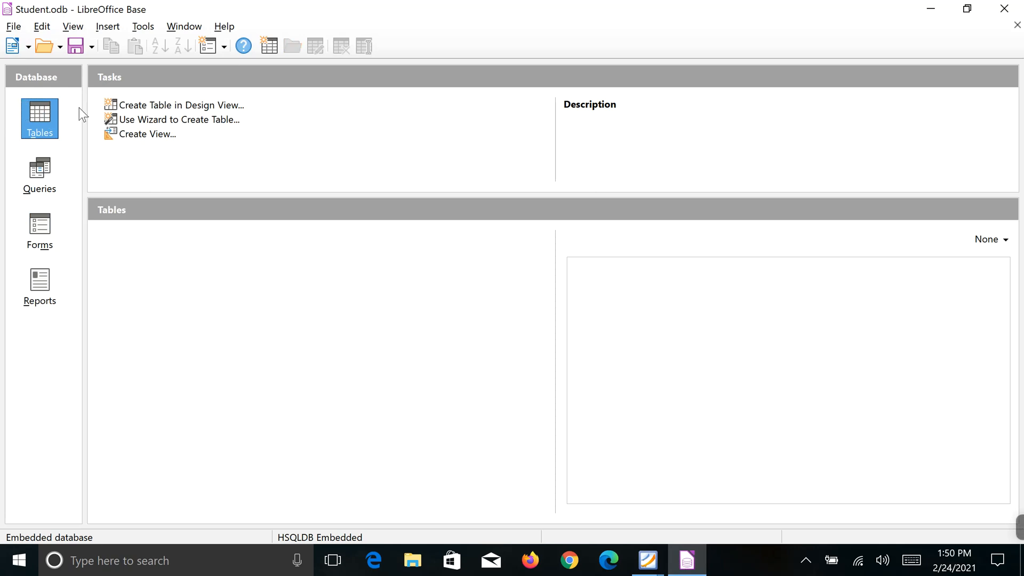
pyautogui.click(165, 105)
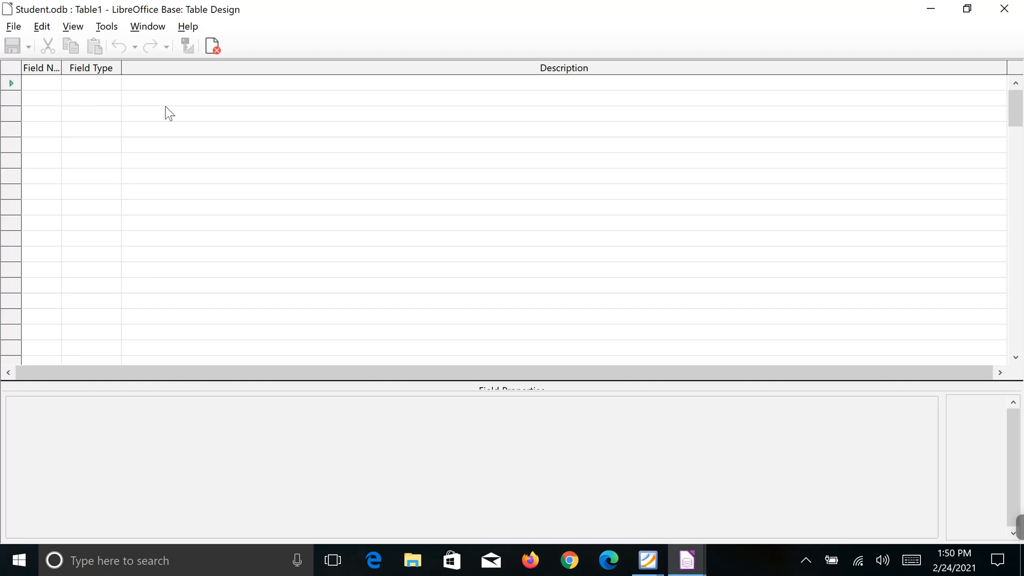
pyautogui.click(1004, 9)
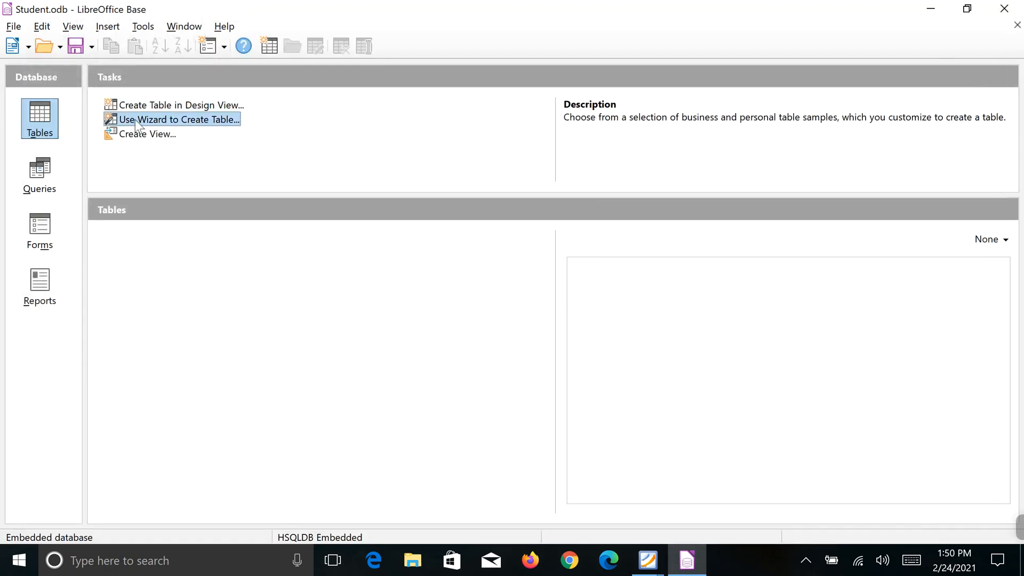
pyautogui.click(154, 109)
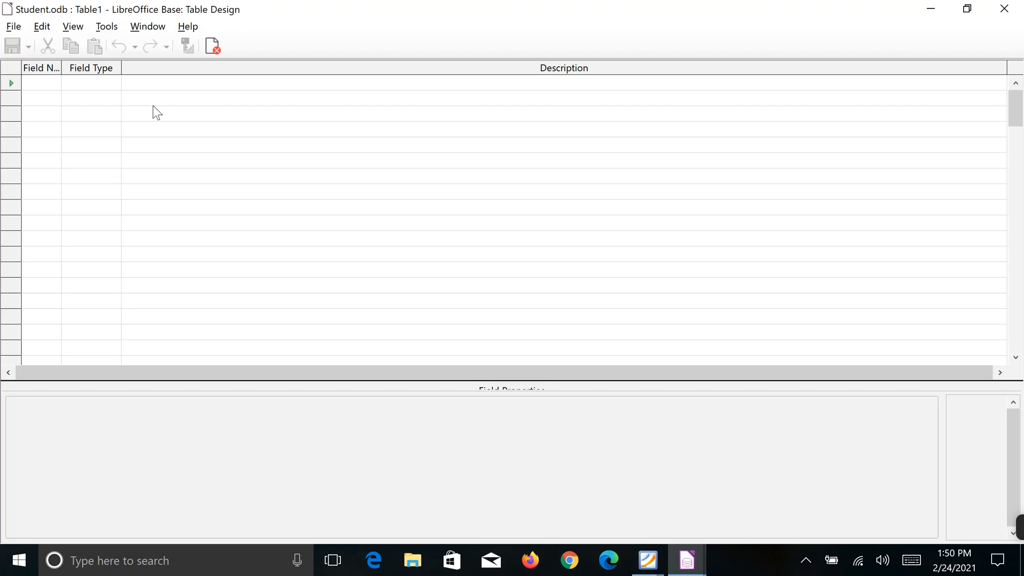
# Consult the field list in FIT LABLIST.pdf and add a Std_no field of type Integer [ INTEGER ] to the Base table design
pyautogui.moveTo(657, 573)
pyautogui.click(688, 518)
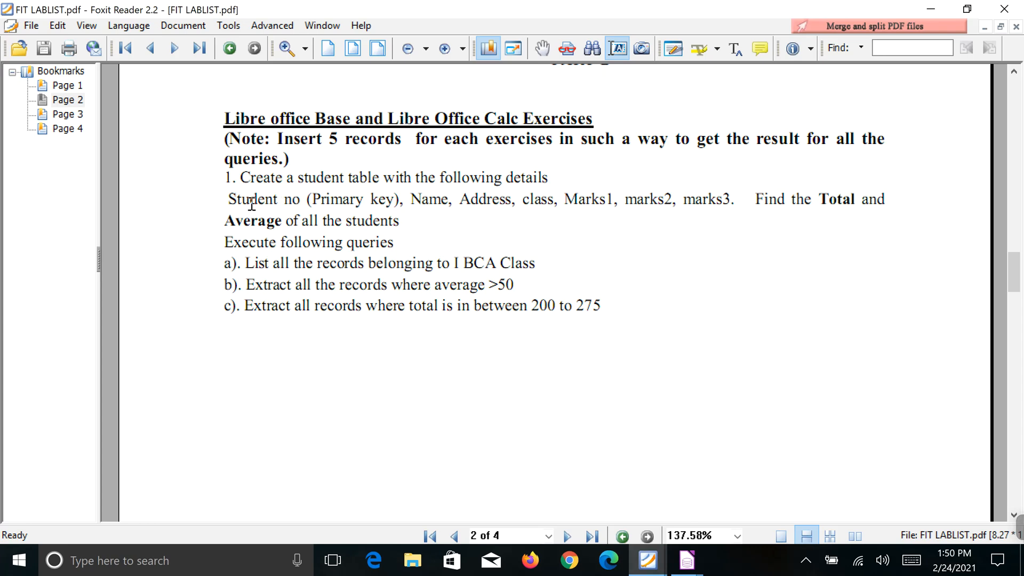
pyautogui.moveTo(685, 570)
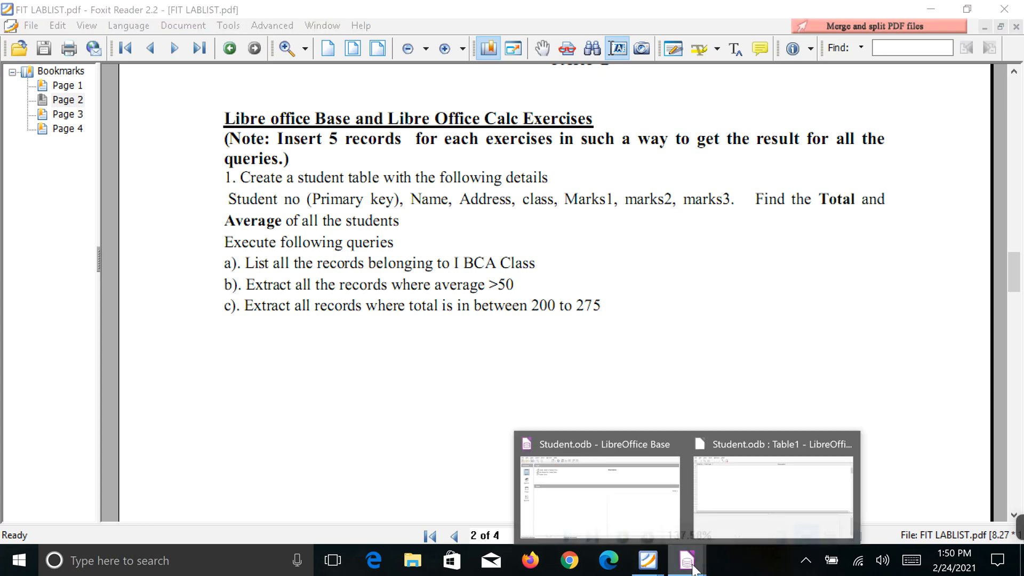
pyautogui.click(726, 513)
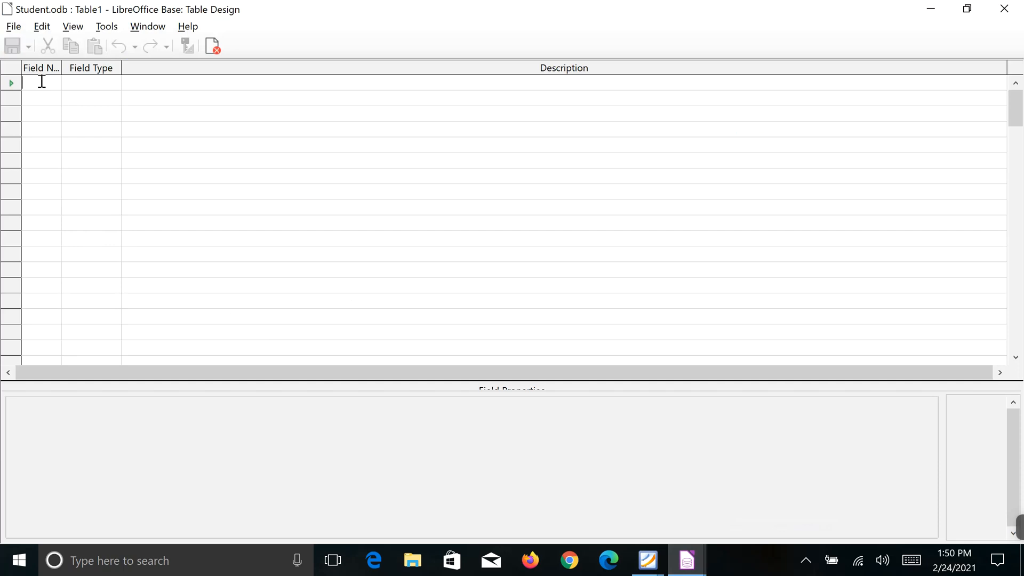
pyautogui.write('Std_no')
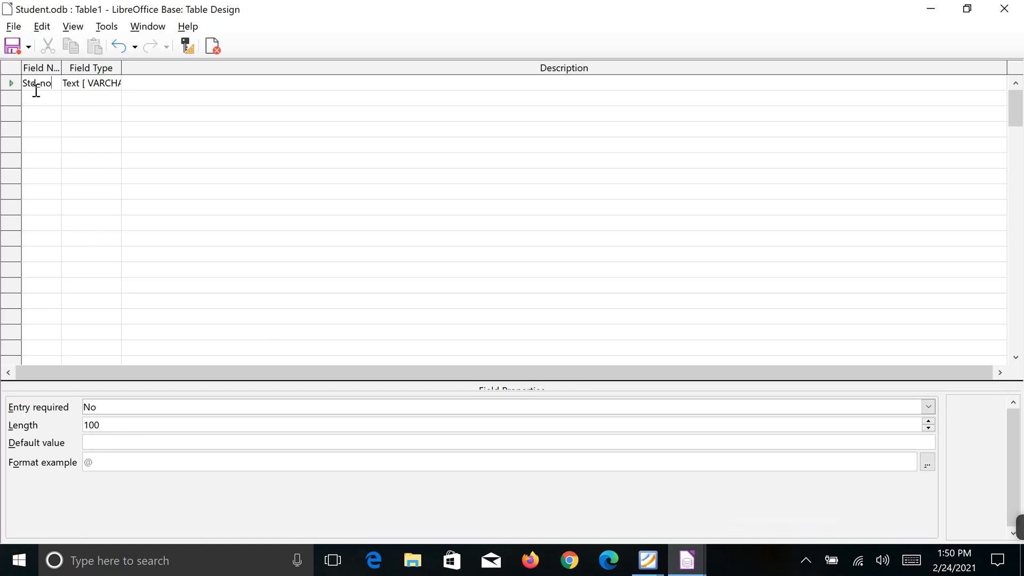
pyautogui.click(98, 82)
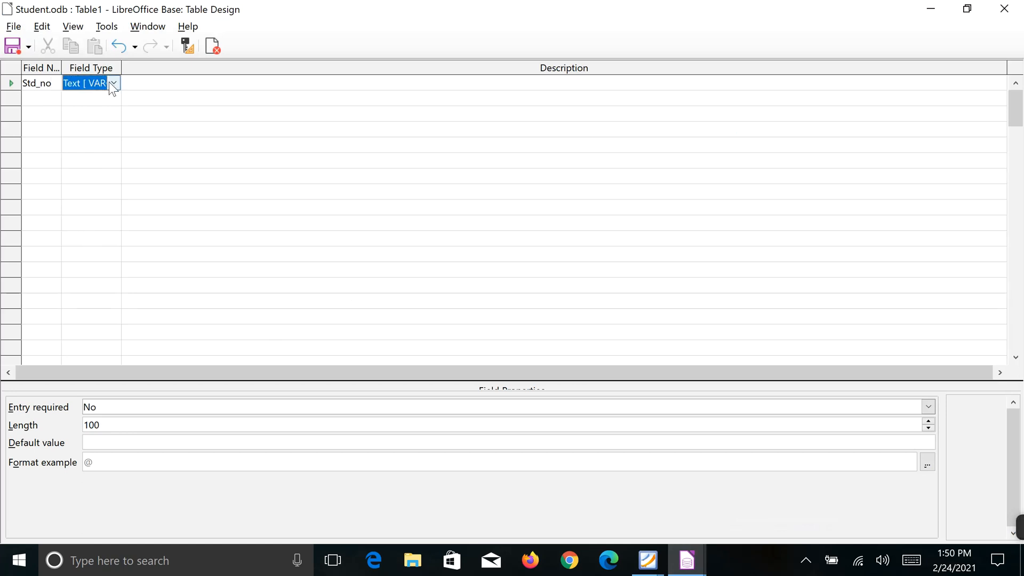
pyautogui.click(112, 83)
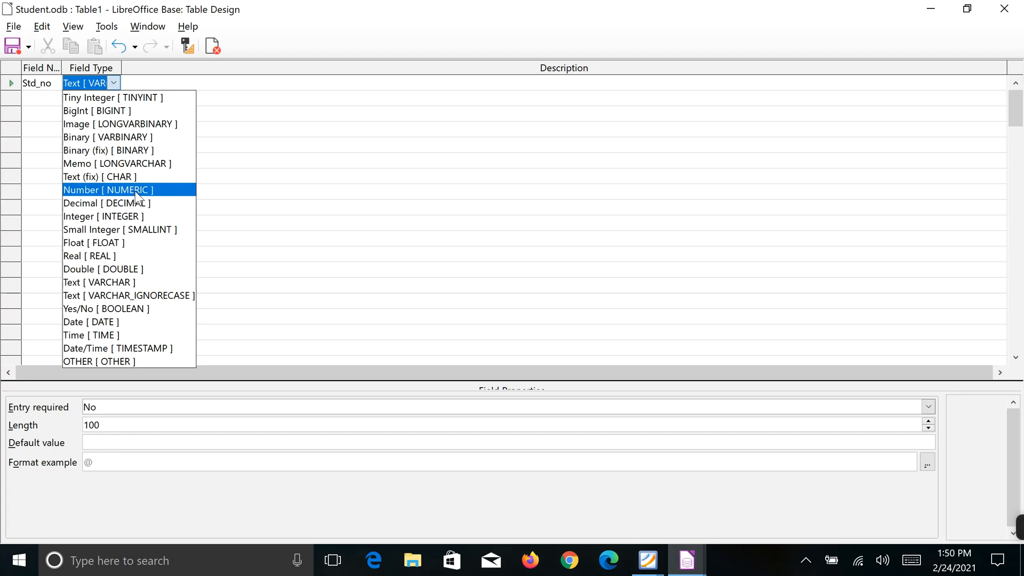
pyautogui.click(135, 217)
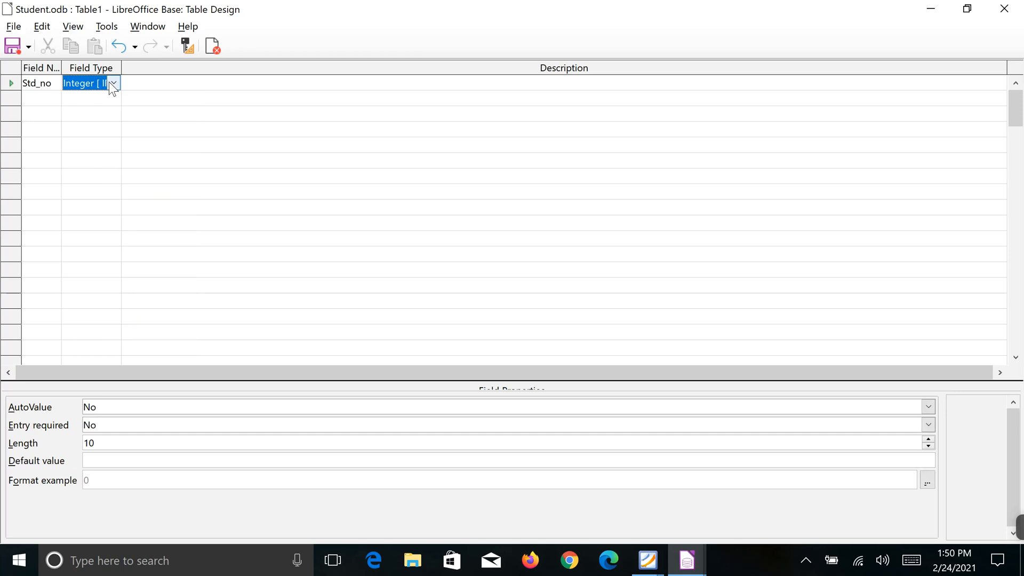
# Check the primary key requirement in FIT LABLIST.pdf and set the Std_no field as the primary key in the Base table design
pyautogui.click(687, 560)
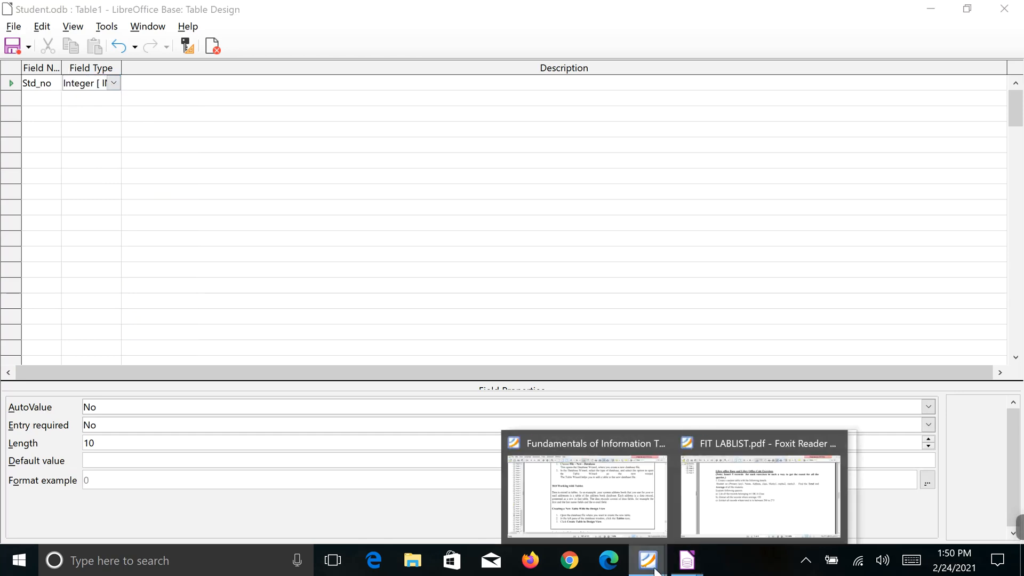
pyautogui.click(736, 496)
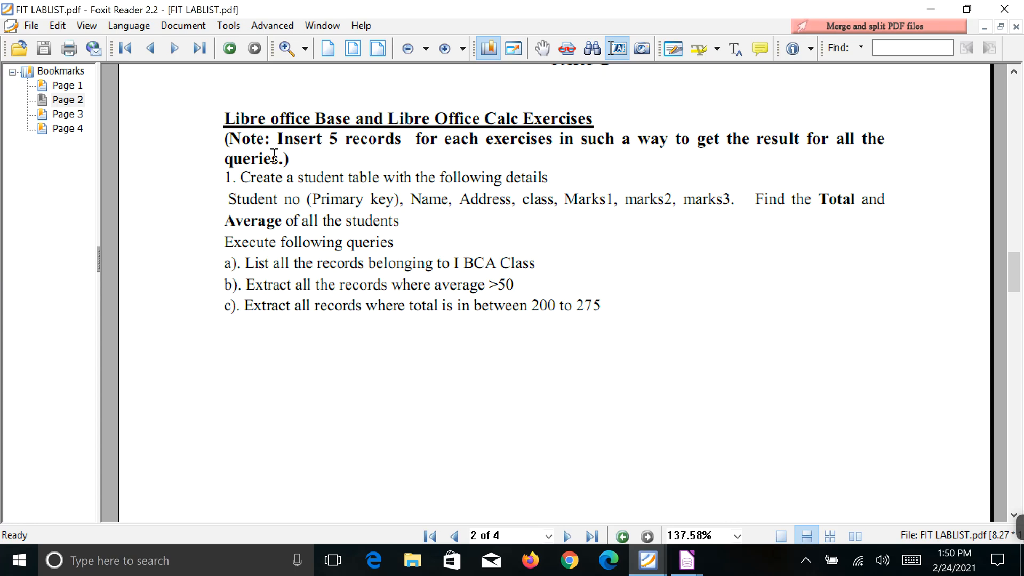
pyautogui.click(694, 571)
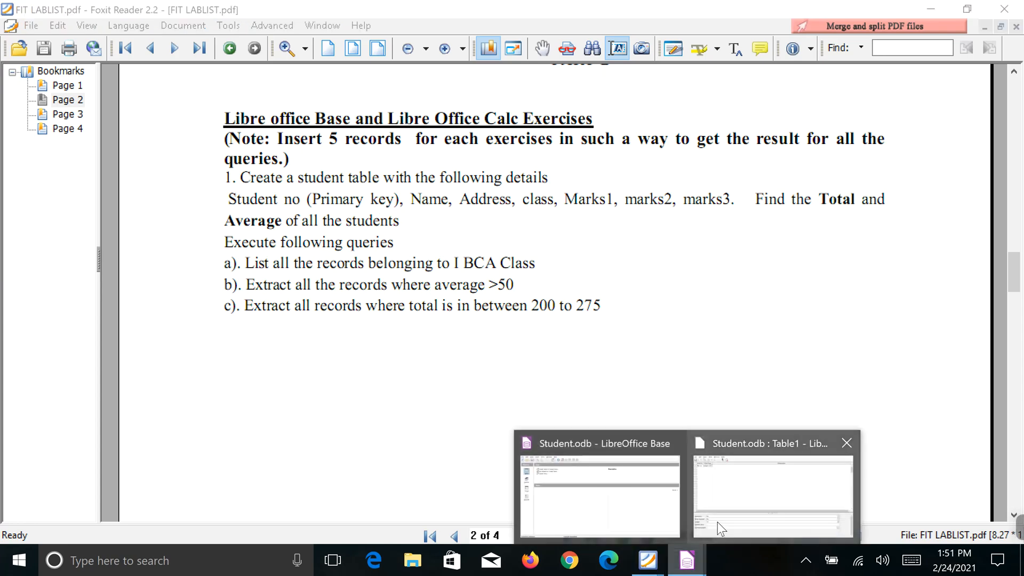
pyautogui.click(718, 523)
pyautogui.click(10, 85)
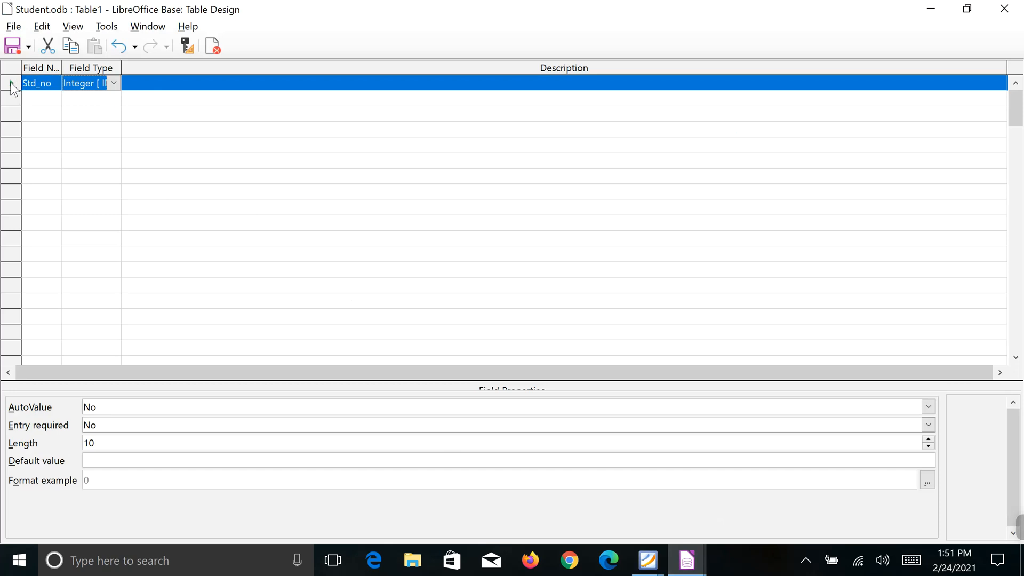
pyautogui.rightClick(13, 87)
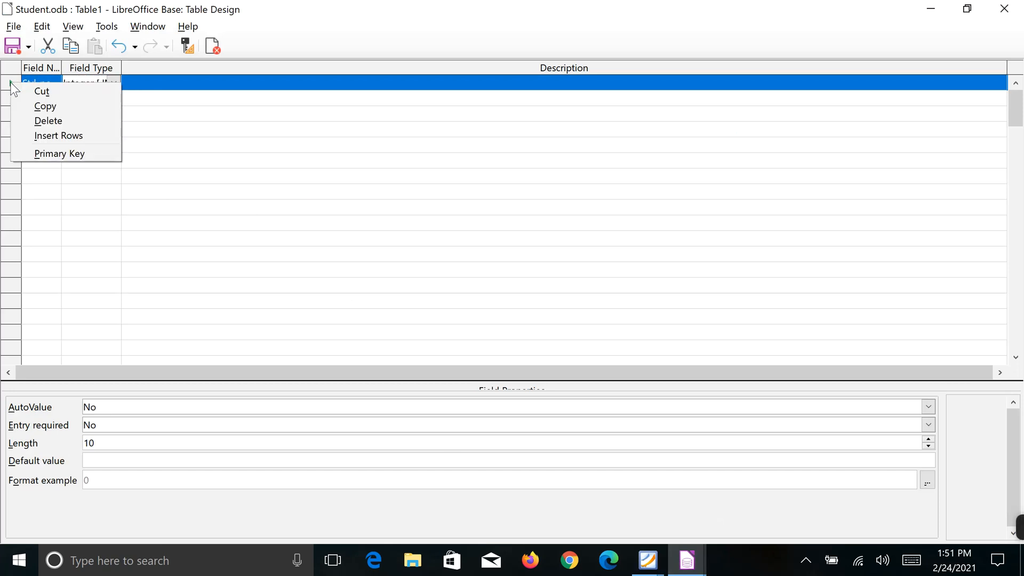
pyautogui.click(52, 154)
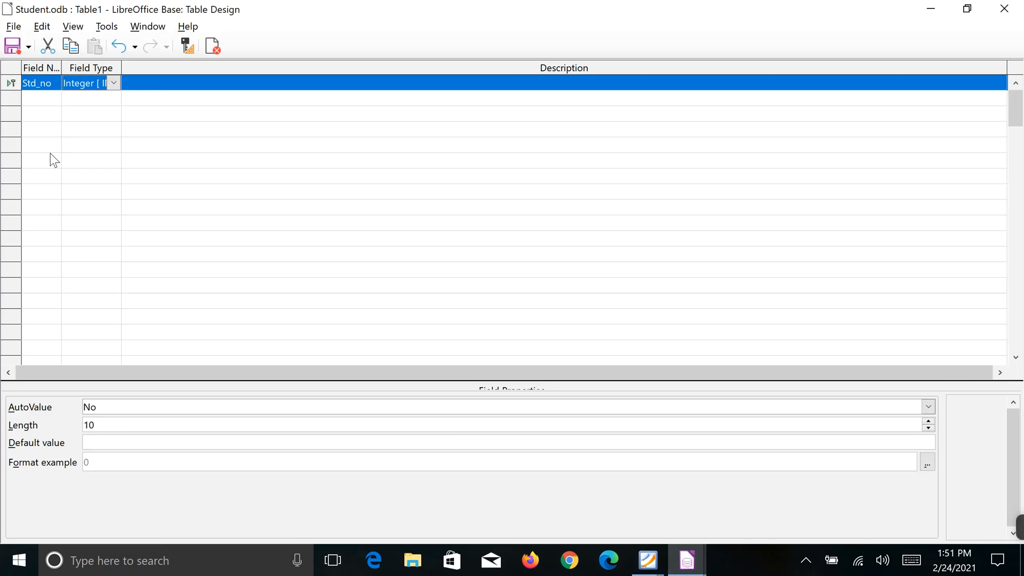
# Look up the second field in FIT LABLIST.pdf and add a Name field of type Text [ VARCHAR ] below Std_no in Base
pyautogui.click(56, 104)
pyautogui.click(699, 569)
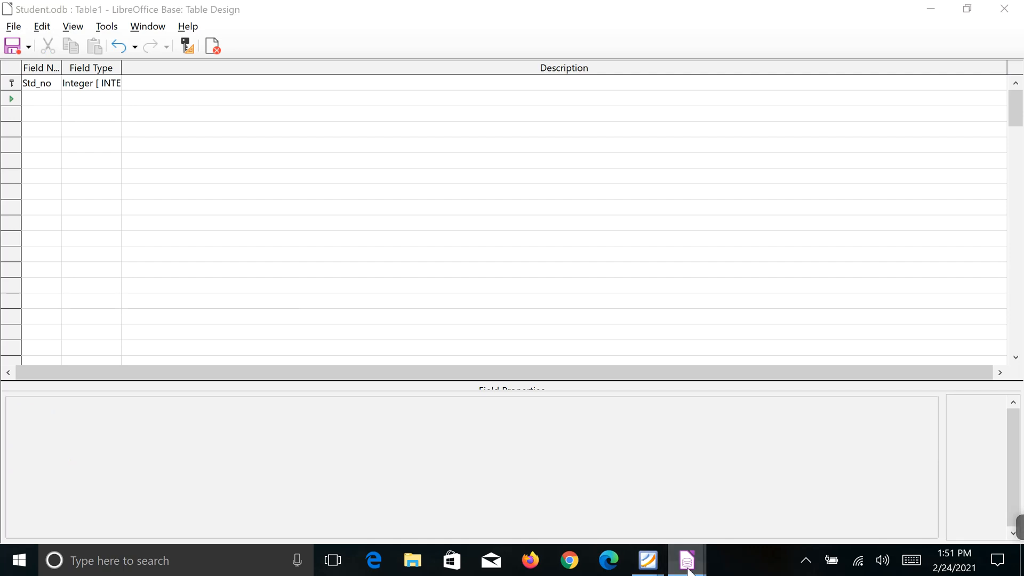
pyautogui.moveTo(648, 560)
pyautogui.click(702, 511)
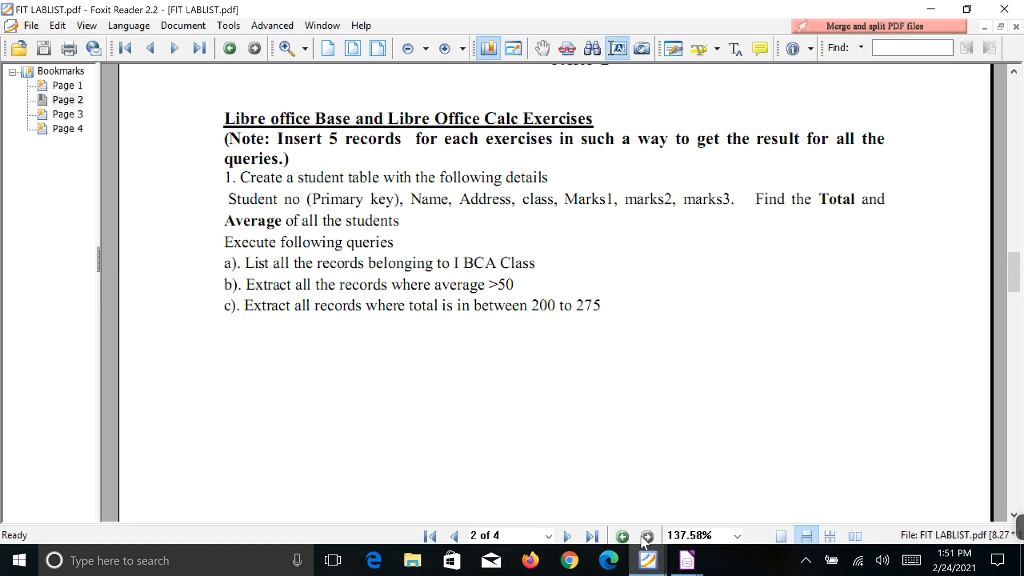
pyautogui.click(687, 560)
pyautogui.click(730, 505)
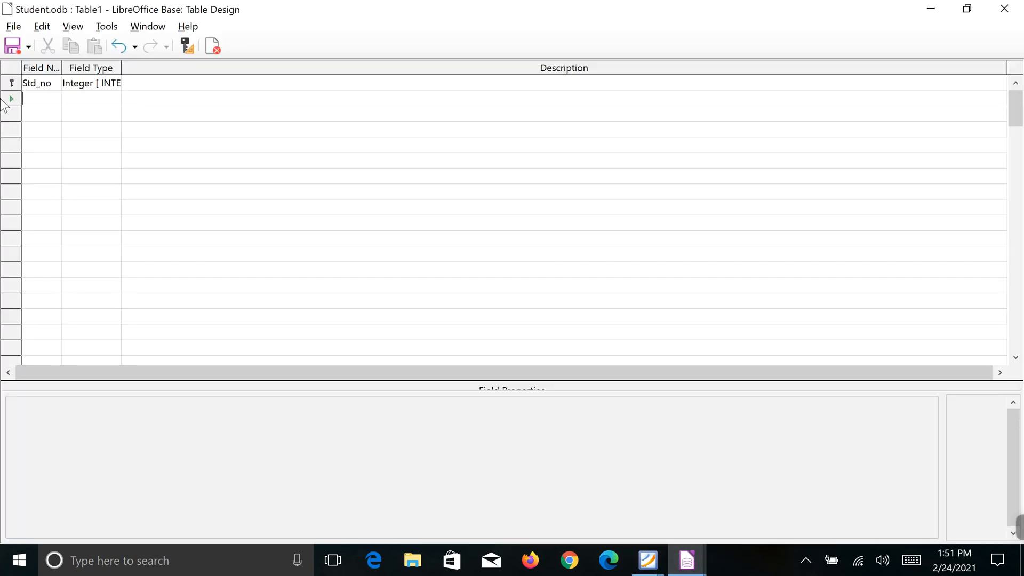
pyautogui.write('N')
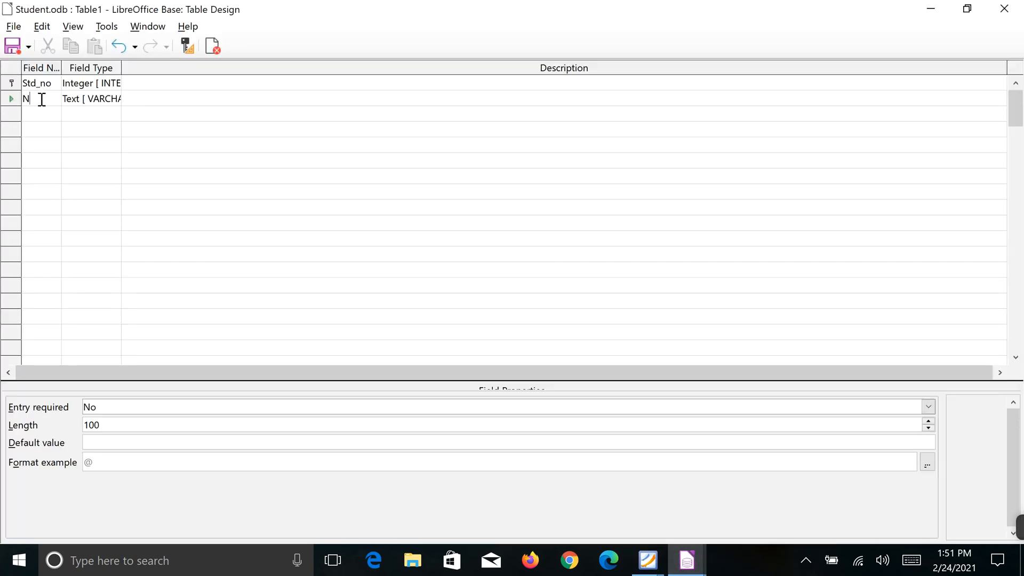
pyautogui.write('ame')
pyautogui.click(102, 96)
pyautogui.click(113, 98)
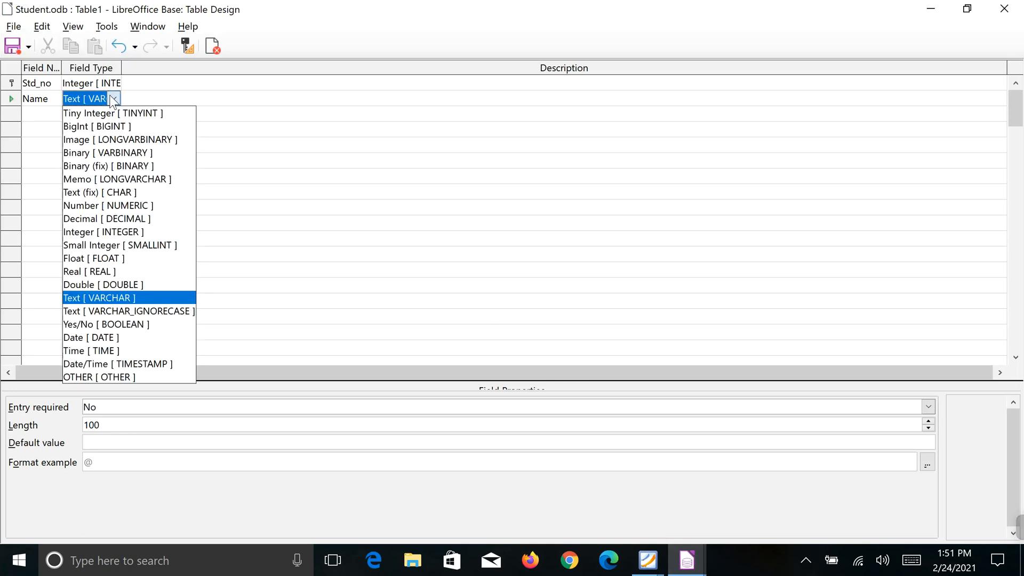
pyautogui.click(133, 296)
pyautogui.click(182, 146)
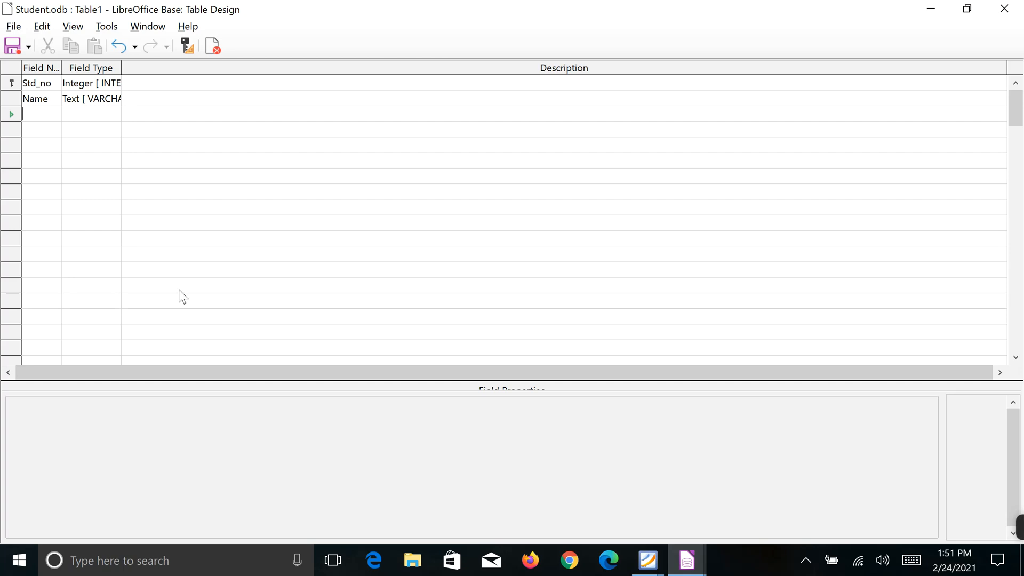
# Look up the third field in FIT LABLIST.pdf and add an address field of type Text [ VARCHAR ] below Name in Base
pyautogui.click(685, 557)
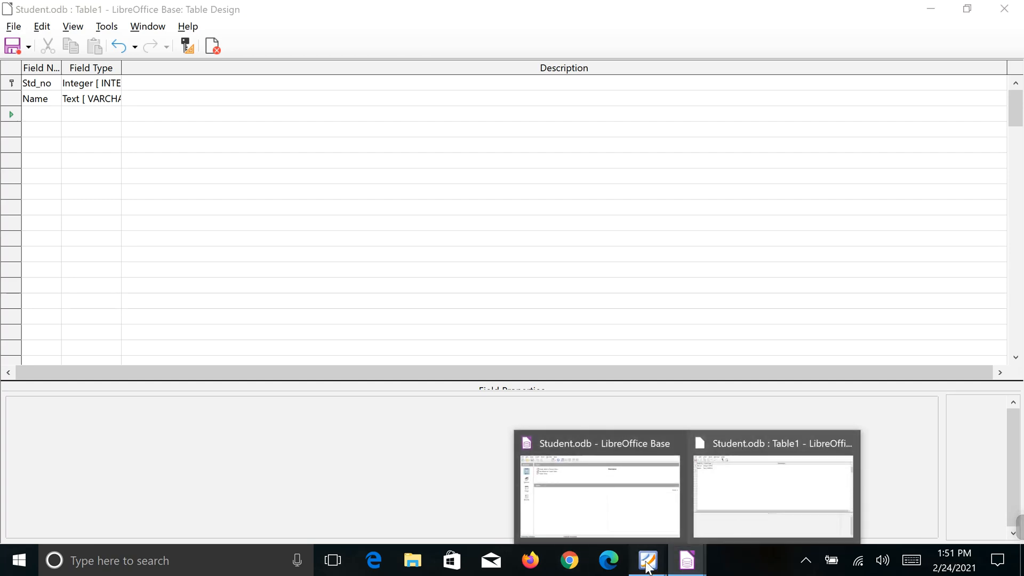
pyautogui.click(666, 508)
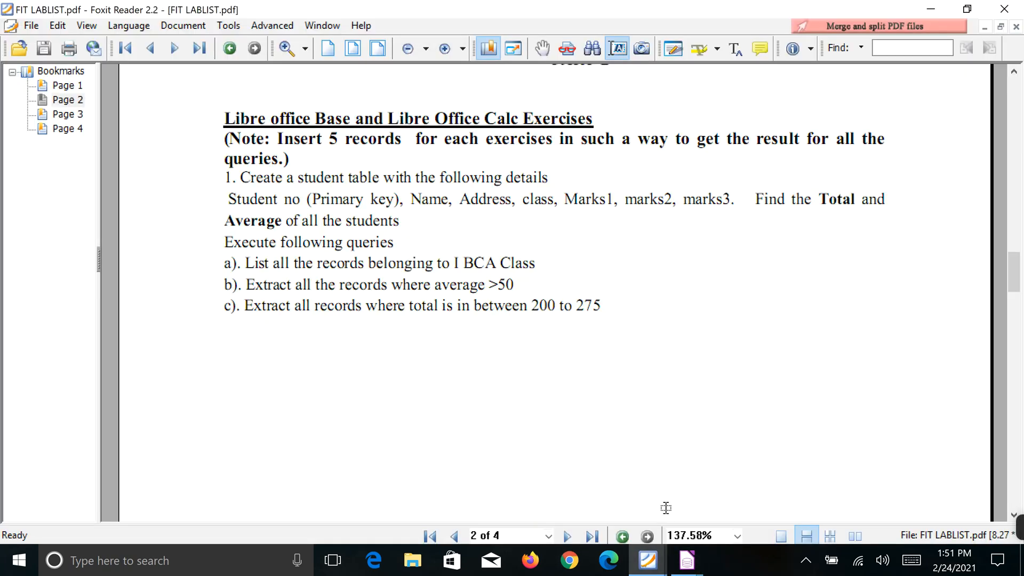
pyautogui.moveTo(687, 559)
pyautogui.click(735, 517)
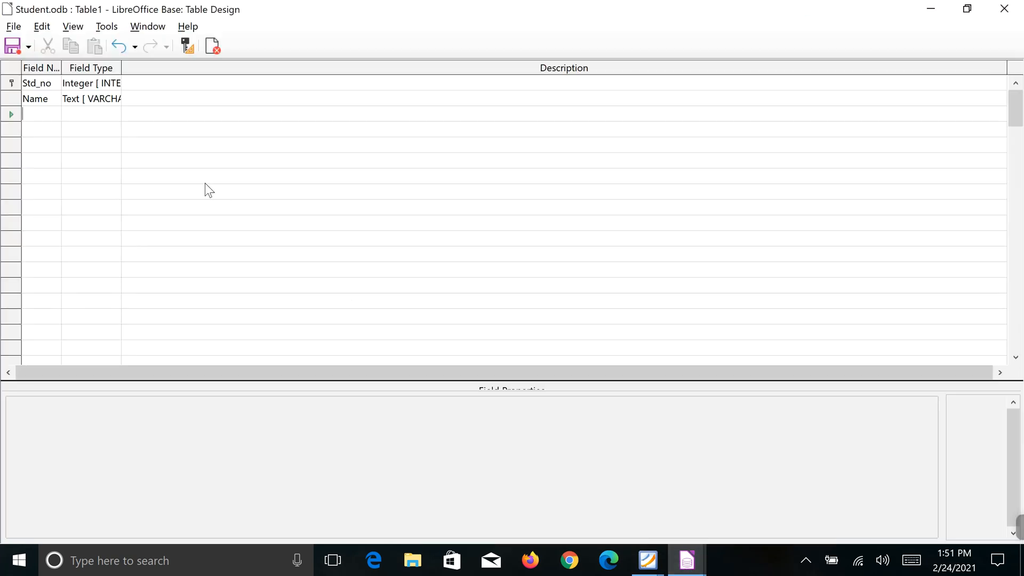
pyautogui.write('add')
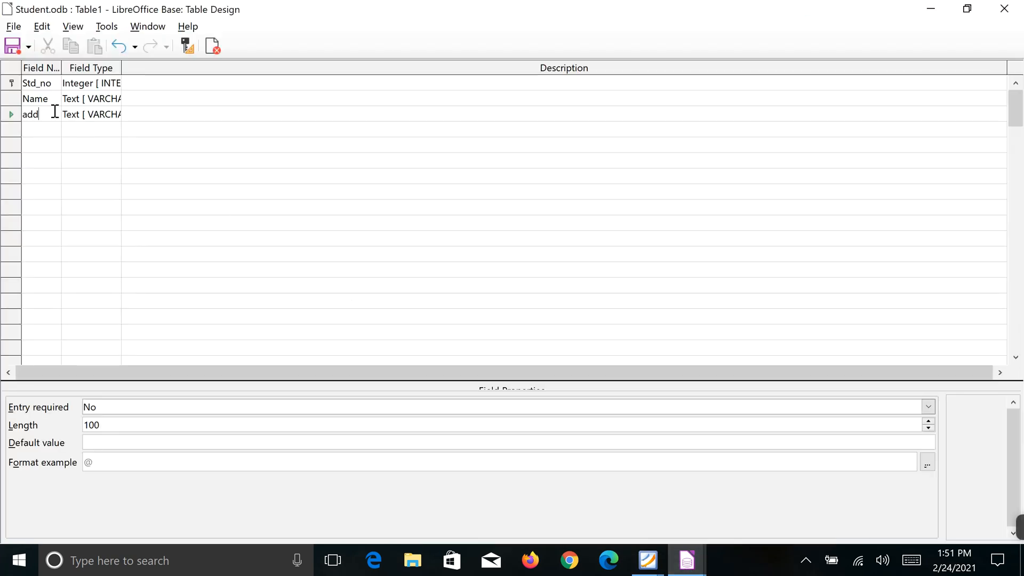
pyautogui.write('ress')
# Add a Class field of type Text [ VARCHAR ] below address in the table design
pyautogui.click(46, 129)
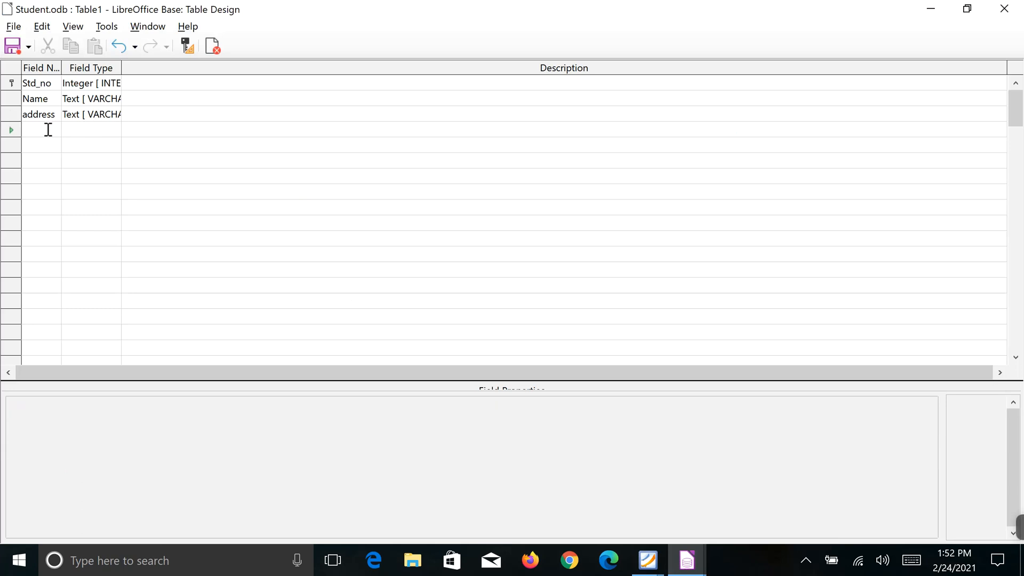
pyautogui.write('Class')
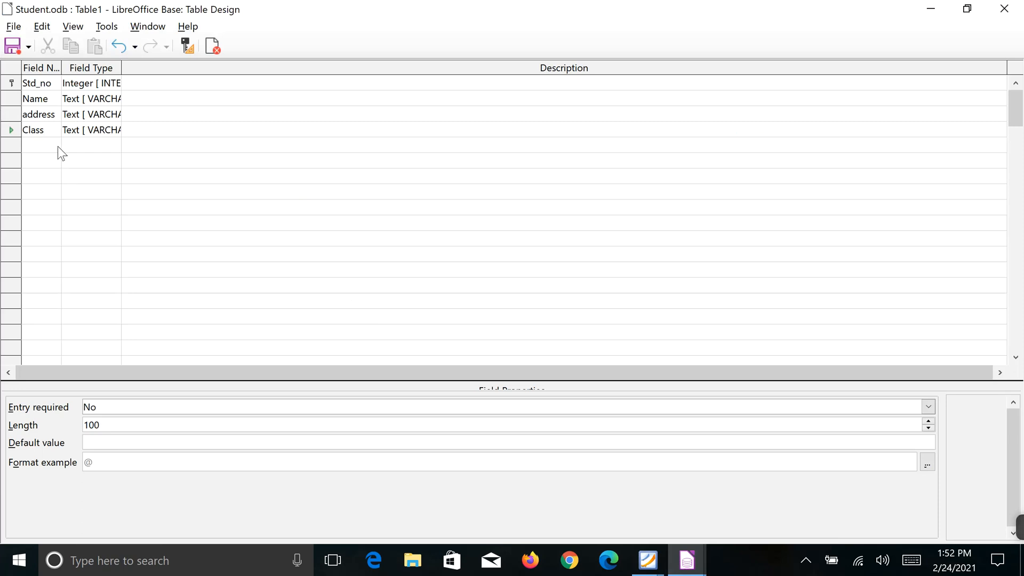
pyautogui.click(42, 142)
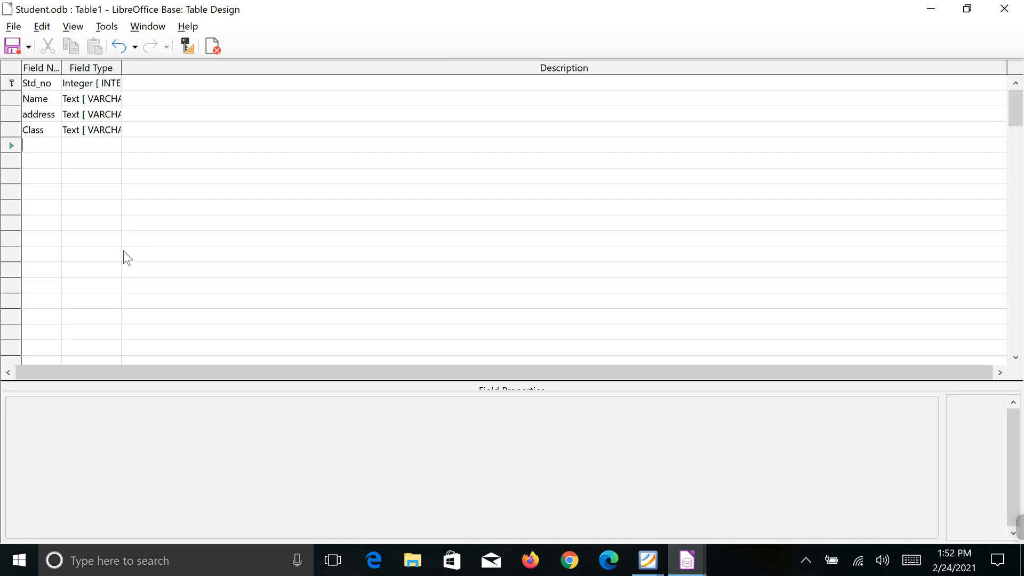
# Check the marks fields in FIT LABLIST.pdf and add an M1 field of type Integer [ INTEGER ] below Class in Base
pyautogui.click(687, 560)
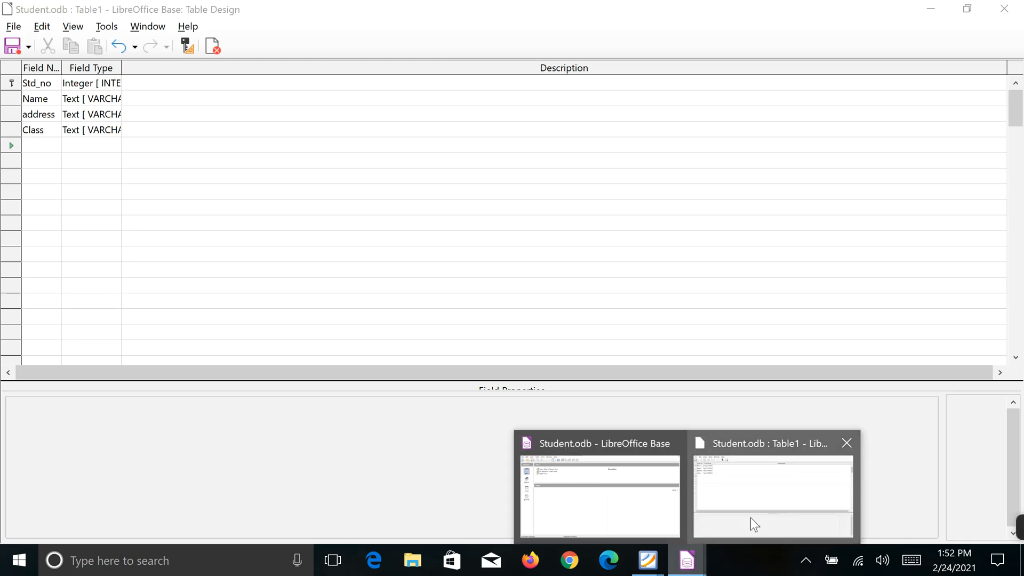
pyautogui.click(750, 517)
pyautogui.click(712, 507)
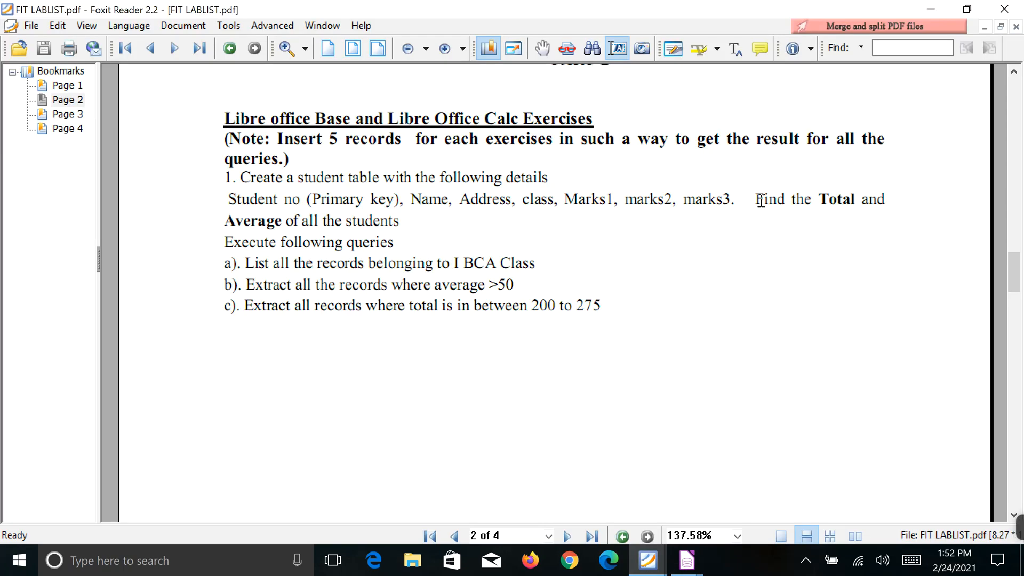
pyautogui.click(688, 560)
pyautogui.click(711, 488)
pyautogui.click(46, 146)
pyautogui.write('M1')
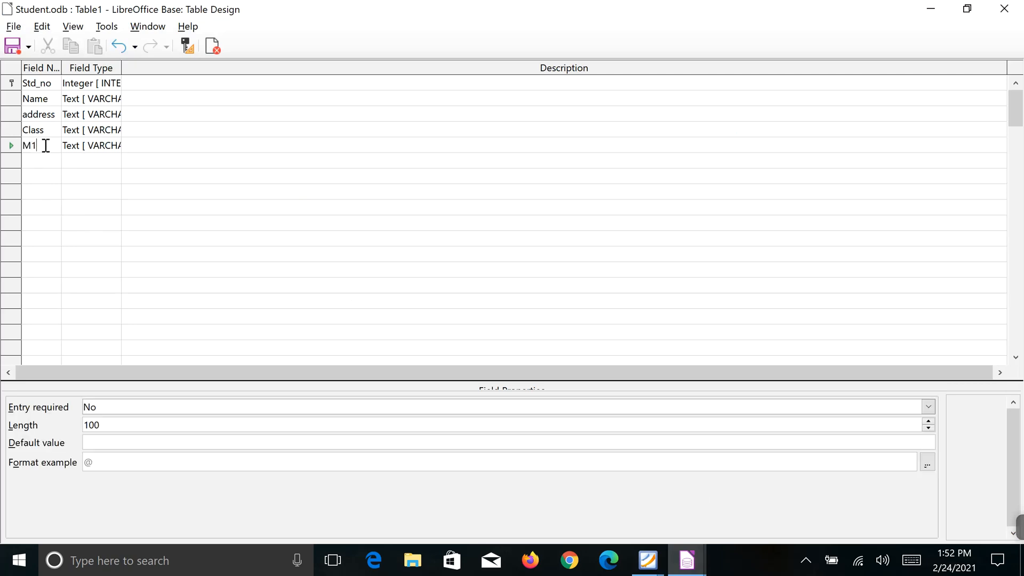
pyautogui.click(84, 141)
pyautogui.click(114, 145)
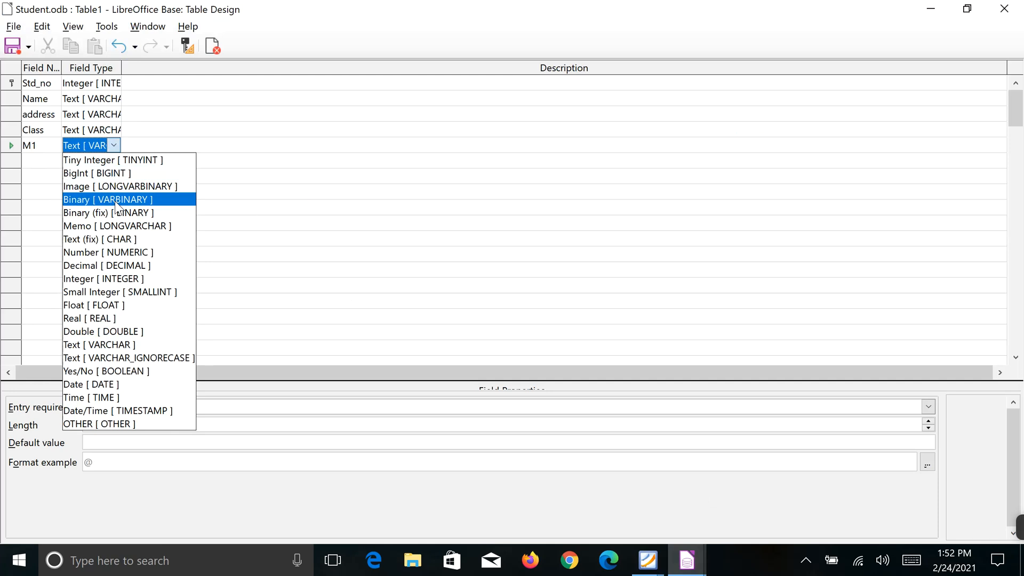
pyautogui.click(117, 273)
# Add an M2 field of type Integer [ INTEGER ] below M1 in the table design
pyautogui.click(45, 160)
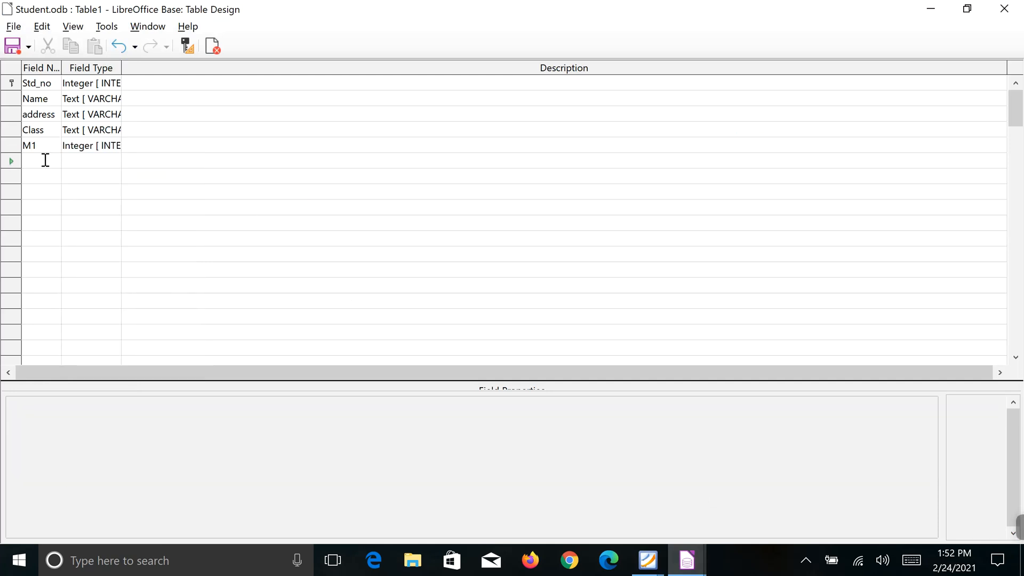
pyautogui.write('M2')
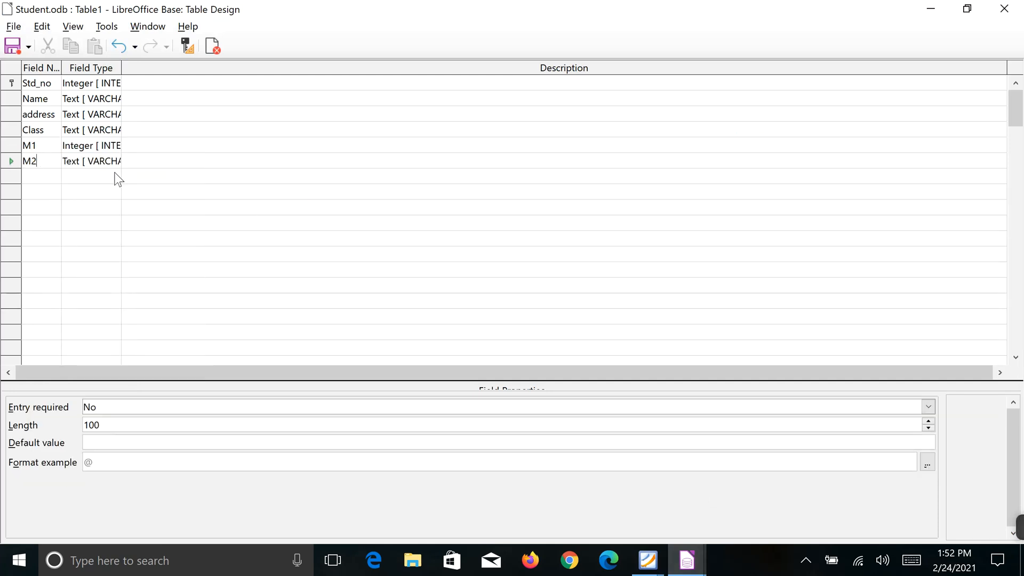
pyautogui.click(114, 163)
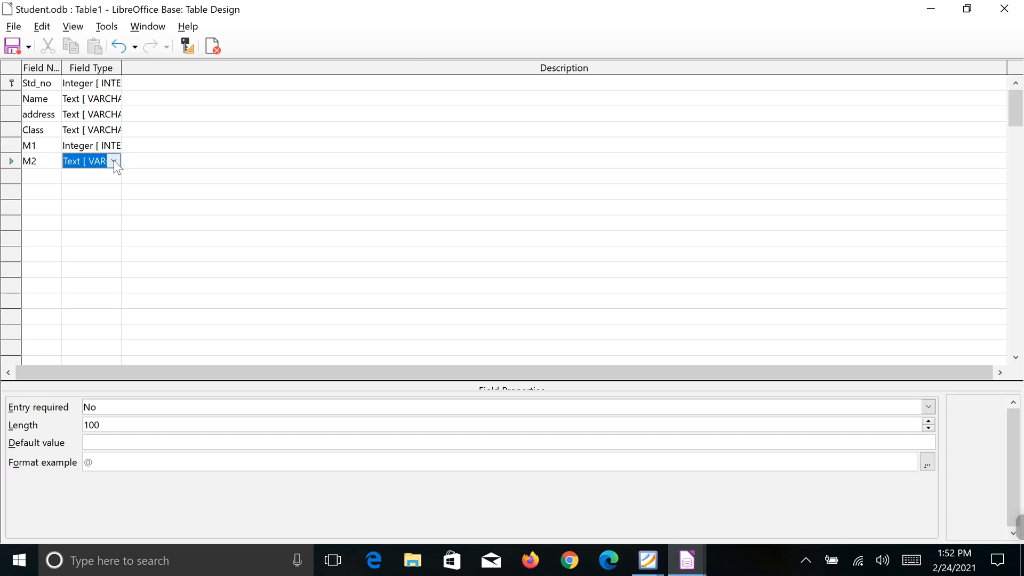
pyautogui.click(113, 161)
pyautogui.click(139, 294)
# Add an M3 field of type Integer [ INTEGER ] below M2 in the table design
pyautogui.click(36, 177)
pyautogui.write('M3')
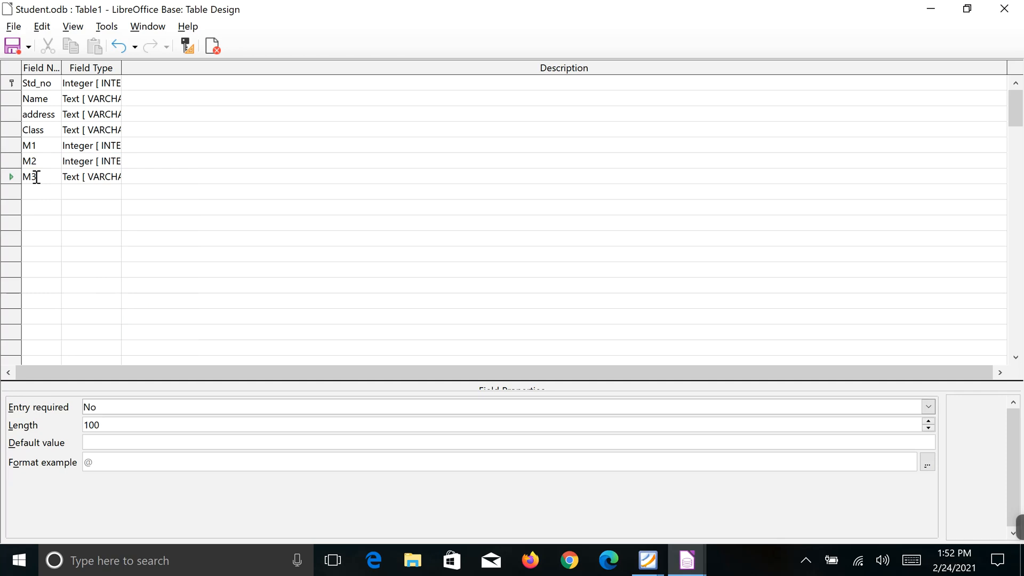
pyautogui.click(108, 178)
pyautogui.click(114, 176)
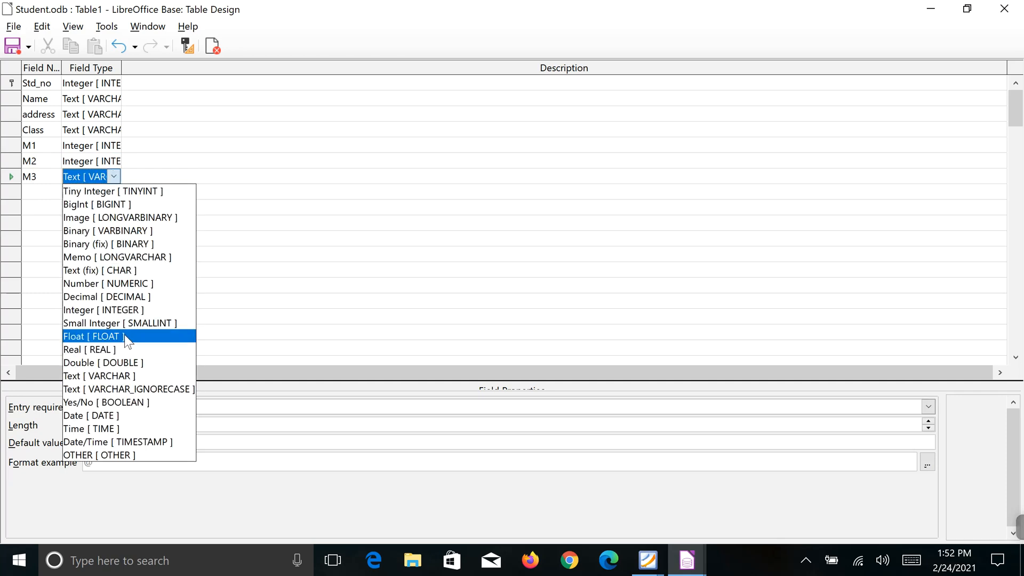
pyautogui.click(124, 311)
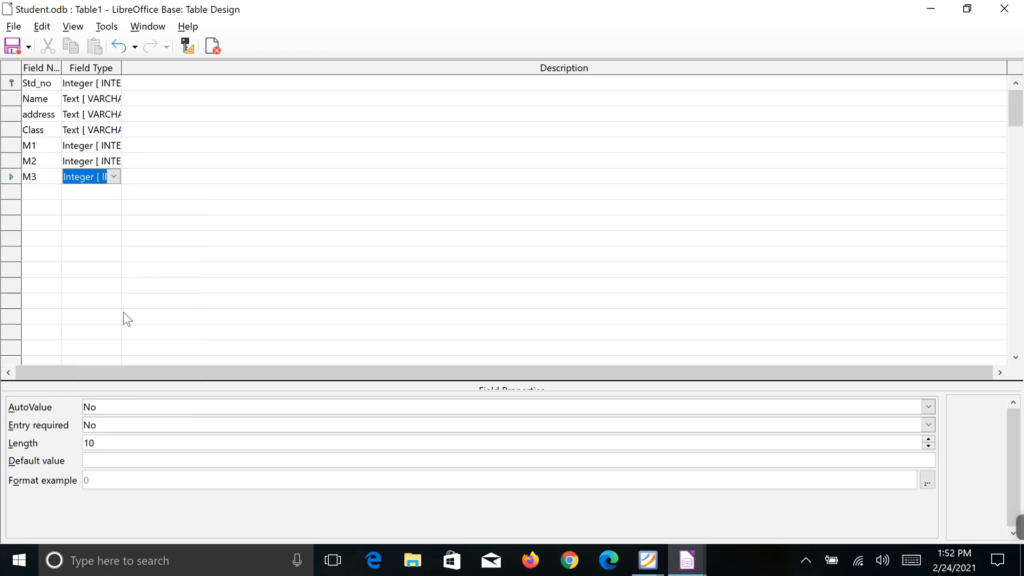
pyautogui.click(193, 286)
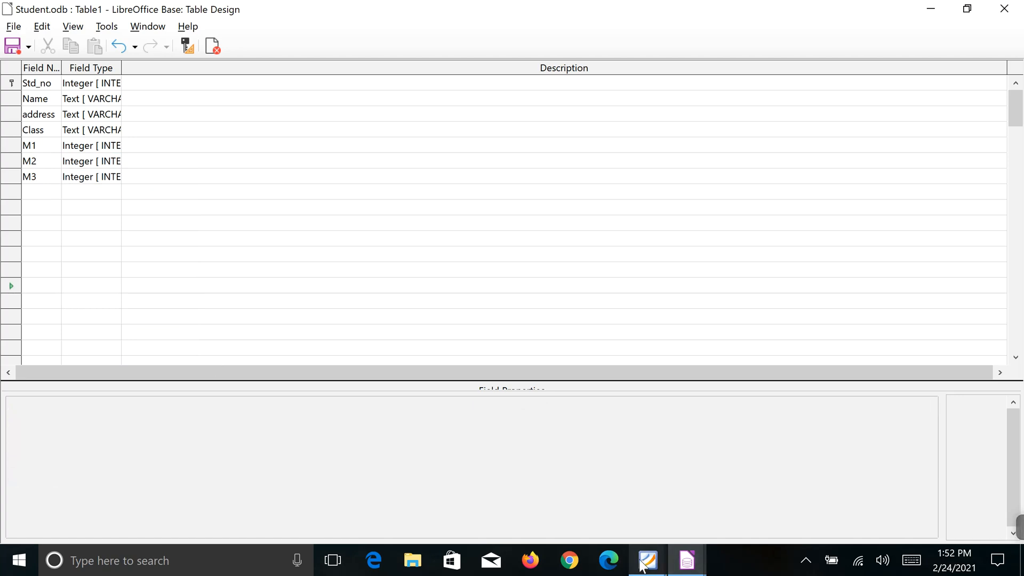
# Compare the table design with the exercise in FIT LABLIST.pdf and save the table in Base as Std_info
pyautogui.moveTo(648, 560)
pyautogui.click(695, 520)
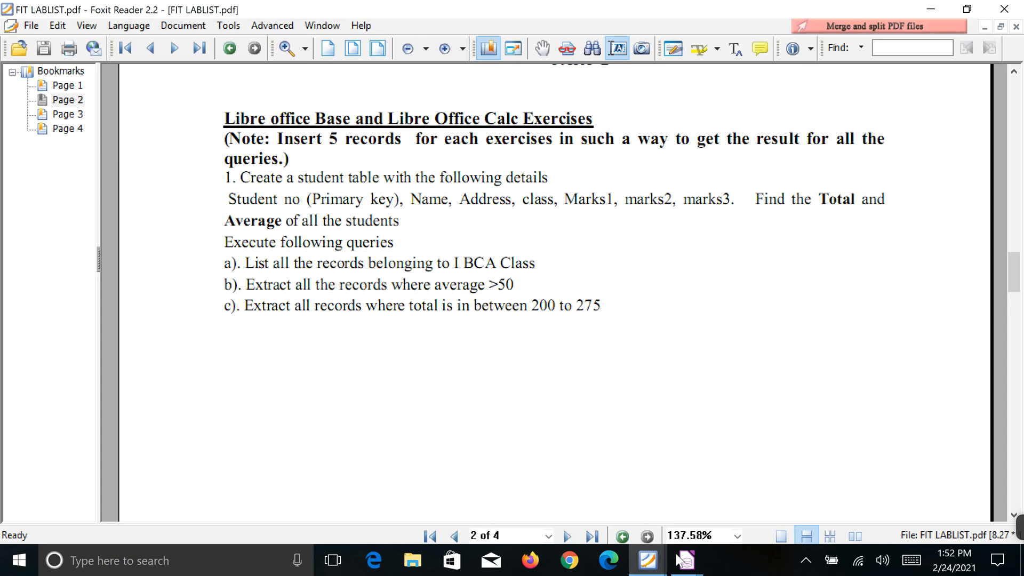
pyautogui.moveTo(687, 560)
pyautogui.click(730, 488)
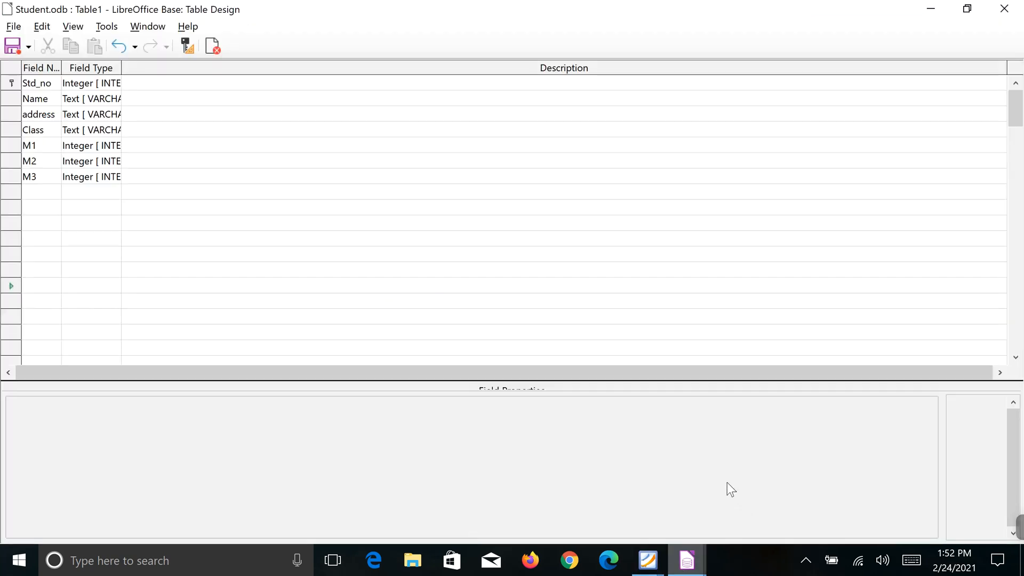
pyautogui.click(10, 47)
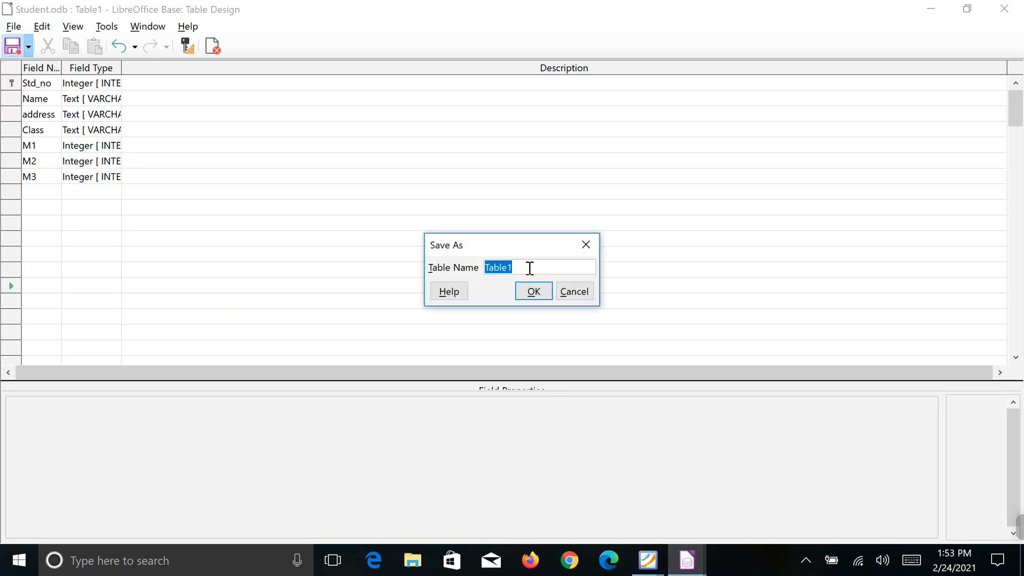
pyautogui.write('Std_info')
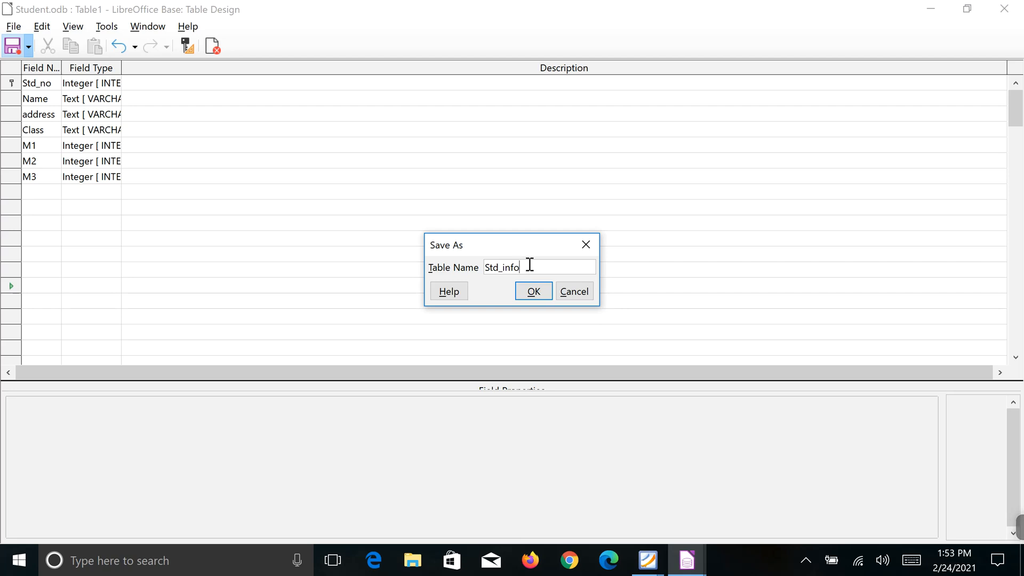
pyautogui.click(531, 291)
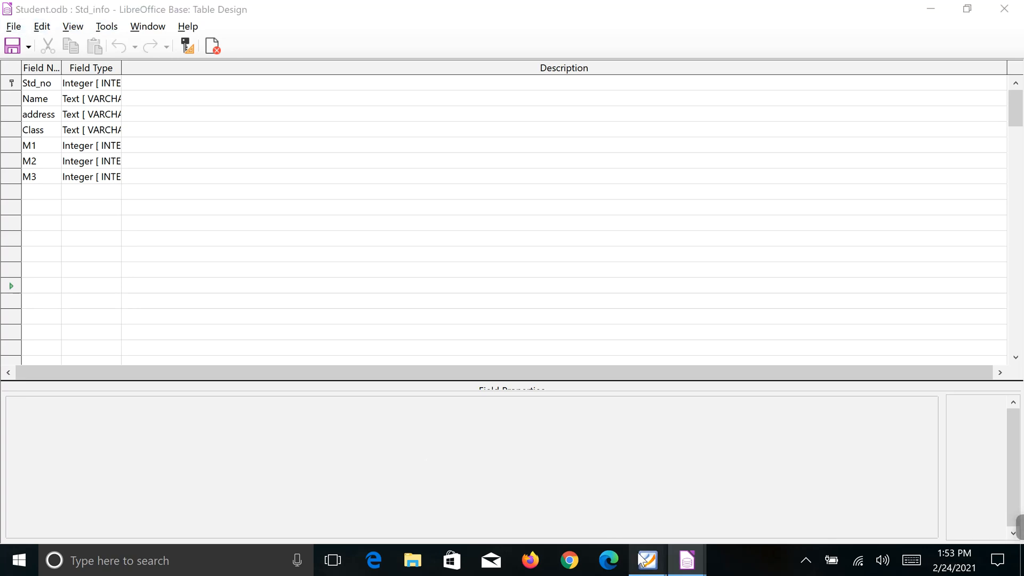
# Switch to Fundamentals of Information Technology.pdf and read section 10.8.1 on query design and creating a query in Design View
pyautogui.moveTo(646, 559)
pyautogui.click(596, 500)
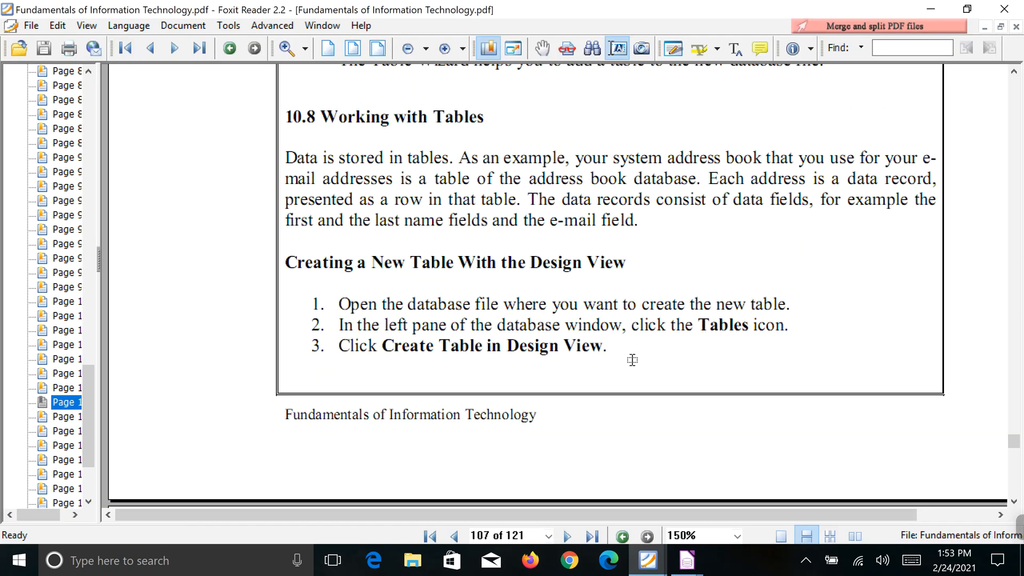
pyautogui.scroll(-6, 623, 363)
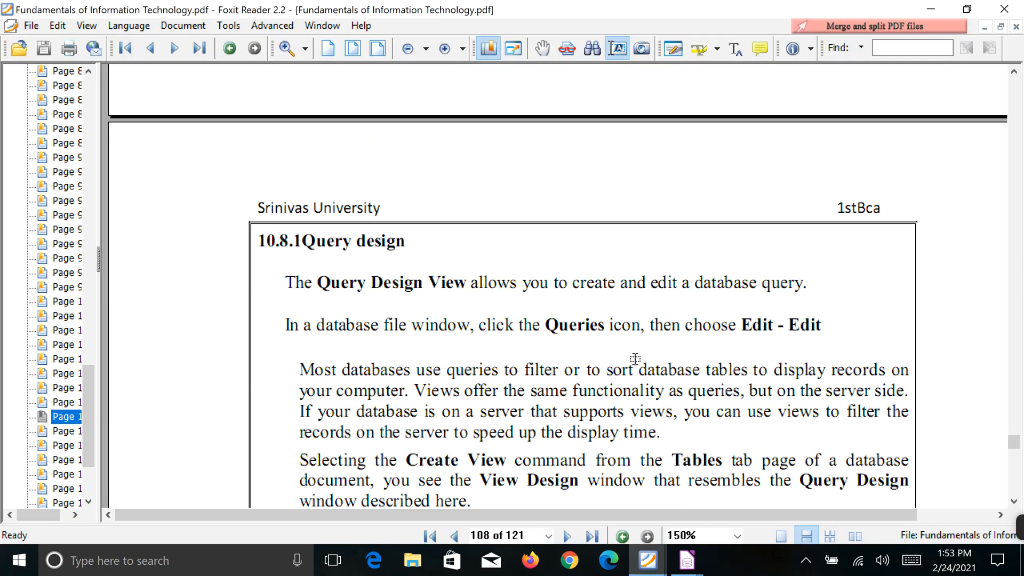
pyautogui.scroll(-3, 634, 359)
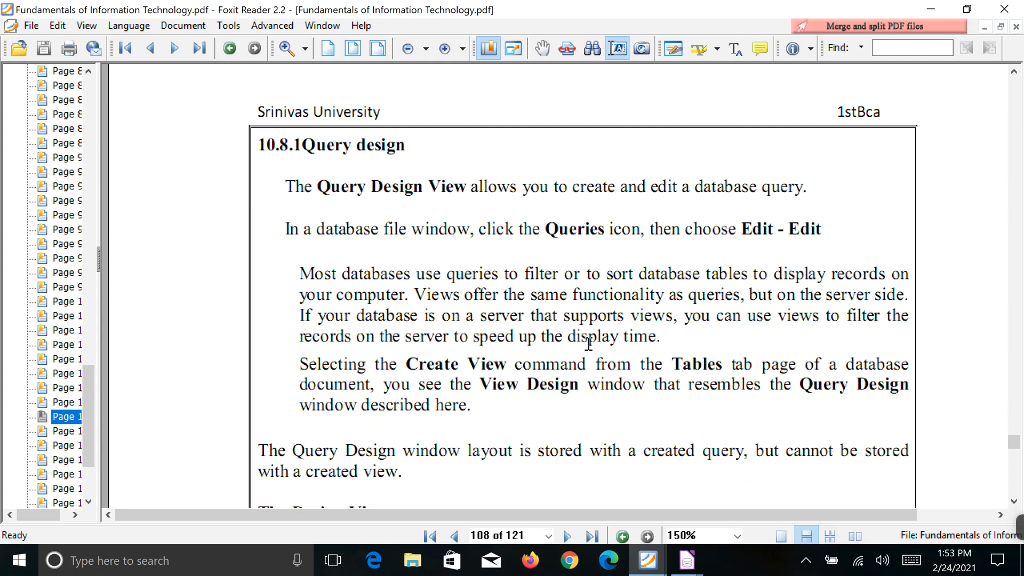
pyautogui.scroll(-3, 588, 344)
pyautogui.scroll(-3, 589, 344)
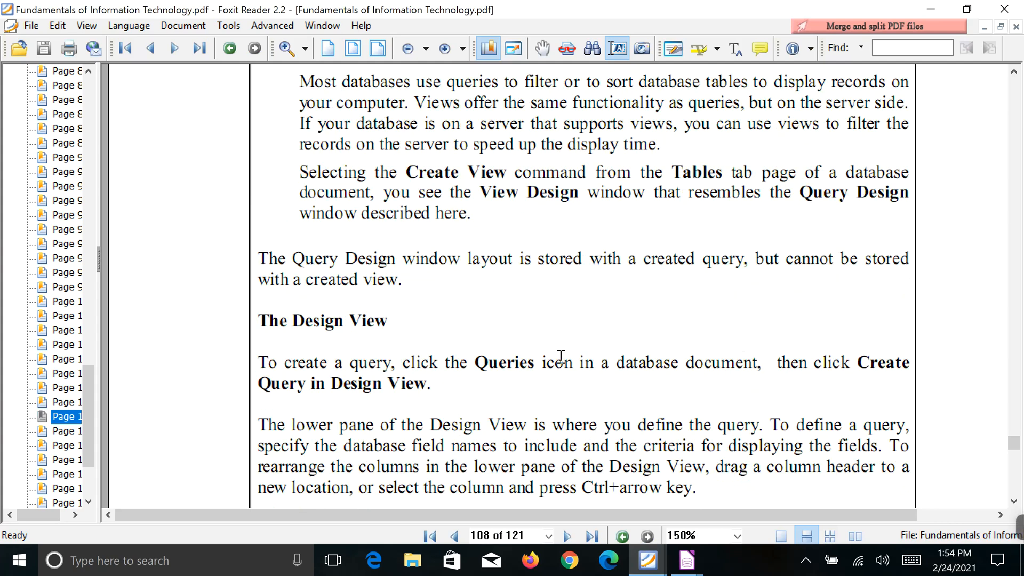
pyautogui.scroll(-3, 561, 355)
# Switch back to LibreOffice Base, check the Student database's table list, and close the Std_info table design window
pyautogui.moveTo(687, 566)
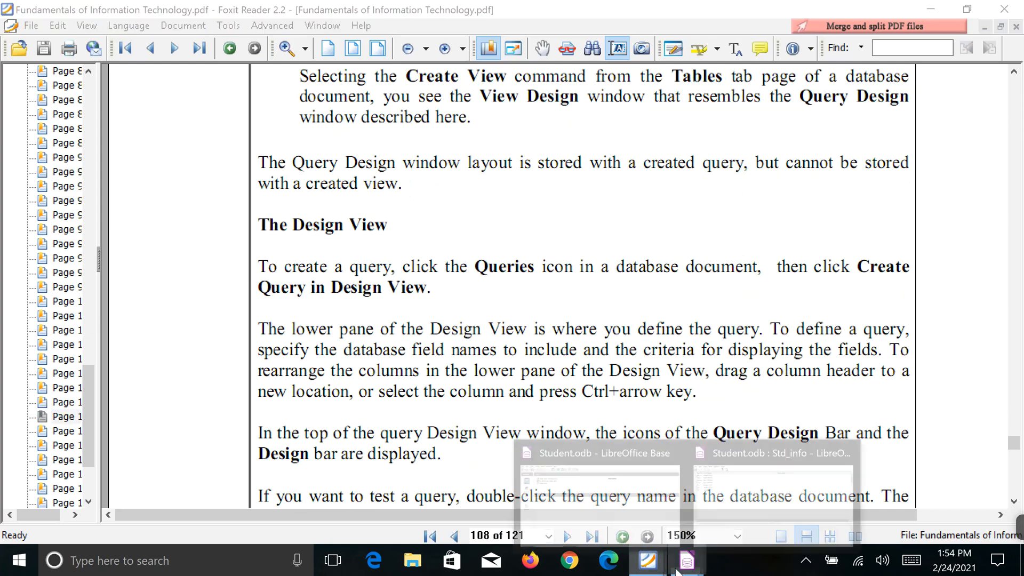
pyautogui.click(677, 513)
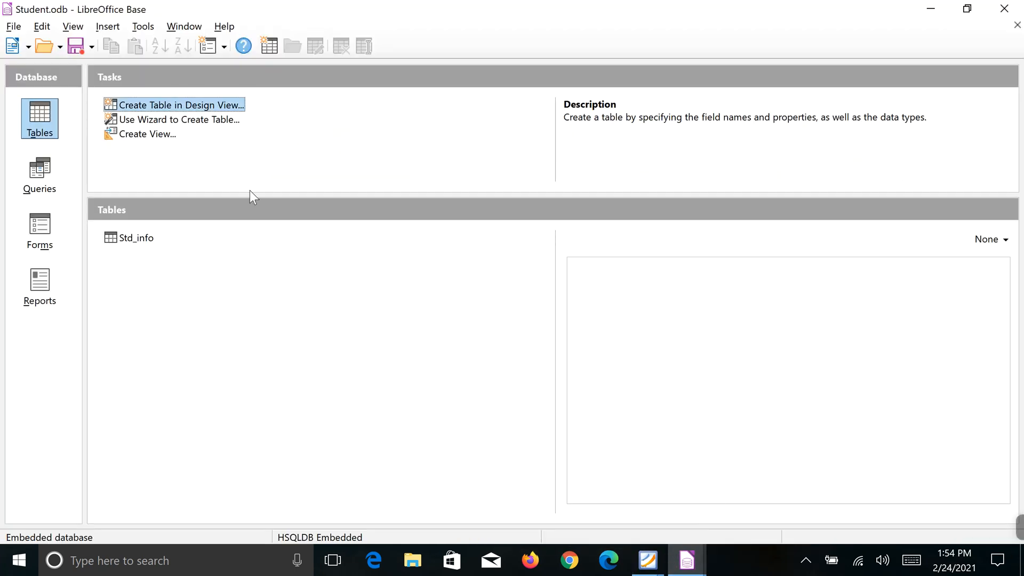
pyautogui.moveTo(687, 560)
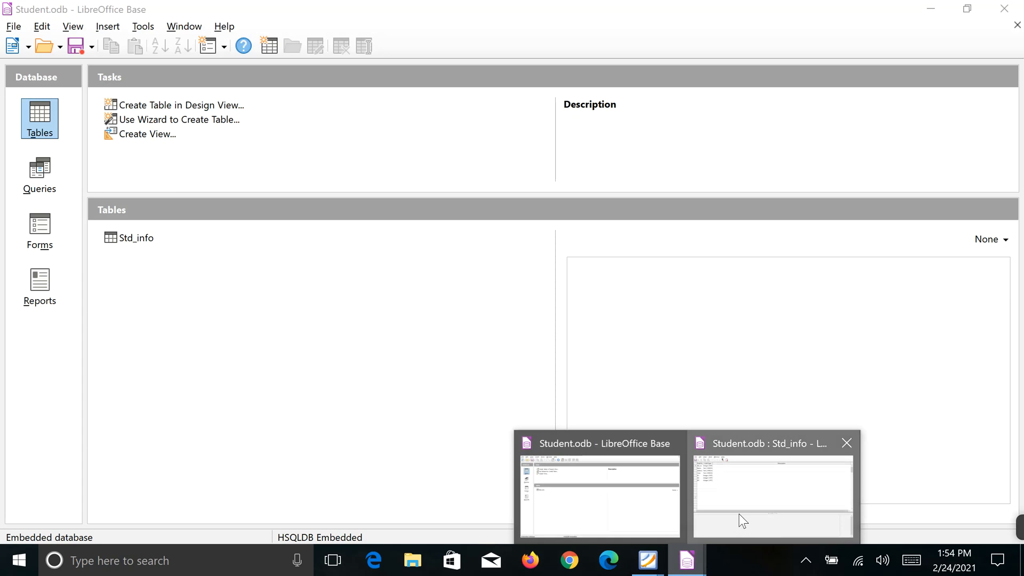
pyautogui.click(738, 513)
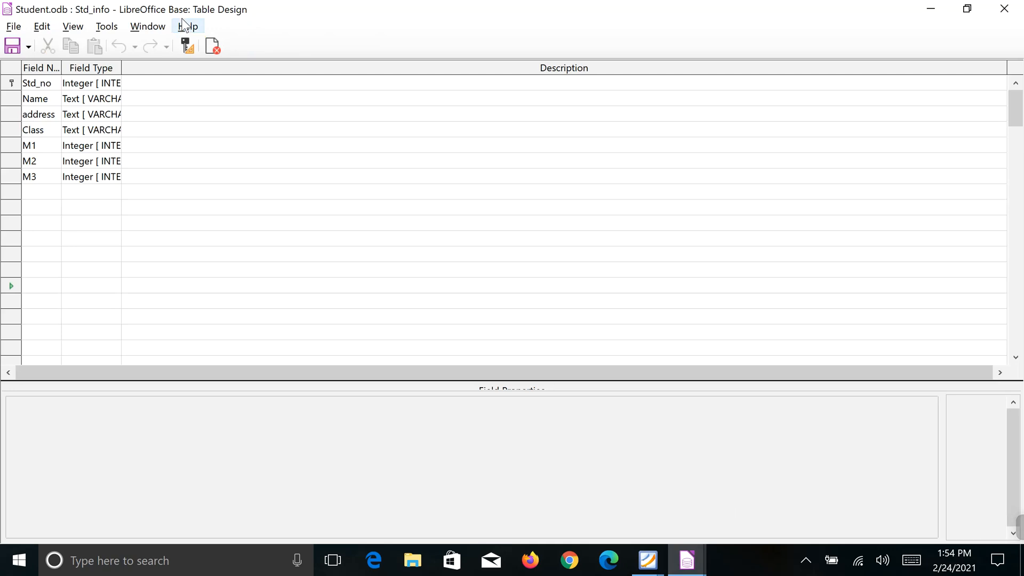
pyautogui.click(1008, 15)
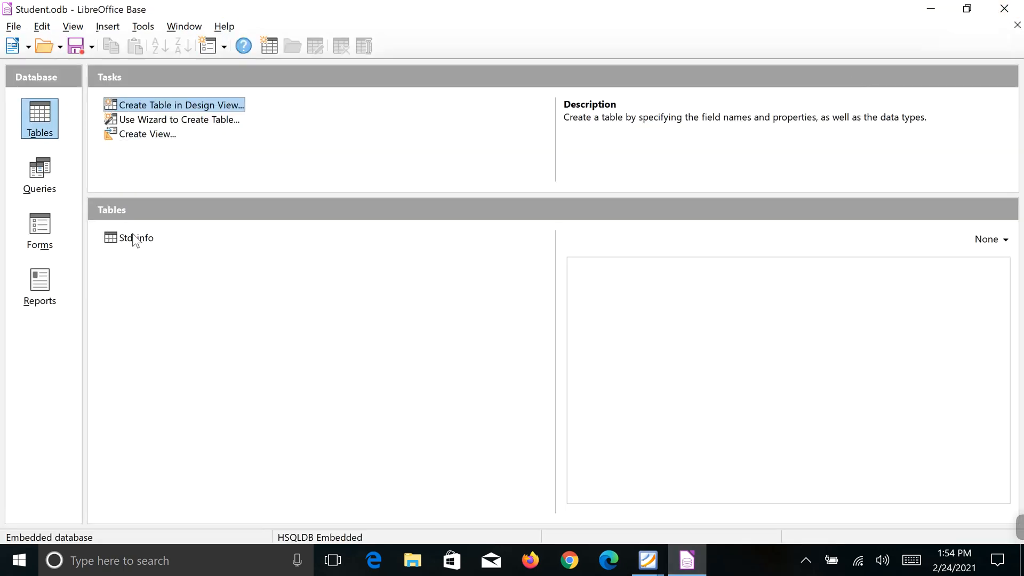
# Start a new query in Design View in the Student database
pyautogui.click(133, 237)
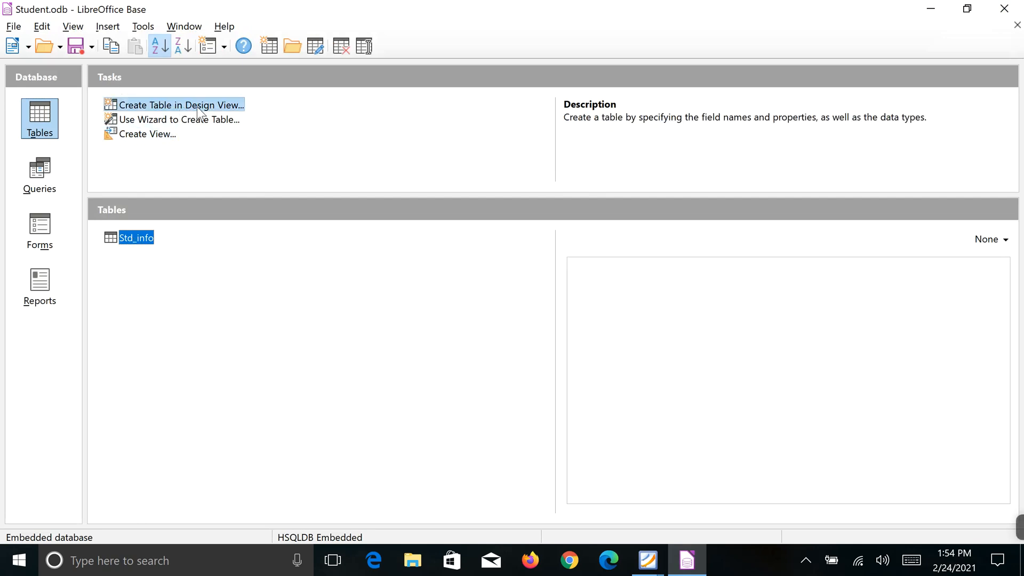
pyautogui.click(42, 172)
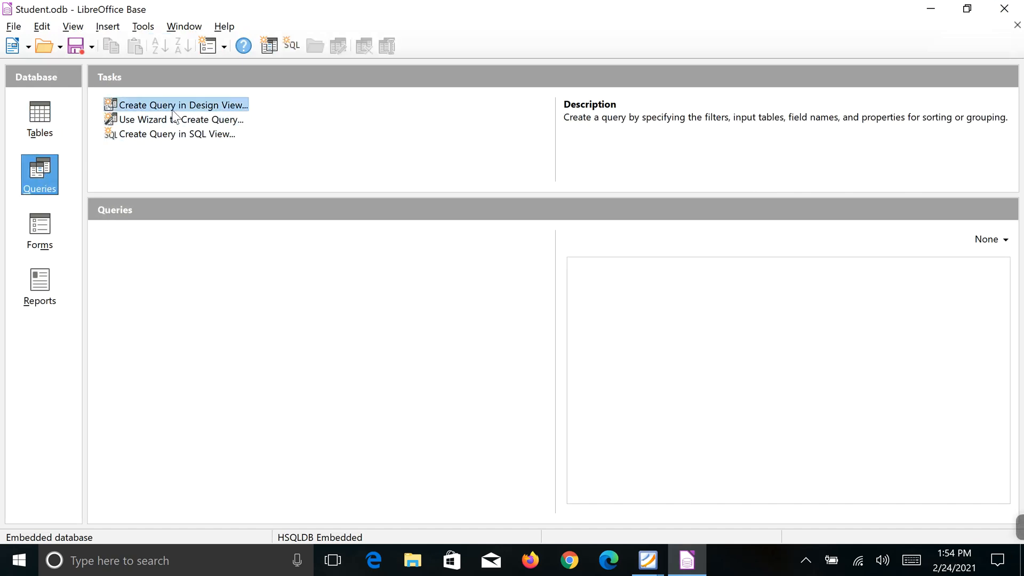
pyautogui.click(207, 105)
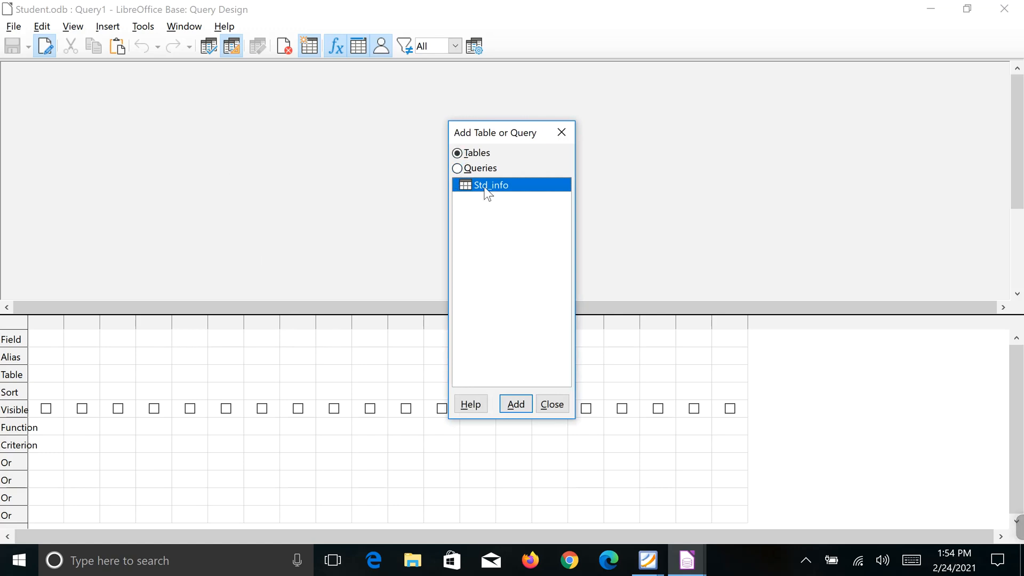
# Add the Std_info table to the query design, close the table picker, and look through the table's field list
pyautogui.click(510, 406)
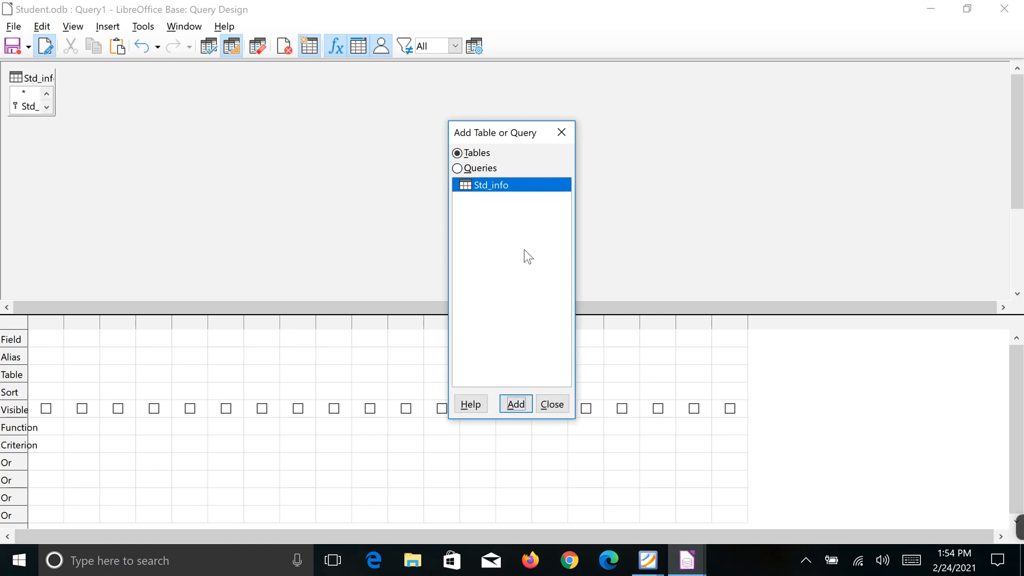
pyautogui.click(562, 133)
pyautogui.click(50, 103)
pyautogui.click(50, 103)
pyautogui.click(50, 89)
pyautogui.click(50, 88)
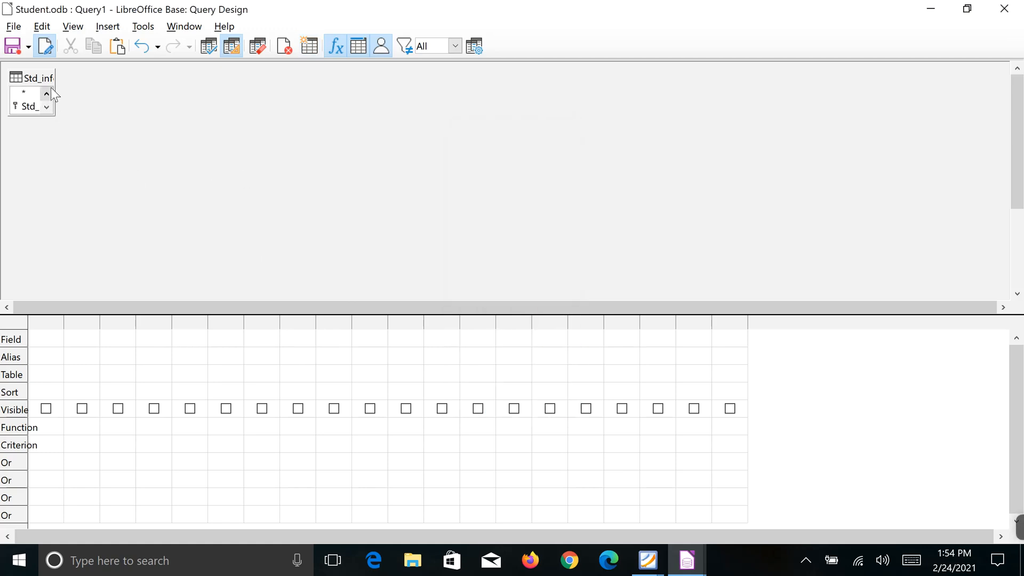
# Set the first three query columns to the Std_info fields Std_no, Name and address
pyautogui.rightClick(42, 337)
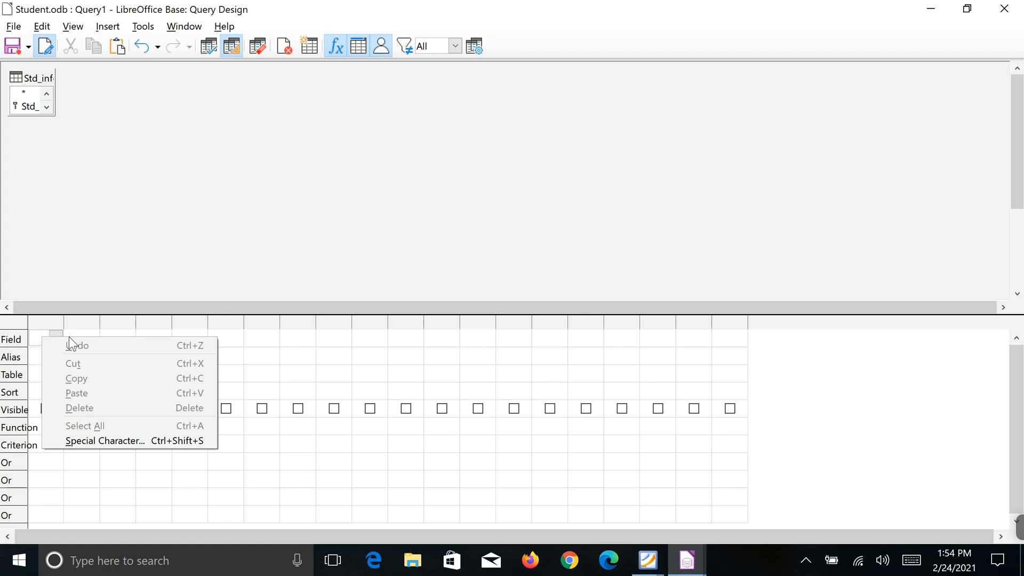
pyautogui.click(43, 332)
pyautogui.click(57, 338)
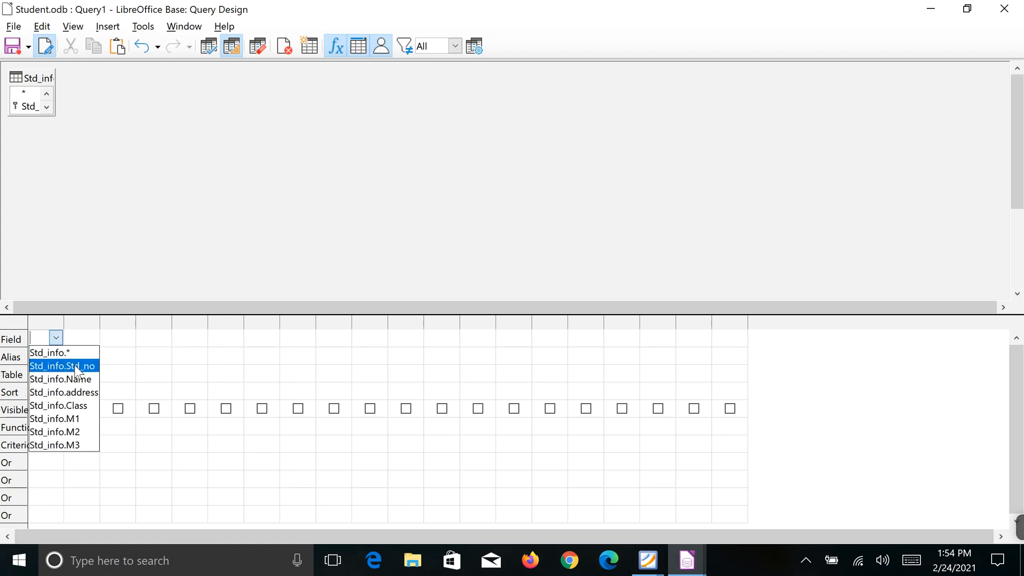
pyautogui.click(77, 366)
pyautogui.click(91, 340)
pyautogui.click(92, 337)
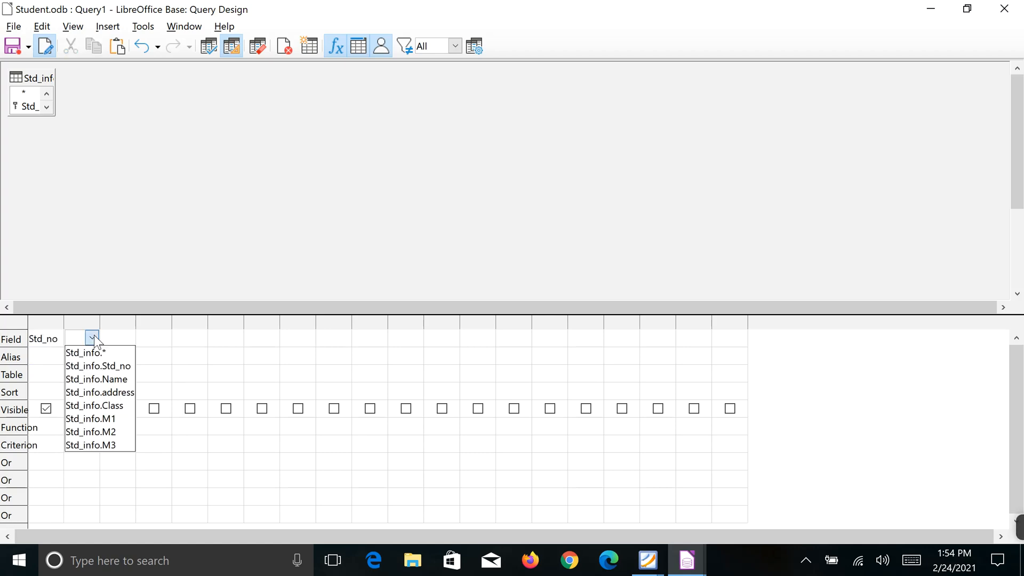
pyautogui.click(101, 379)
pyautogui.click(120, 340)
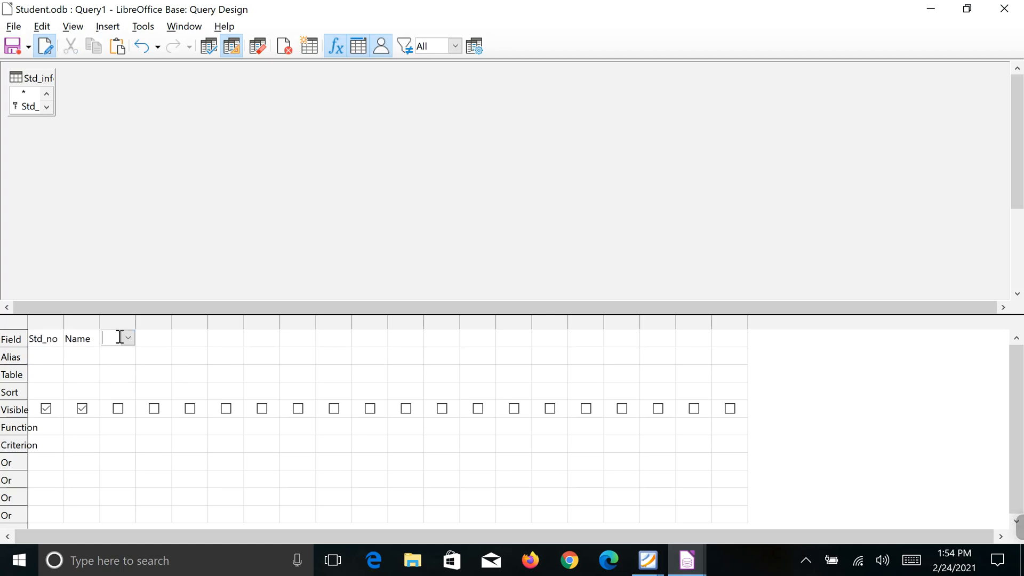
pyautogui.click(127, 338)
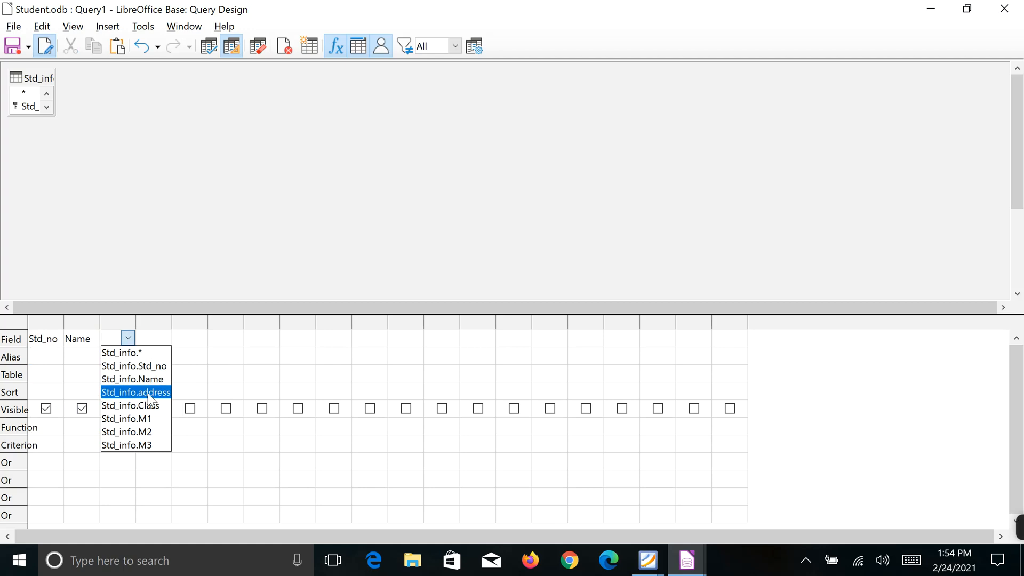
pyautogui.click(148, 392)
# Fill the next four query columns with the Std_info fields Class, M1, M2 and M3
pyautogui.click(142, 342)
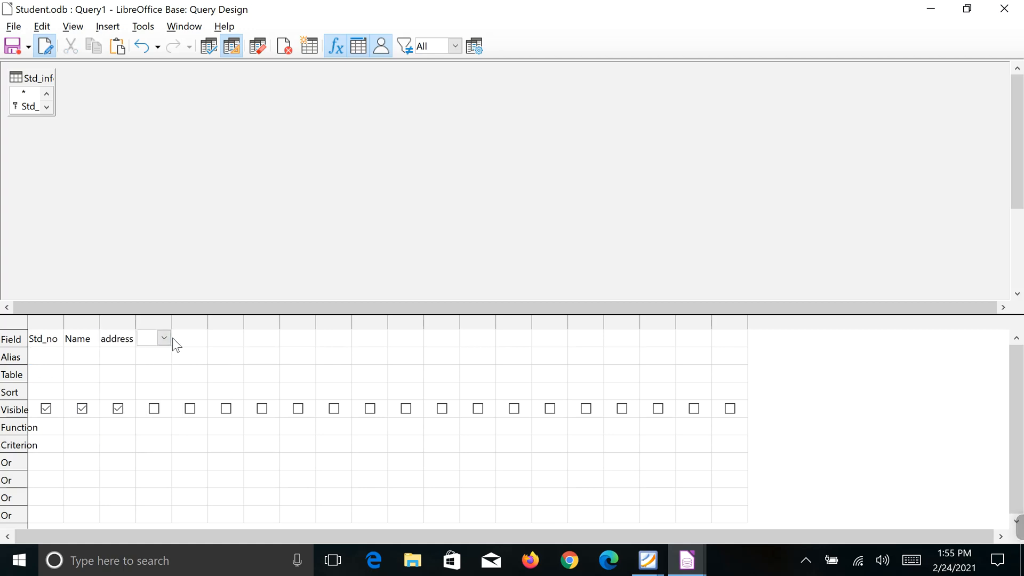
pyautogui.click(165, 338)
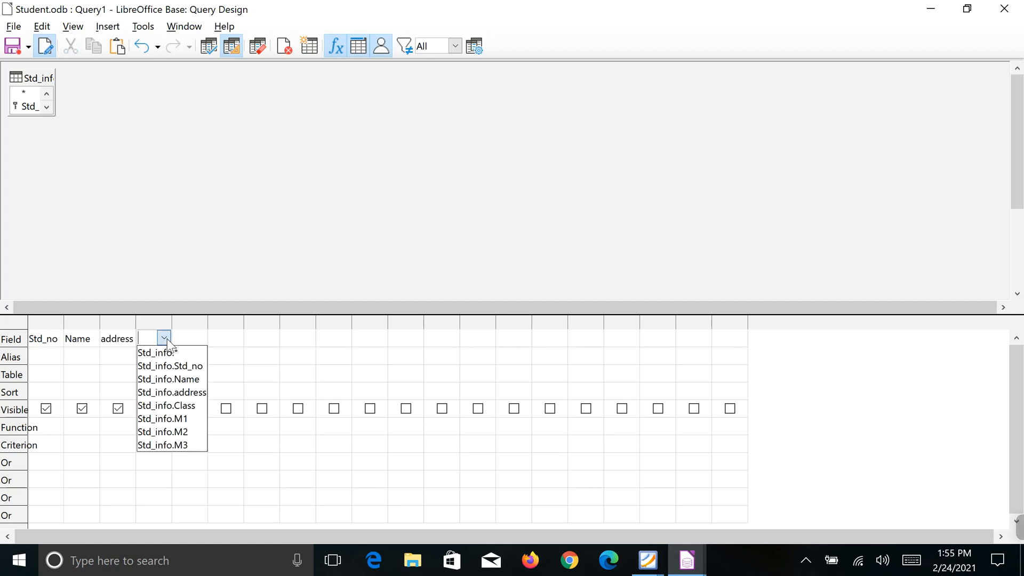
pyautogui.click(173, 406)
pyautogui.click(199, 337)
pyautogui.click(200, 338)
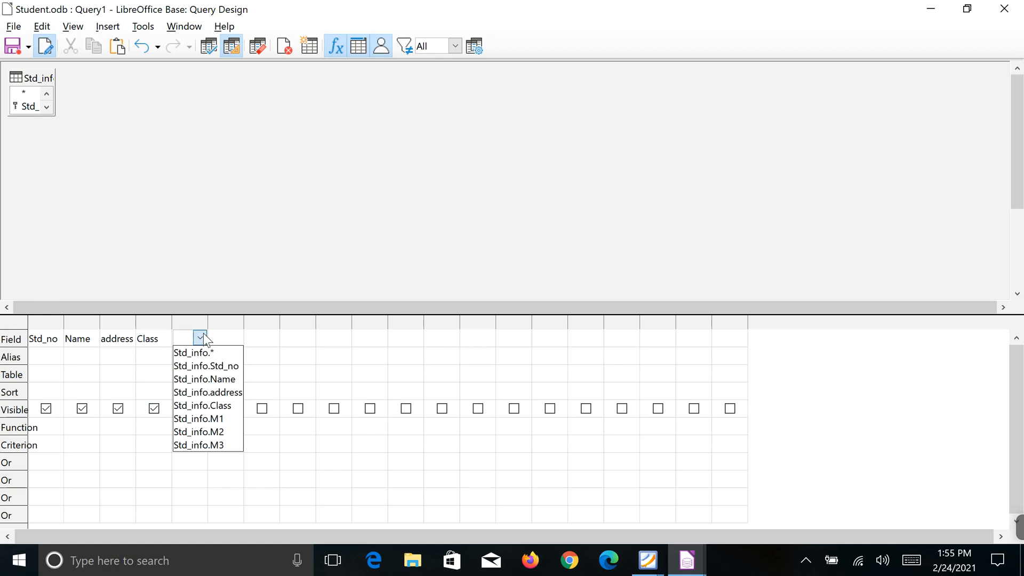
pyautogui.click(189, 419)
pyautogui.click(237, 340)
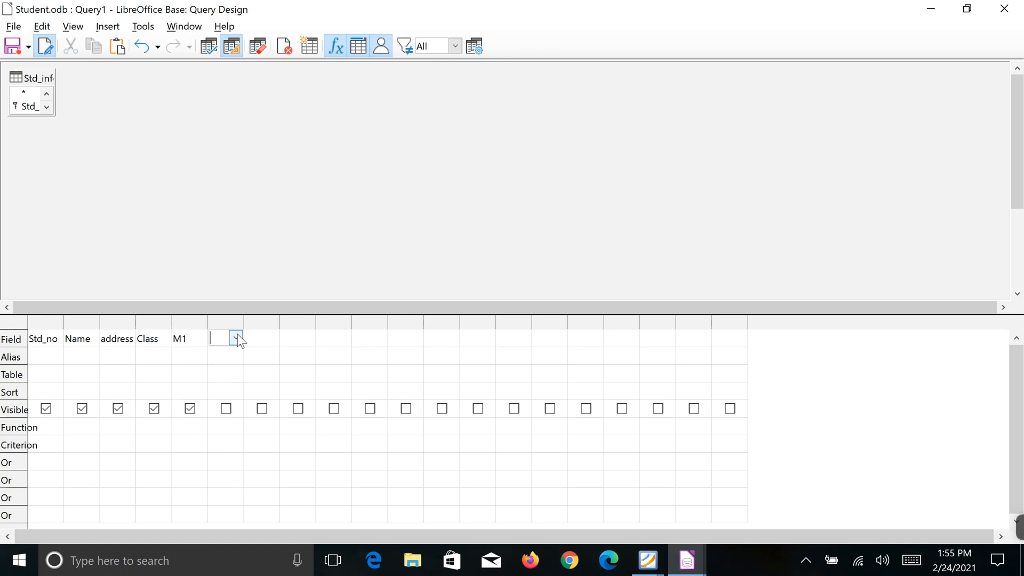
pyautogui.click(237, 339)
pyautogui.click(238, 432)
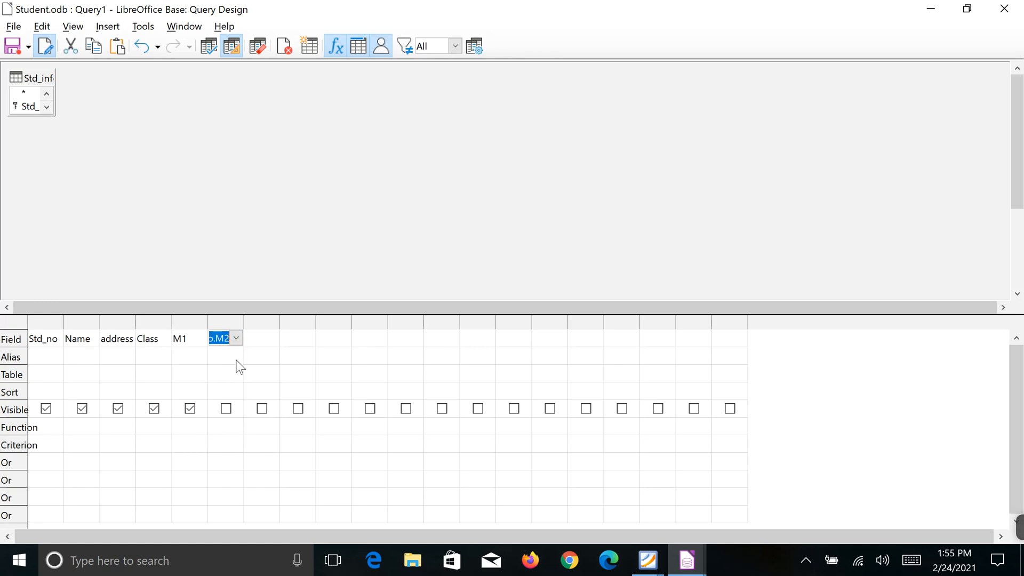
pyautogui.click(267, 338)
pyautogui.click(274, 337)
pyautogui.click(256, 447)
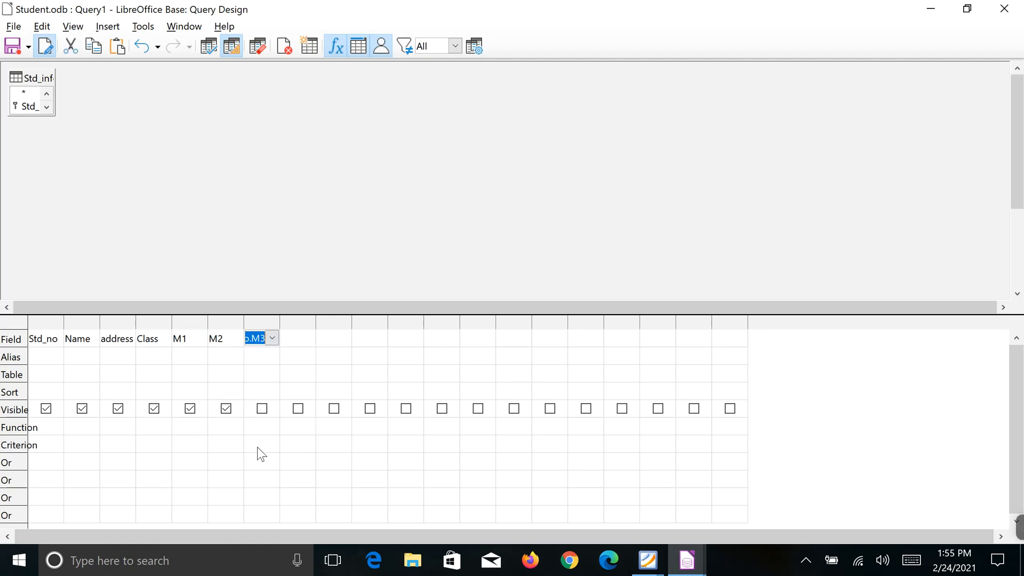
# Save the query as Query1 and run it to show its data grid above the design
pyautogui.click(13, 48)
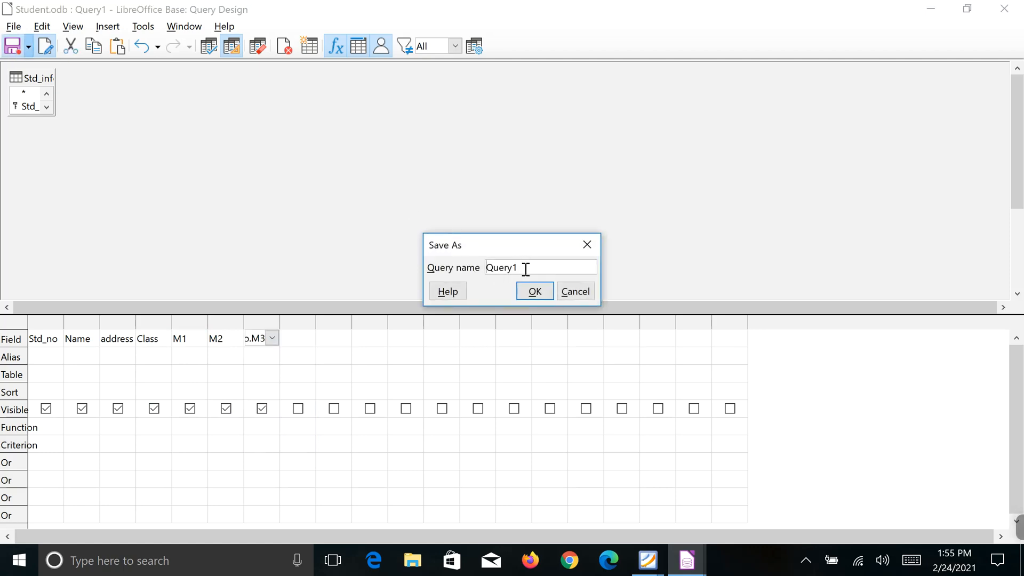
pyautogui.click(533, 291)
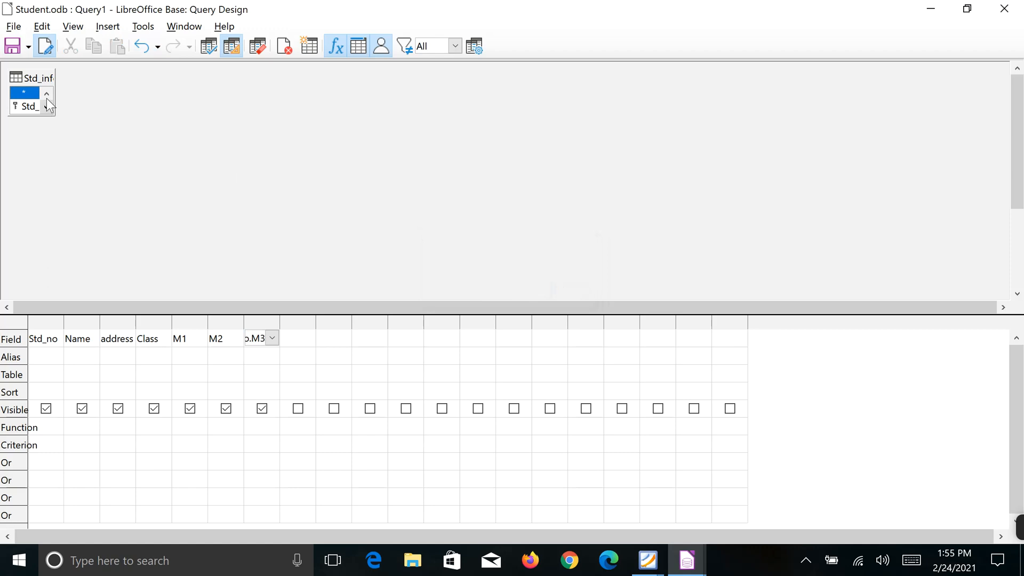
pyautogui.click(233, 46)
pyautogui.click(232, 46)
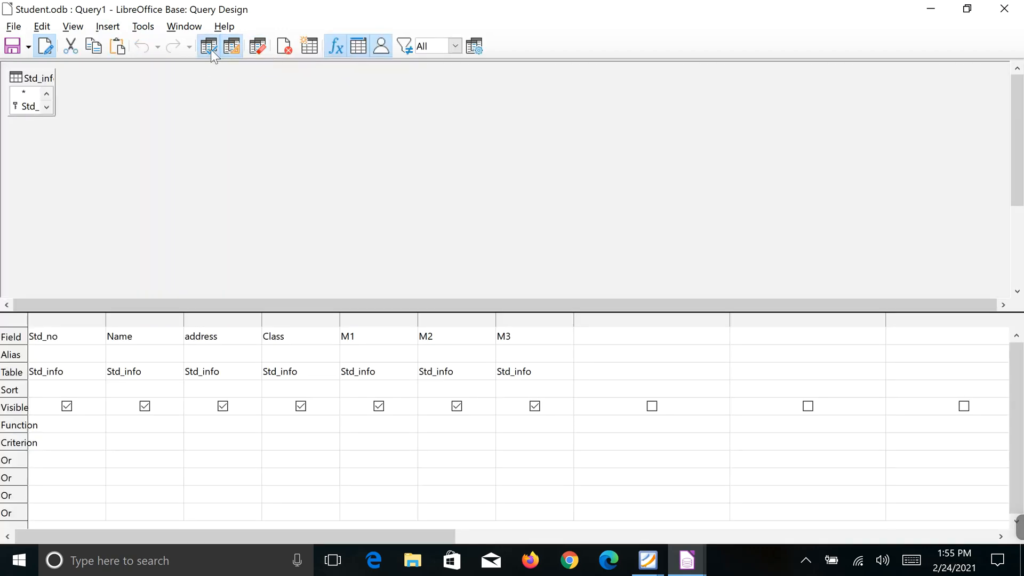
pyautogui.click(210, 49)
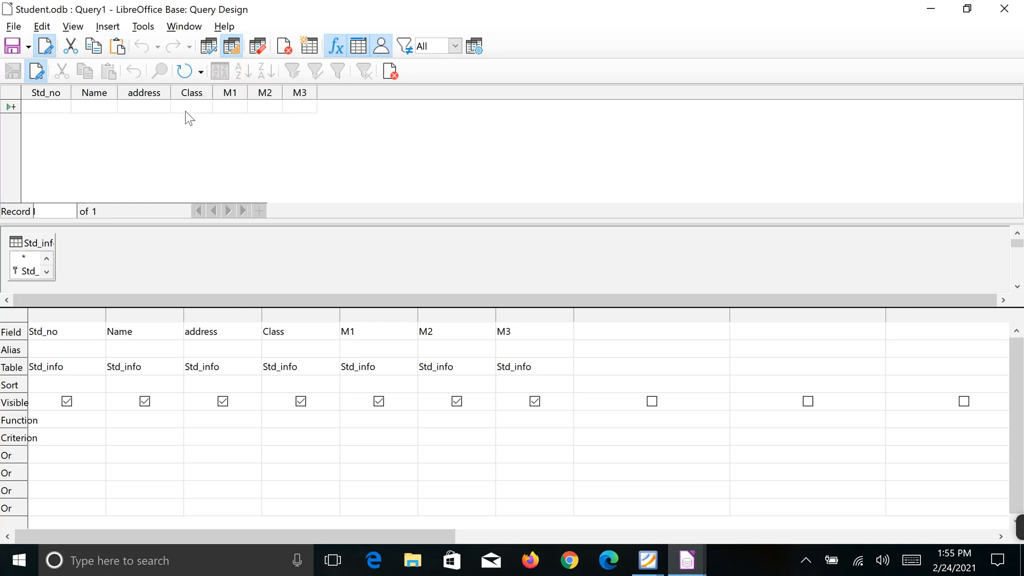
# Start the first record in the result grid with Std_no 101, the student's name and address, and class I BCA
pyautogui.click(67, 107)
pyautogui.write('101')
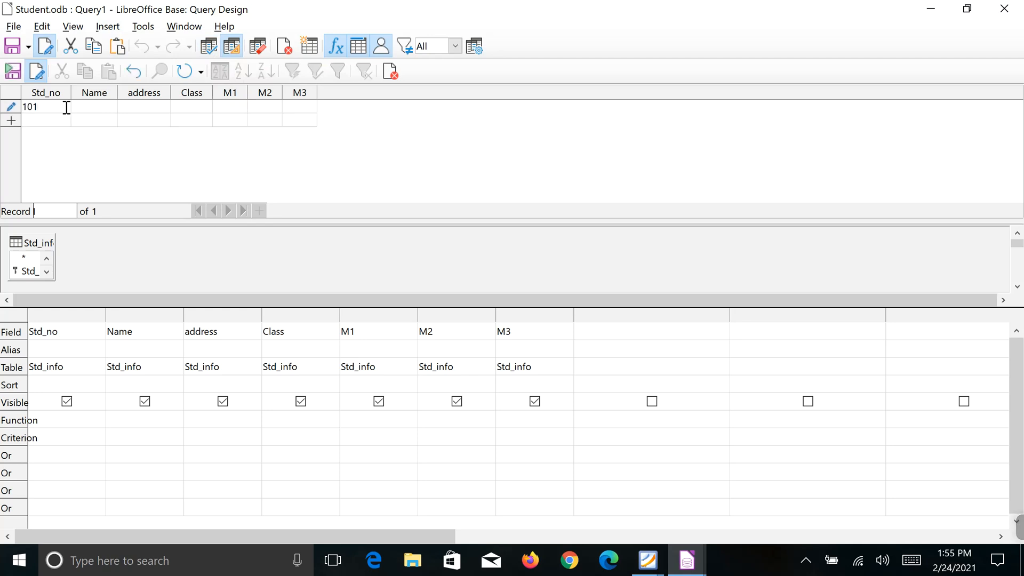
pyautogui.click(98, 106)
pyautogui.write('Ashok')
pyautogui.click(142, 92)
pyautogui.click(141, 105)
pyautogui.write('Man')
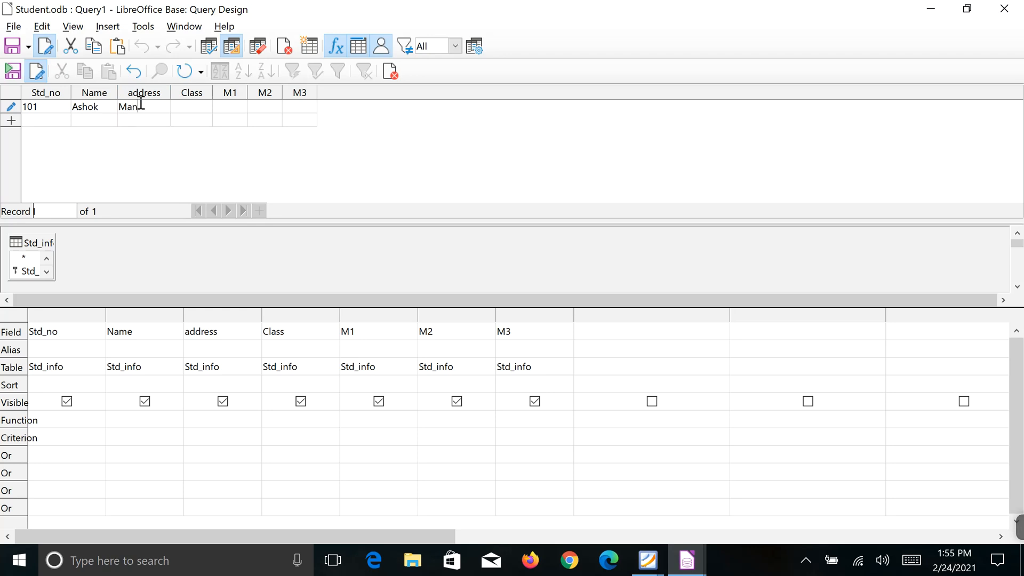
pyautogui.write('galore')
pyautogui.click(196, 107)
pyautogui.write('I BCA')
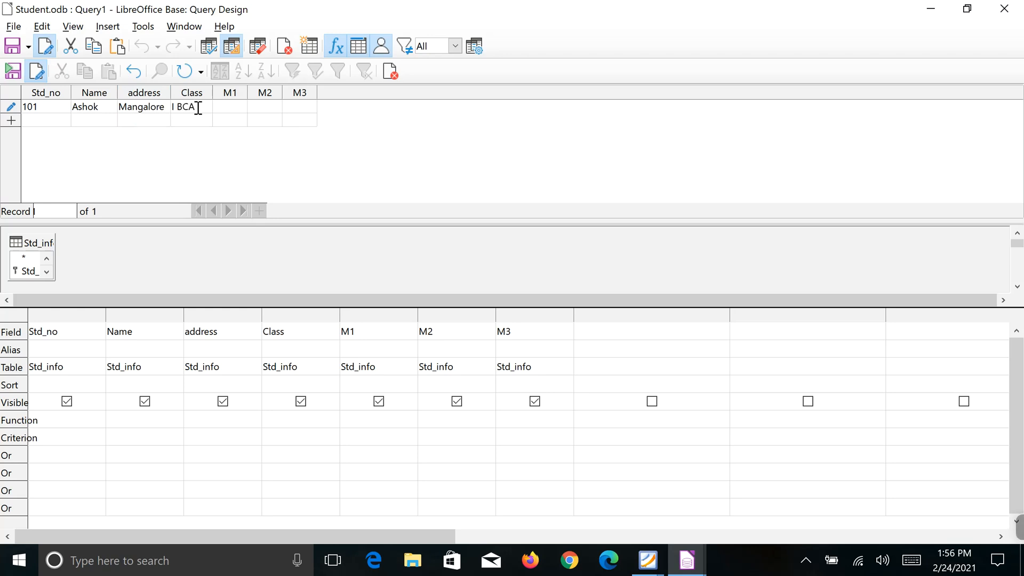
# Enter marks 55, 66 and 77 in M1, M2 and M3 for record 101
pyautogui.click(220, 107)
pyautogui.write('55')
pyautogui.click(259, 107)
pyautogui.write('66')
pyautogui.click(300, 106)
pyautogui.write('77')
# Start the second record with Std_no 102, the student's name and address, and class II BCA
pyautogui.click(35, 119)
pyautogui.write('102')
pyautogui.click(82, 118)
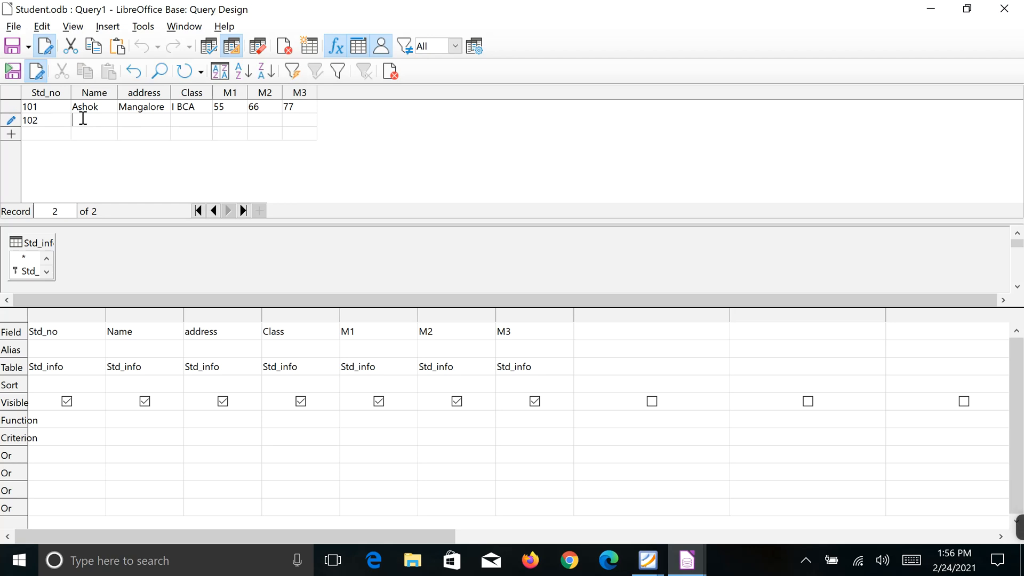
pyautogui.write('Asha')
pyautogui.click(148, 120)
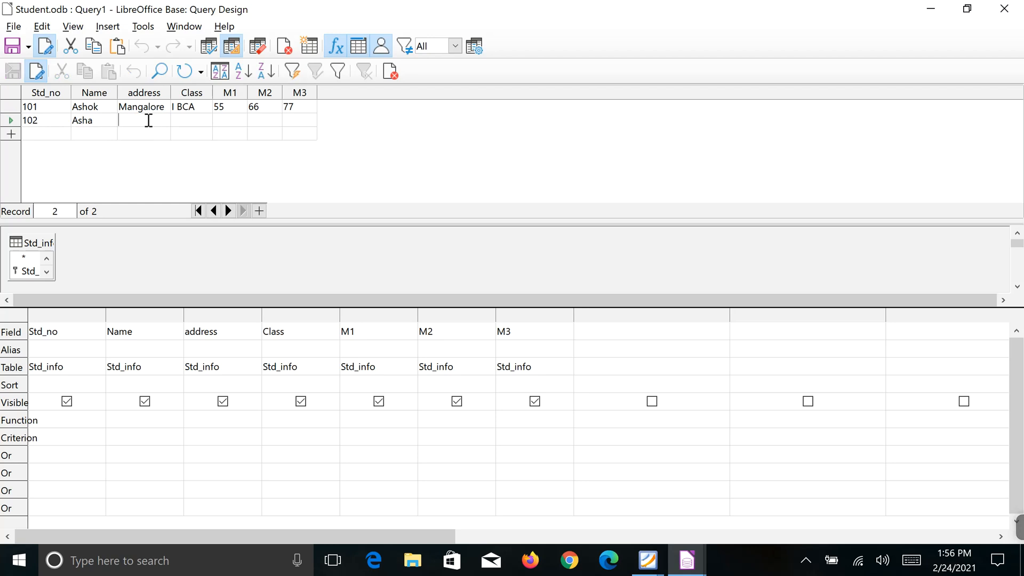
pyautogui.write('Kasarag')
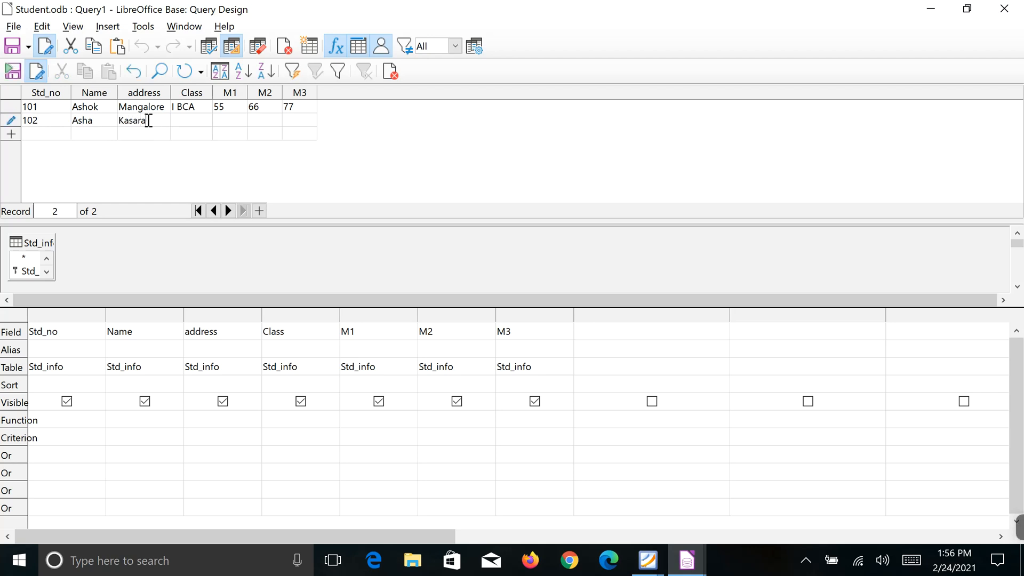
pyautogui.write('od')
pyautogui.click(186, 122)
pyautogui.write('II BCA')
# Enter marks 77, 88 and 99 in M1, M2 and M3 for record 102
pyautogui.click(230, 120)
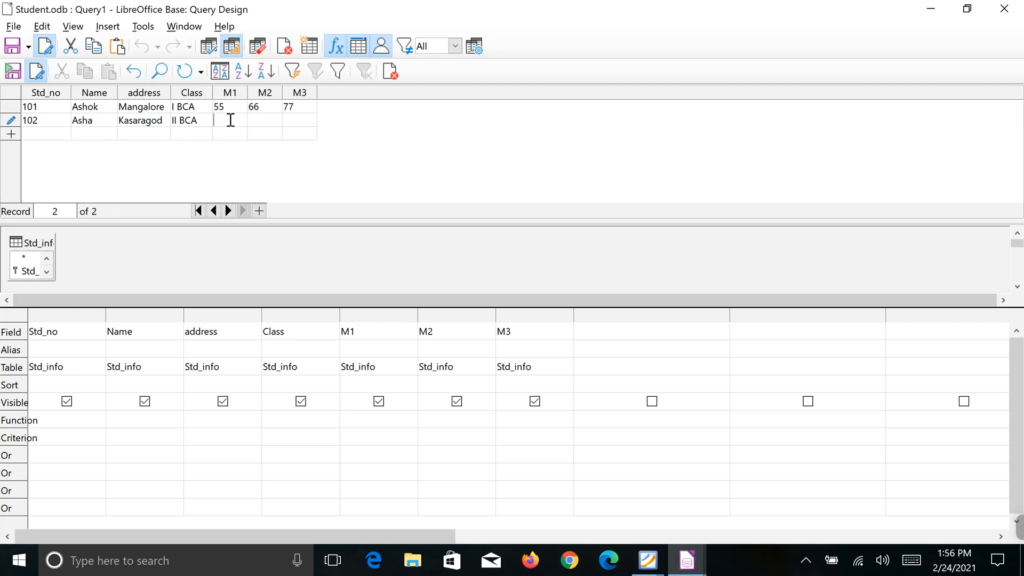
pyautogui.write('77')
pyautogui.click(266, 123)
pyautogui.write('88')
pyautogui.click(300, 122)
pyautogui.write('99')
# Start the third record with Std_no 103, the student's name and address, and class I BCA
pyautogui.click(42, 131)
pyautogui.write('10')
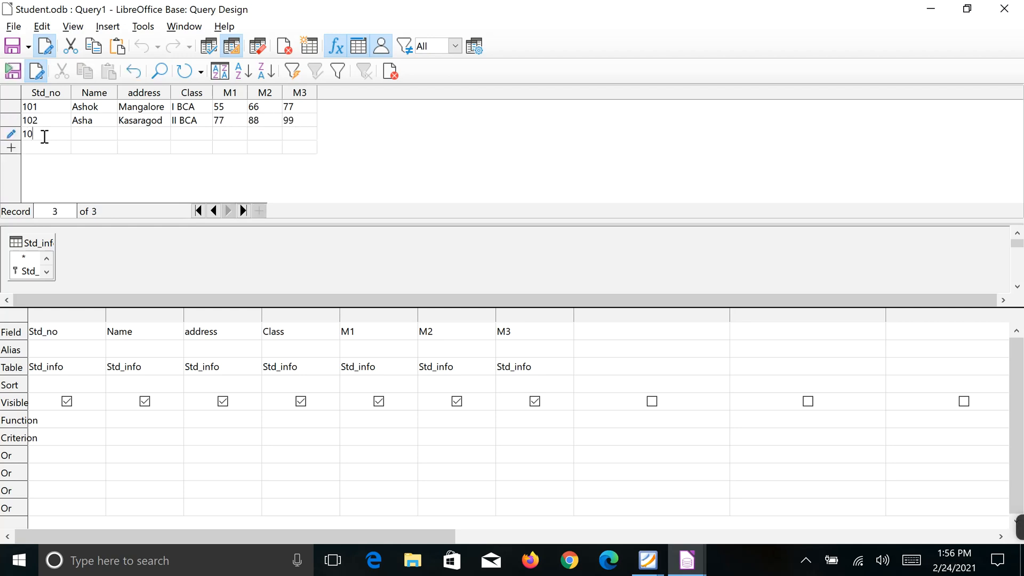
pyautogui.write('3')
pyautogui.write('Murali')
pyautogui.click(148, 132)
pyautogui.write('Mandya')
pyautogui.click(199, 134)
pyautogui.write('I BCA')
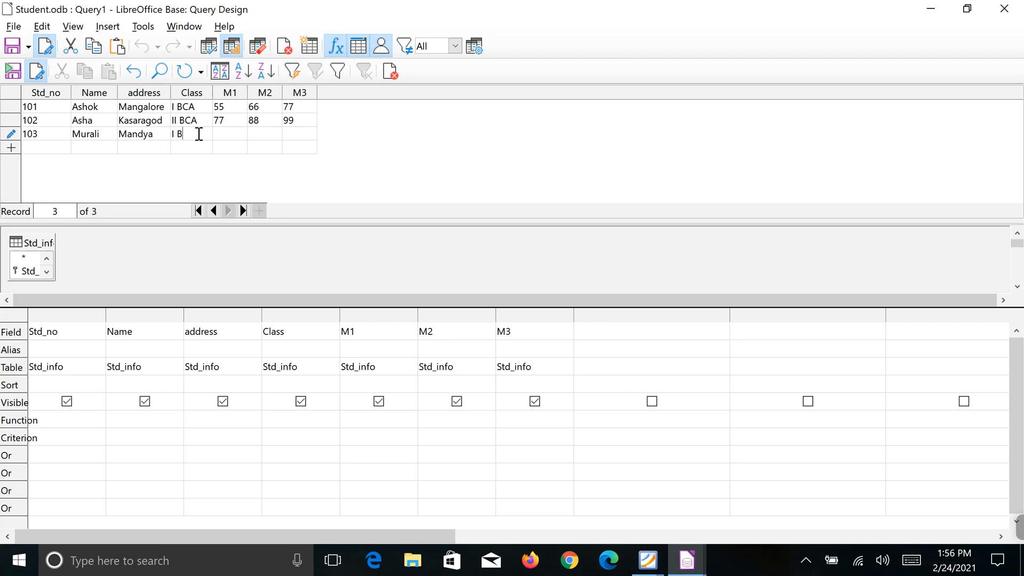
# Enter marks 88, 77 and 66 in M1, M2 and M3 for record 103
pyautogui.click(221, 134)
pyautogui.write('88')
pyautogui.click(266, 130)
pyautogui.write('77')
pyautogui.click(305, 131)
pyautogui.write('66')
# Start the fourth record with Std_no 104, the student's name and address, and class I BCA
pyautogui.click(49, 147)
pyautogui.write('1')
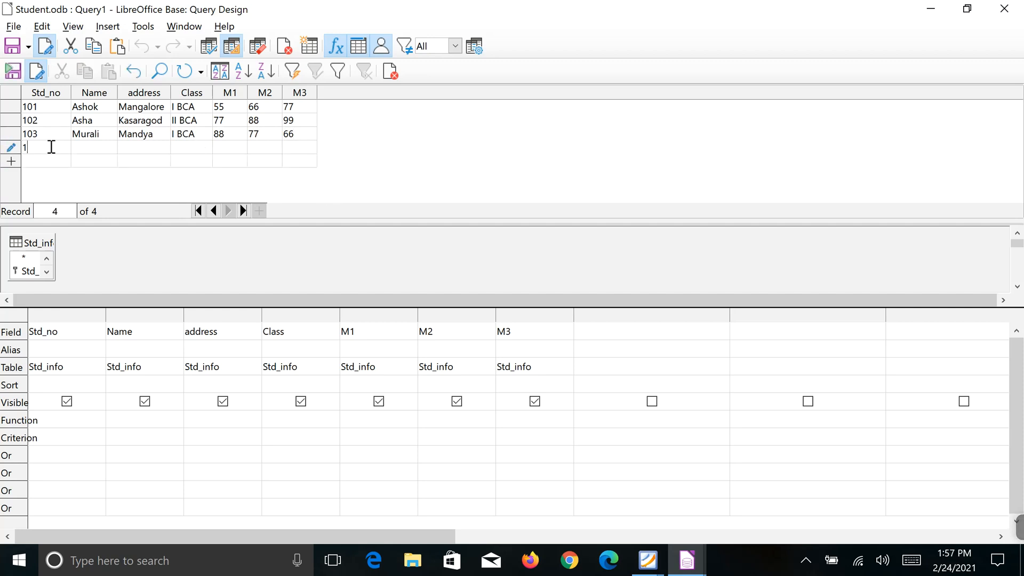
pyautogui.write('04')
pyautogui.click(109, 146)
pyautogui.write('Malathi')
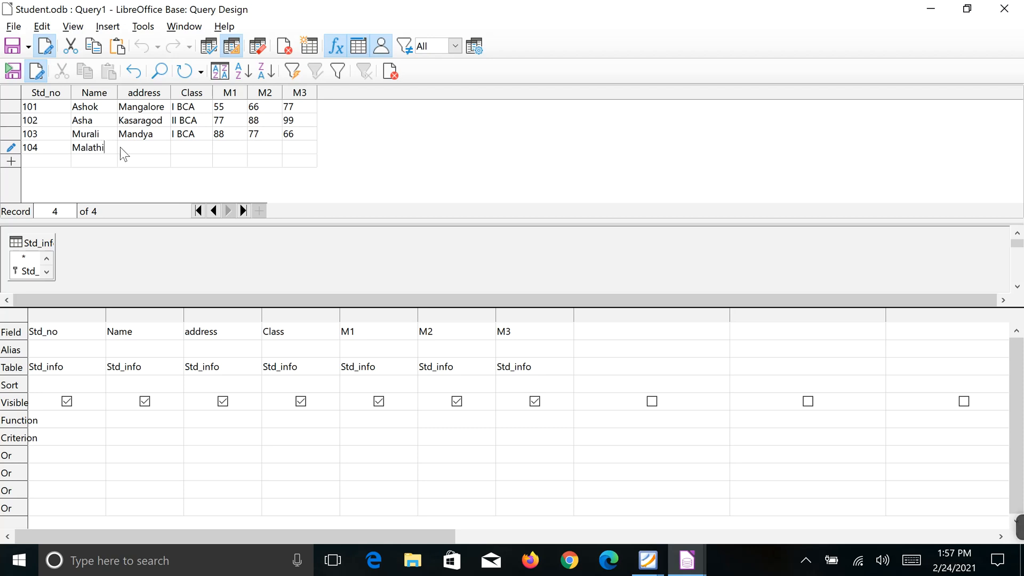
pyautogui.click(128, 148)
pyautogui.write('Mangalore')
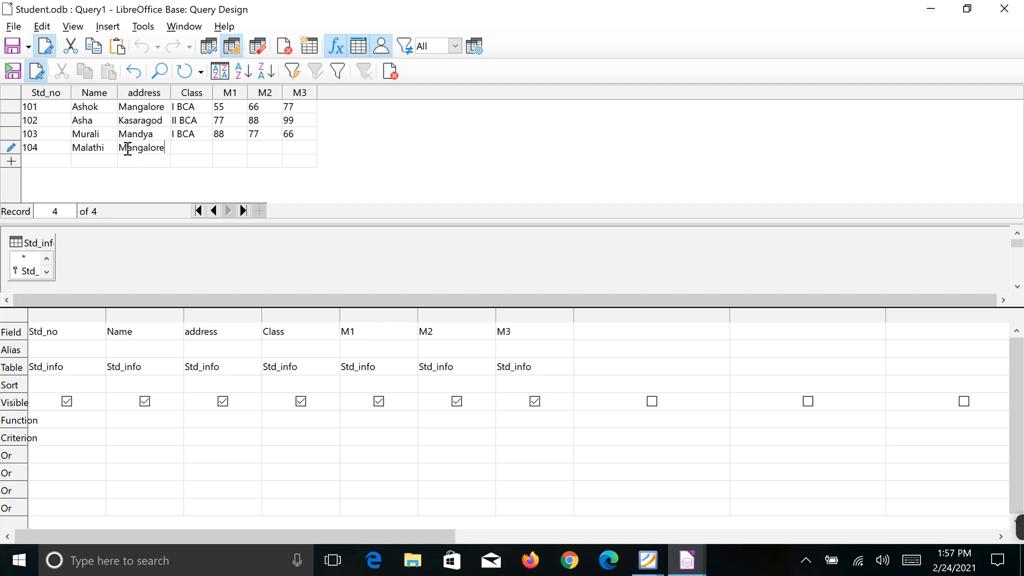
pyautogui.click(180, 149)
pyautogui.write('I BCA')
# Enter marks 77, 44 and 55 in M1, M2 and M3 for record 104
pyautogui.click(227, 146)
pyautogui.write('77')
pyautogui.press('Tab')
pyautogui.write('44')
pyautogui.press('Tab')
pyautogui.write('55')
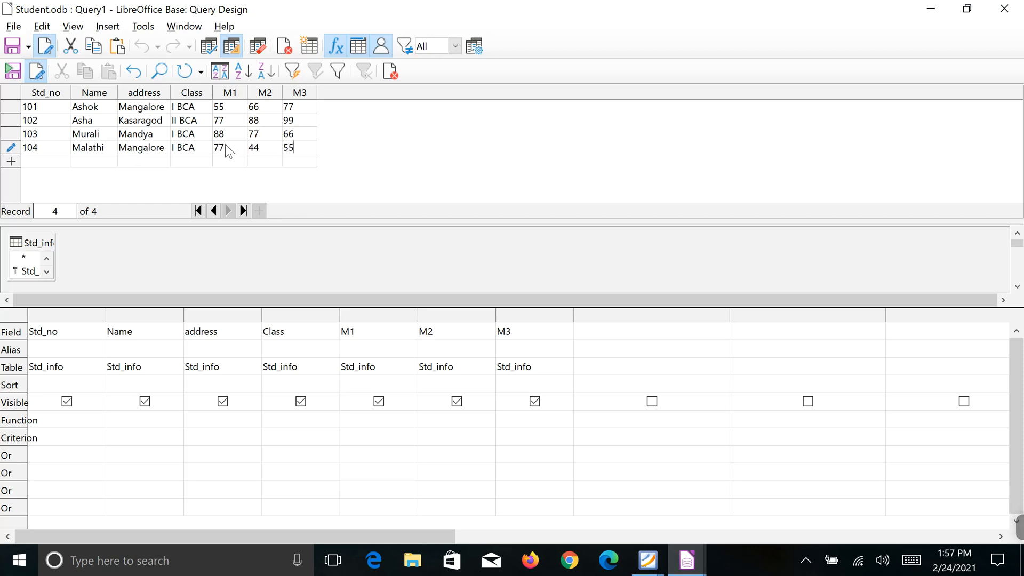
# Start the fifth record with Std_no 105, the student's name and address, and class II BCA
pyautogui.click(45, 160)
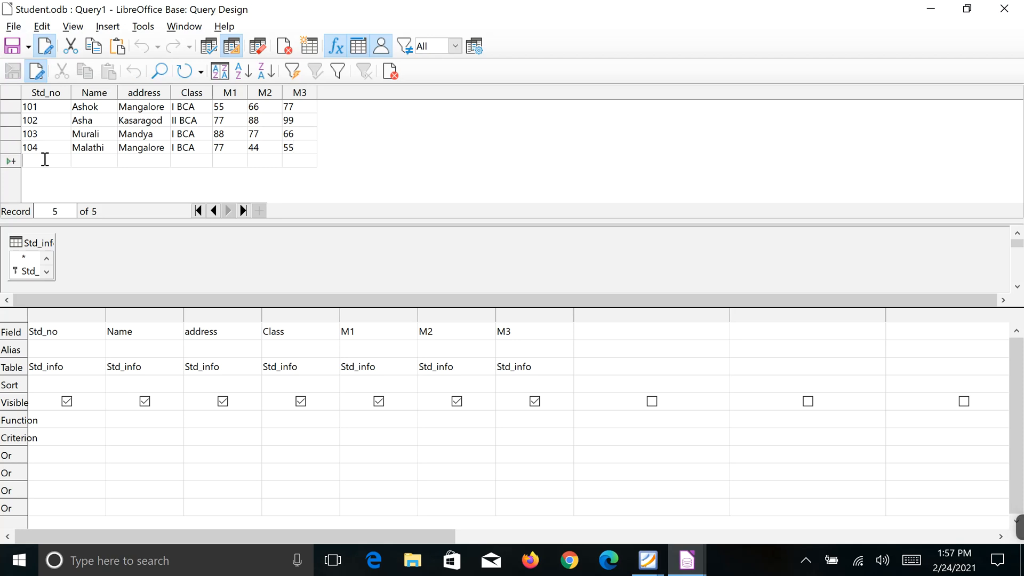
pyautogui.write('105')
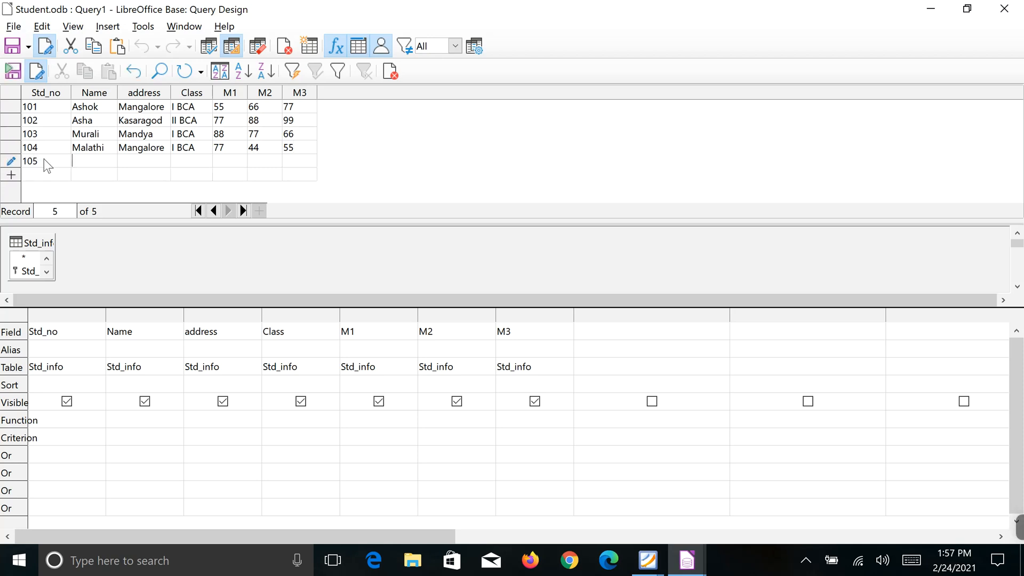
pyautogui.press('Tab')
pyautogui.write('Ganesh')
pyautogui.write('Udupi')
pyautogui.click(204, 157)
pyautogui.write('II BCA')
# Enter marks 56, 77 and 46 in M1, M2 and M3 for record 105 and move to a new record
pyautogui.click(226, 158)
pyautogui.write('56')
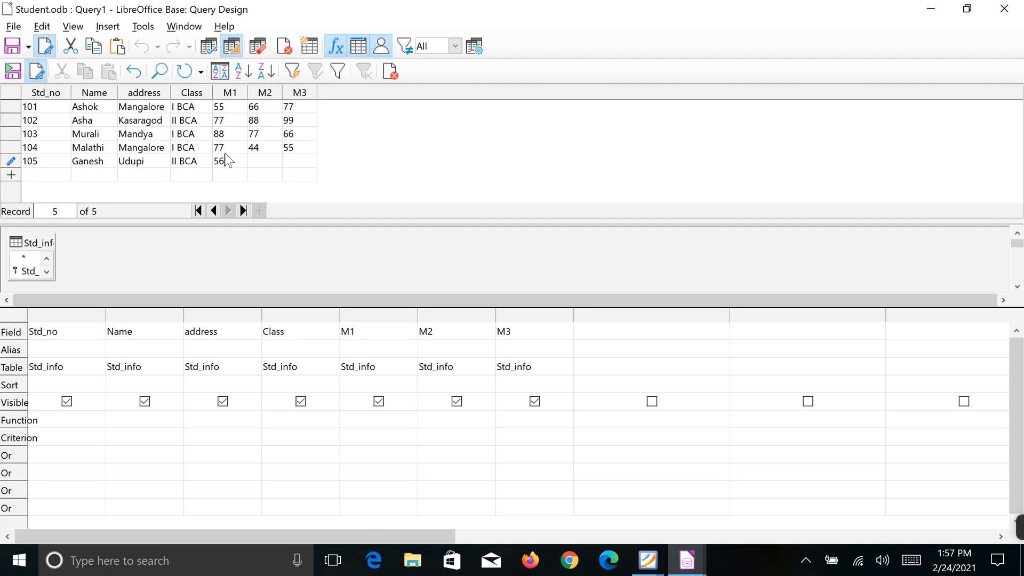
pyautogui.click(273, 154)
pyautogui.write('7746')
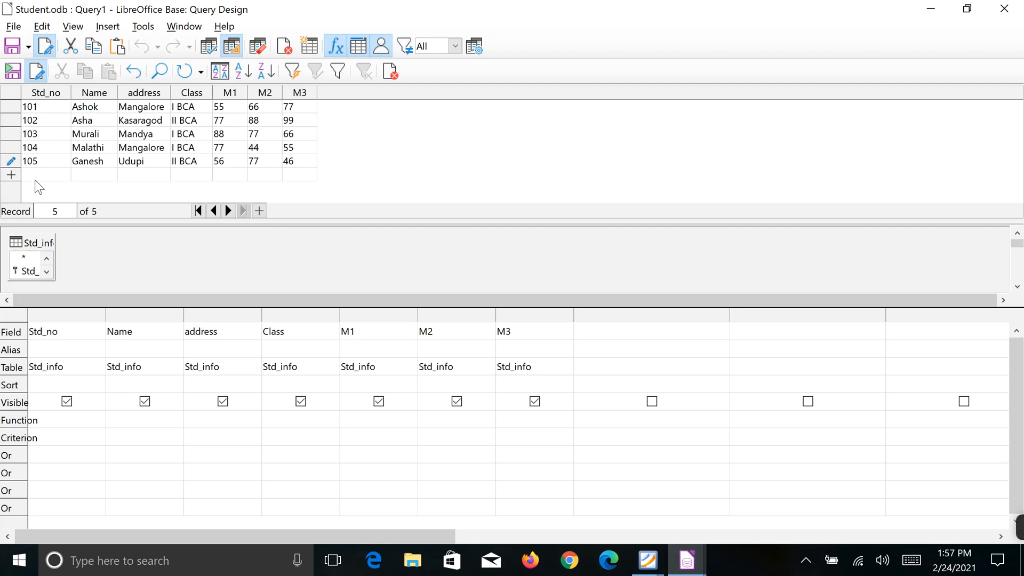
pyautogui.click(40, 175)
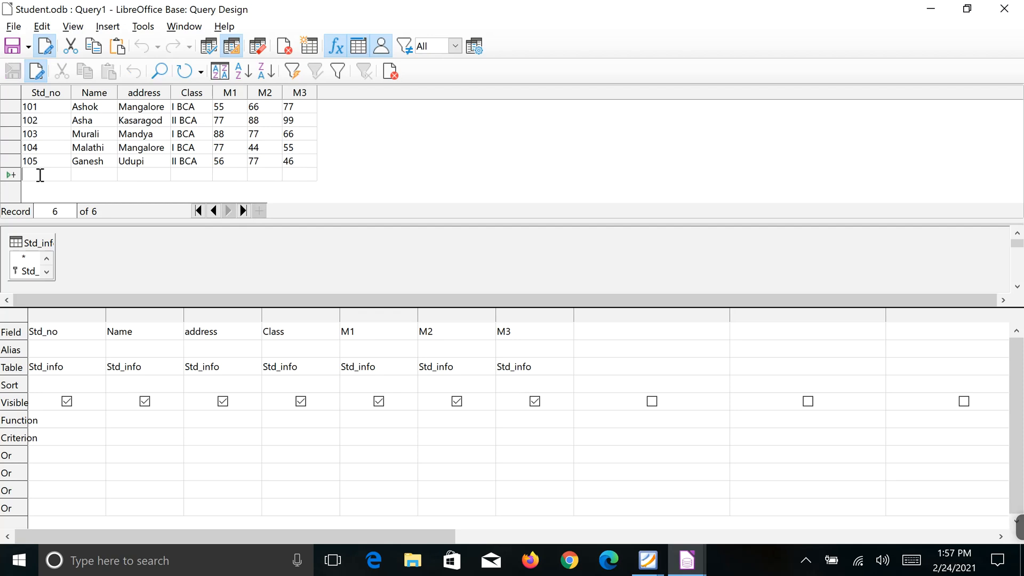
# Start the sixth record with Std_no 106, the student's name and address, and class III BCA
pyautogui.write('106')
pyautogui.click(110, 174)
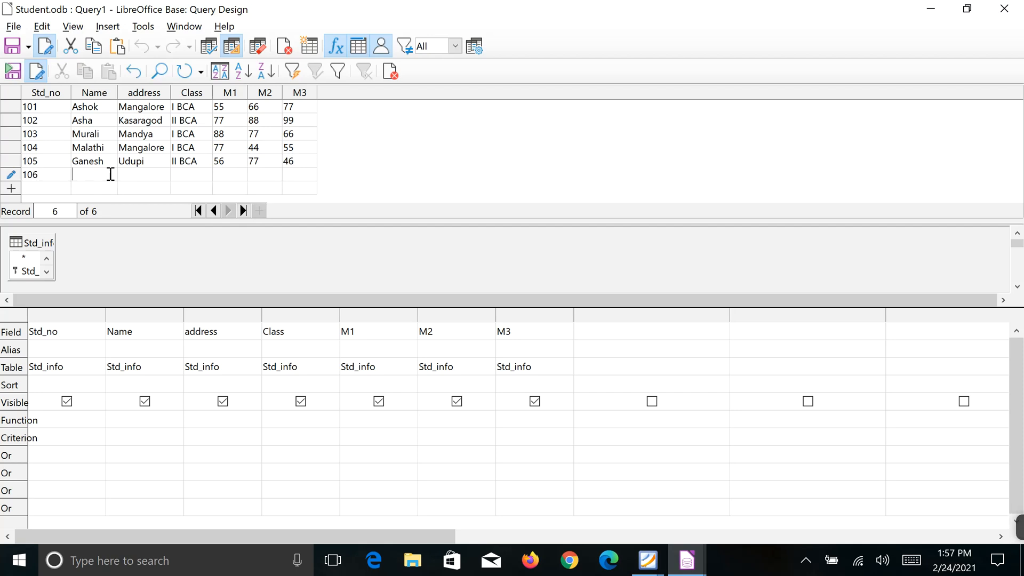
pyautogui.write('Krupa')
pyautogui.click(138, 172)
pyautogui.write('Ma')
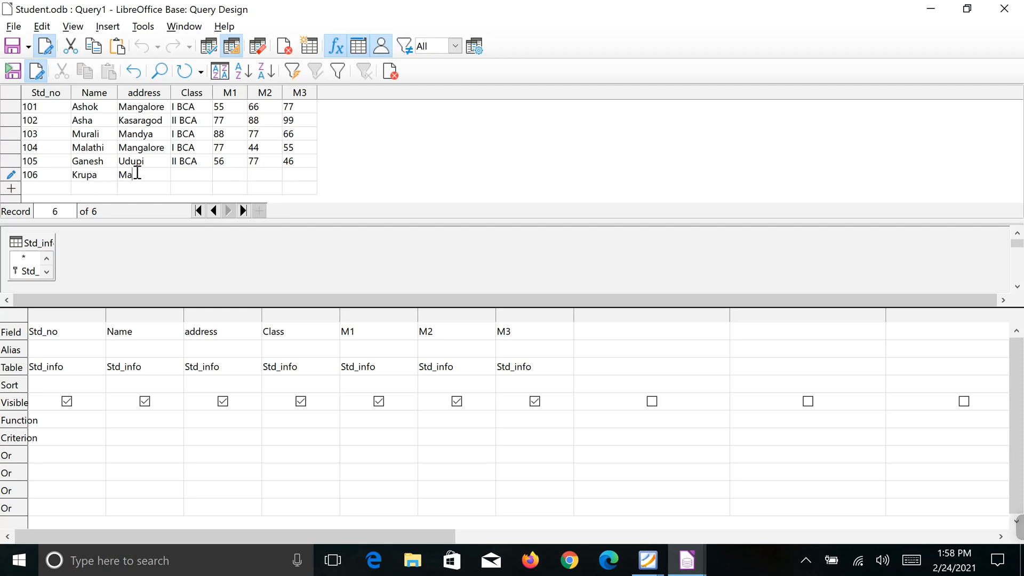
pyautogui.write('ngalore')
pyautogui.press('Tab')
pyautogui.write('III BCA')
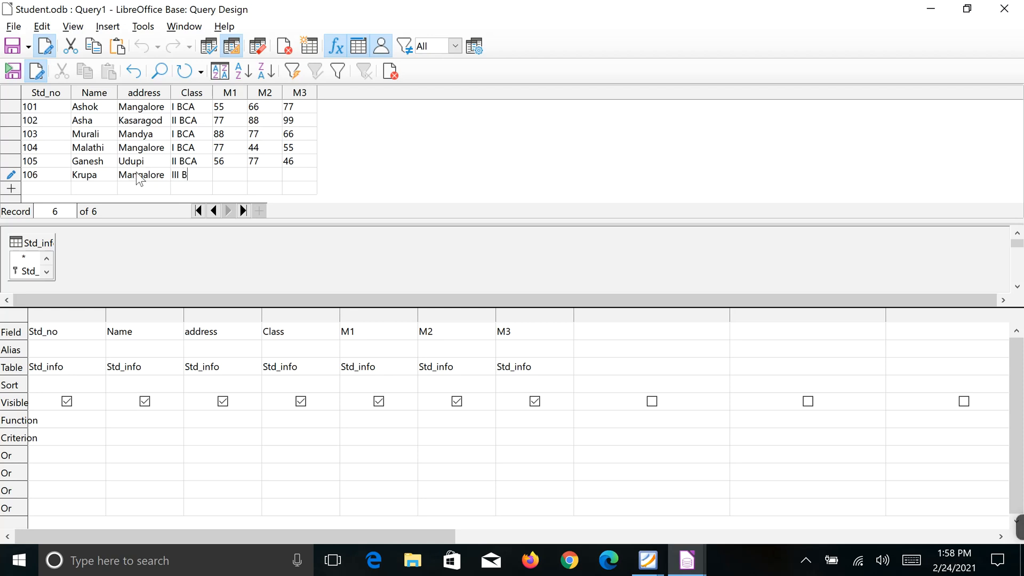
# Enter marks 56, 76 and 87 in M1, M2 and M3 for record 106 and save the record
pyautogui.click(215, 172)
pyautogui.write('56')
pyautogui.click(261, 179)
pyautogui.write('76')
pyautogui.click(288, 174)
pyautogui.write('87')
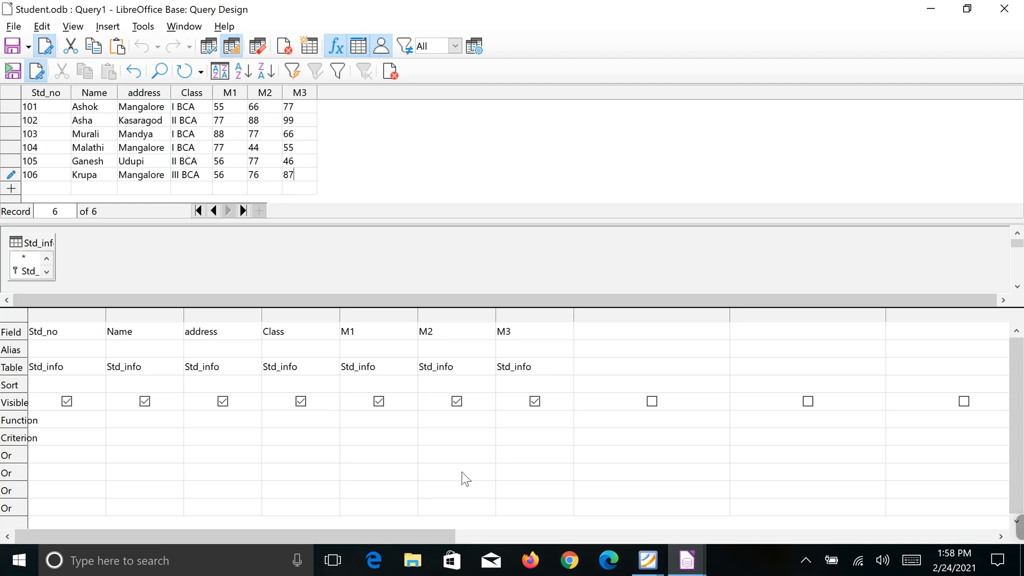
pyautogui.click(11, 71)
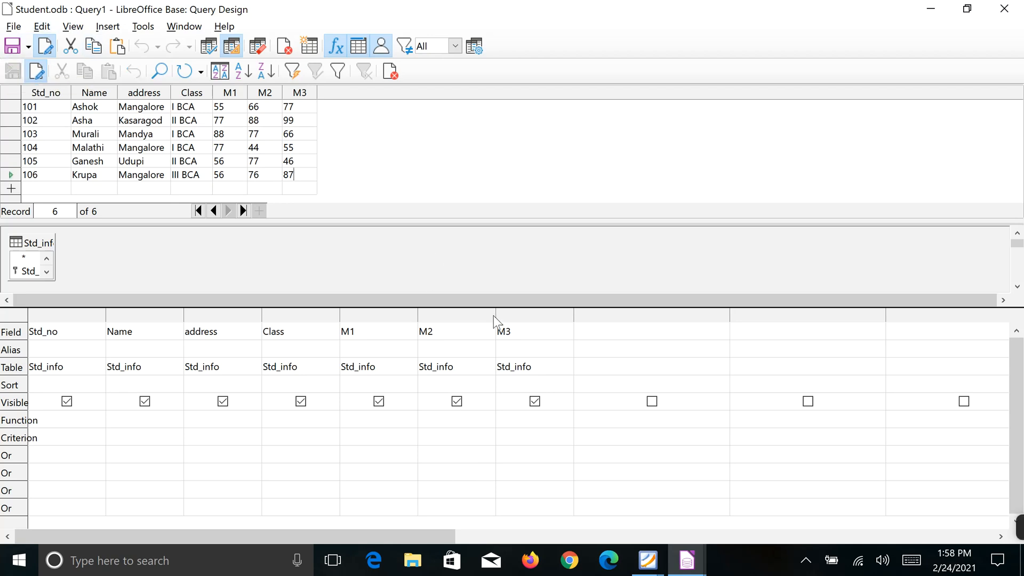
# Try to add a field named Total in the first empty column of the query design grid
pyautogui.click(638, 333)
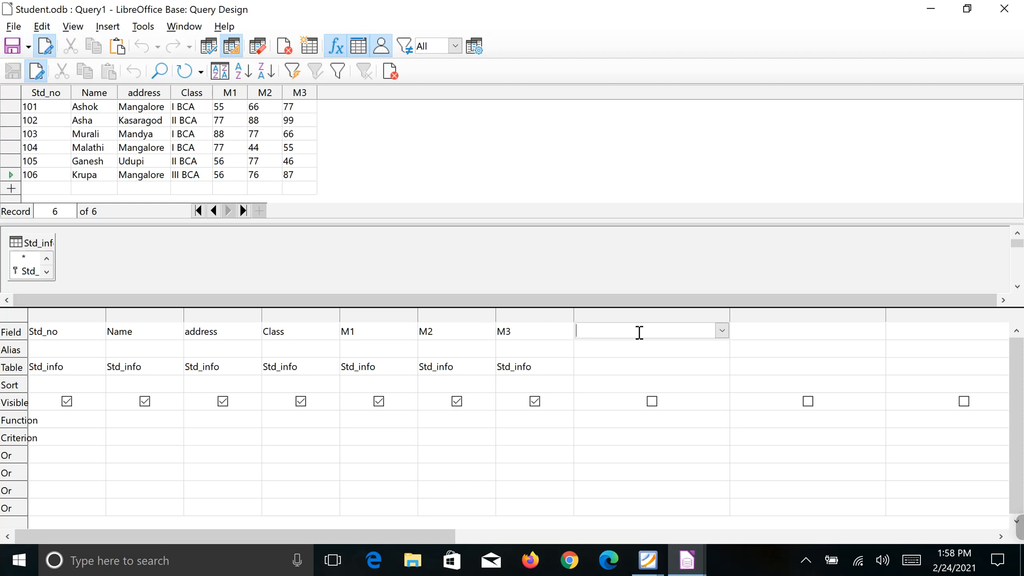
pyautogui.click(723, 332)
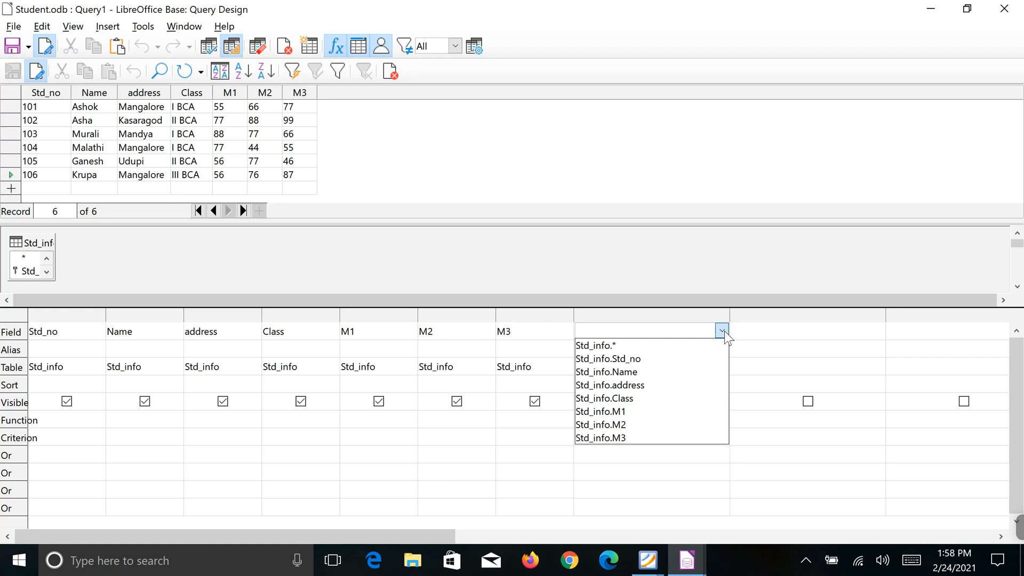
pyautogui.click(722, 331)
pyautogui.write('T')
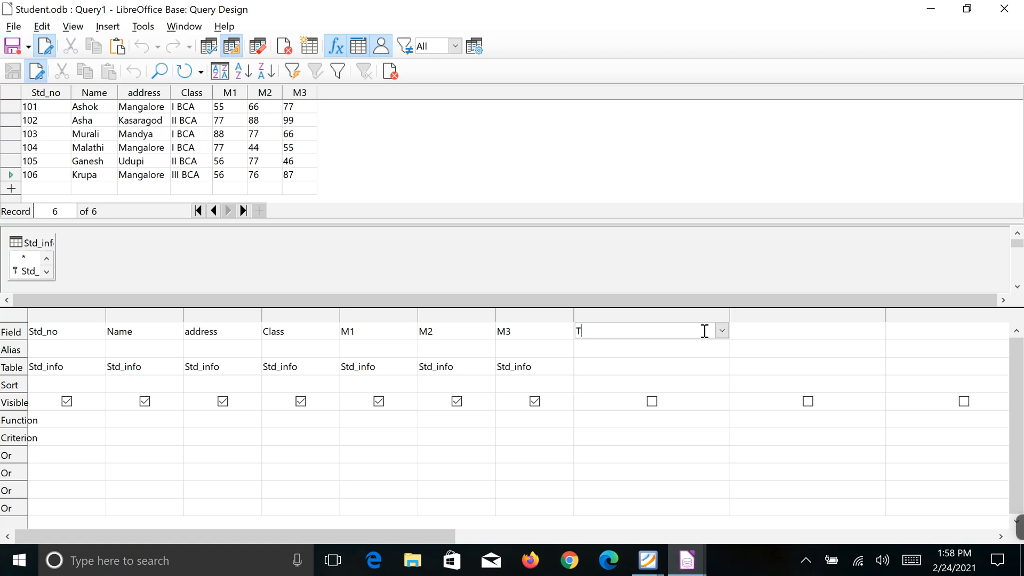
pyautogui.write('otal')
pyautogui.click(691, 348)
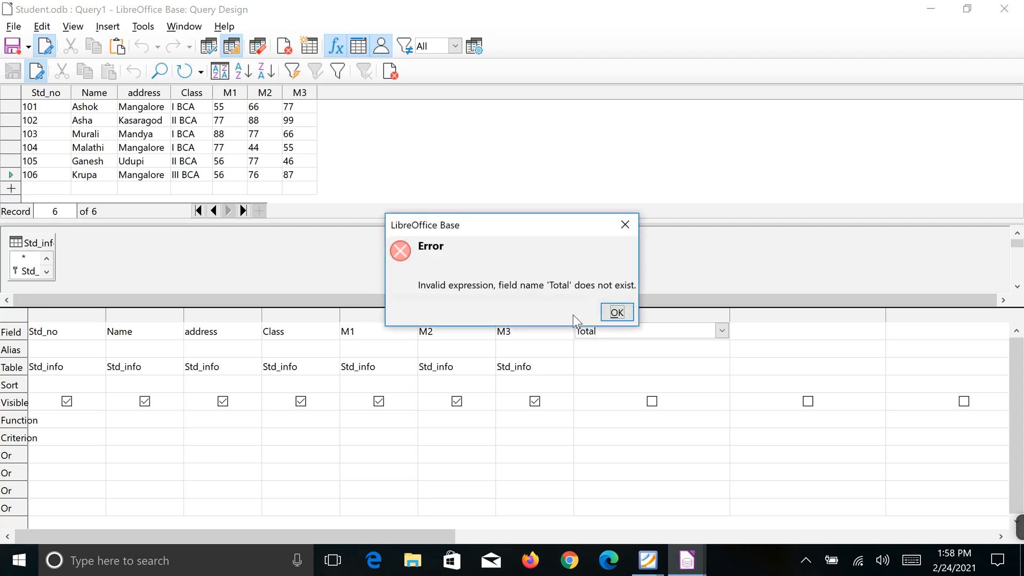
pyautogui.click(617, 313)
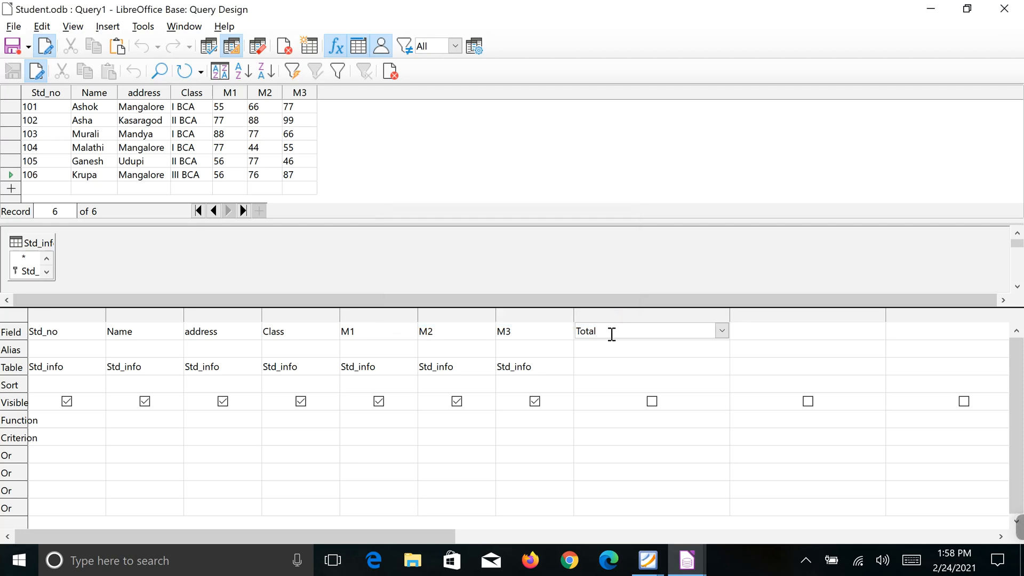
pyautogui.click(722, 330)
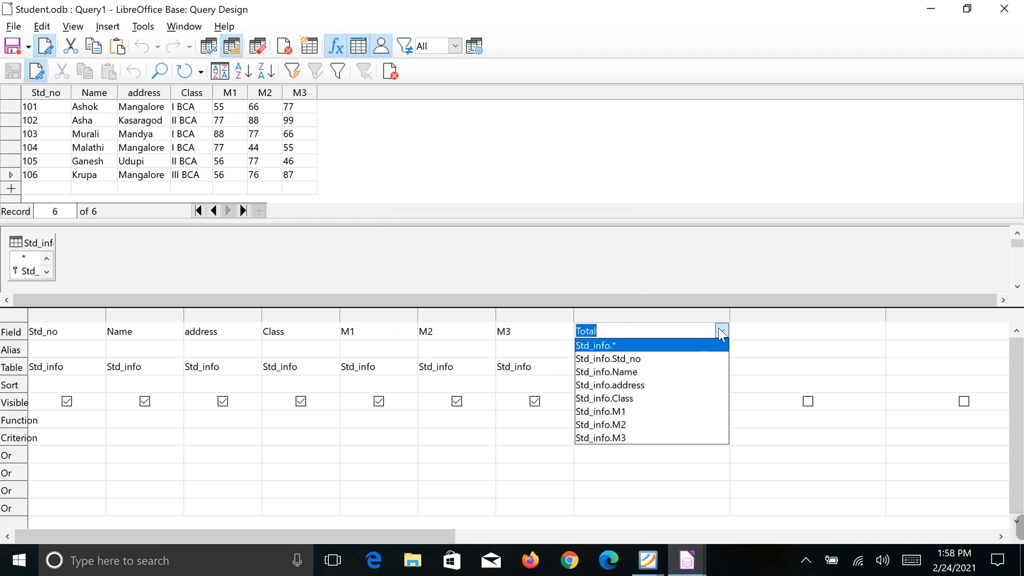
pyautogui.click(721, 332)
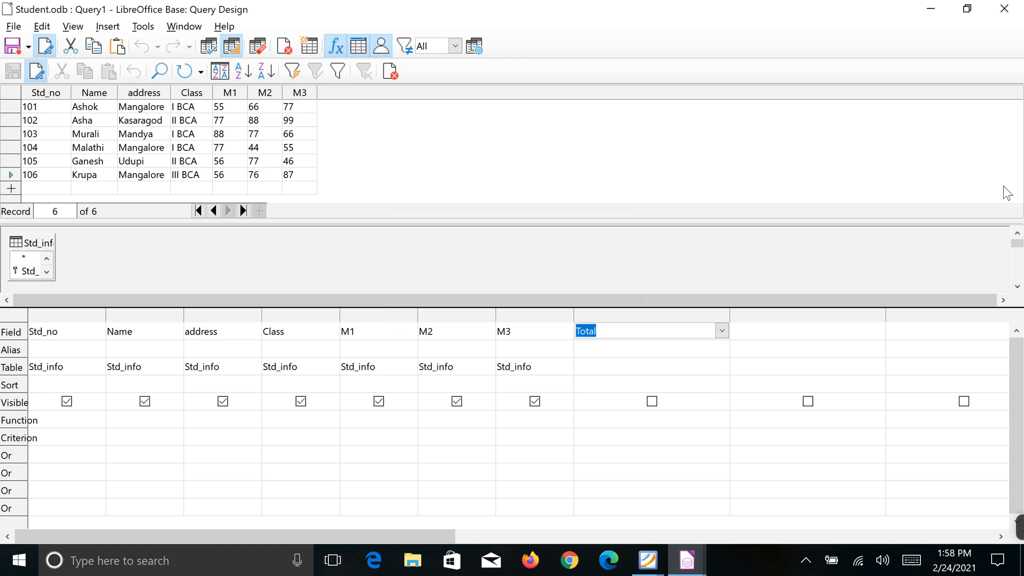
# Switch to FIT LABLIST.pdf in Foxit Reader and review the student table exercise and its queries
pyautogui.click(921, 10)
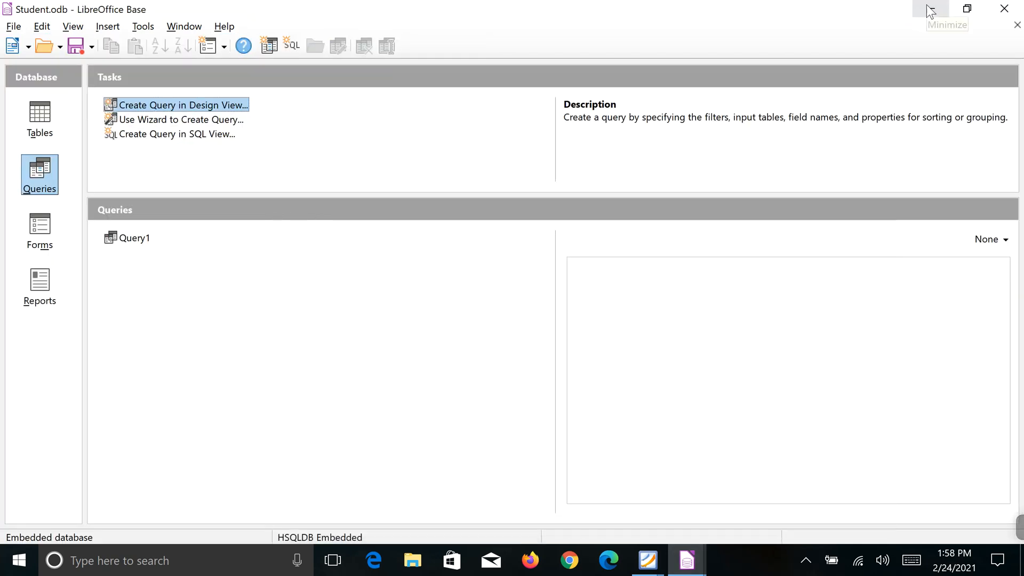
pyautogui.click(921, 14)
pyautogui.click(922, 7)
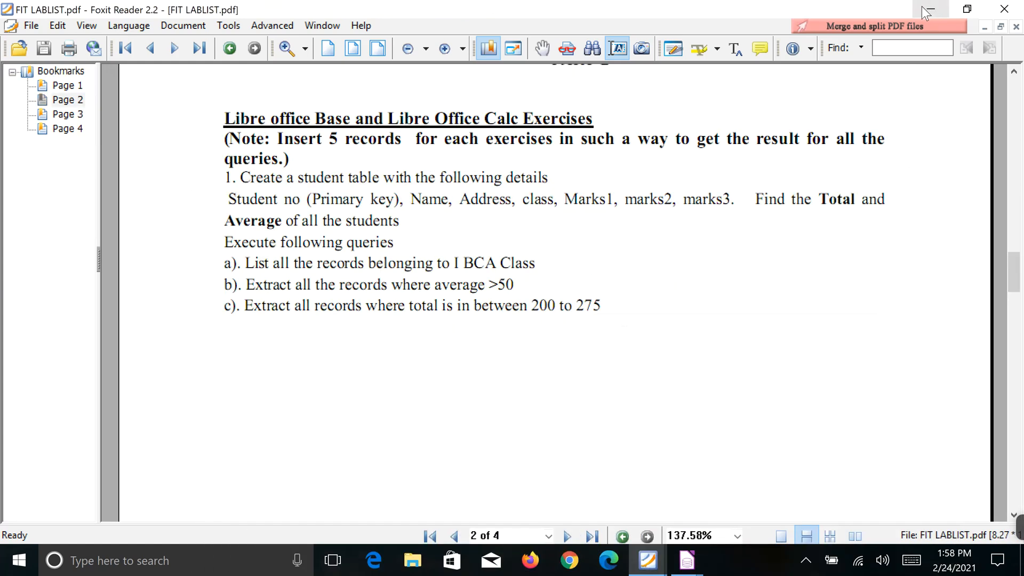
pyautogui.click(921, 6)
pyautogui.doubleClick(86, 32)
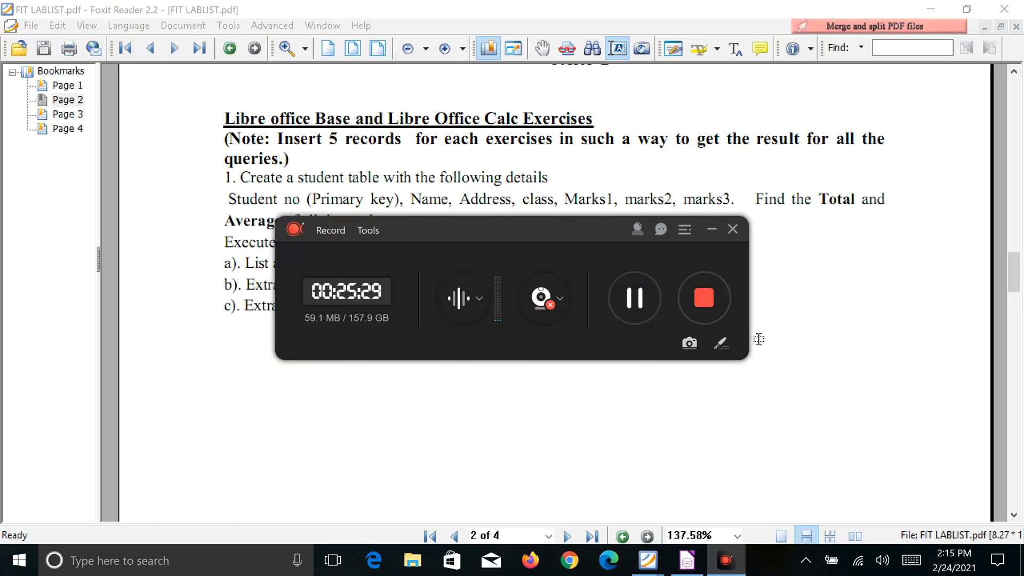
pyautogui.click(712, 229)
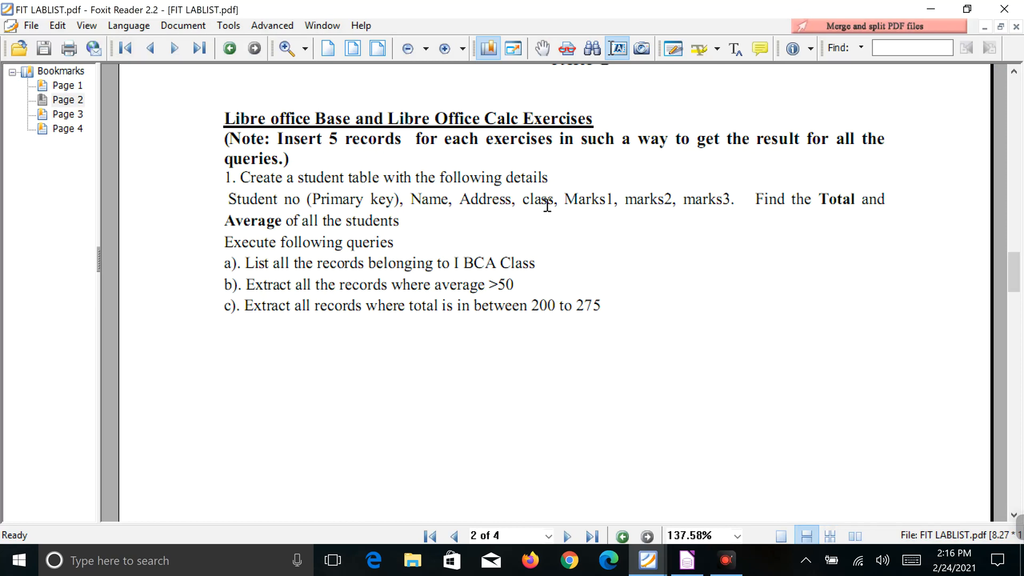
# Switch back to the Student.odb database in LibreOffice Base and open the Std_info table's data
pyautogui.click(687, 560)
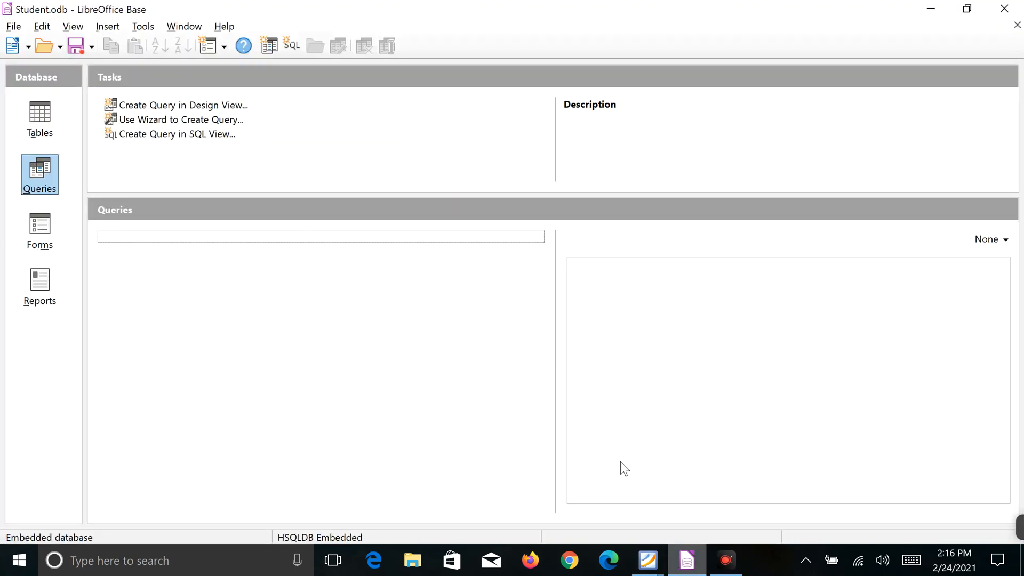
pyautogui.click(45, 119)
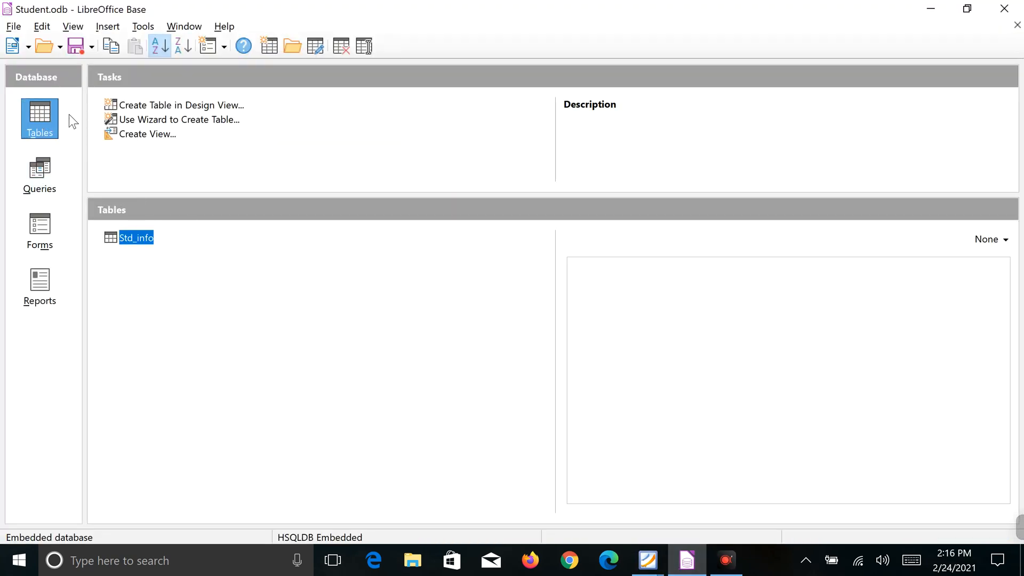
pyautogui.doubleClick(144, 239)
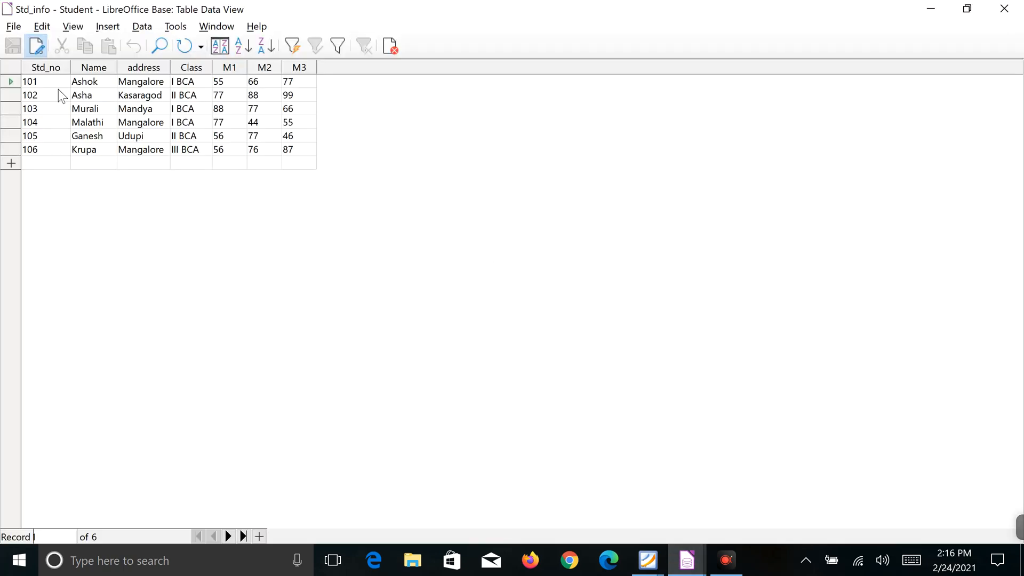
# Start a seventh record in Std_info with the duplicate Std_no 101 and the student's name and address
pyautogui.click(49, 161)
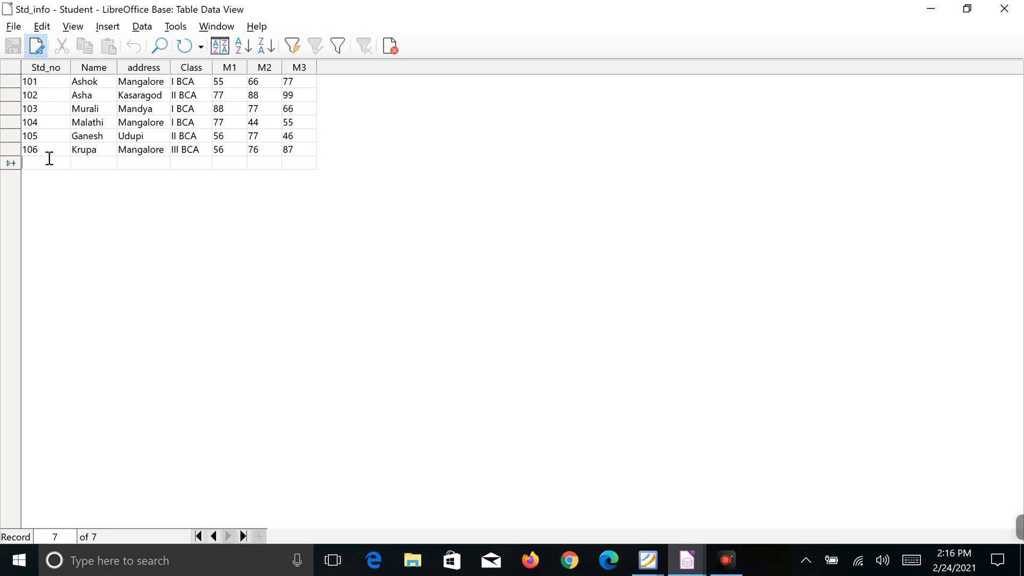
pyautogui.write('101')
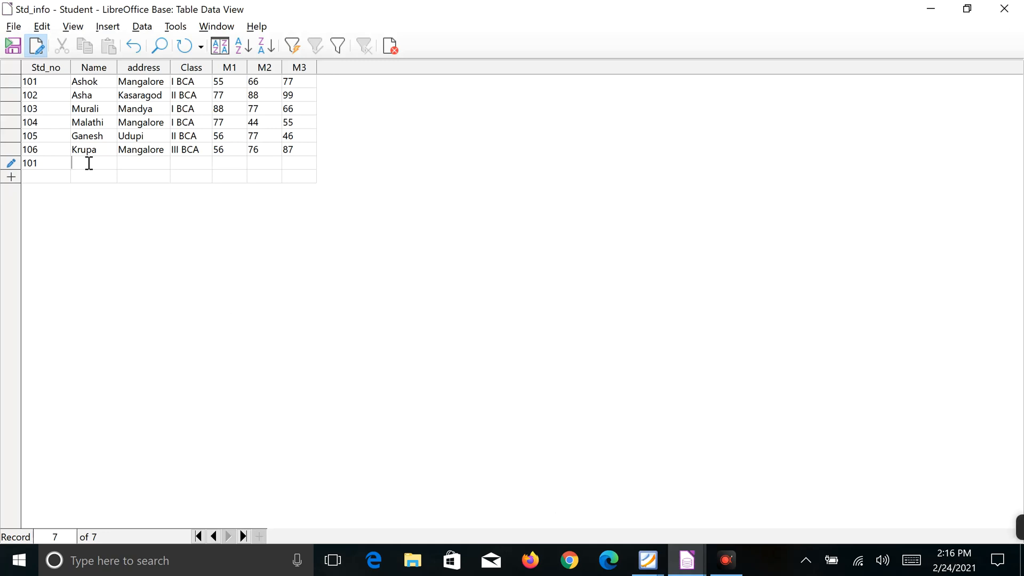
pyautogui.write('Ashok1')
pyautogui.click(136, 163)
pyautogui.write('Udupi')
pyautogui.click(732, 568)
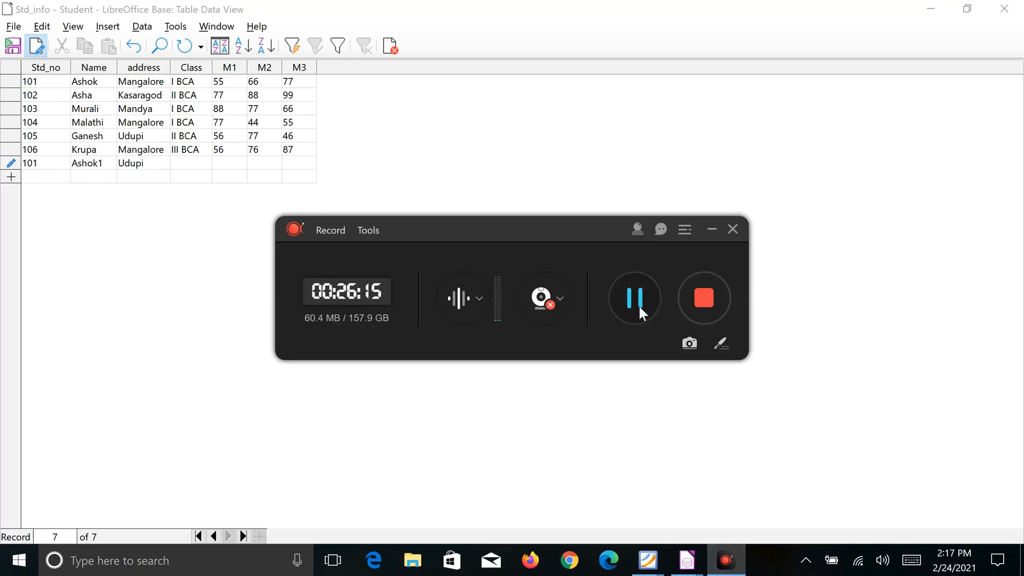
pyautogui.click(711, 229)
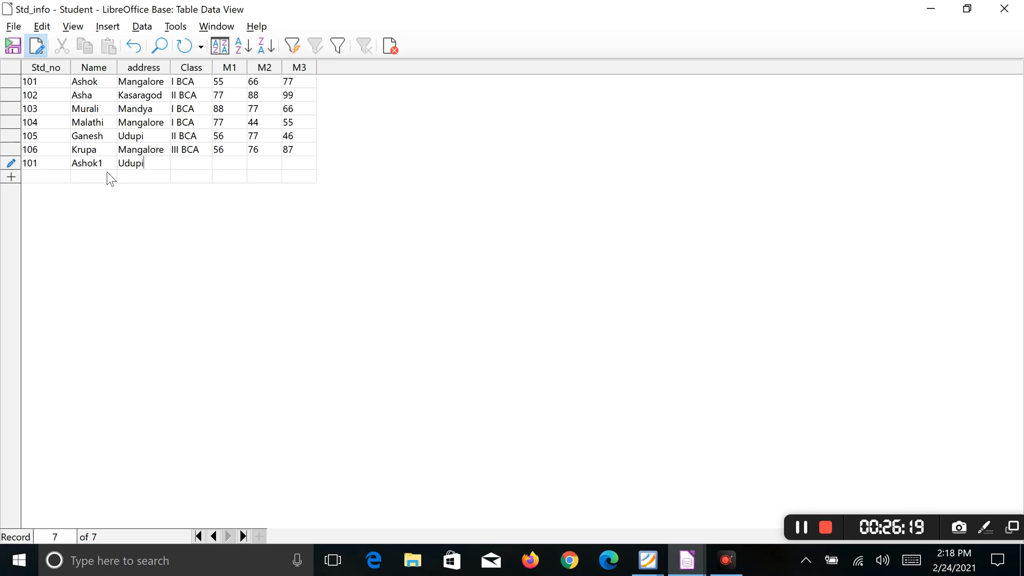
# Enter class i BCA and marks 44, 55 and 66 in the seventh record and try to commit it with its duplicate key
pyautogui.click(182, 161)
pyautogui.write('i BCA ')
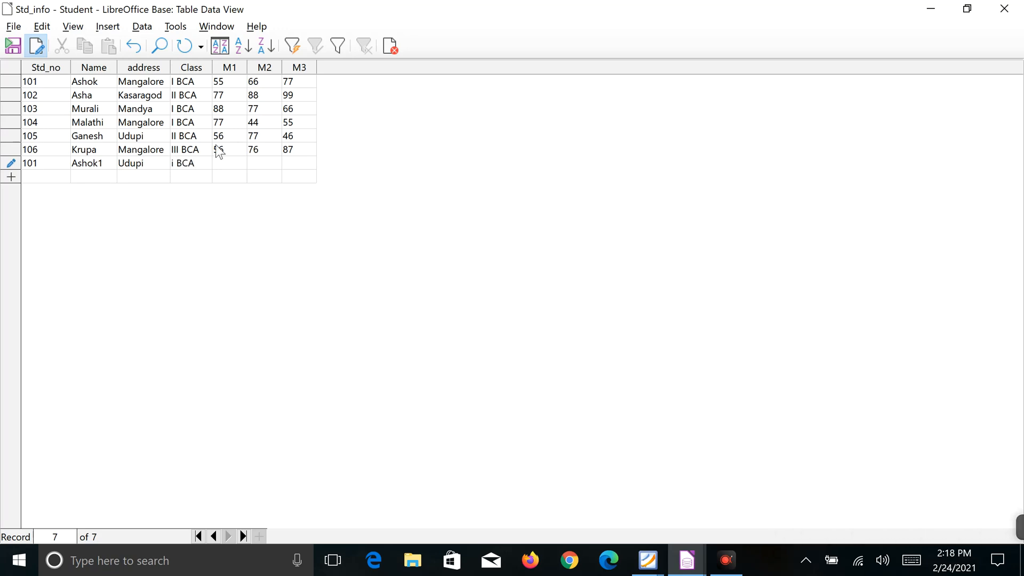
pyautogui.write('44')
pyautogui.press('Tab')
pyautogui.write('55')
pyautogui.press('Tab')
pyautogui.write('66')
pyautogui.click(51, 179)
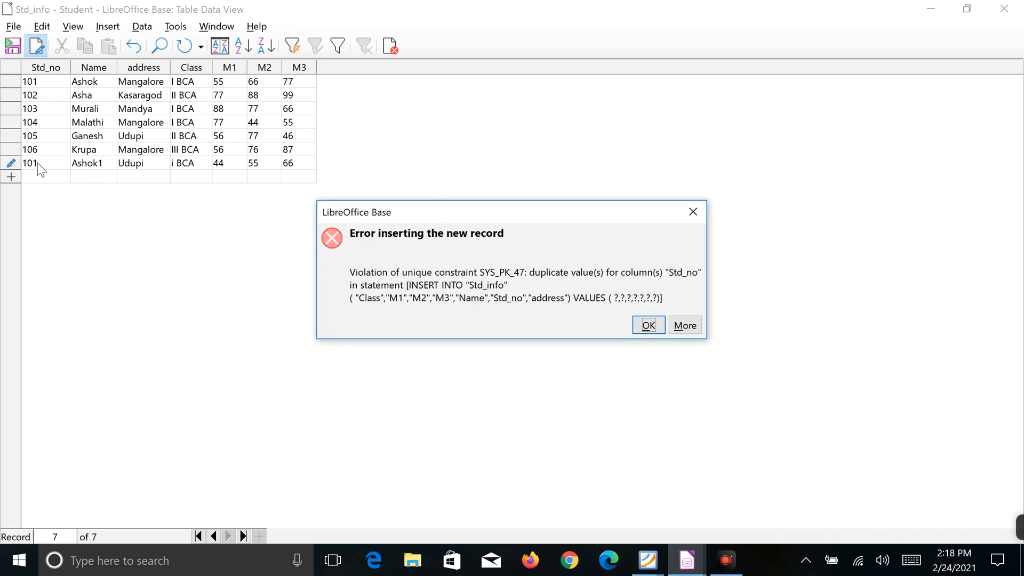
pyautogui.click(643, 326)
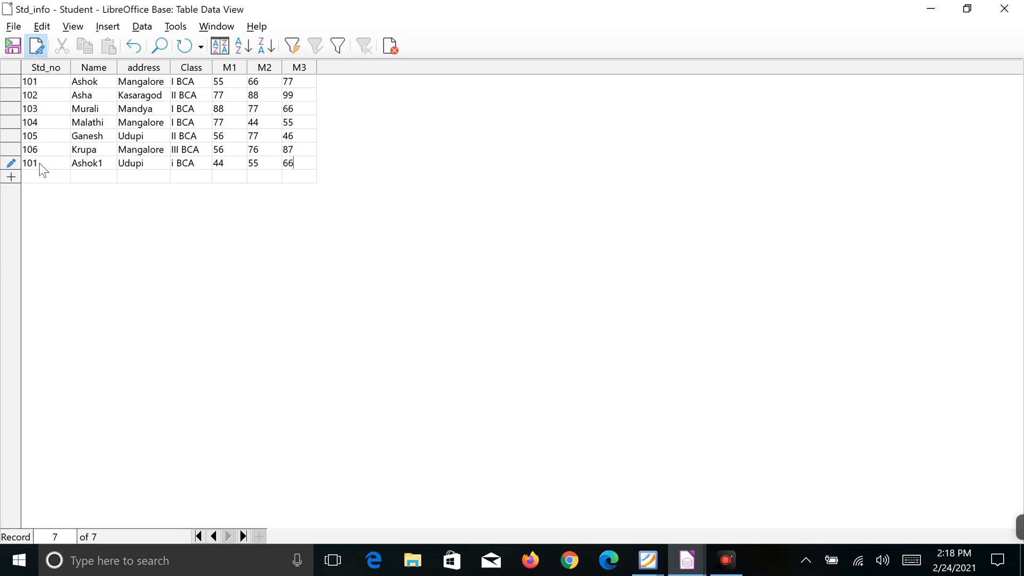
# Change the seventh record's Std_no to 107, correct the student's name, and commit the record
pyautogui.click(39, 164)
pyautogui.doubleClick(102, 163)
pyautogui.write('A')
pyautogui.write('h')
pyautogui.write('p')
pyautogui.write('haq')
pyautogui.press('Down')
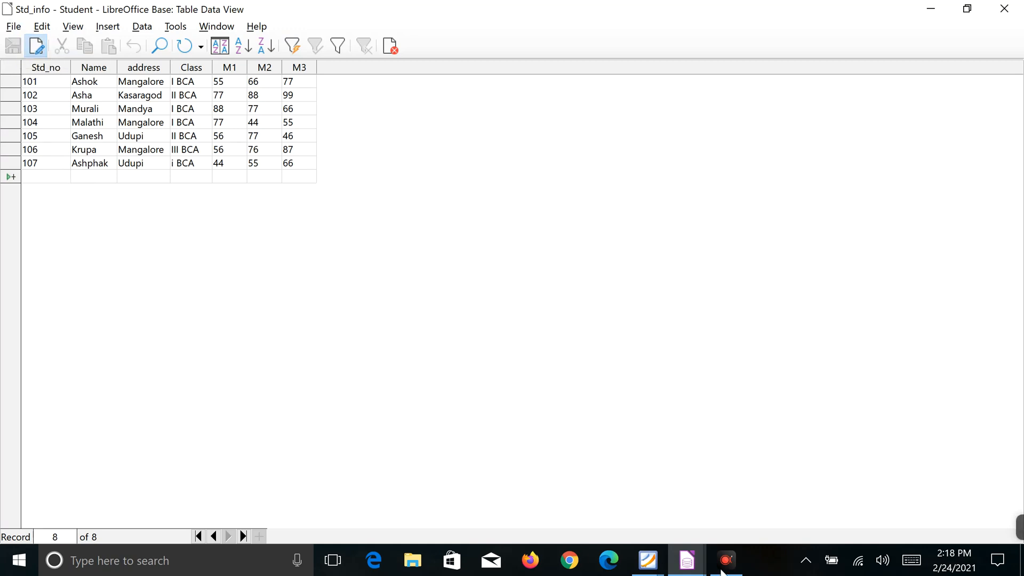
# Close the Std_info table and reopen it to check the stored records, closing it again when done
pyautogui.click(1004, 9)
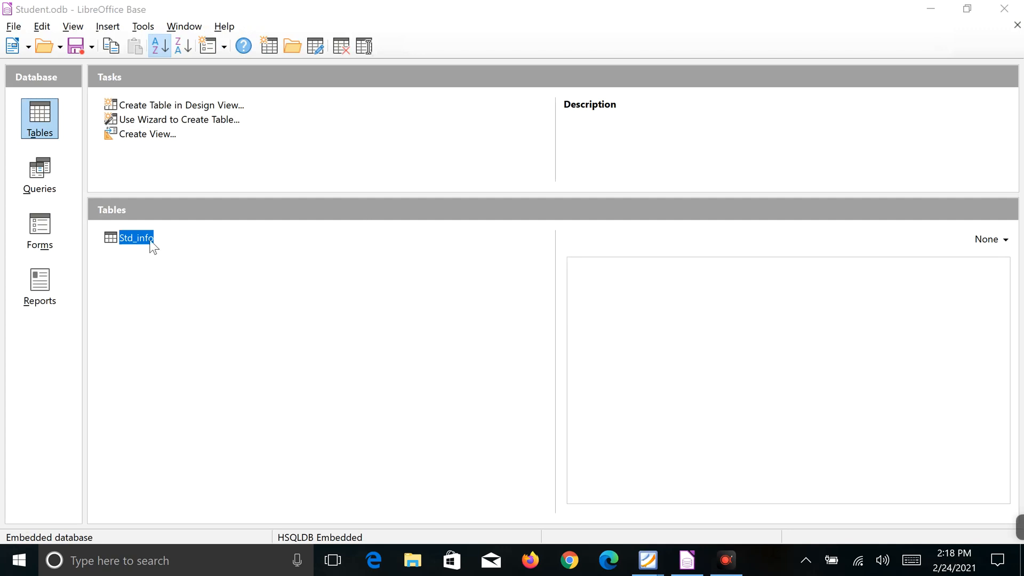
pyautogui.doubleClick(146, 238)
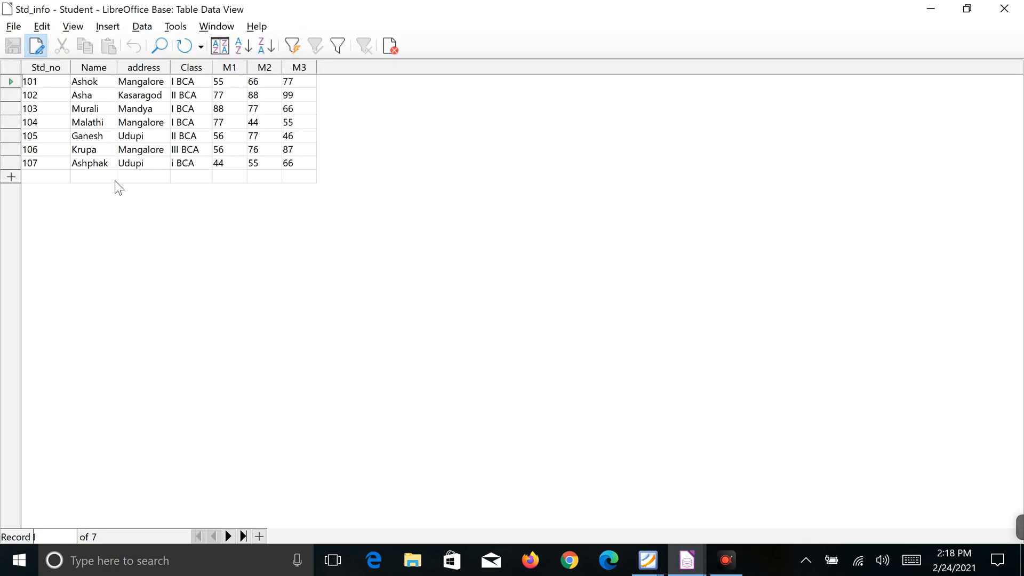
pyautogui.click(1004, 9)
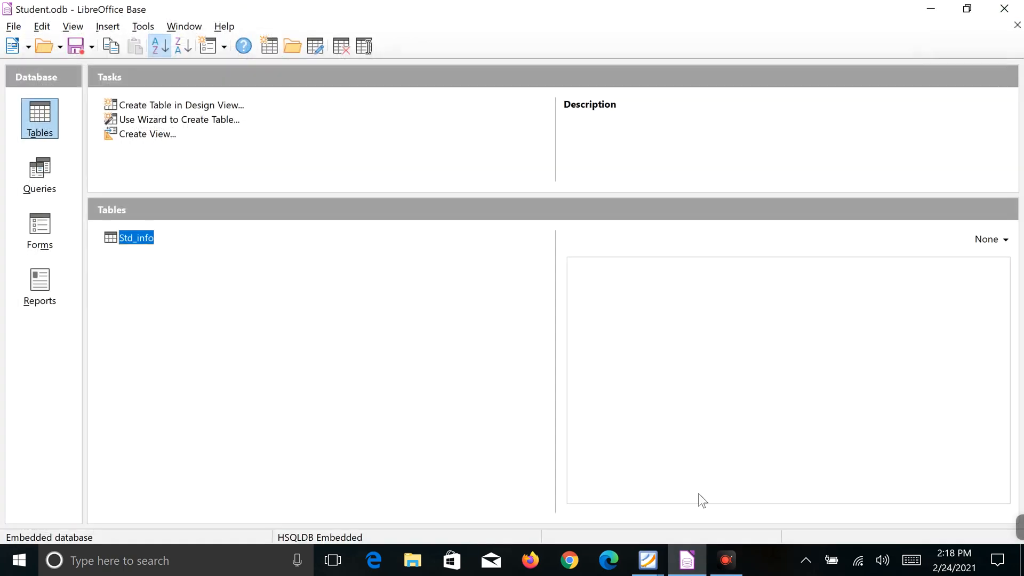
# Switch to the Fundamentals of Information Technology PDF in Foxit Reader and read the query Design View text through Filtering data
pyautogui.click(648, 561)
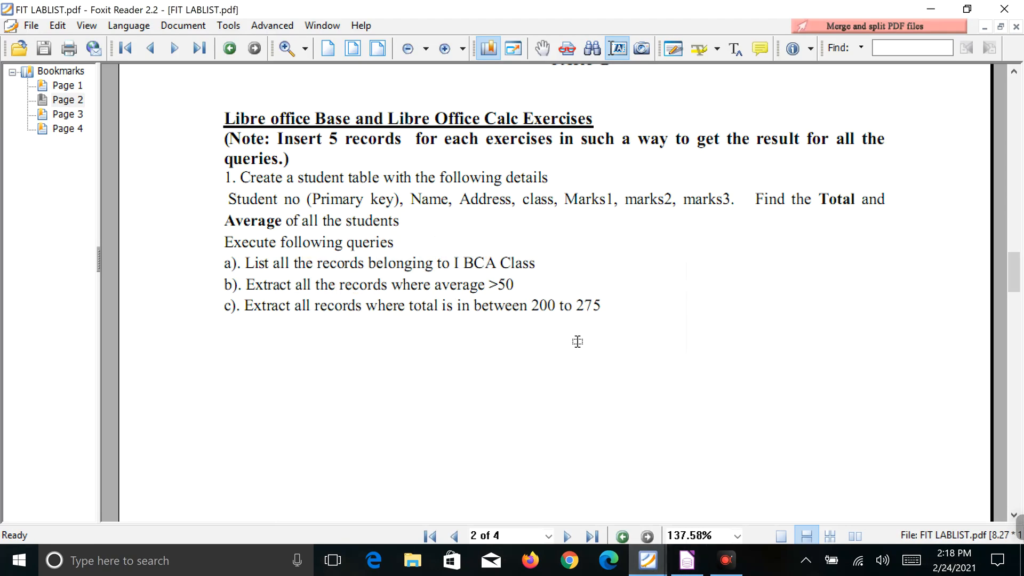
pyautogui.hotkey('ctrl', 'Tab')
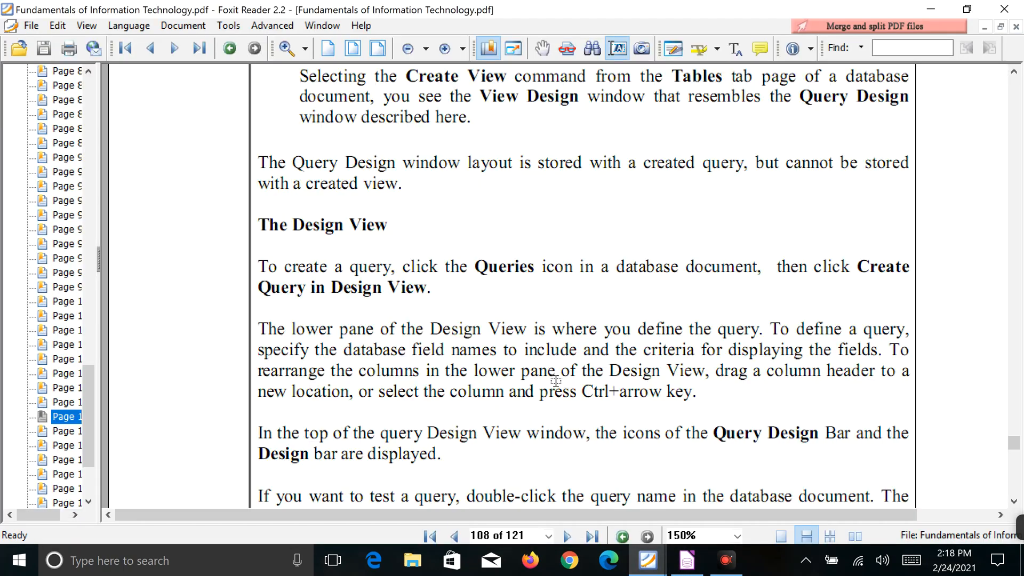
pyautogui.scroll(-9, 555, 380)
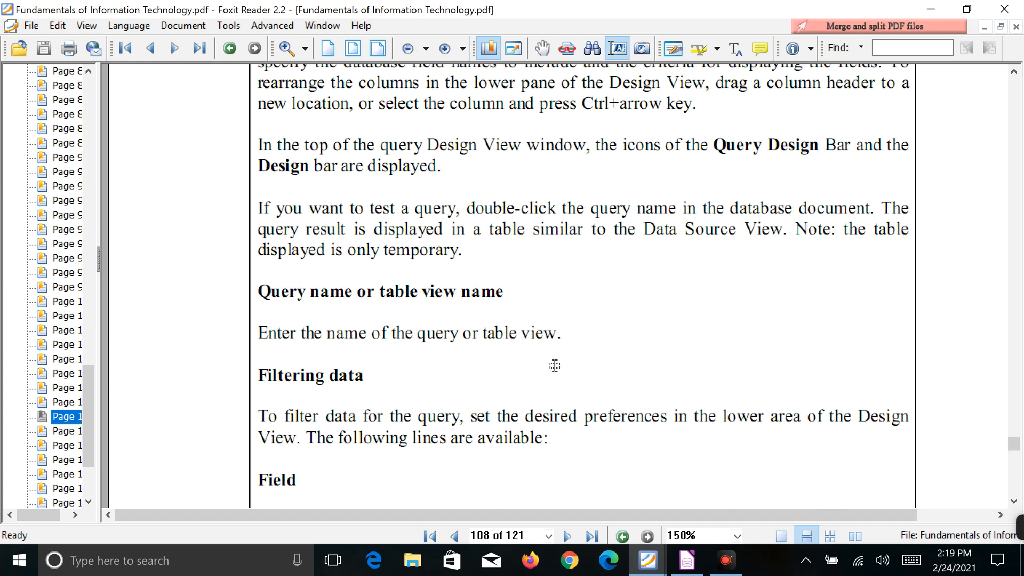
pyautogui.click(731, 570)
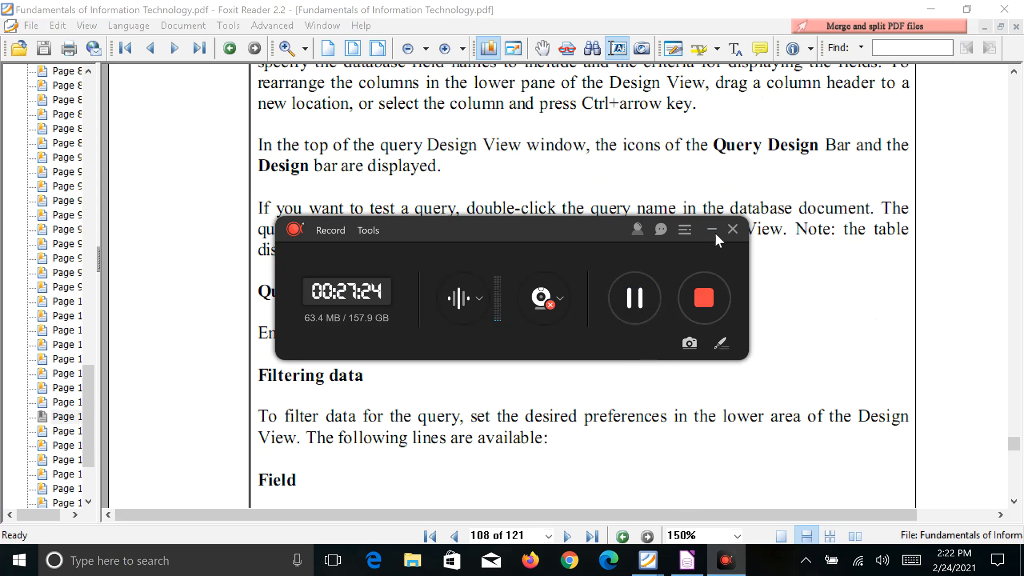
pyautogui.click(712, 229)
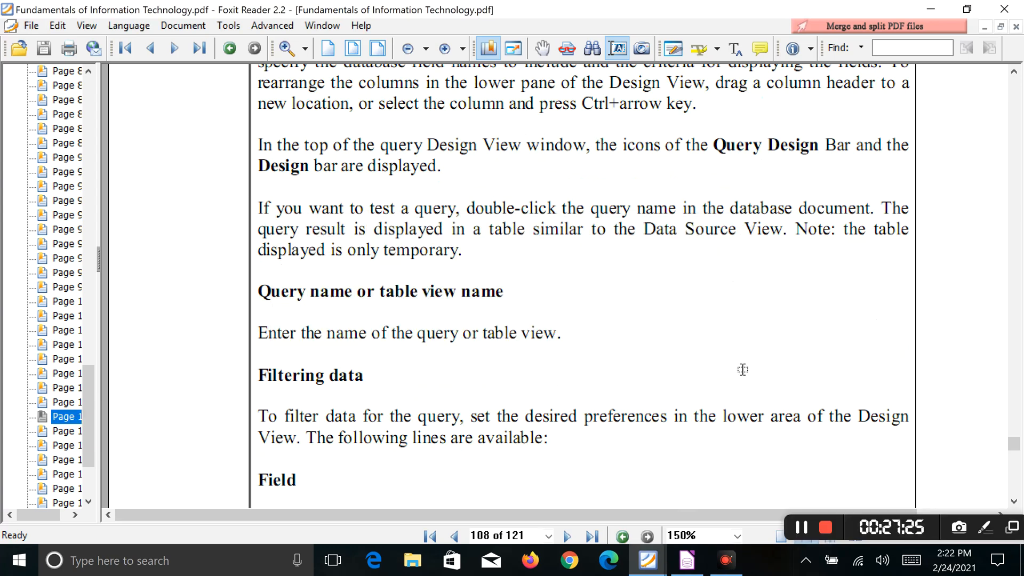
# Read the Fundamentals of Information Technology PDF from the Field section through Alias to the 10.8.2 Functions options
pyautogui.click(687, 560)
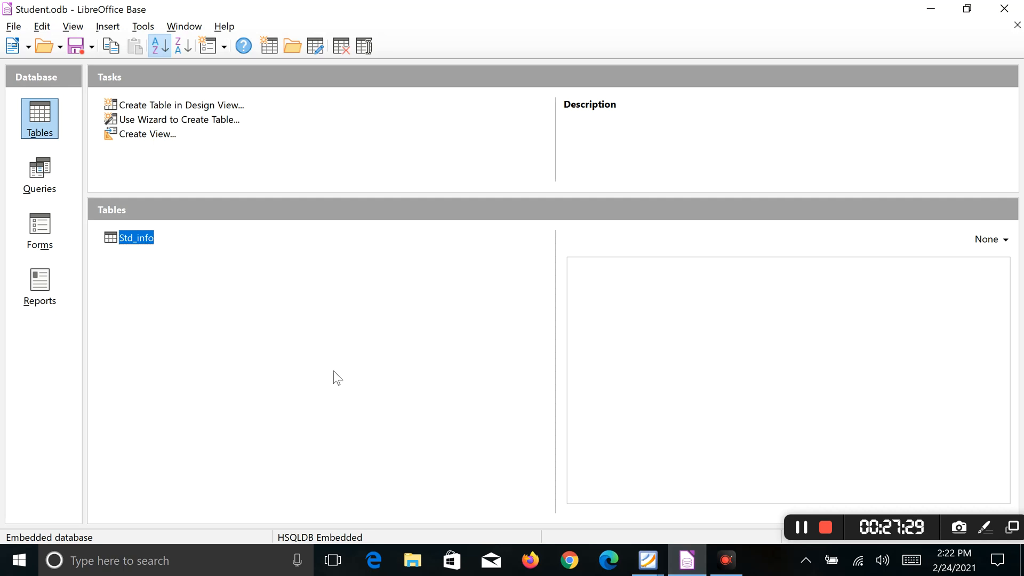
pyautogui.moveTo(648, 560)
pyautogui.click(585, 504)
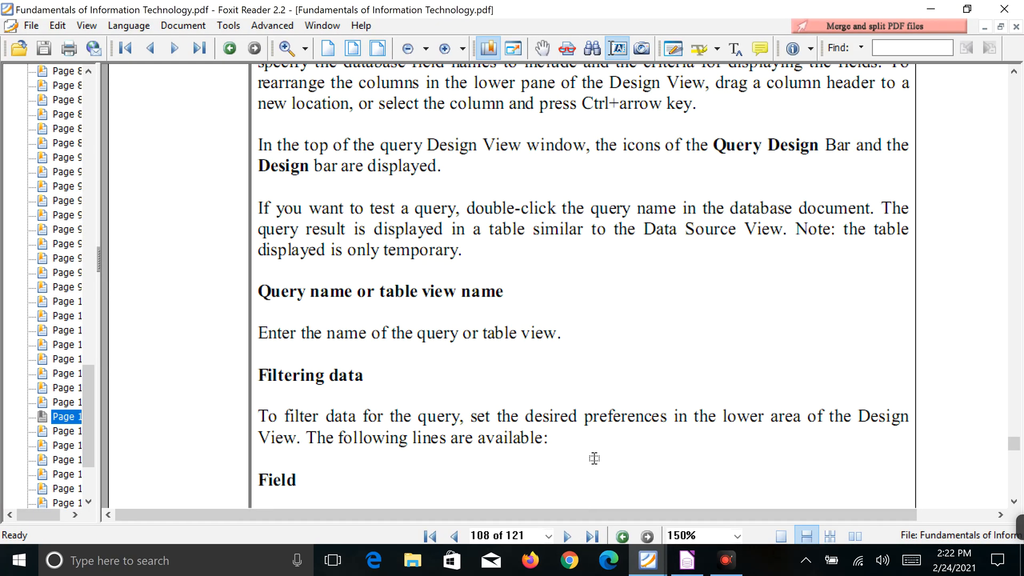
pyautogui.scroll(-3, 612, 362)
pyautogui.scroll(-6, 611, 361)
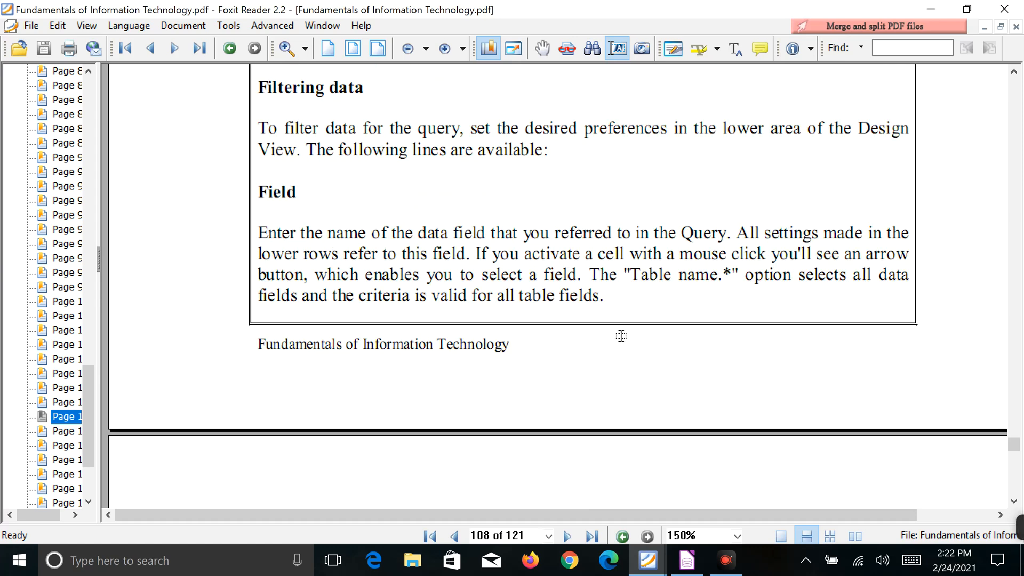
pyautogui.scroll(-9, 619, 338)
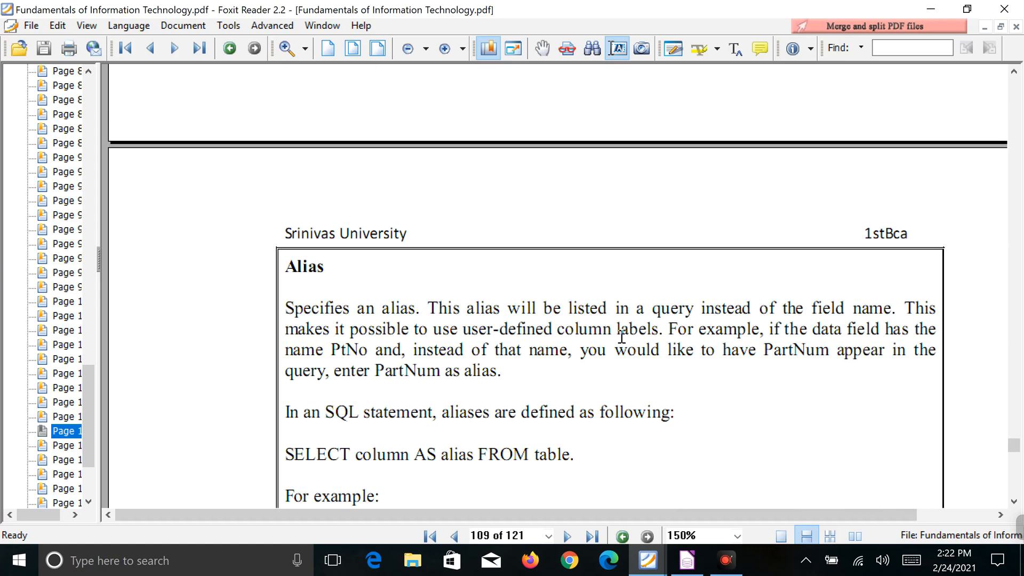
pyautogui.scroll(-3, 619, 344)
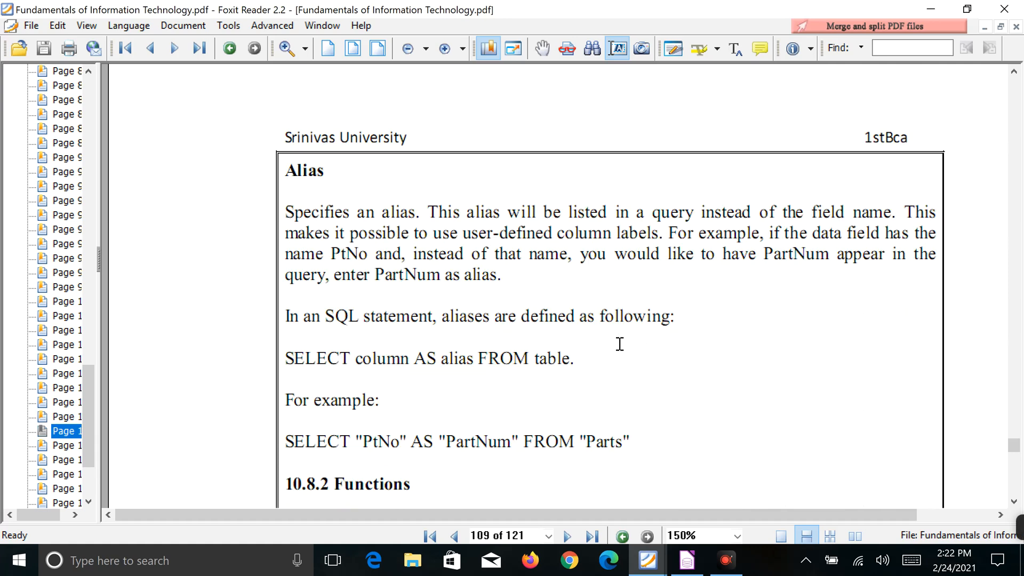
pyautogui.scroll(-12, 619, 344)
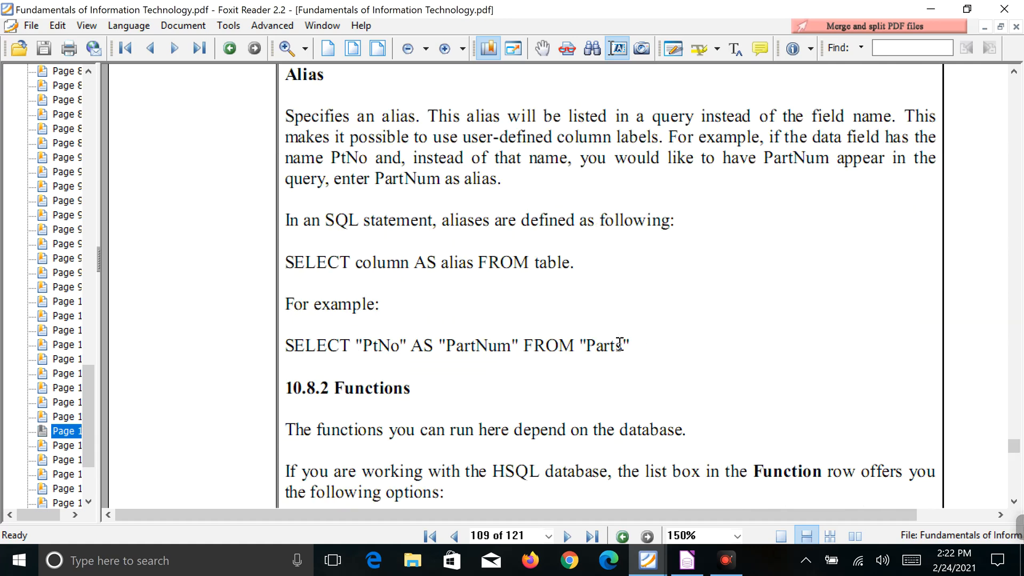
pyautogui.scroll(-3, 617, 356)
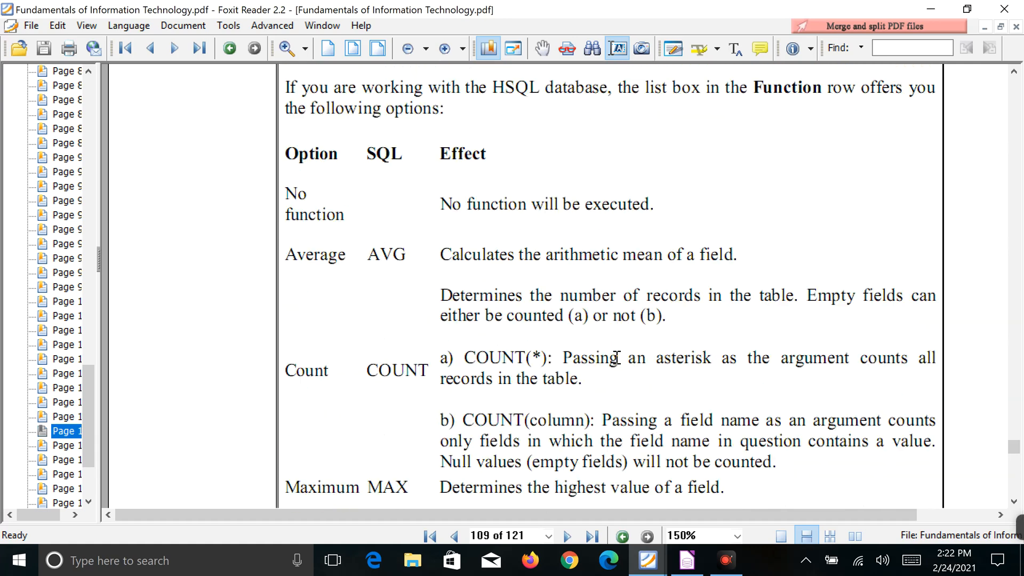
# Go back in the PDF to The Design View section on page 108 and reread how a query is created
pyautogui.scroll(12, 443, 283)
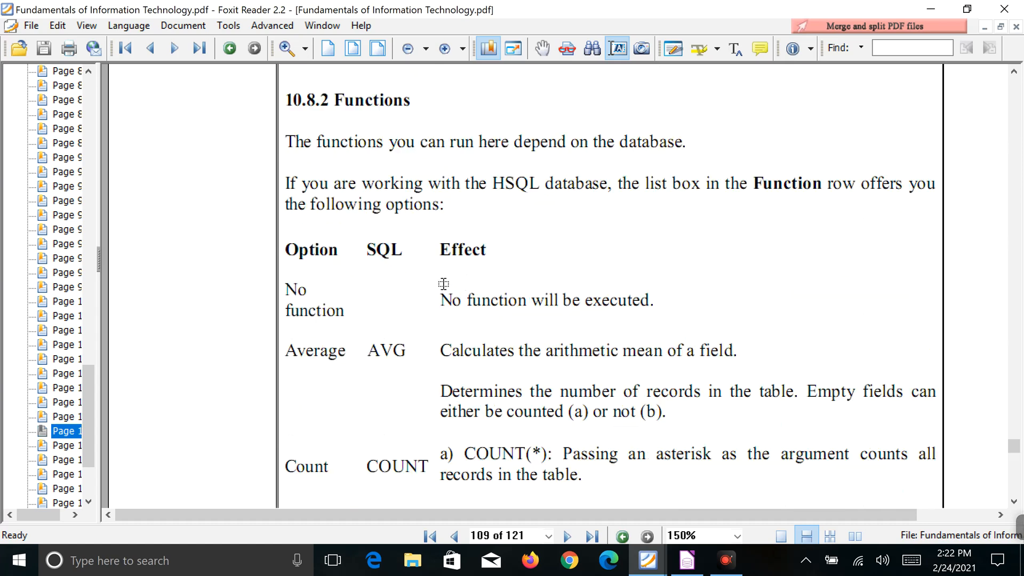
pyautogui.scroll(6, 443, 286)
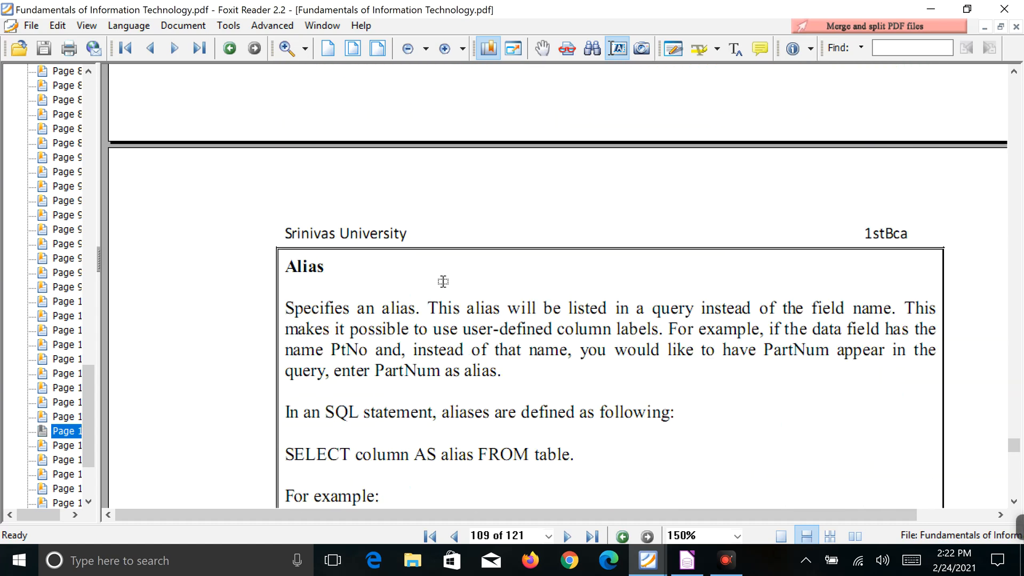
pyautogui.scroll(14, 446, 269)
pyautogui.scroll(3, 446, 271)
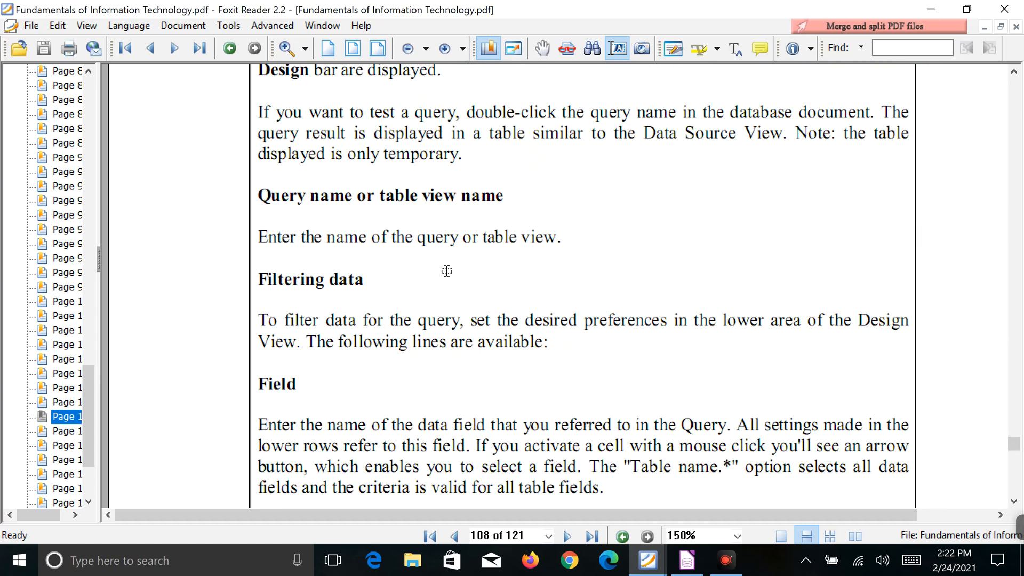
pyautogui.scroll(6, 446, 271)
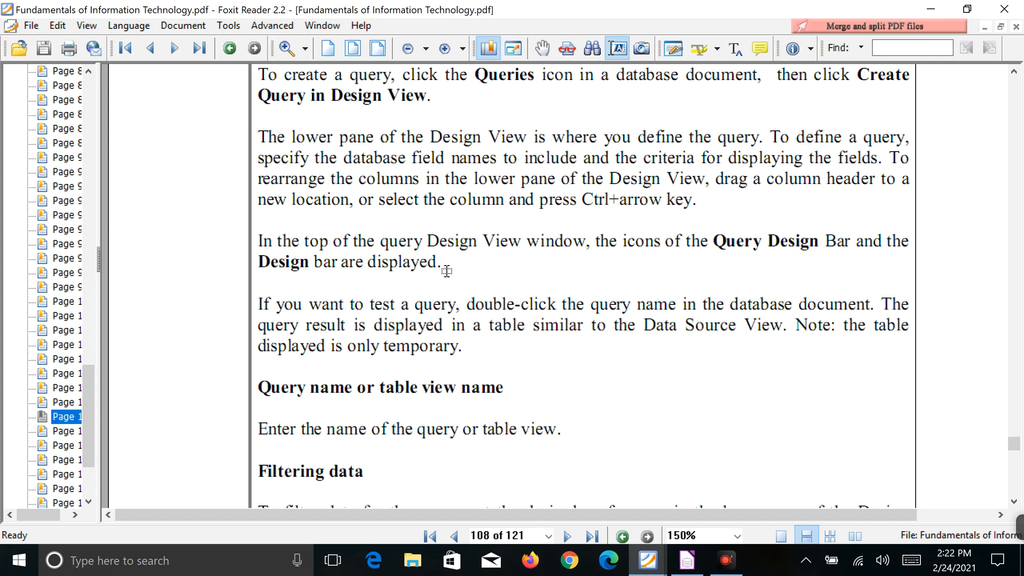
pyautogui.scroll(6, 446, 271)
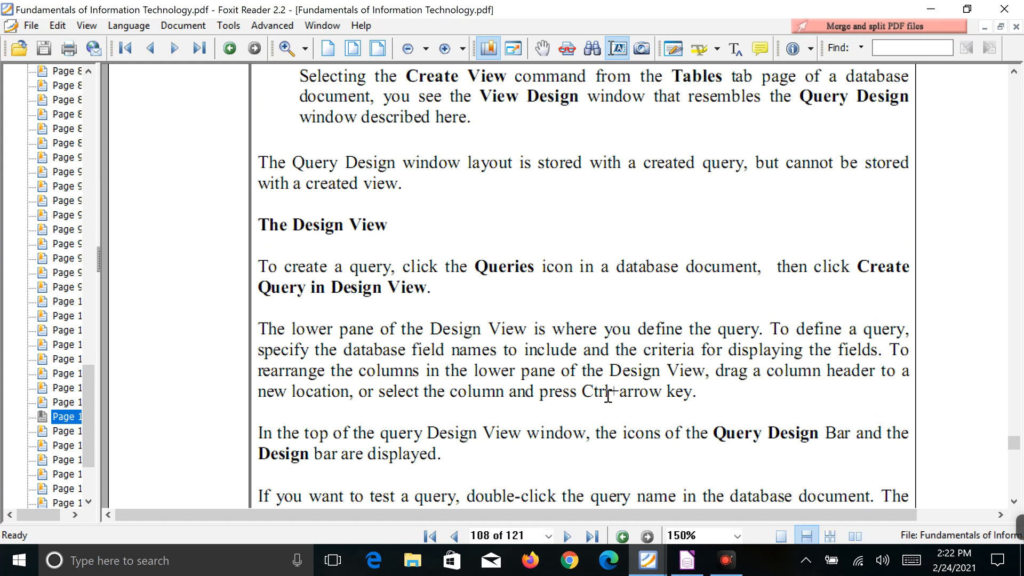
# Switch to LibreOffice Base, review the Std_info table's records, close the table and show the database's Queries section
pyautogui.click(687, 560)
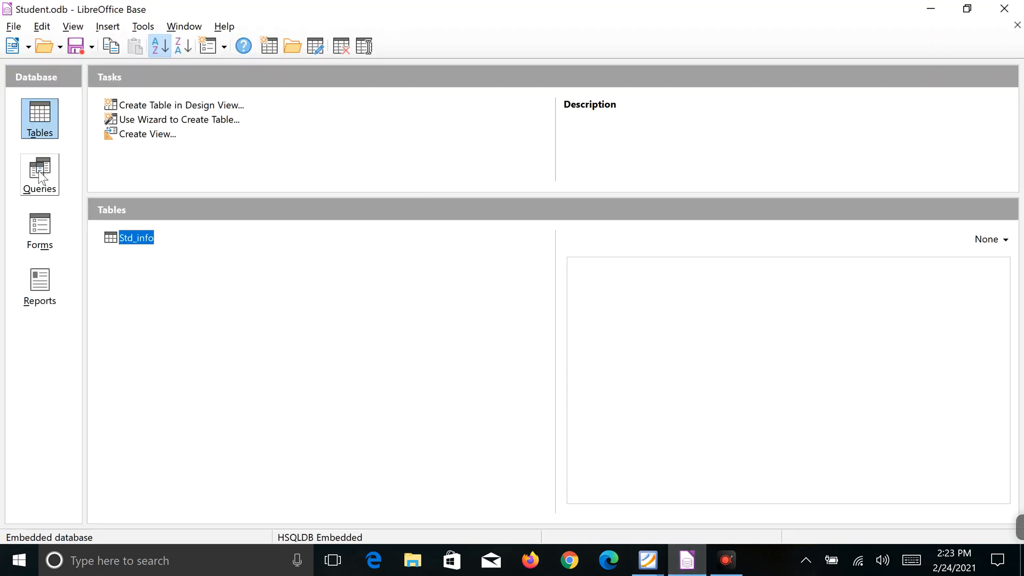
pyautogui.click(40, 176)
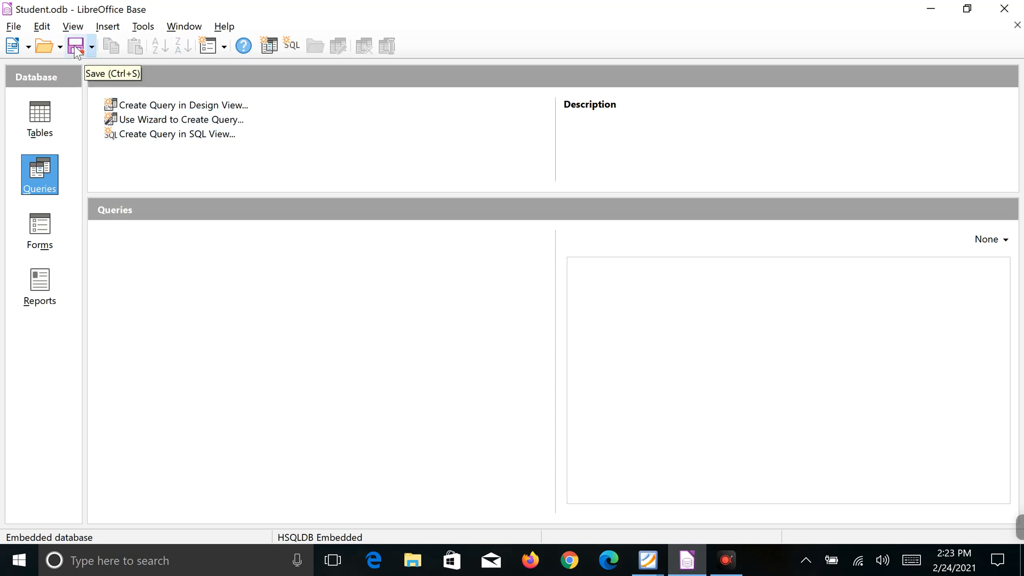
pyautogui.click(187, 140)
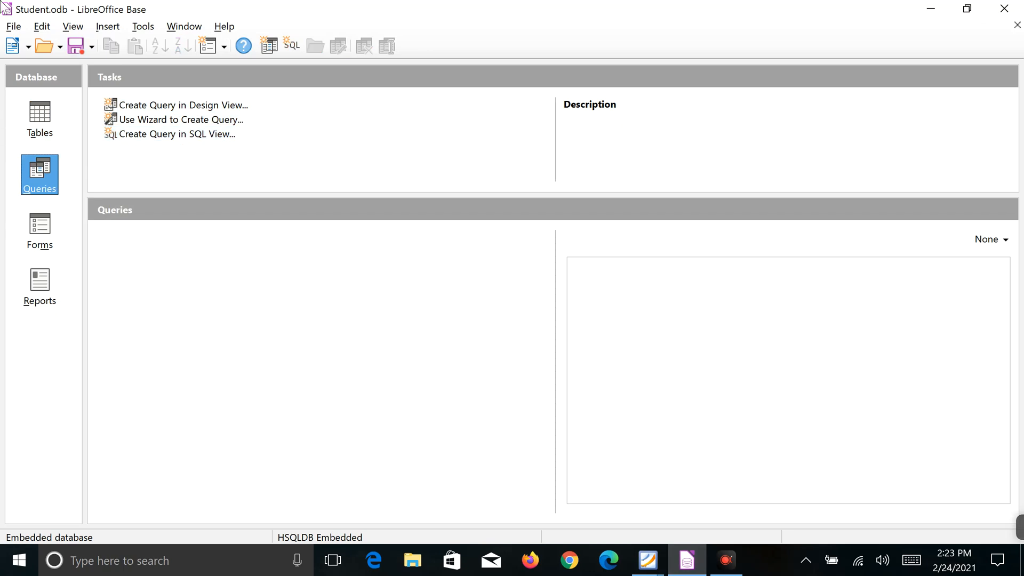
pyautogui.click(55, 129)
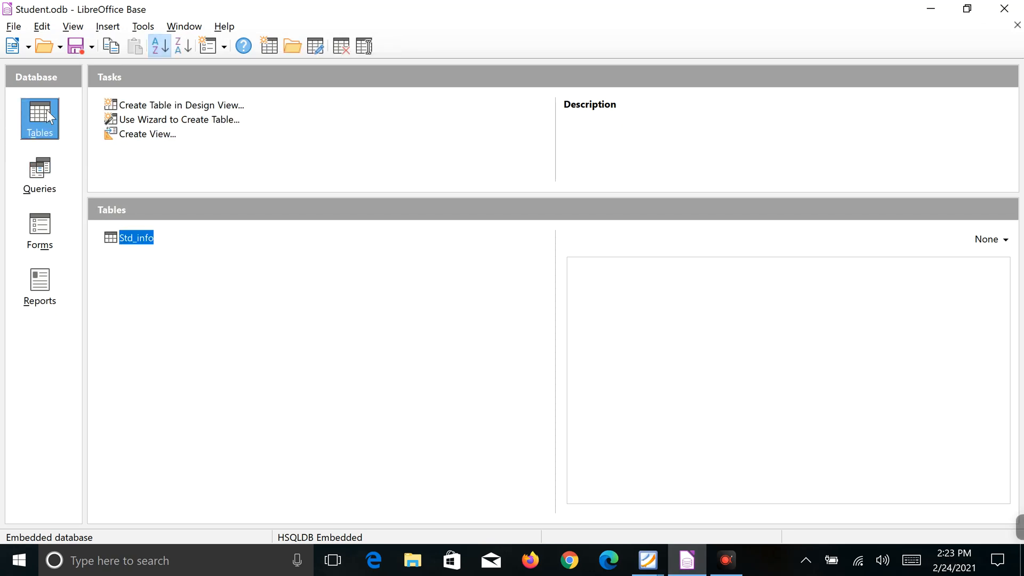
pyautogui.doubleClick(145, 241)
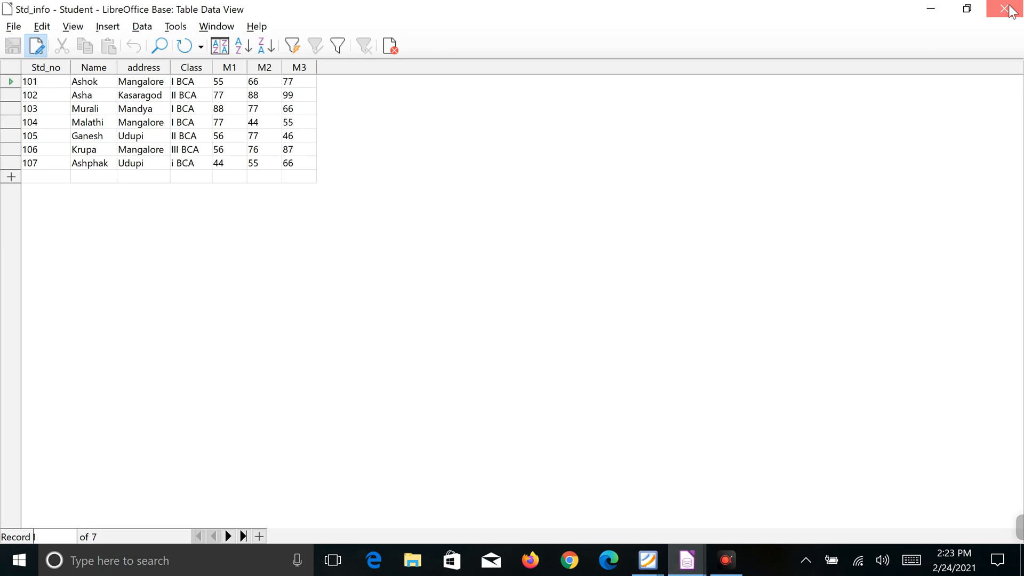
pyautogui.click(1011, 10)
pyautogui.click(28, 178)
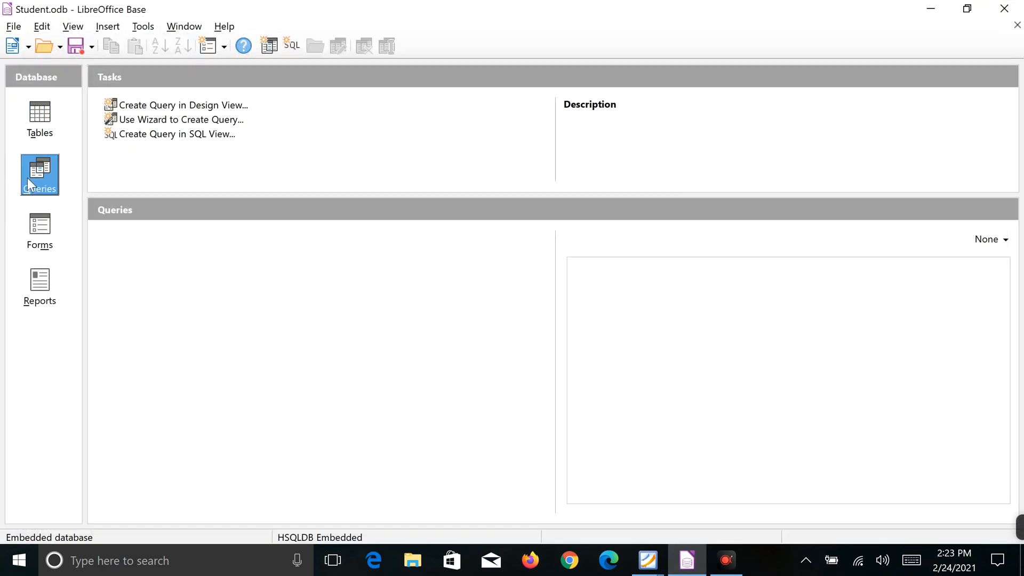
# Switch to the Fundamentals of Information Technology PDF in Foxit Reader and read the steps for defining a query in Design View
pyautogui.click(647, 560)
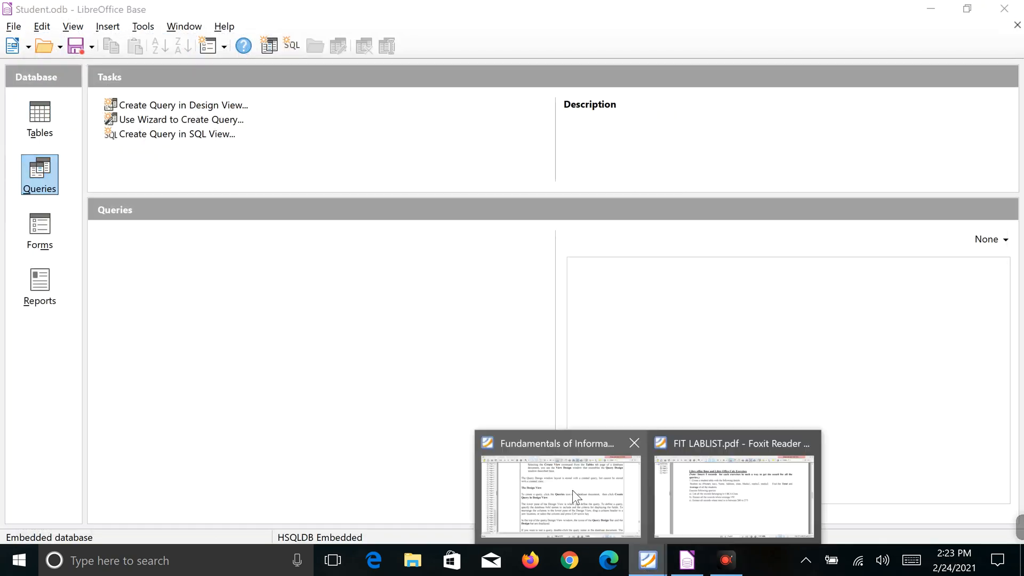
pyautogui.click(572, 490)
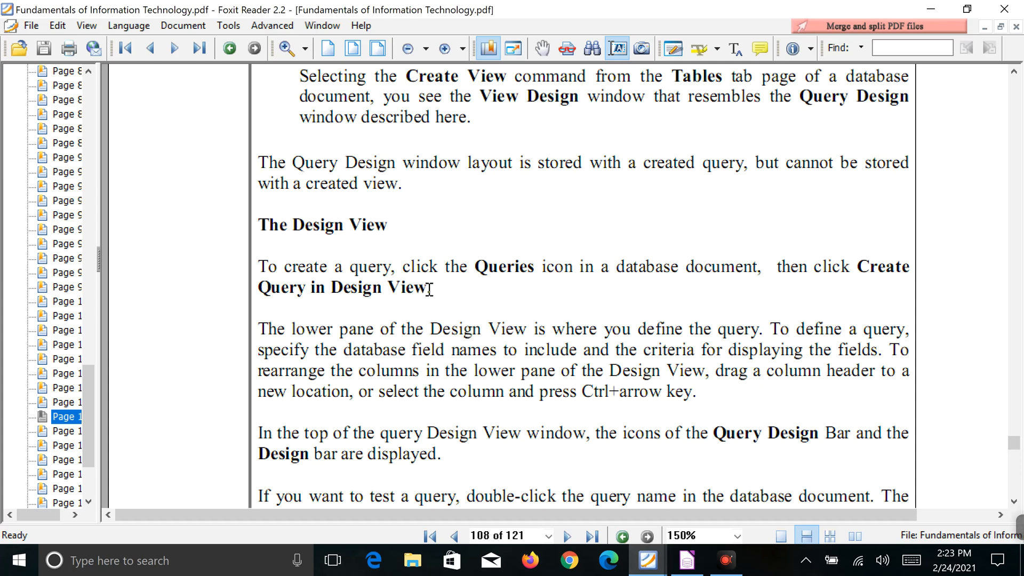
pyautogui.scroll(-3, 472, 293)
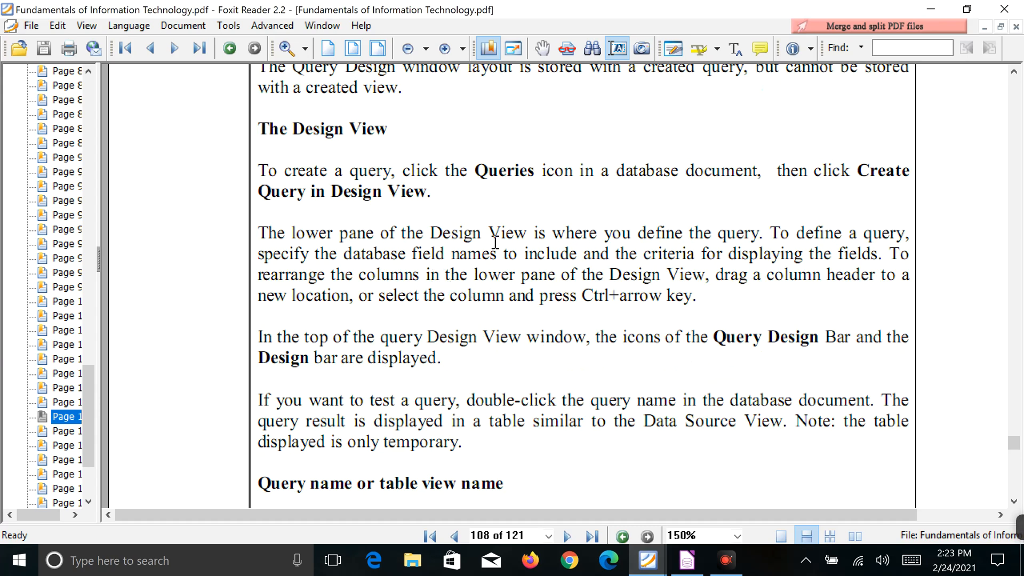
# Switch to LibreOffice Base, create a Design View query based on the Std_info table, and try running it without any fields
pyautogui.click(687, 560)
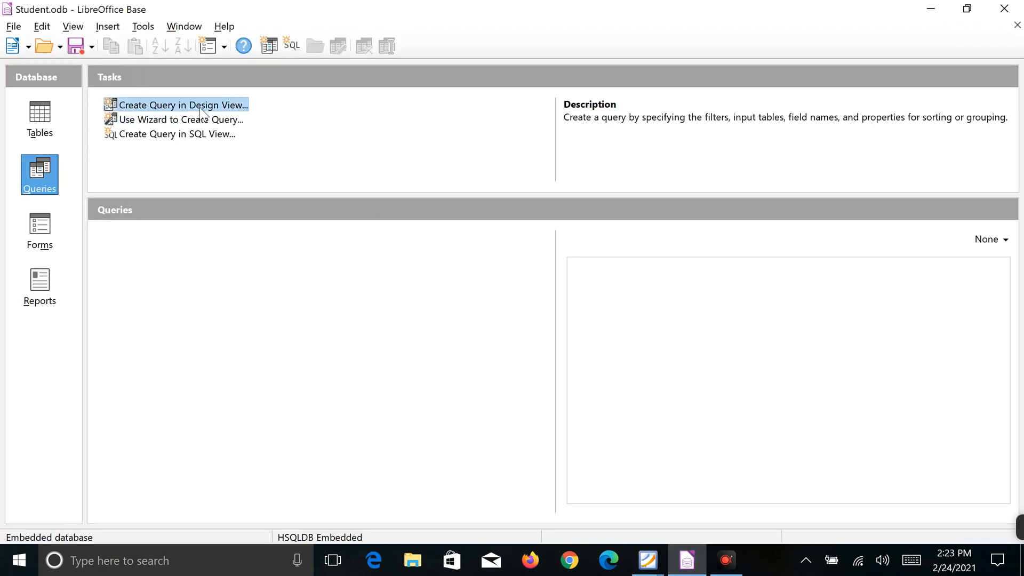
pyautogui.click(200, 107)
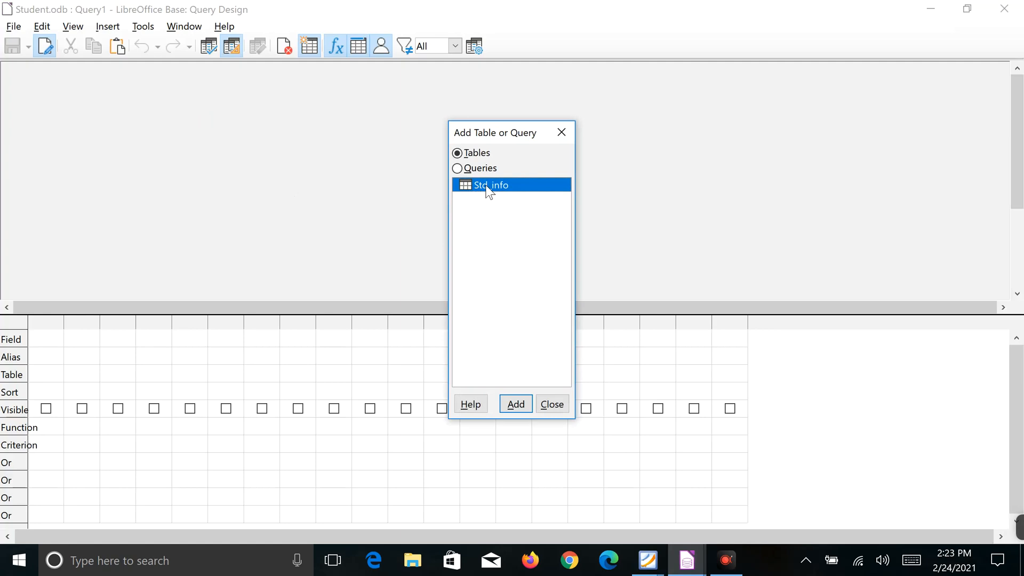
pyautogui.click(480, 169)
pyautogui.click(477, 153)
pyautogui.click(515, 405)
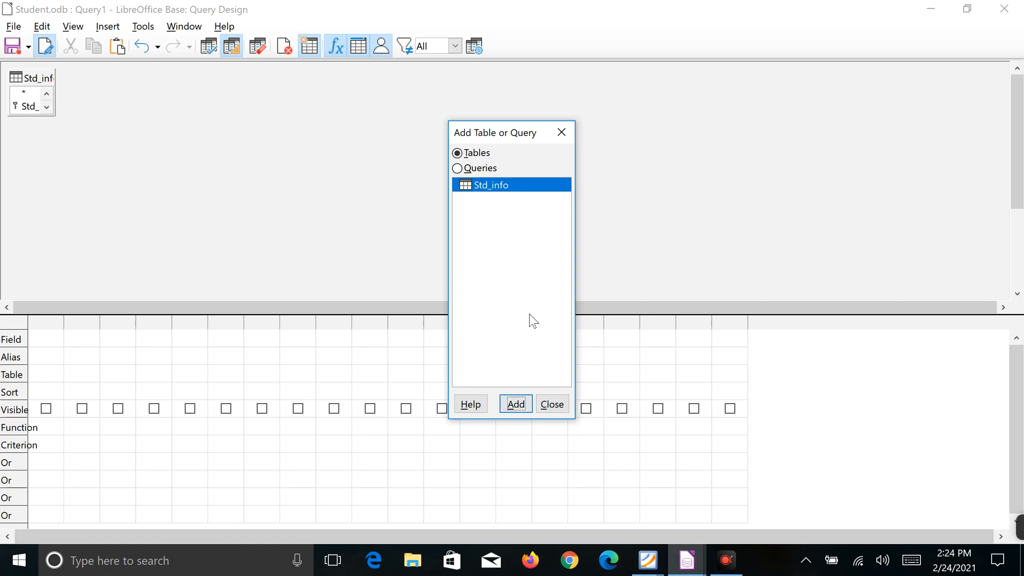
pyautogui.click(552, 405)
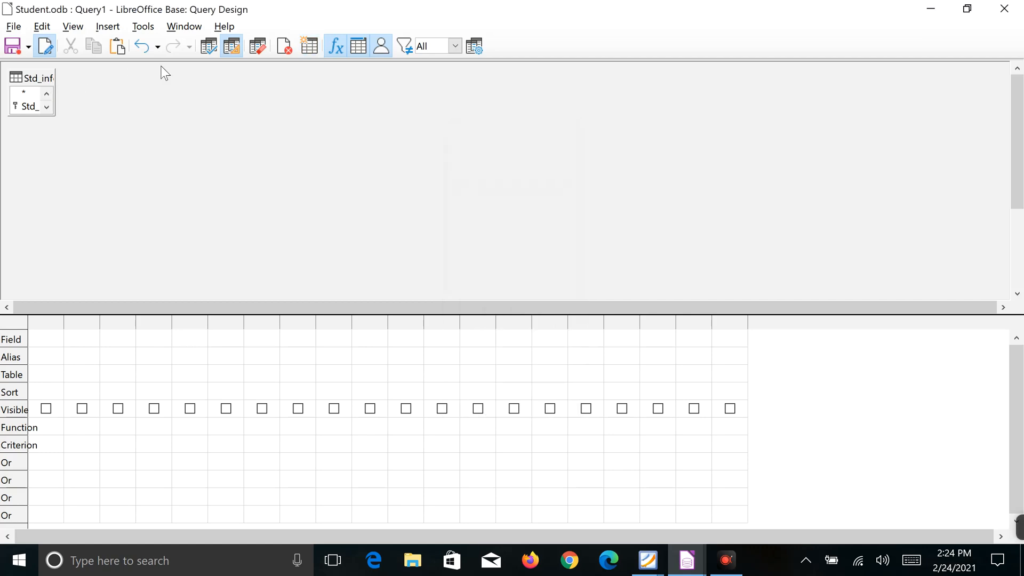
pyautogui.click(209, 46)
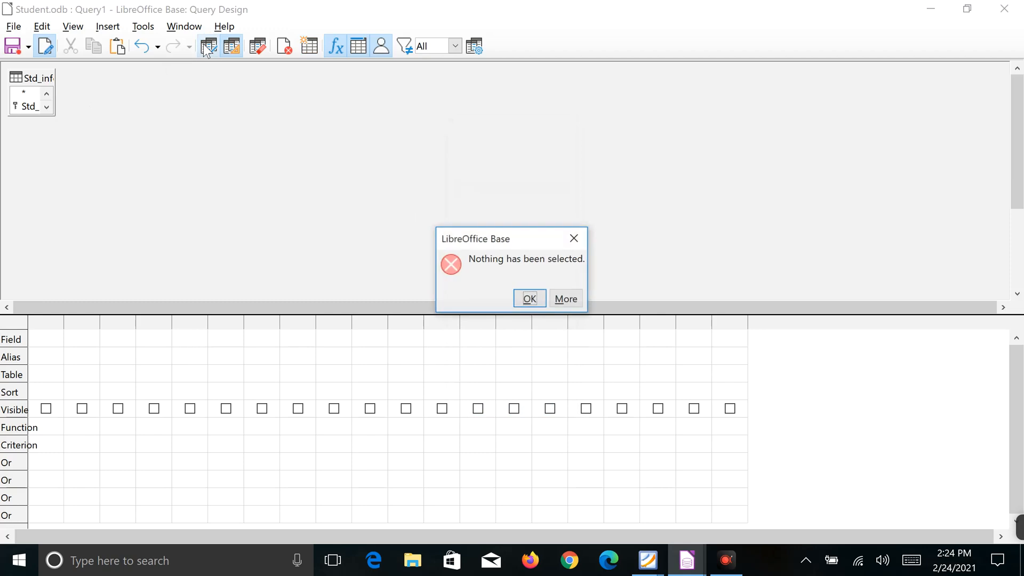
pyautogui.click(529, 299)
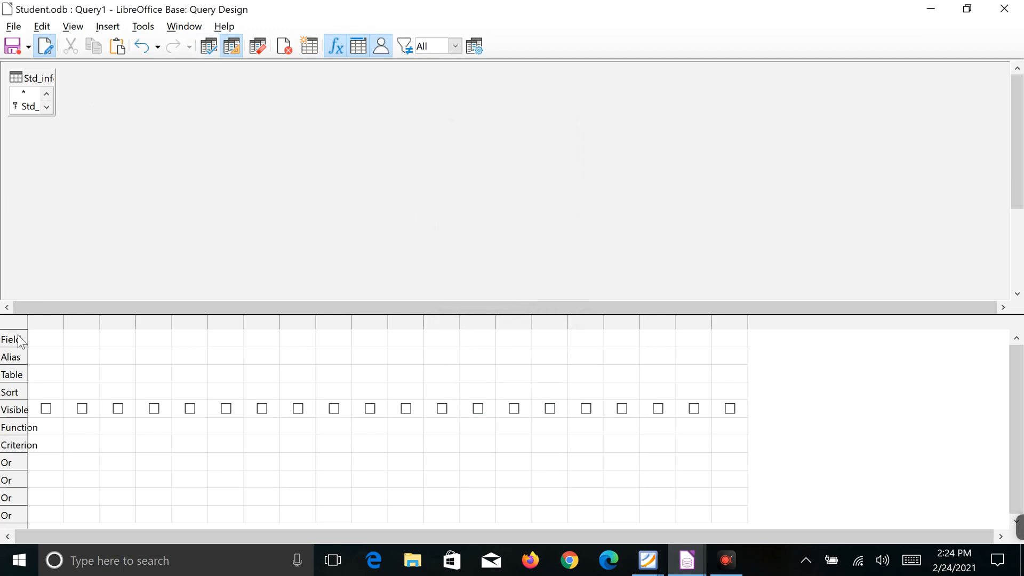
# Set the first three query columns to the Std_no, Name and address fields of Std_info
pyautogui.click(53, 341)
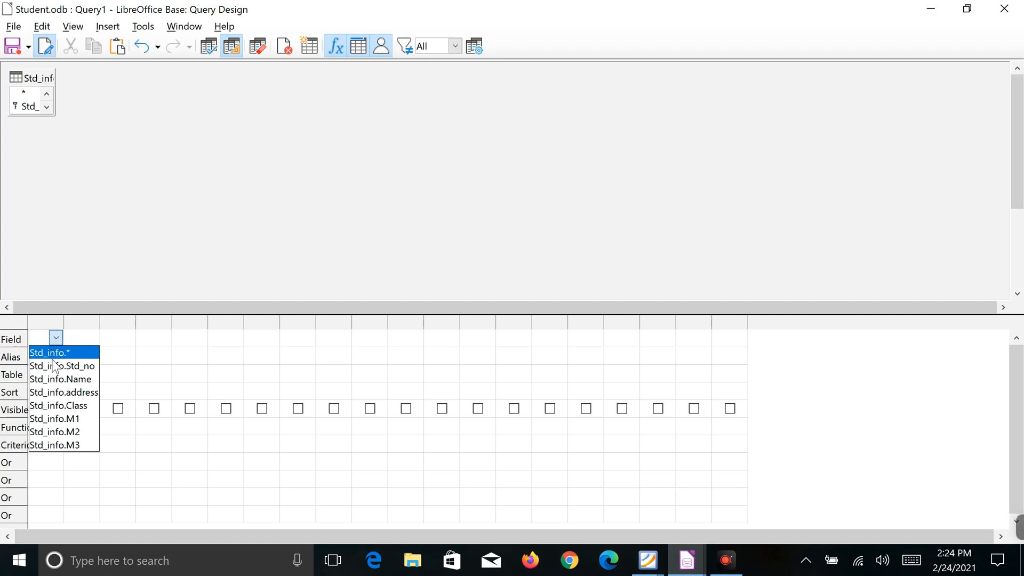
pyautogui.click(55, 366)
pyautogui.click(85, 342)
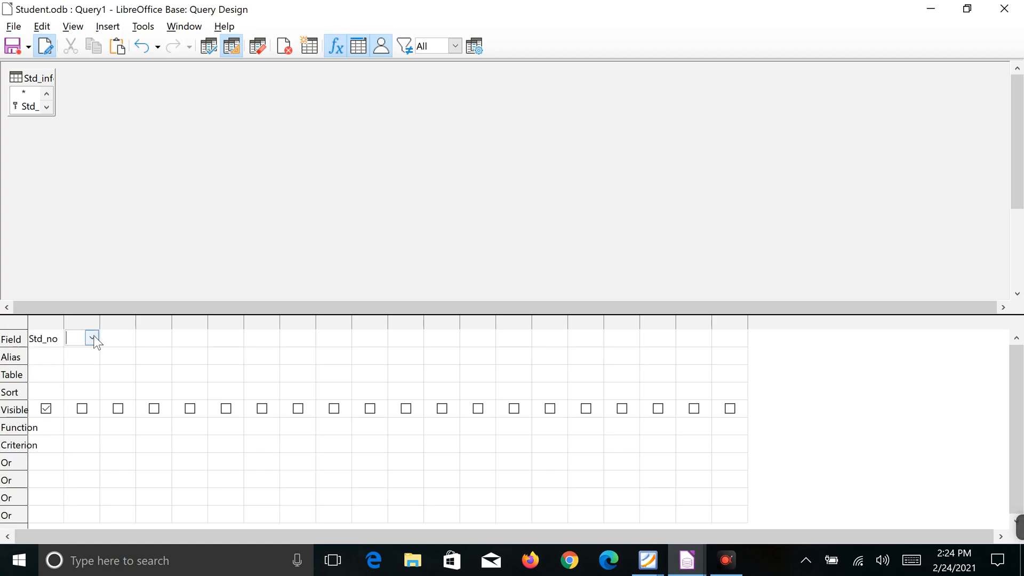
pyautogui.click(92, 339)
pyautogui.click(112, 381)
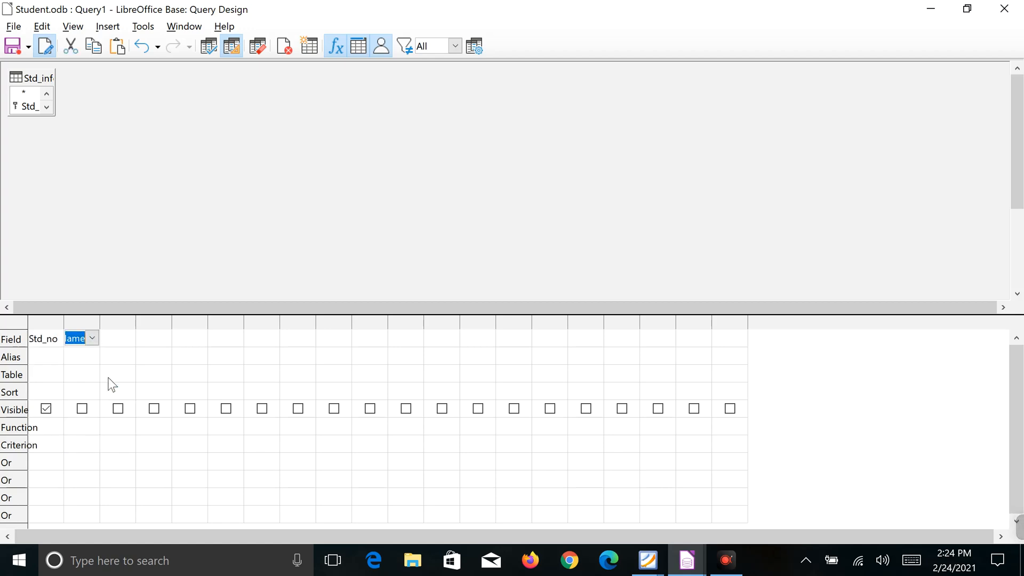
pyautogui.click(123, 338)
pyautogui.click(128, 337)
pyautogui.click(137, 392)
# Add the Class, M1 and M2 fields of Std_info as the fourth to sixth query columns
pyautogui.click(157, 344)
pyautogui.click(164, 339)
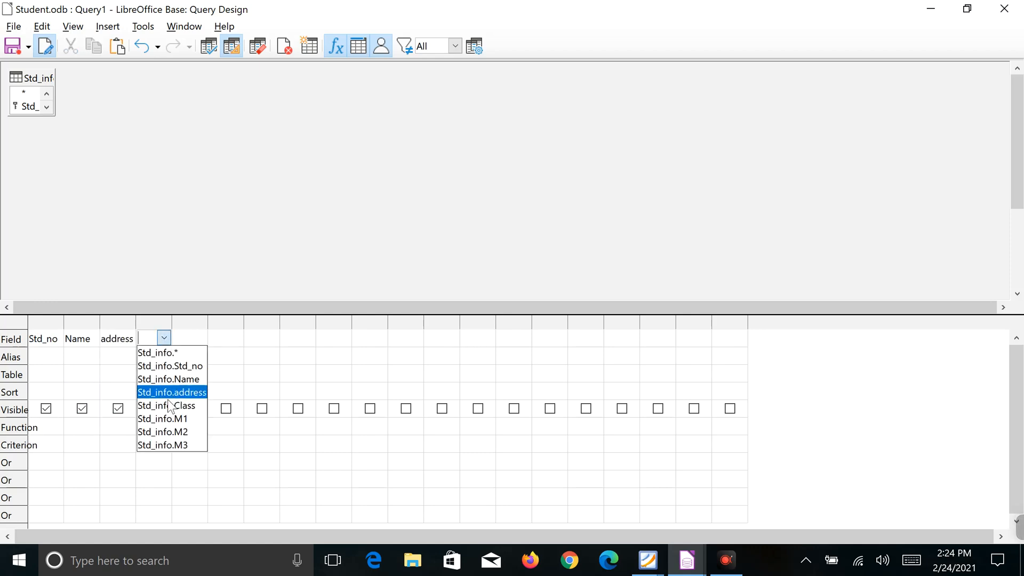
pyautogui.click(166, 405)
pyautogui.click(188, 339)
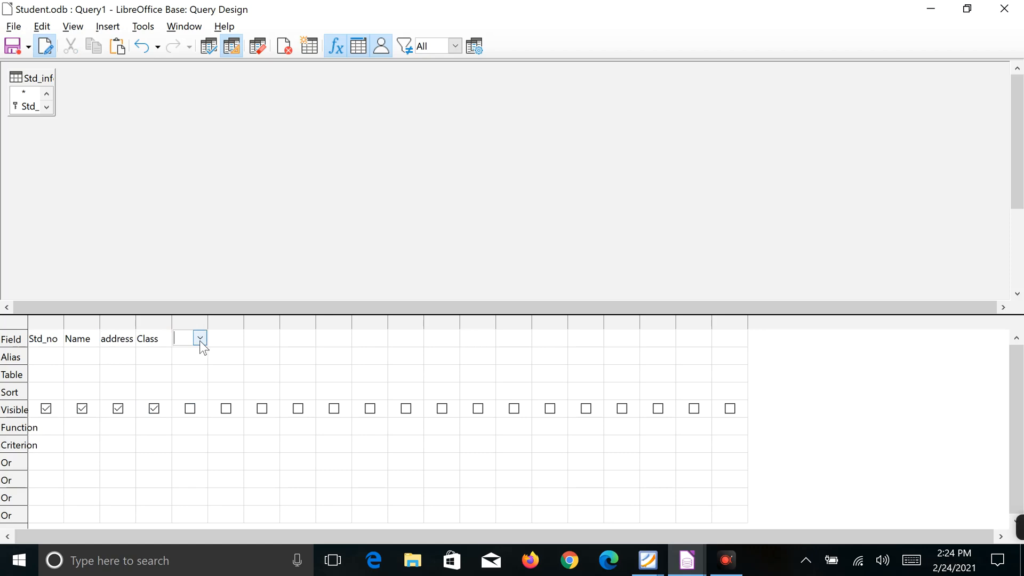
pyautogui.click(200, 339)
pyautogui.click(206, 418)
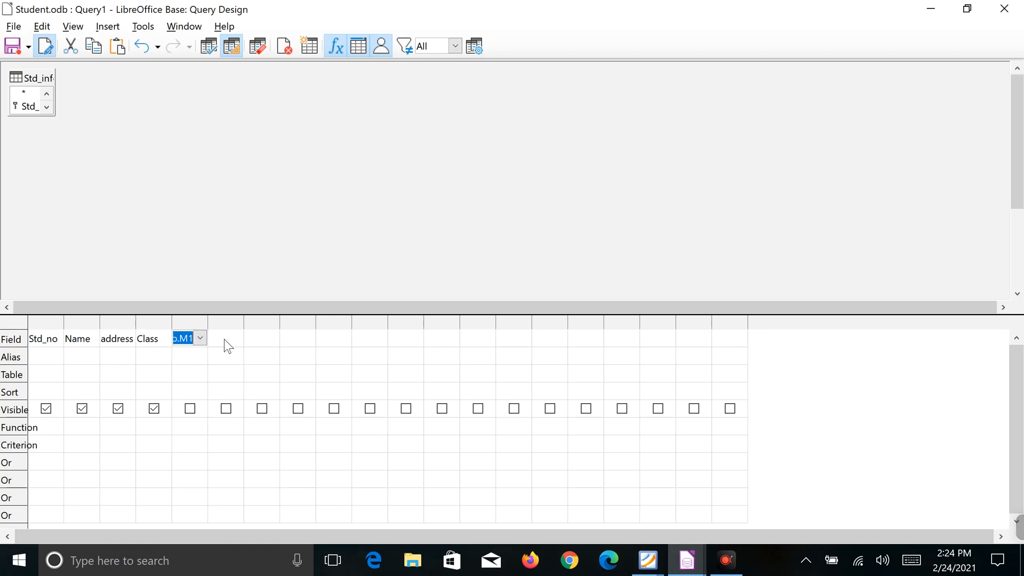
pyautogui.click(227, 342)
pyautogui.click(236, 337)
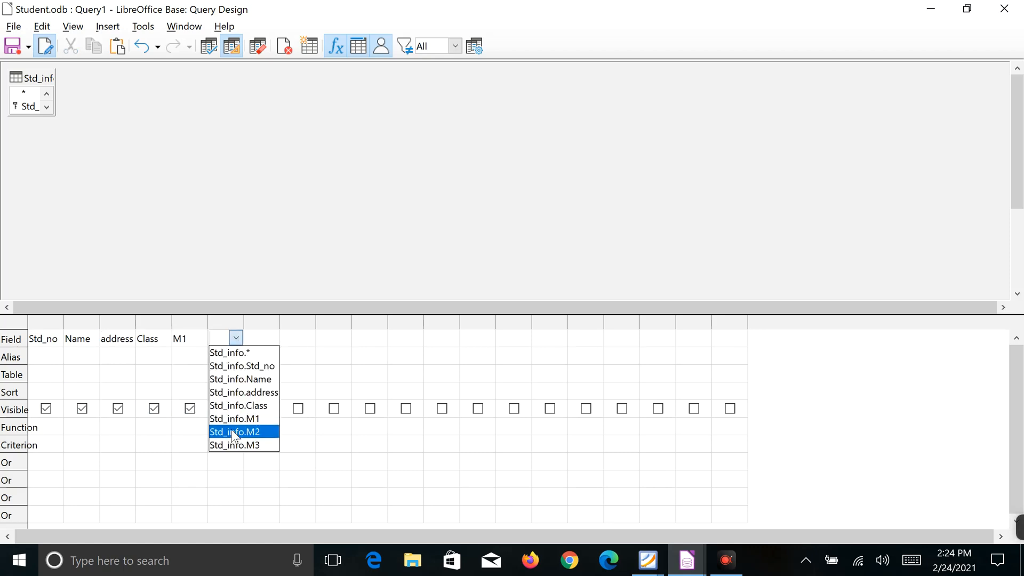
# Add the M2 and M3 fields of Std_info as the sixth and seventh query columns
pyautogui.click(238, 432)
pyautogui.click(268, 343)
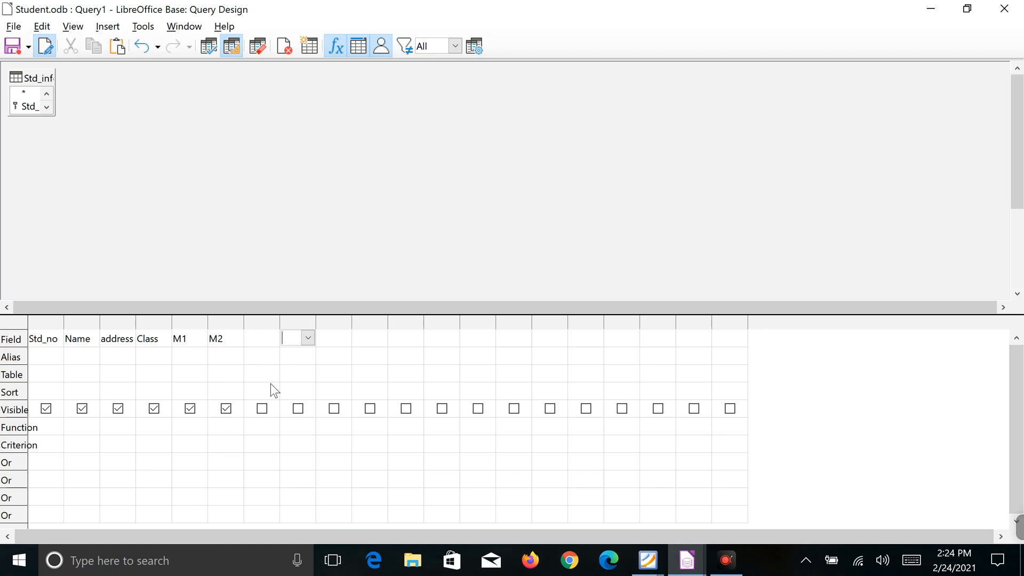
pyautogui.click(254, 326)
pyautogui.click(240, 347)
pyautogui.click(256, 340)
pyautogui.click(272, 340)
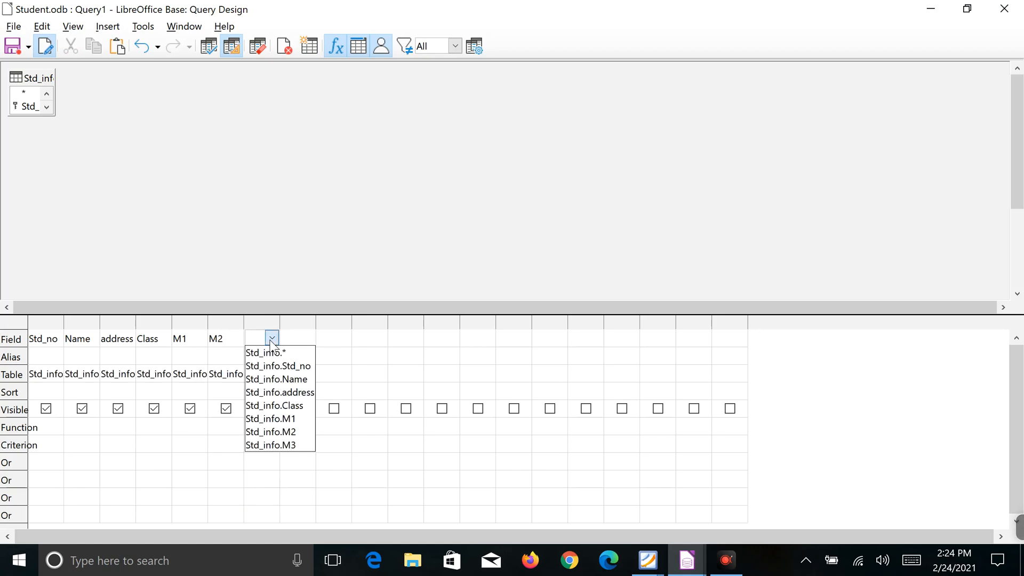
pyautogui.click(287, 445)
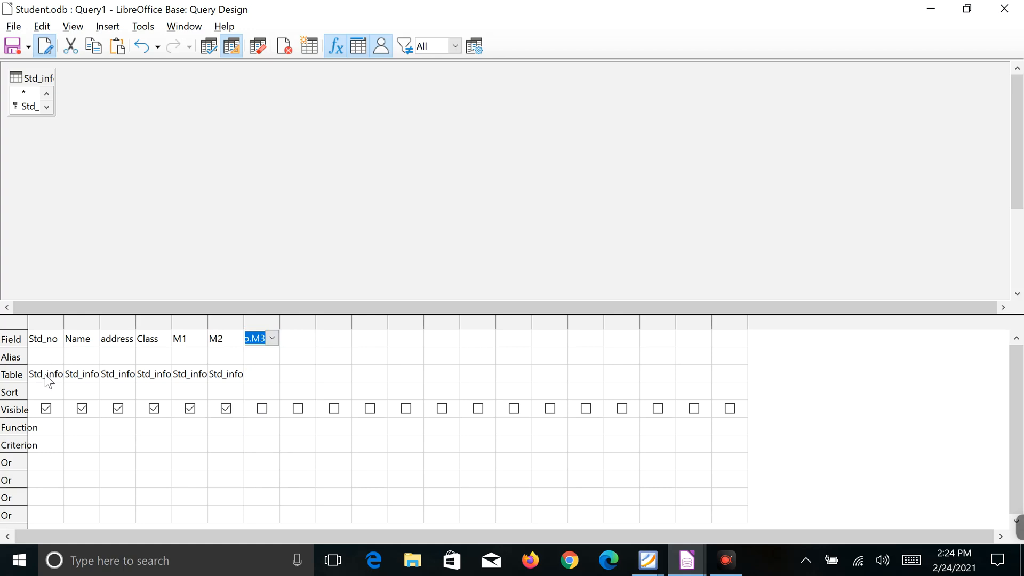
# Commit the M3 field entry and run the query with all seven Std_info fields
pyautogui.click(47, 375)
pyautogui.click(80, 376)
pyautogui.click(115, 375)
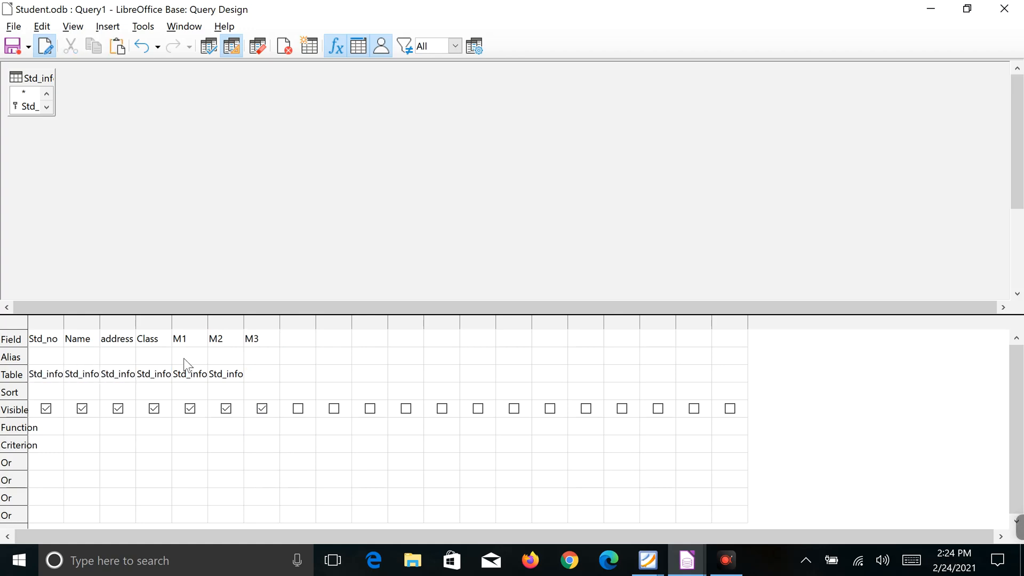
pyautogui.click(70, 344)
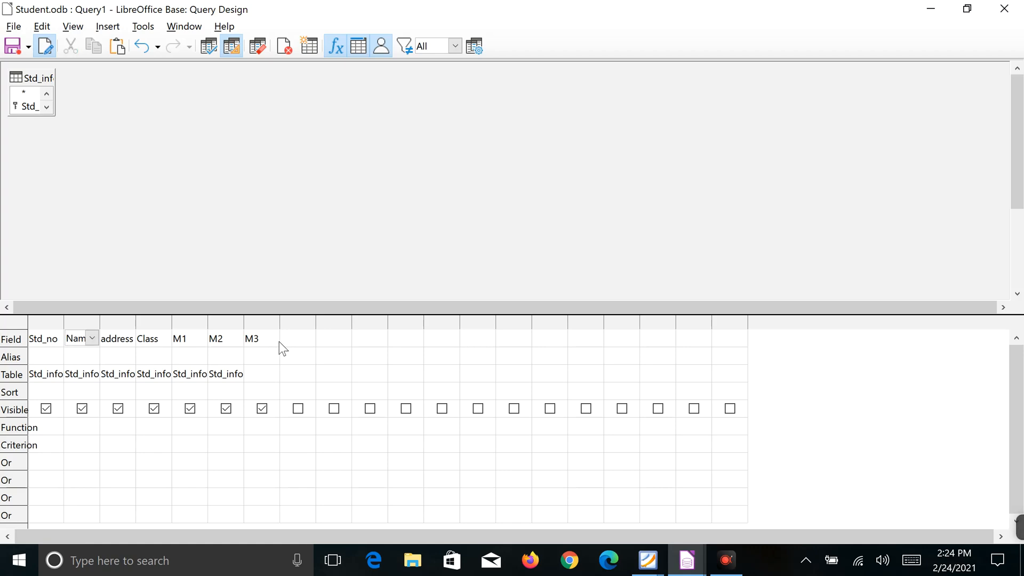
pyautogui.click(209, 47)
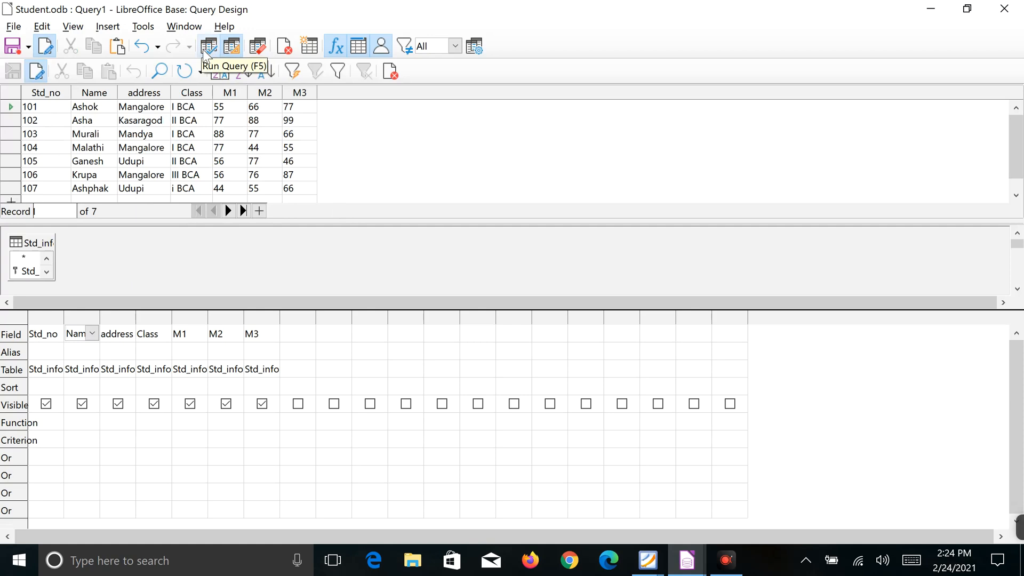
# Read the Filtering data and Field sections in the Fundamentals of Information Technology PDF in Foxit Reader, and return to the Base query design
pyautogui.click(648, 560)
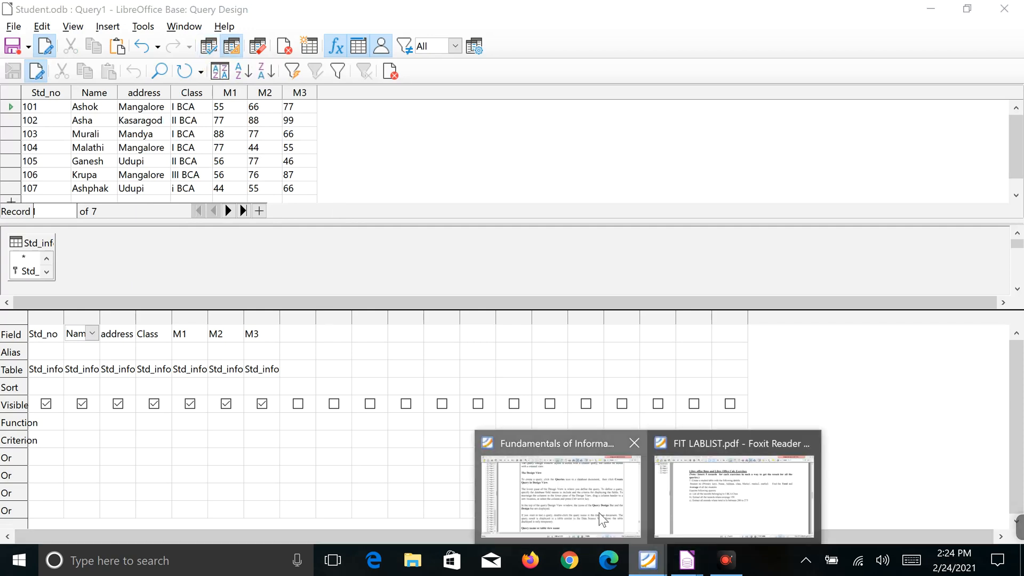
pyautogui.click(599, 513)
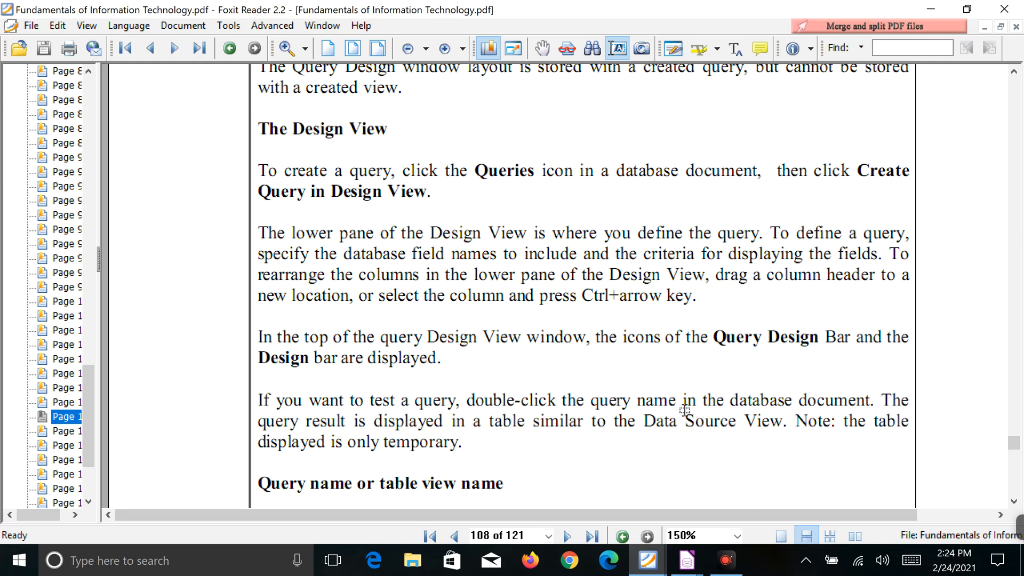
pyautogui.scroll(-5, 685, 410)
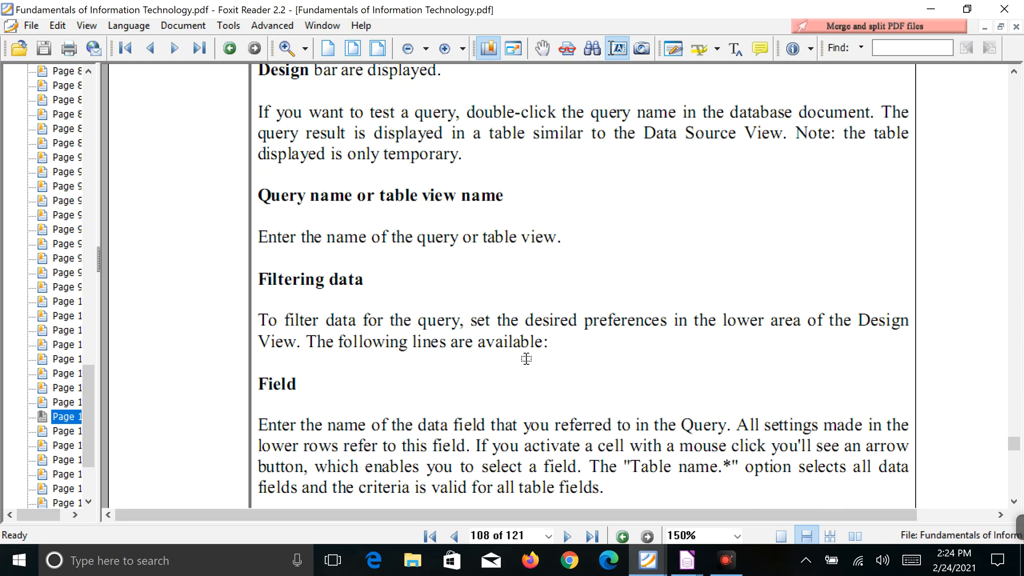
pyautogui.scroll(-2, 527, 358)
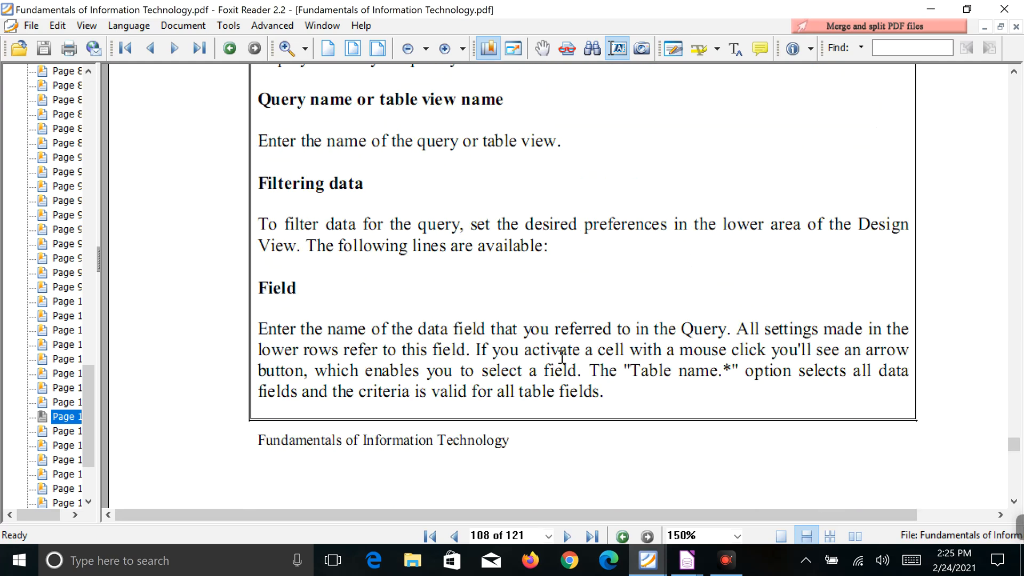
pyautogui.click(687, 560)
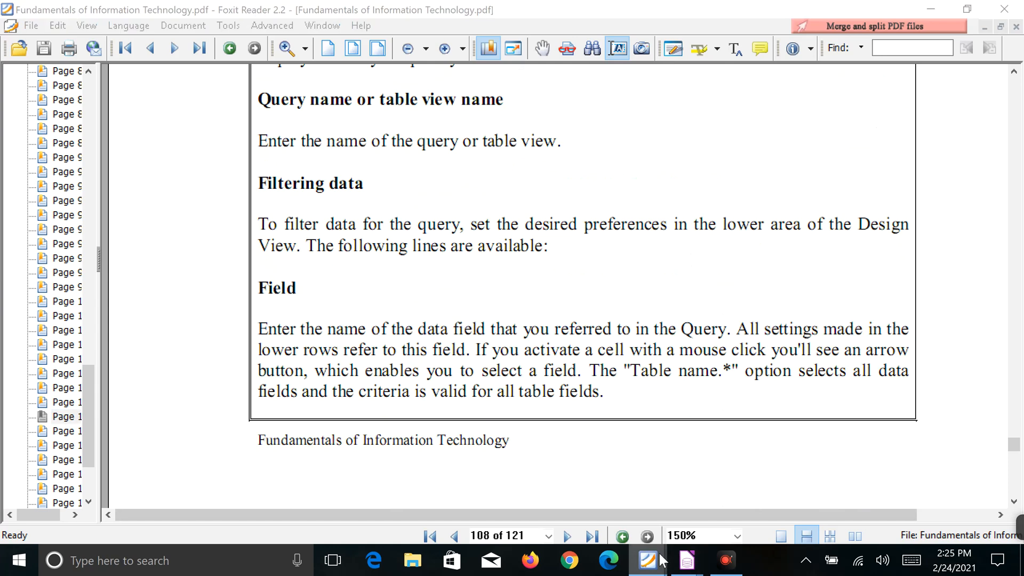
pyautogui.click(637, 532)
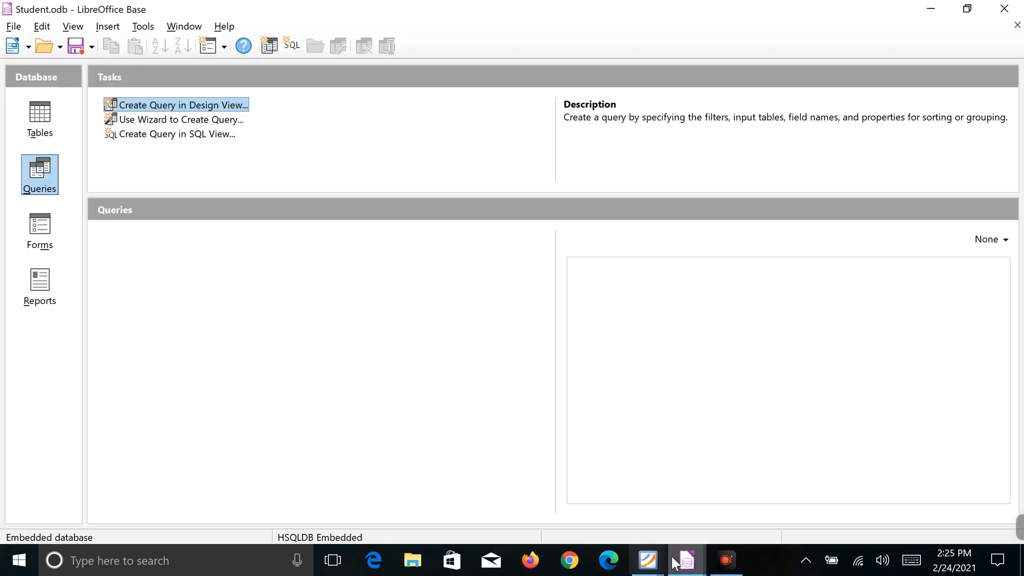
pyautogui.moveTo(687, 560)
pyautogui.click(716, 501)
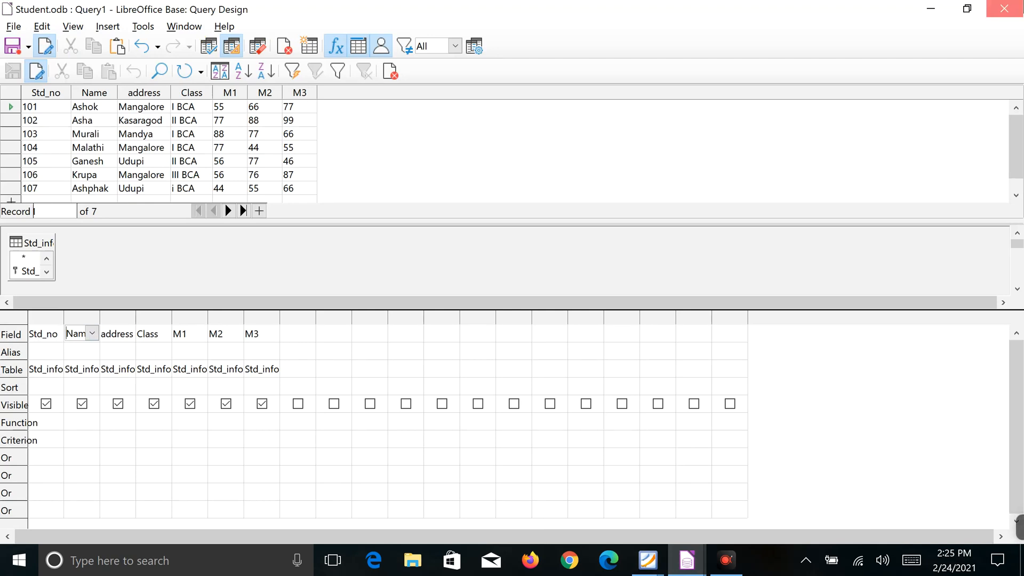
# Close the current query without saving and create a new query in Design View based on the Std_info table
pyautogui.click(1004, 9)
pyautogui.click(538, 298)
pyautogui.click(40, 188)
pyautogui.click(181, 104)
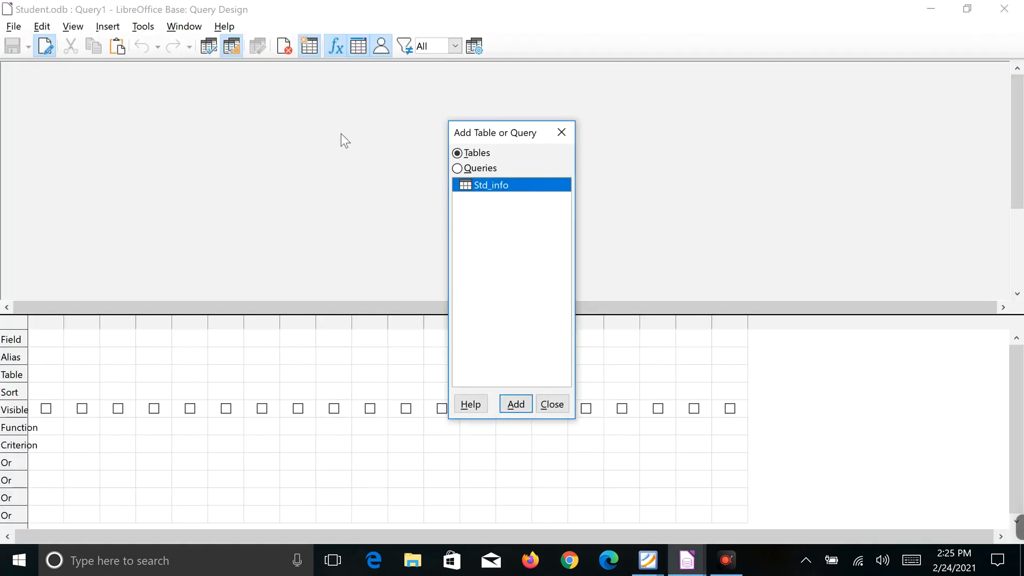
pyautogui.click(515, 404)
# Add Std_no and Name from Std_info as the first and second query columns
pyautogui.click(46, 336)
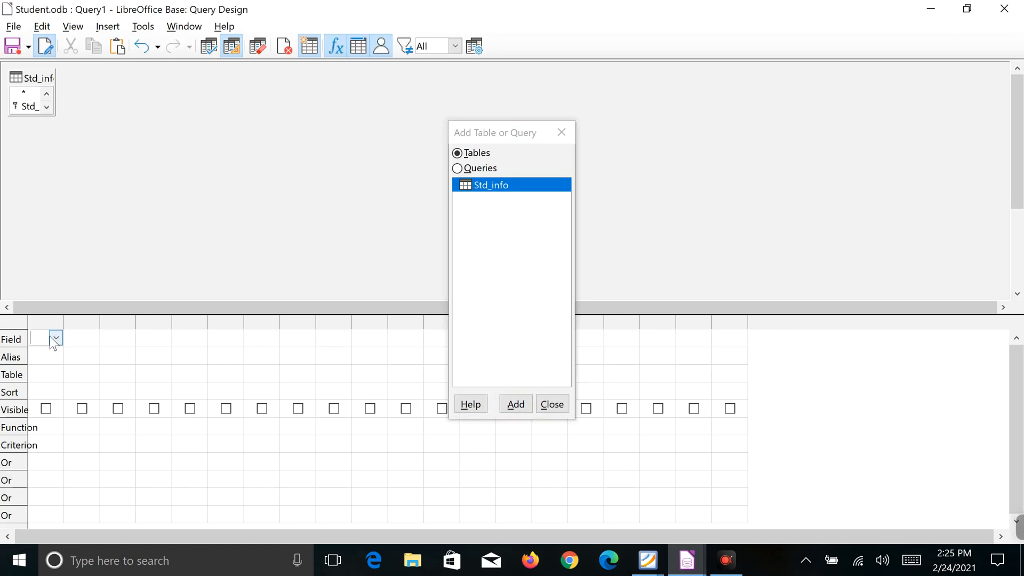
pyautogui.click(55, 338)
pyautogui.click(61, 364)
pyautogui.click(88, 339)
pyautogui.click(92, 337)
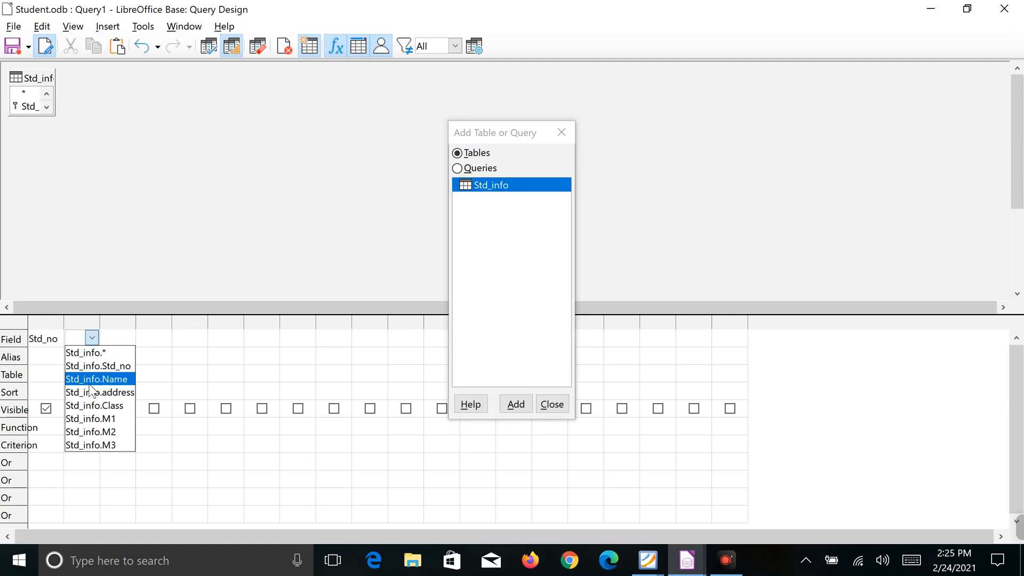
pyautogui.click(91, 383)
# Add the Class field as the third query column and run the query
pyautogui.click(116, 339)
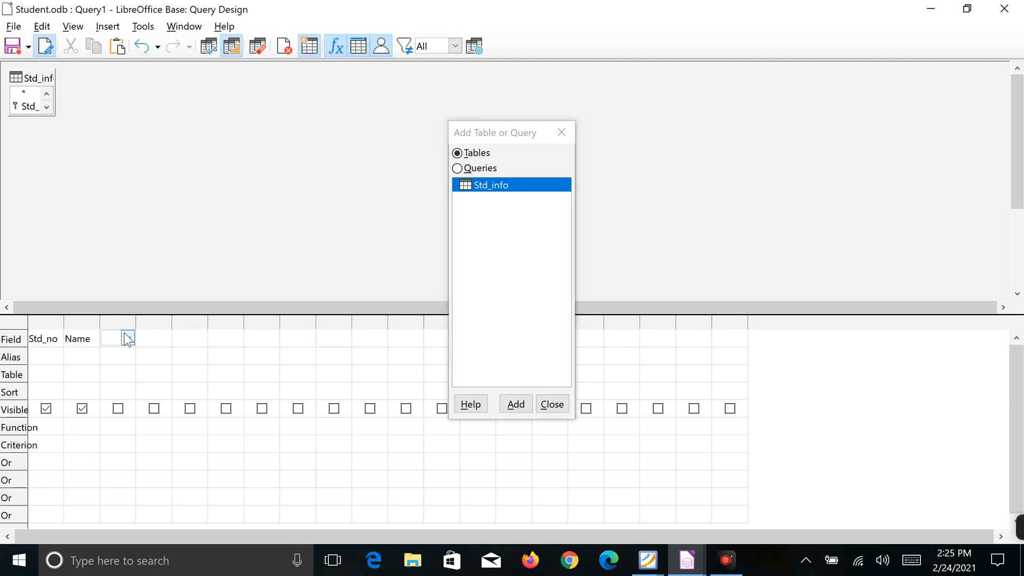
pyautogui.click(128, 338)
pyautogui.click(138, 407)
pyautogui.click(551, 406)
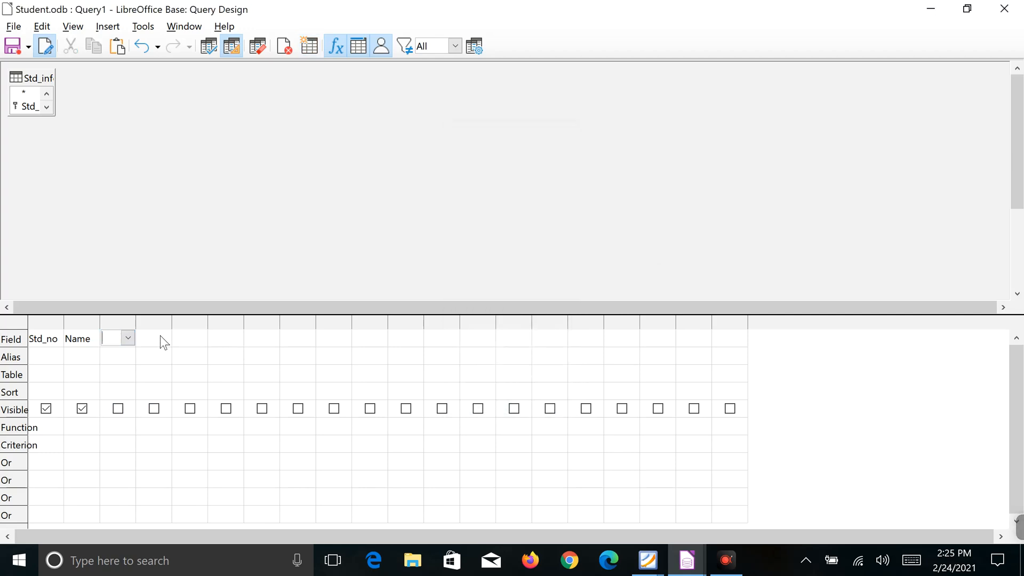
pyautogui.click(128, 337)
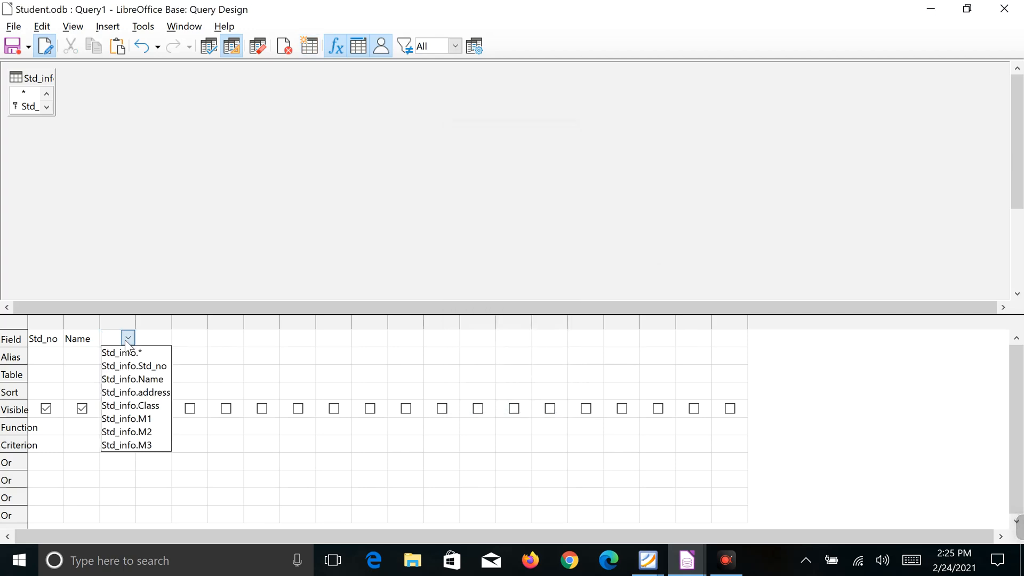
pyautogui.click(117, 405)
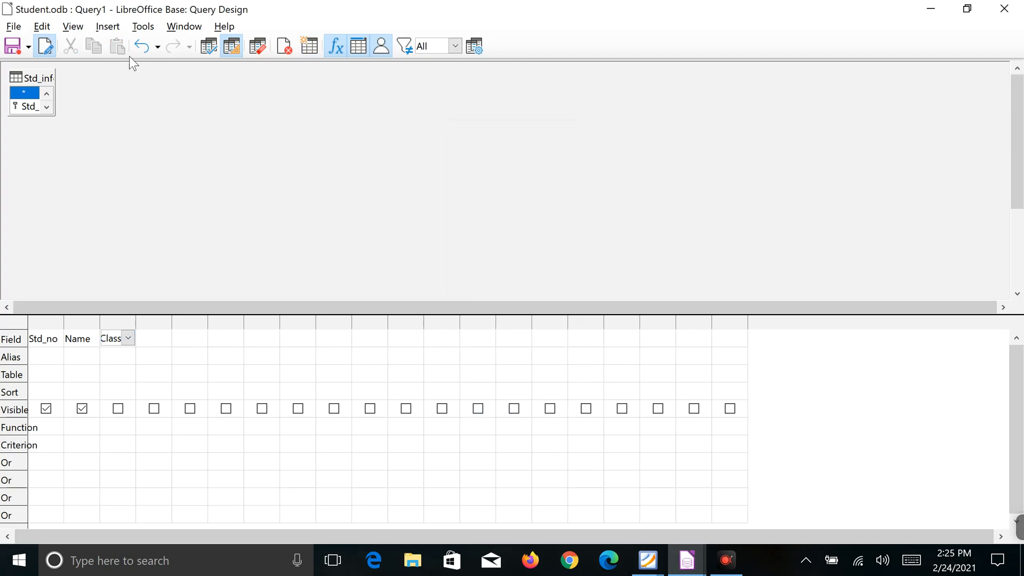
pyautogui.click(204, 48)
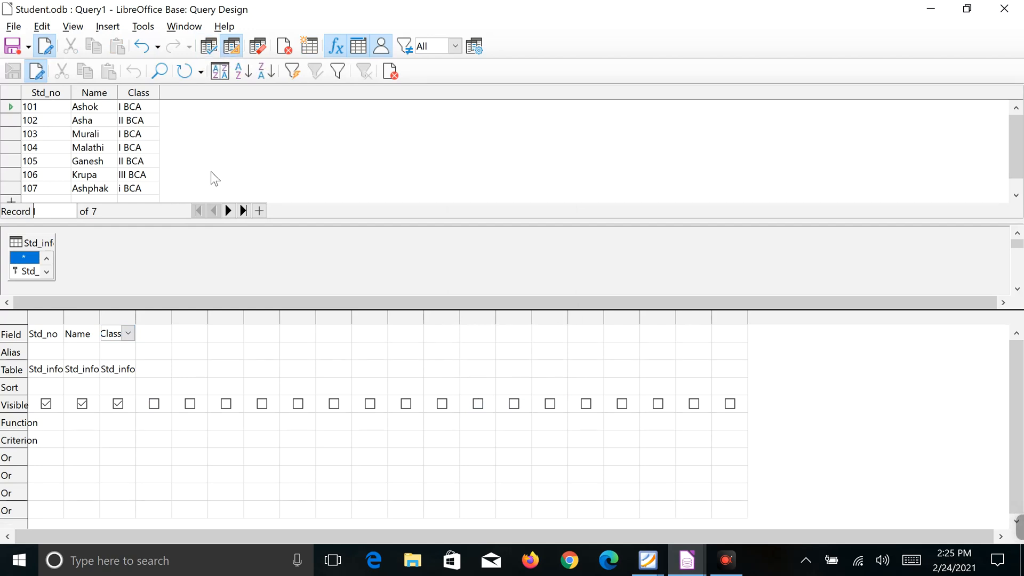
pyautogui.click(53, 334)
pyautogui.click(85, 335)
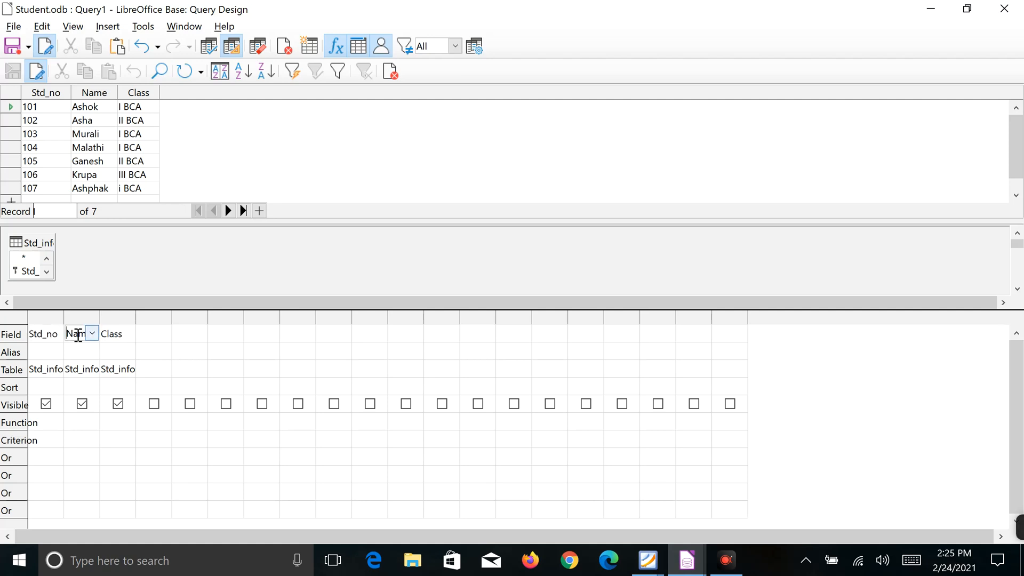
pyautogui.click(60, 337)
pyautogui.click(55, 333)
pyautogui.click(38, 358)
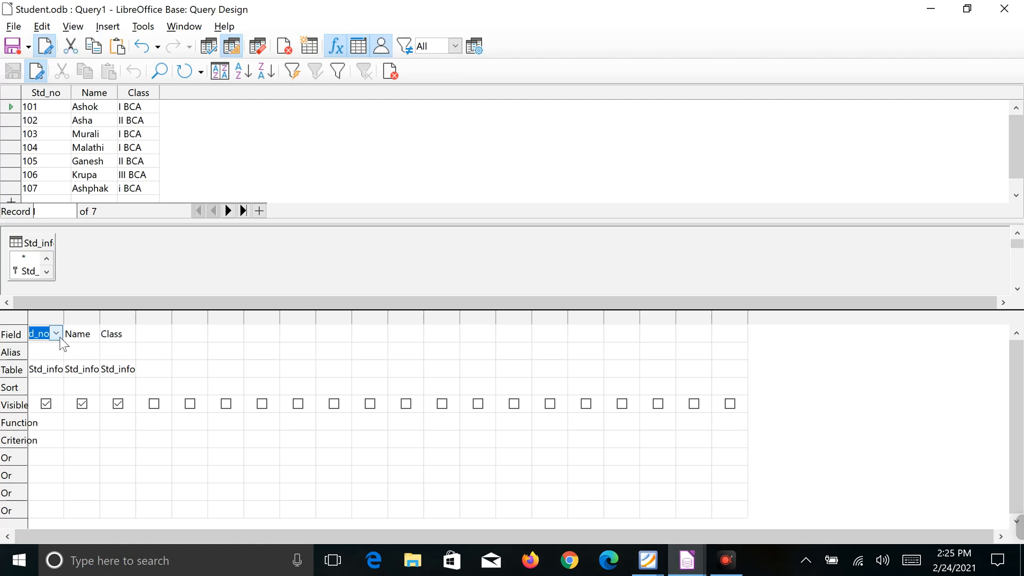
pyautogui.click(88, 337)
pyautogui.click(91, 333)
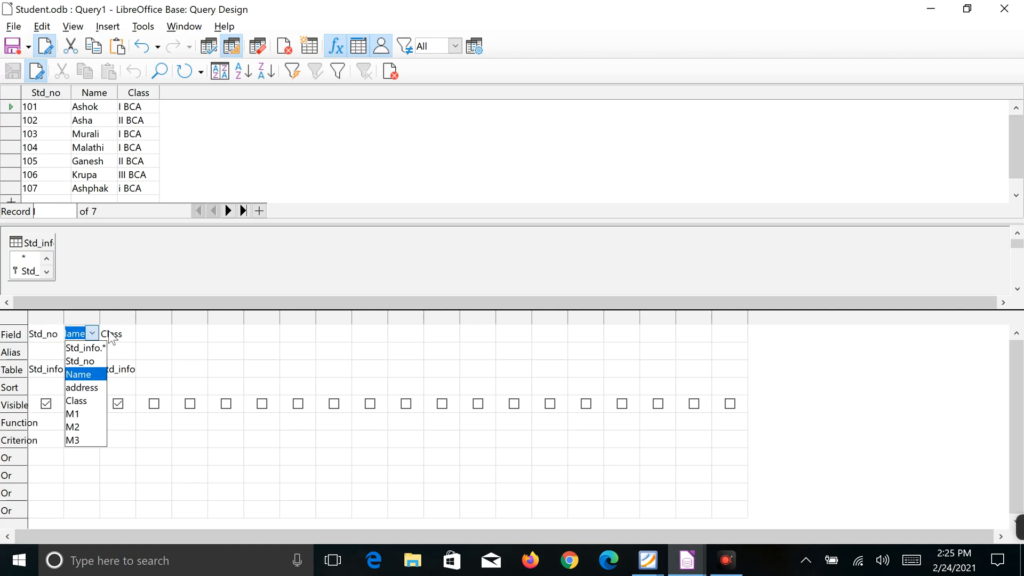
# Change the third query column's field to address and add Class as the fourth column
pyautogui.click(121, 332)
pyautogui.click(120, 332)
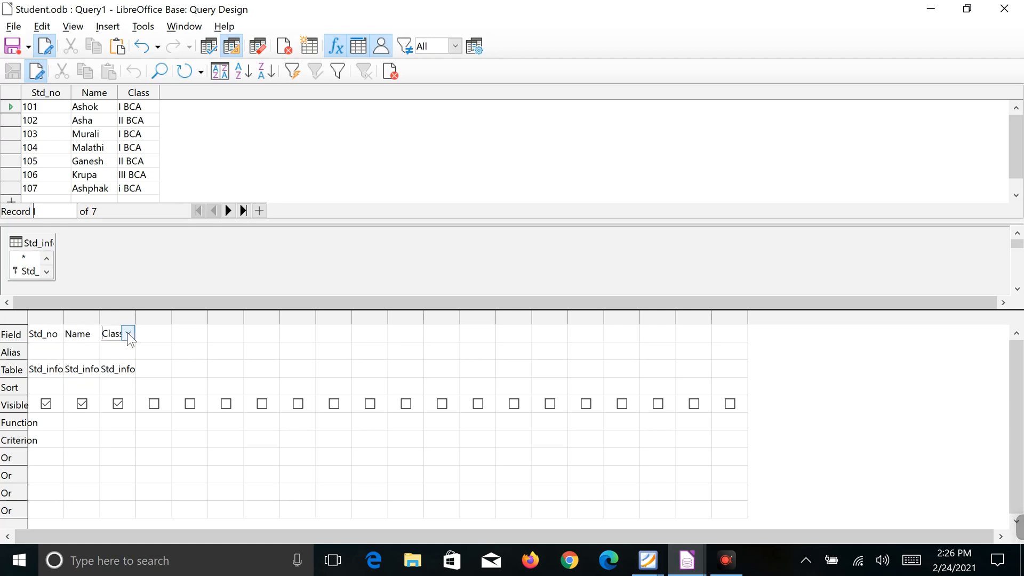
pyautogui.click(129, 334)
pyautogui.click(123, 387)
pyautogui.click(169, 330)
pyautogui.click(164, 332)
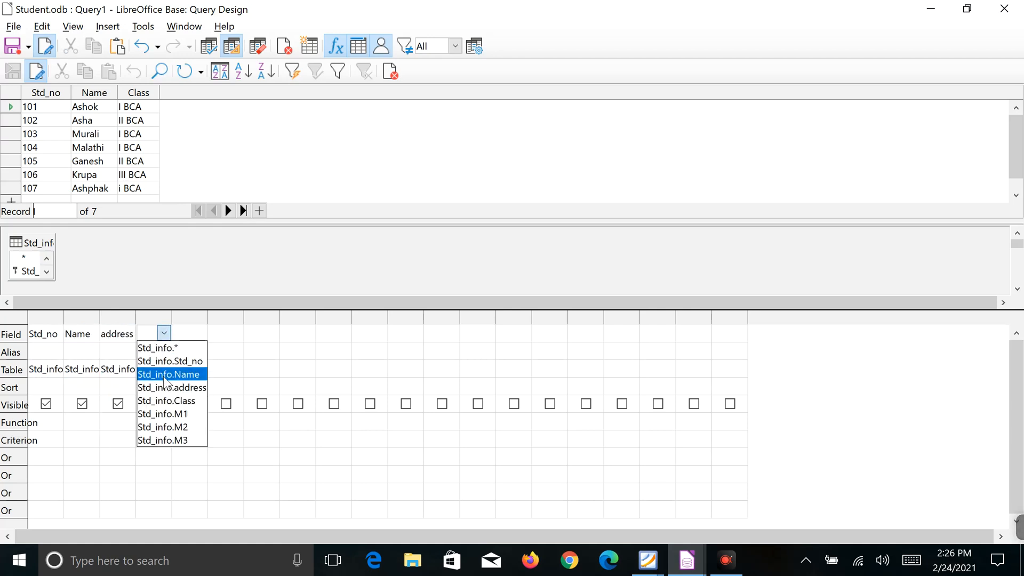
pyautogui.click(167, 400)
# Add the M1 and M2 fields as the fifth and sixth query columns
pyautogui.click(188, 331)
pyautogui.click(200, 333)
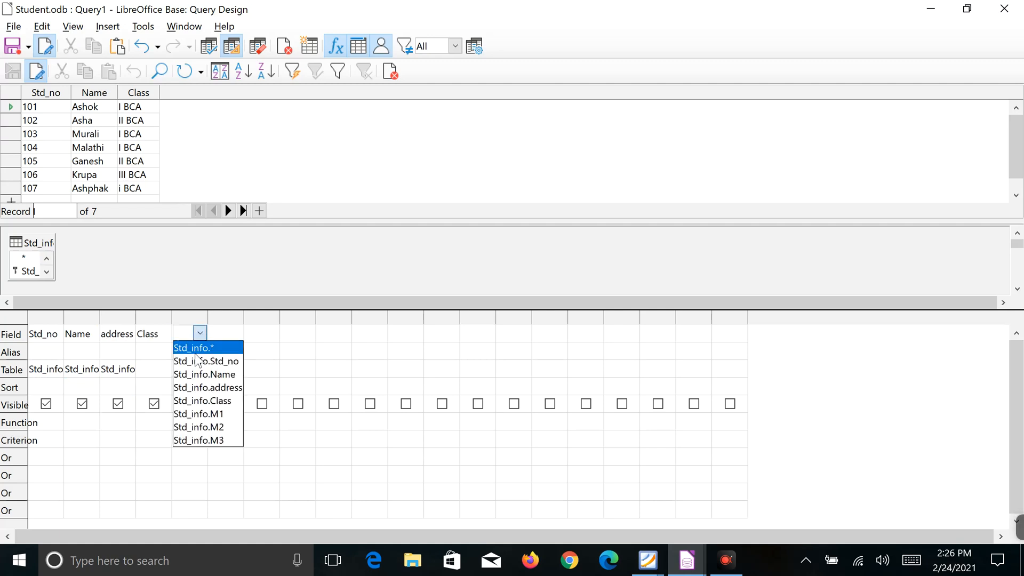
pyautogui.click(197, 414)
pyautogui.click(239, 334)
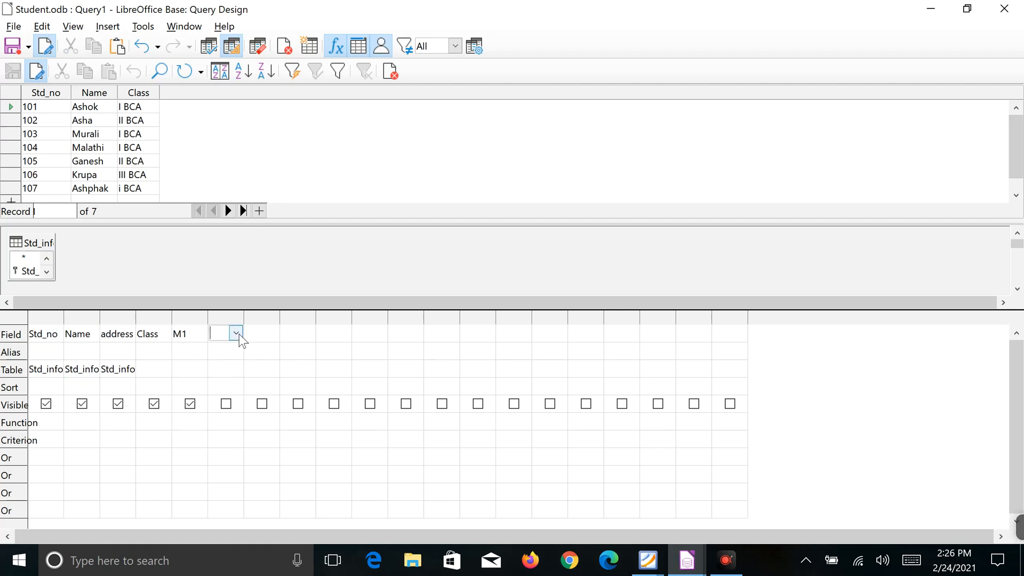
pyautogui.click(236, 333)
pyautogui.click(235, 427)
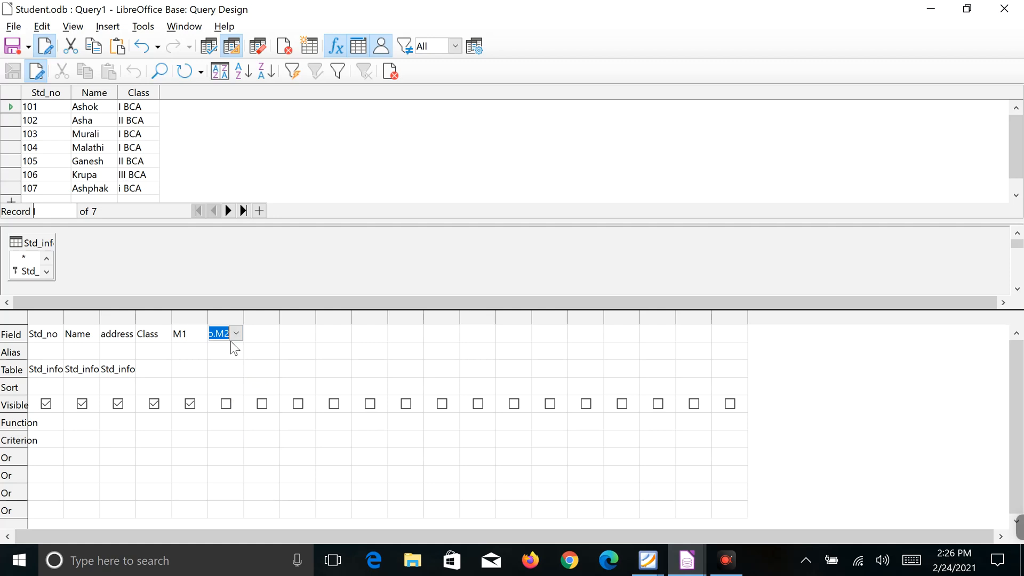
# Add the M3 field as the seventh query column and run the updated query
pyautogui.click(267, 333)
pyautogui.click(272, 333)
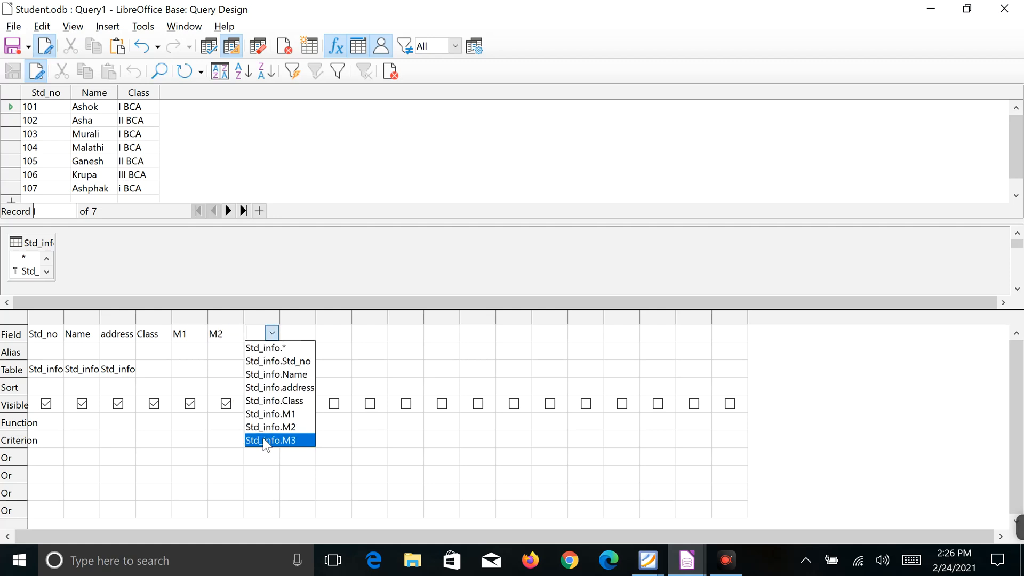
pyautogui.click(263, 438)
pyautogui.click(302, 335)
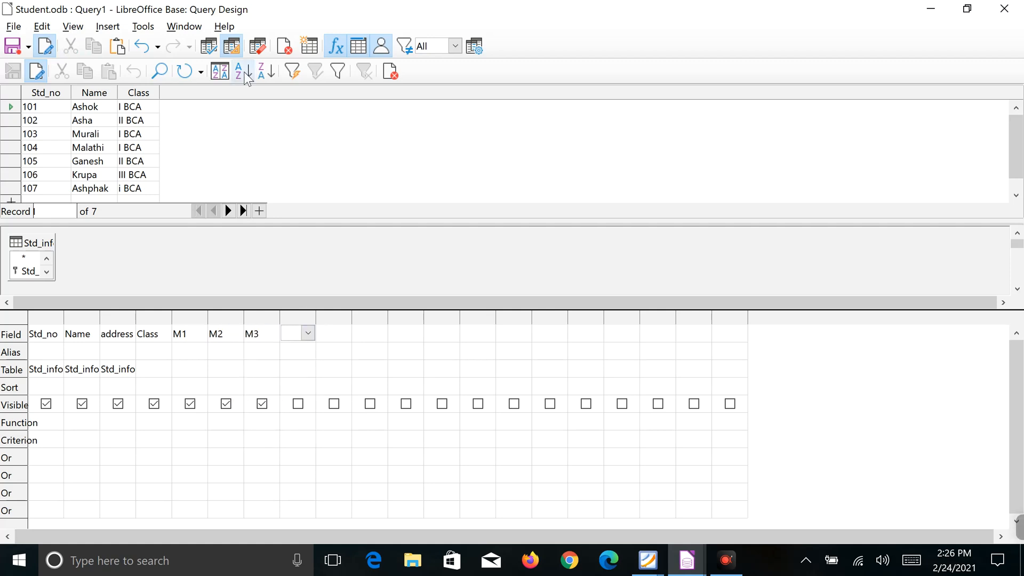
pyautogui.click(205, 49)
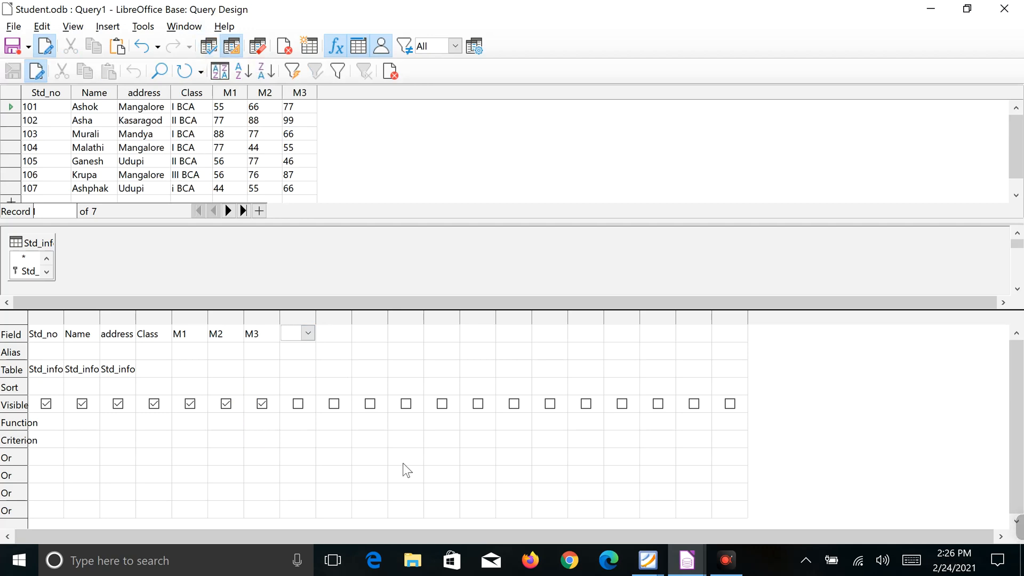
# Switch to the Fundamentals of Information Technology PDF in Foxit Reader and read the Alias section on page 109
pyautogui.click(652, 571)
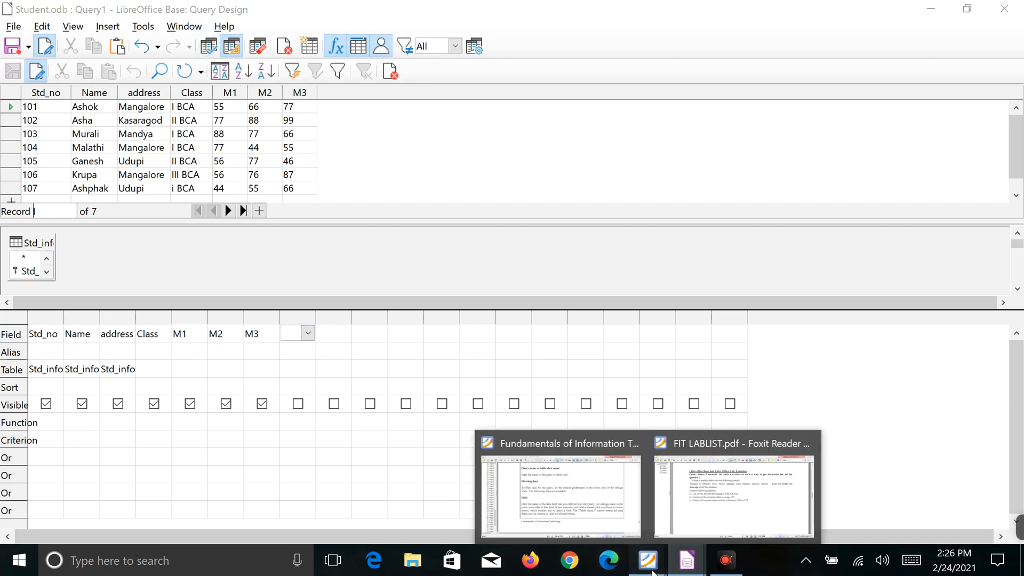
pyautogui.click(555, 499)
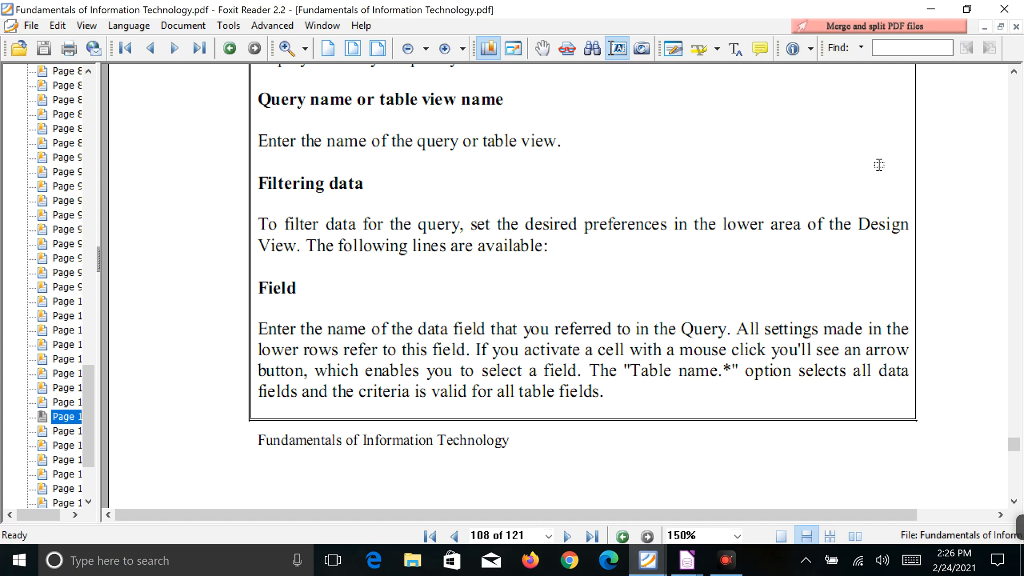
pyautogui.scroll(-5, 581, 243)
pyautogui.scroll(-2, 580, 245)
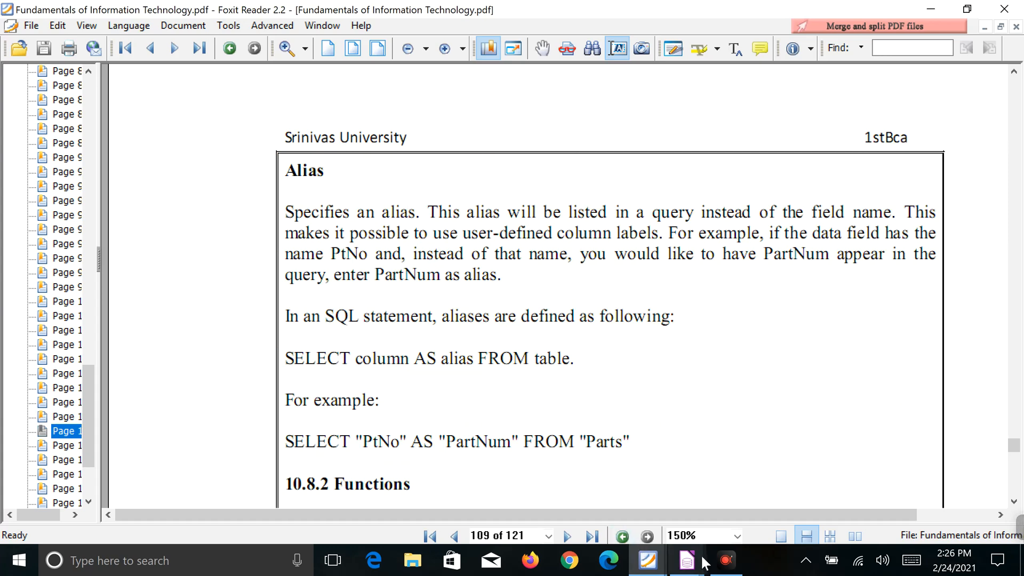
# Switch to the Query Design window in LibreOffice Base and enter the expression M1+M2+M3 as the ninth column's field
pyautogui.click(677, 570)
pyautogui.click(602, 482)
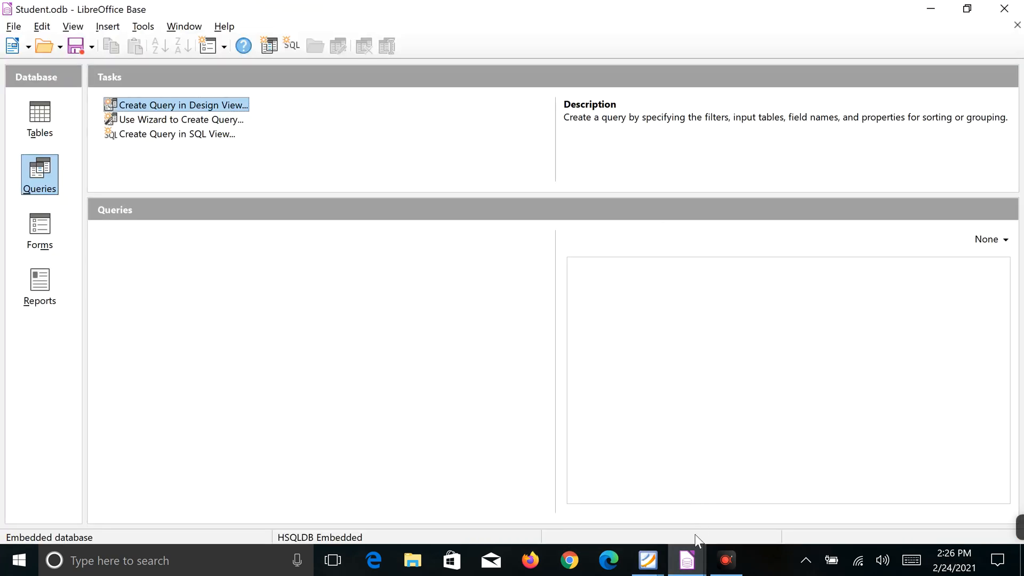
pyautogui.moveTo(683, 571)
pyautogui.click(744, 496)
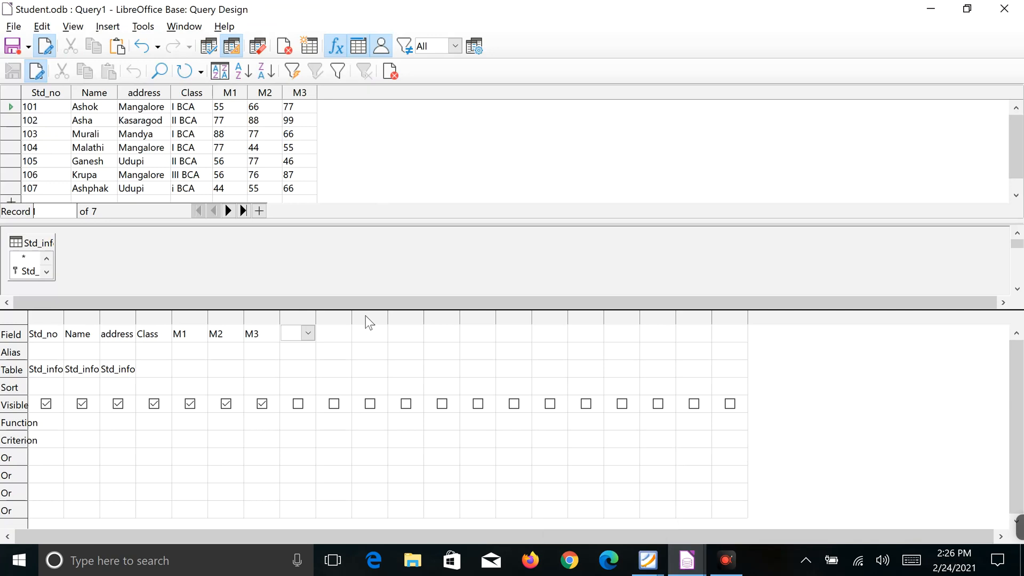
pyautogui.click(342, 340)
pyautogui.click(344, 334)
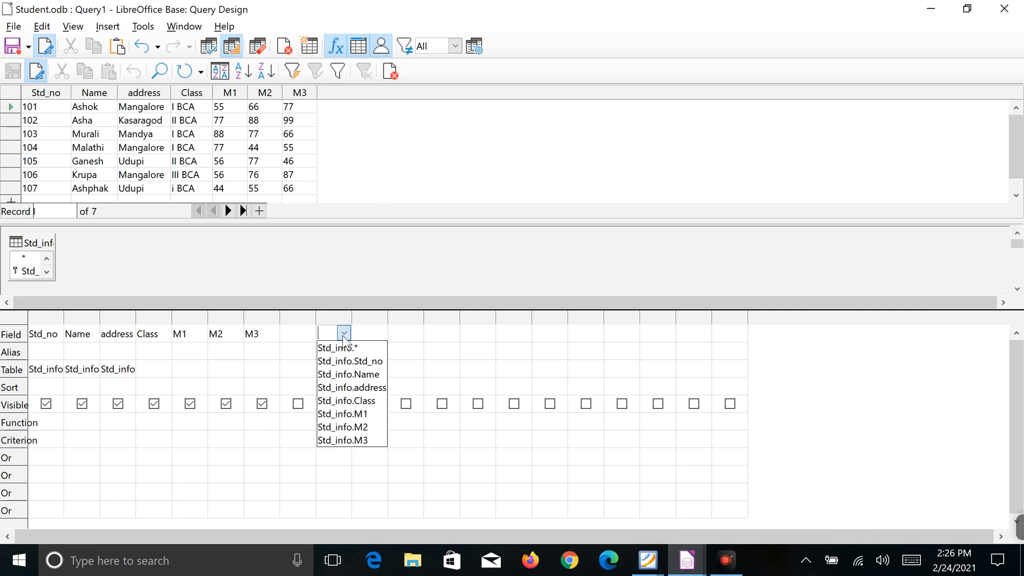
pyautogui.click(332, 331)
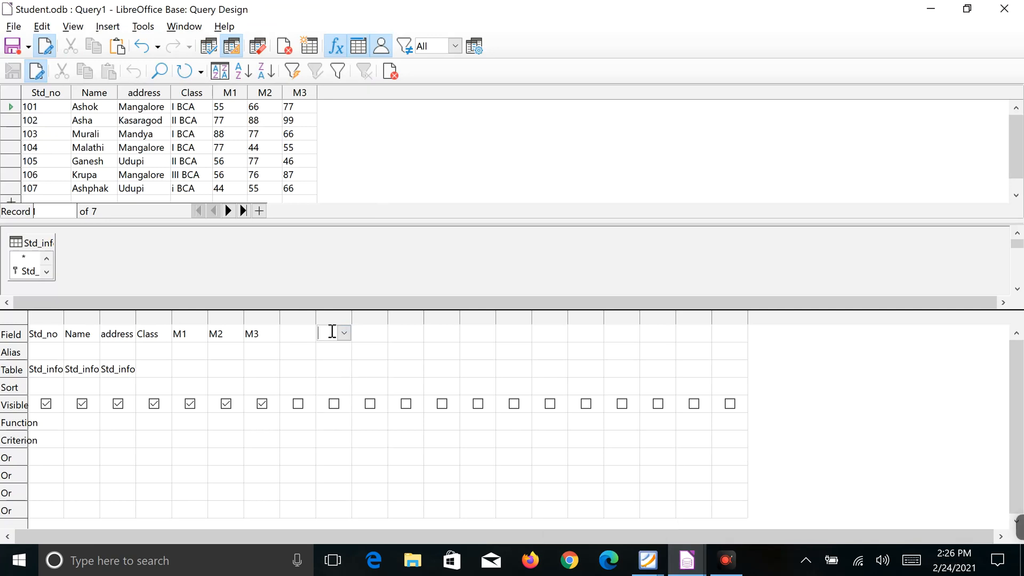
pyautogui.write('M')
pyautogui.write('1')
pyautogui.write('+')
pyautogui.write('M2+')
pyautogui.write('M3')
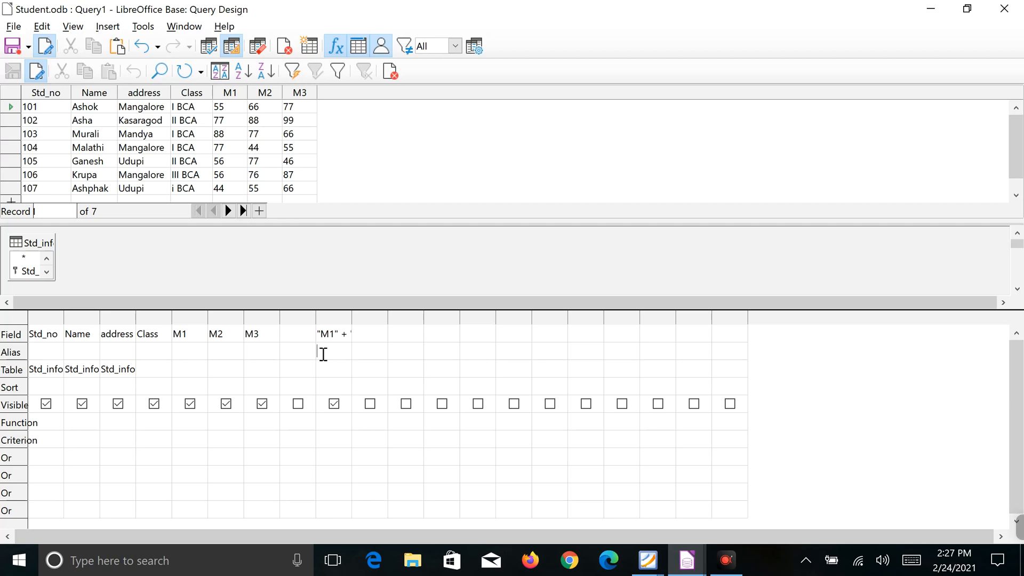
# Widen the expression's design column, run the query, and slightly narrow the sum column in the results
pyautogui.moveTo(352, 318); pyautogui.dragTo(441, 318)
pyautogui.click(331, 351)
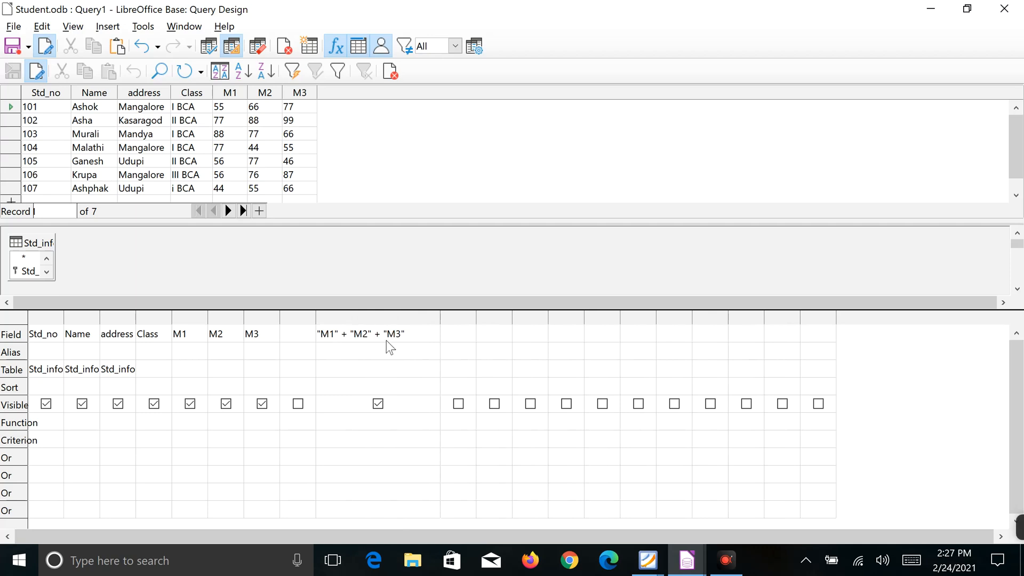
pyautogui.click(208, 47)
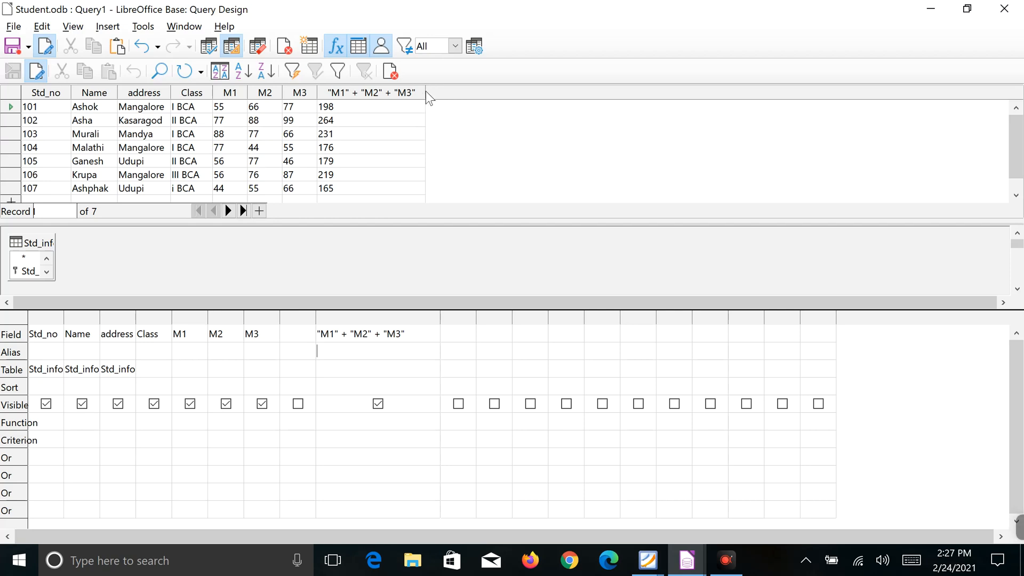
pyautogui.moveTo(426, 92)
pyautogui.mouseDown()
pyautogui.moveTo(404, 93)
pyautogui.moveTo(414, 93)
pyautogui.mouseUp()
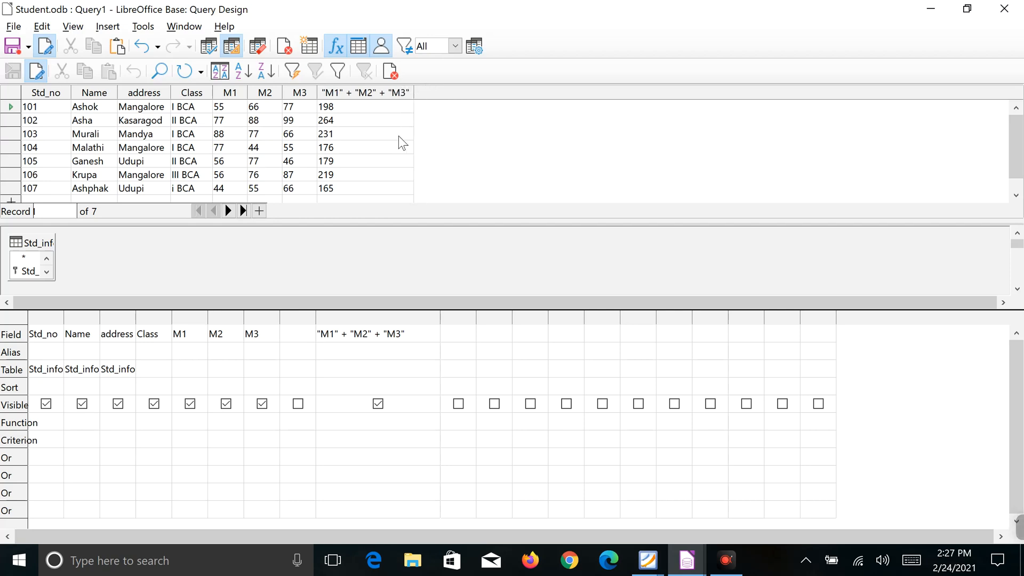
# Give the M1+M2+M3 column the alias Total and rerun the query
pyautogui.click(384, 352)
pyautogui.write('Total')
pyautogui.click(373, 369)
pyautogui.click(384, 351)
pyautogui.click(220, 47)
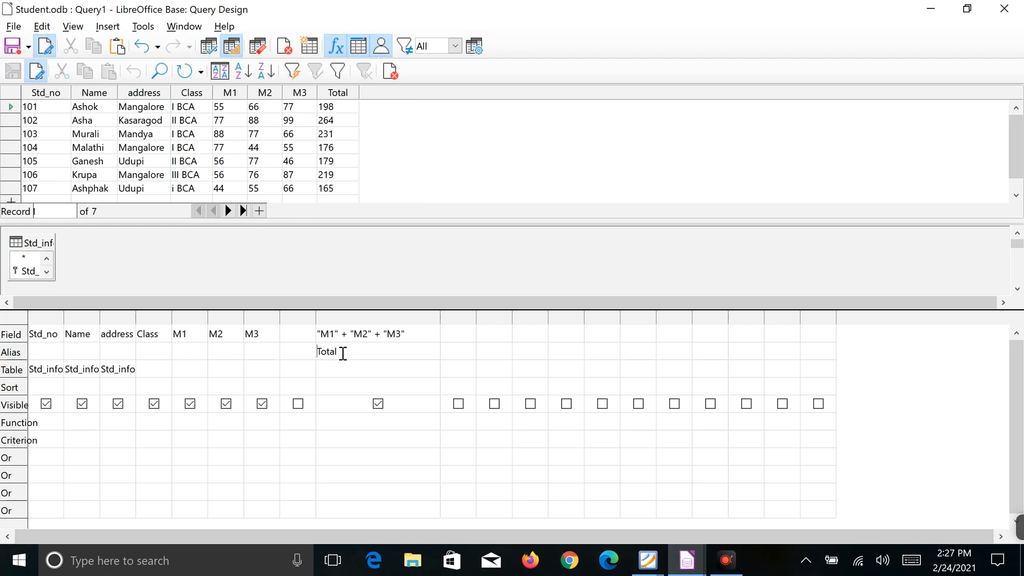
# Switch to the Fundamentals of Information Technology PDF in Foxit Reader and read section 10.8.2 on the query function options
pyautogui.click(687, 571)
pyautogui.click(744, 513)
pyautogui.click(682, 569)
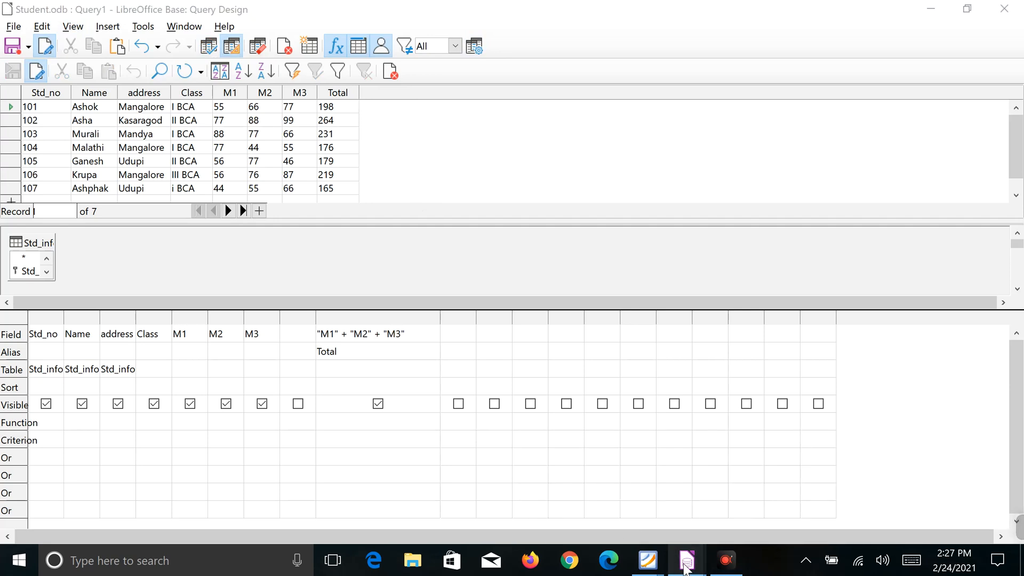
pyautogui.click(620, 532)
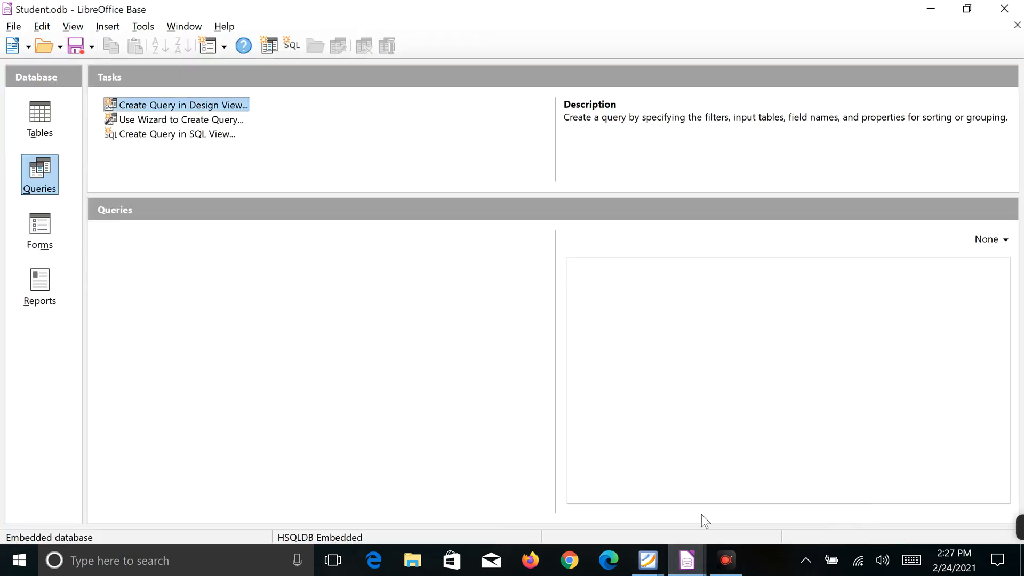
pyautogui.click(648, 564)
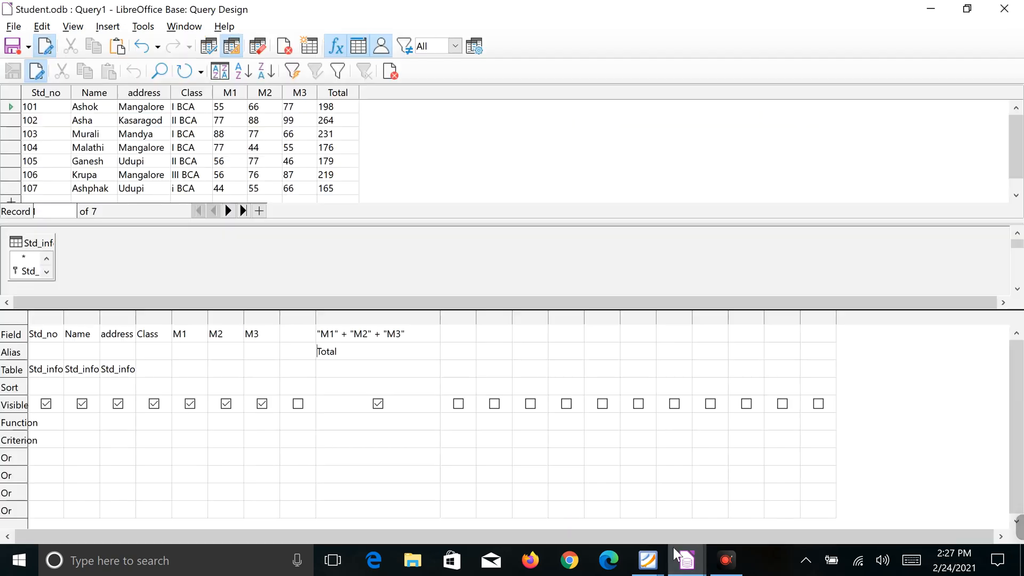
pyautogui.moveTo(648, 569)
pyautogui.click(609, 512)
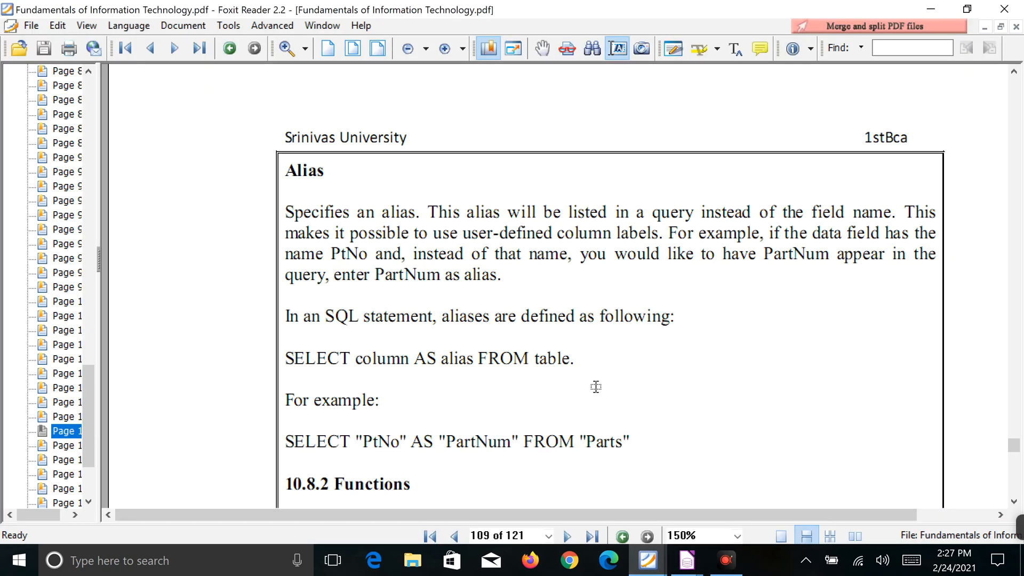
pyautogui.scroll(-3, 595, 385)
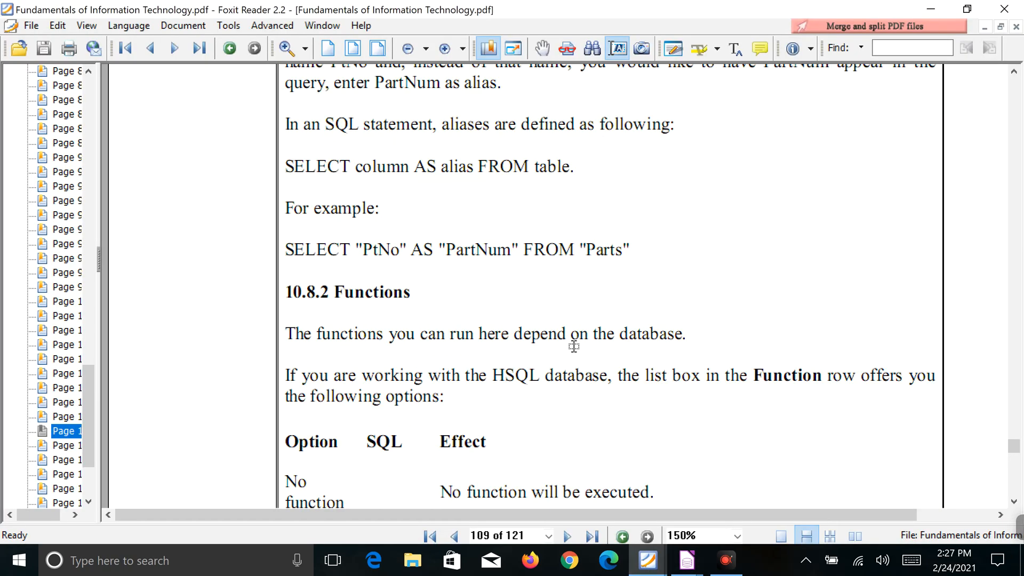
pyautogui.scroll(-2, 571, 348)
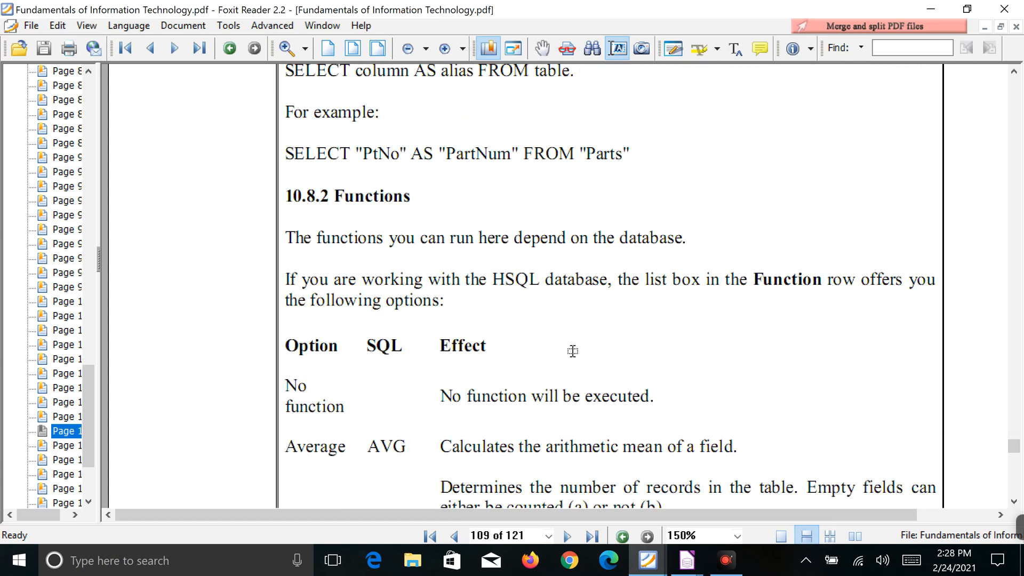
pyautogui.scroll(-2, 571, 354)
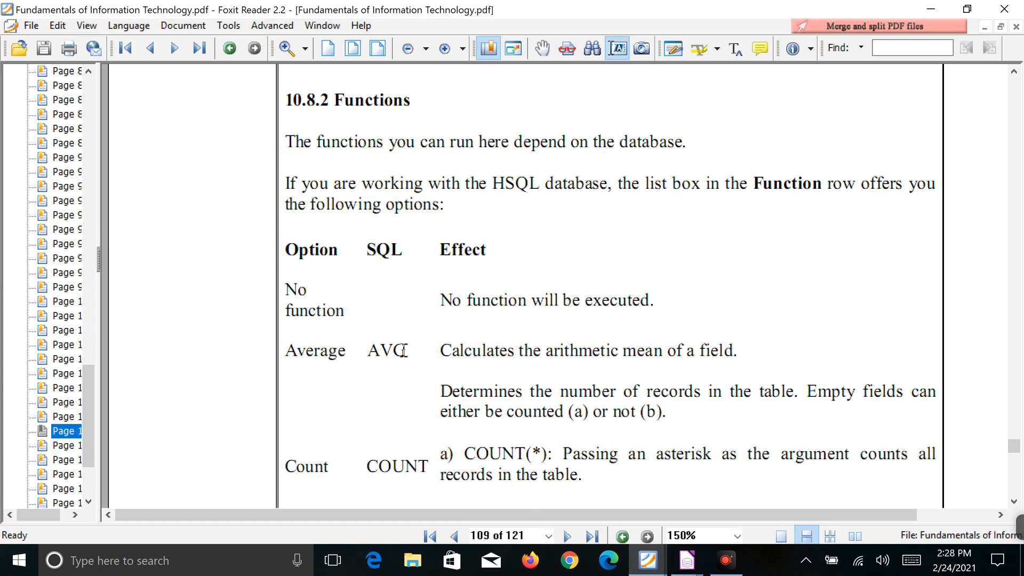
pyautogui.scroll(-2, 411, 350)
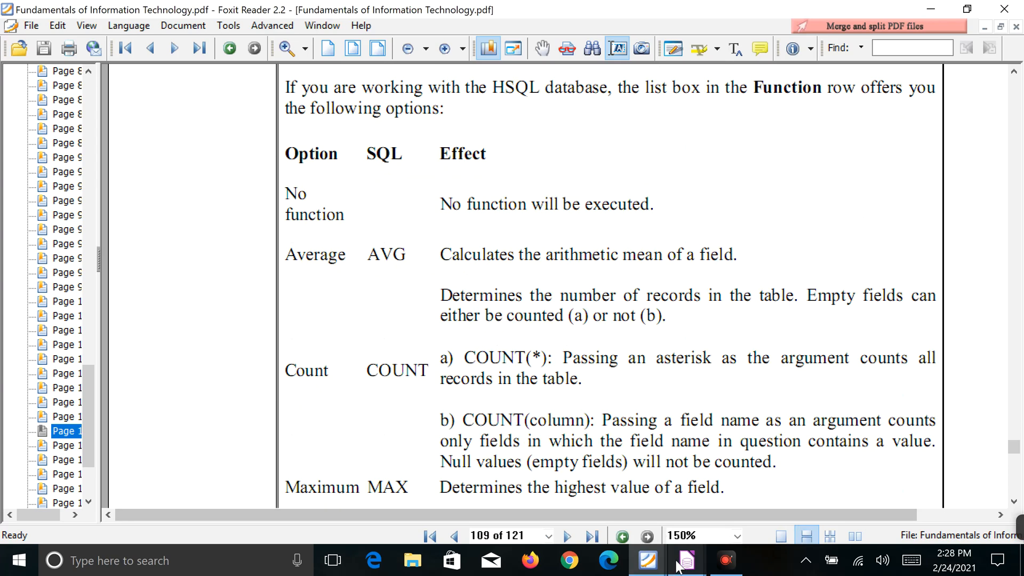
# Return to the Query Design window in LibreOffice Base and save the query as Total
pyautogui.moveTo(687, 560)
pyautogui.click(720, 505)
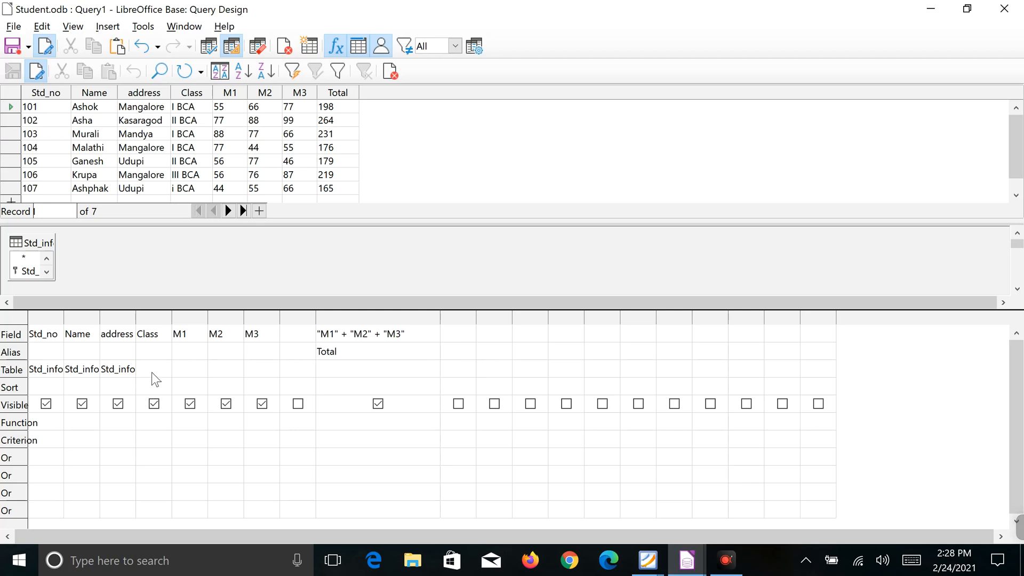
pyautogui.click(463, 350)
pyautogui.press('BackSpace')
pyautogui.click(12, 47)
pyautogui.moveTo(526, 267); pyautogui.dragTo(491, 268)
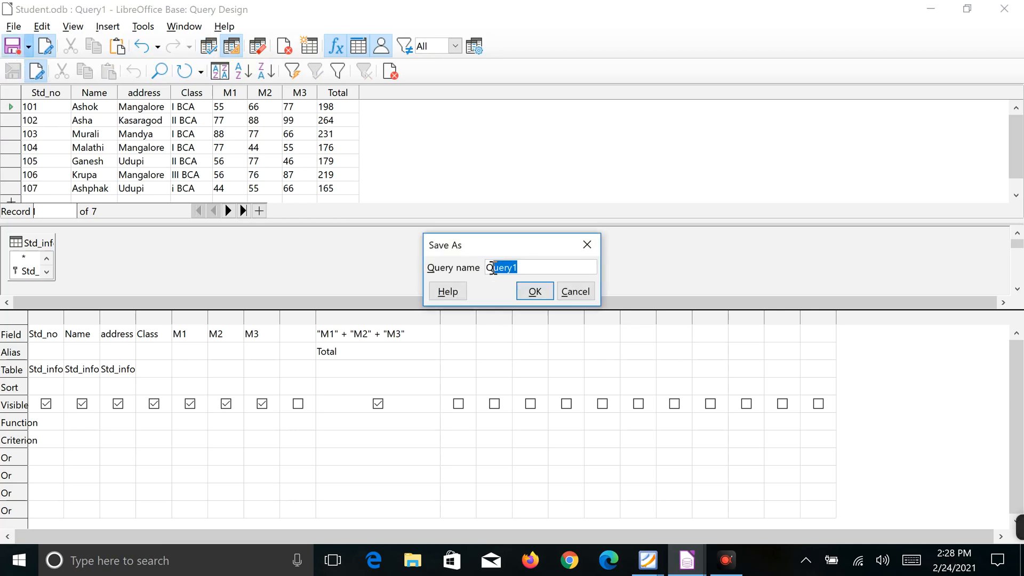
pyautogui.write('Total')
pyautogui.click(535, 290)
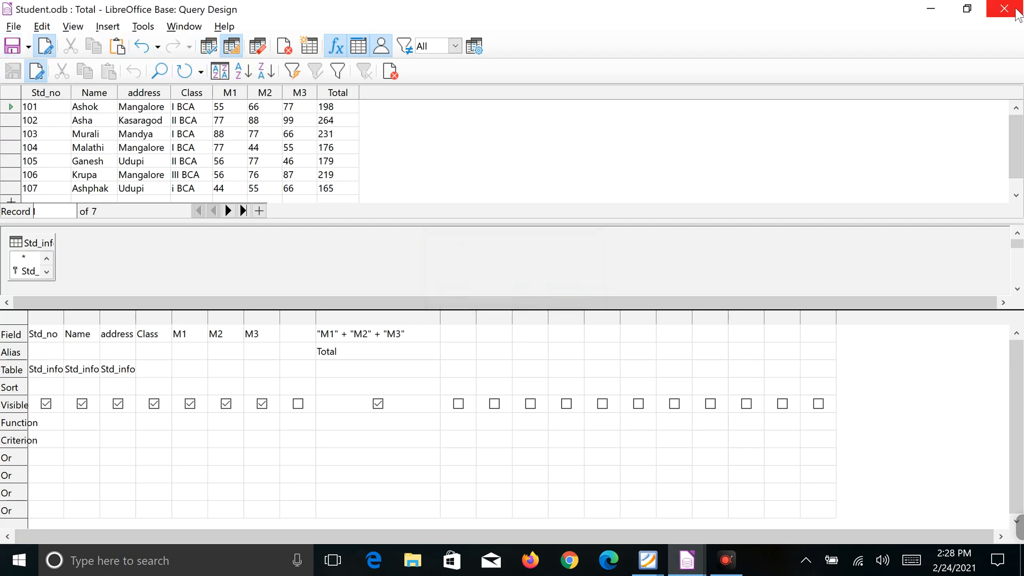
# Go back to the database's queries and create a new query in Design View with the Total query as its source
pyautogui.click(686, 566)
pyautogui.click(687, 567)
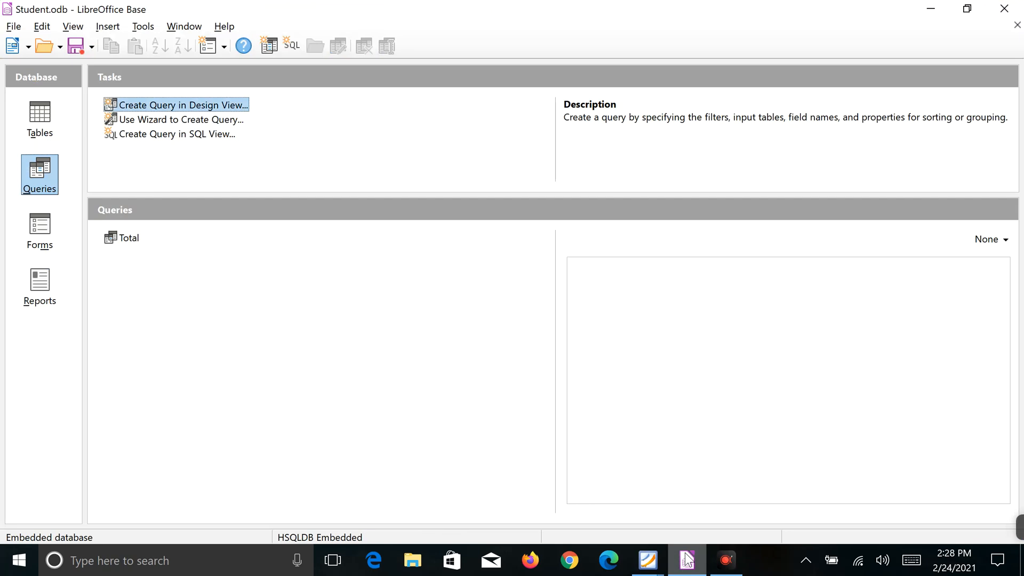
pyautogui.click(54, 179)
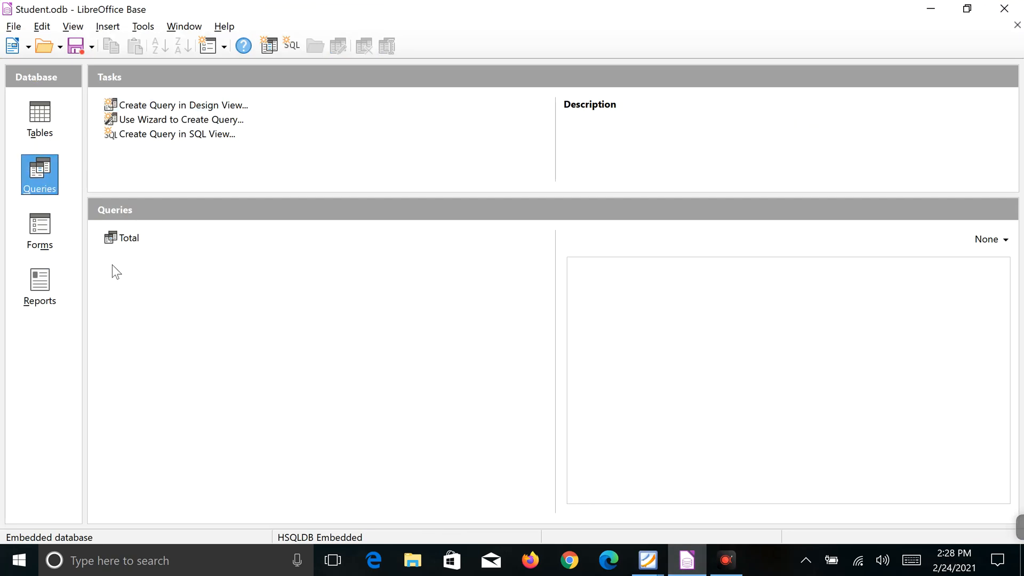
pyautogui.click(150, 106)
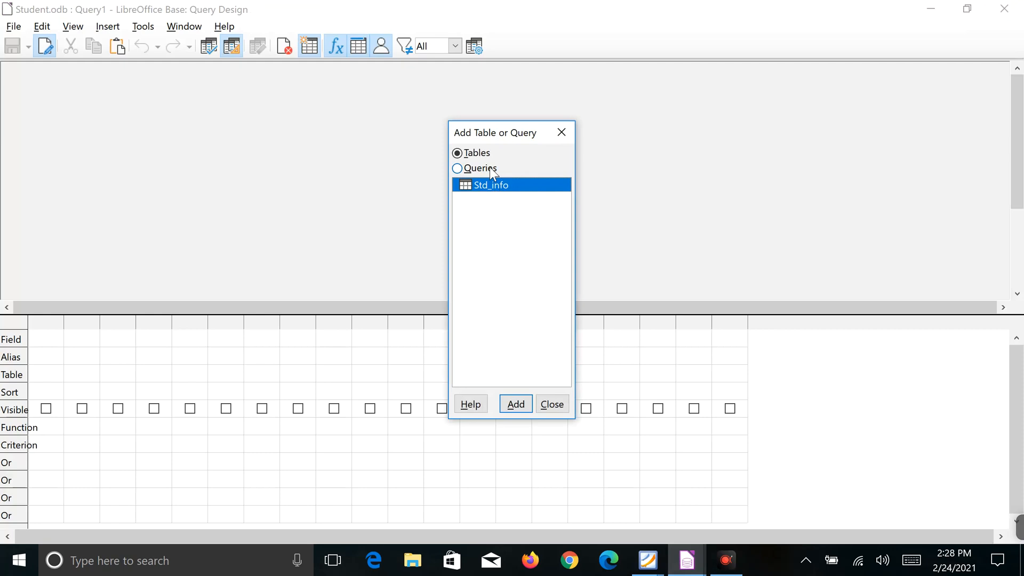
pyautogui.click(490, 168)
pyautogui.click(479, 187)
pyautogui.click(515, 405)
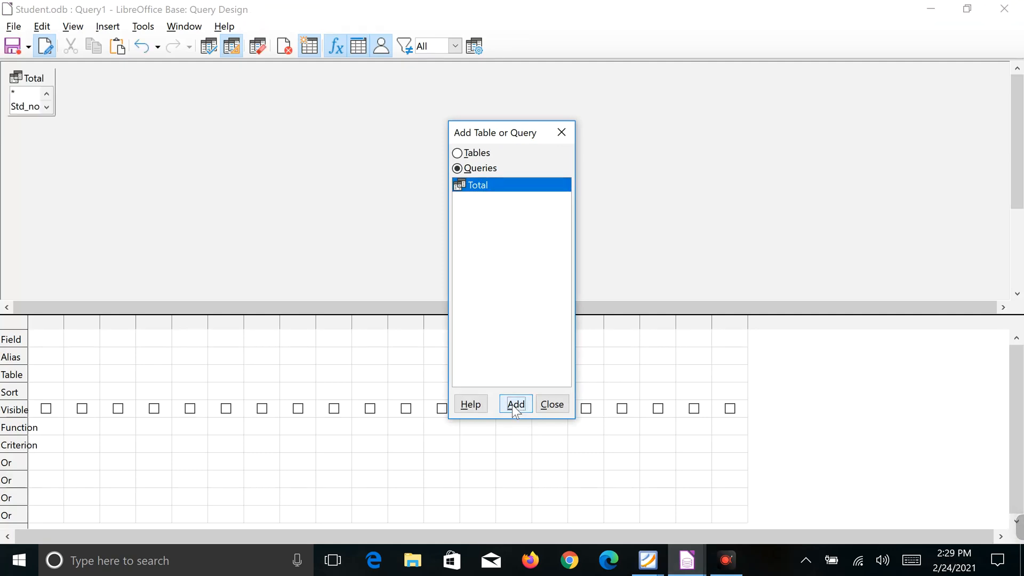
pyautogui.click(556, 132)
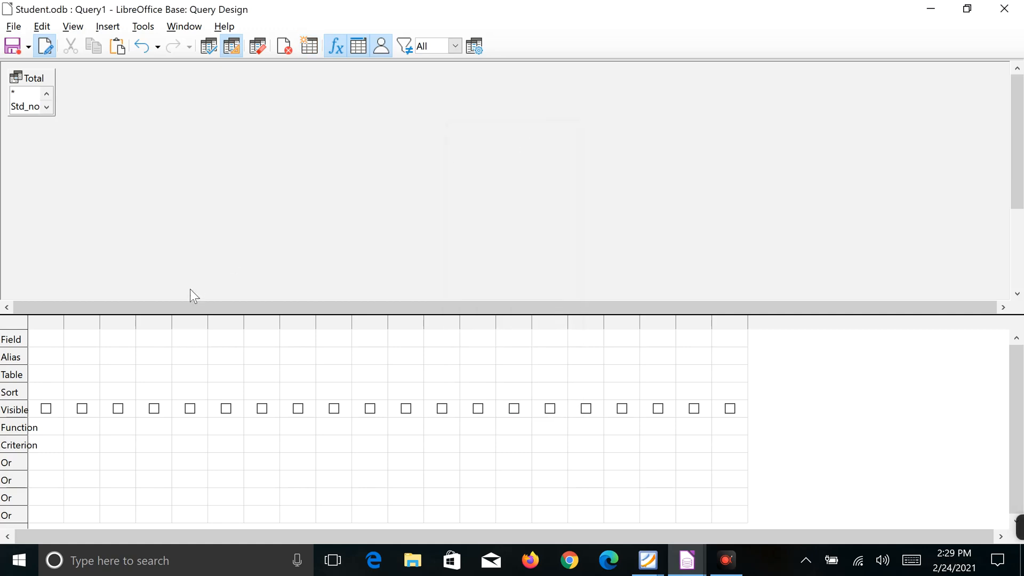
# Set Std_no and Name from the Total query as the first and second columns
pyautogui.click(63, 341)
pyautogui.click(57, 339)
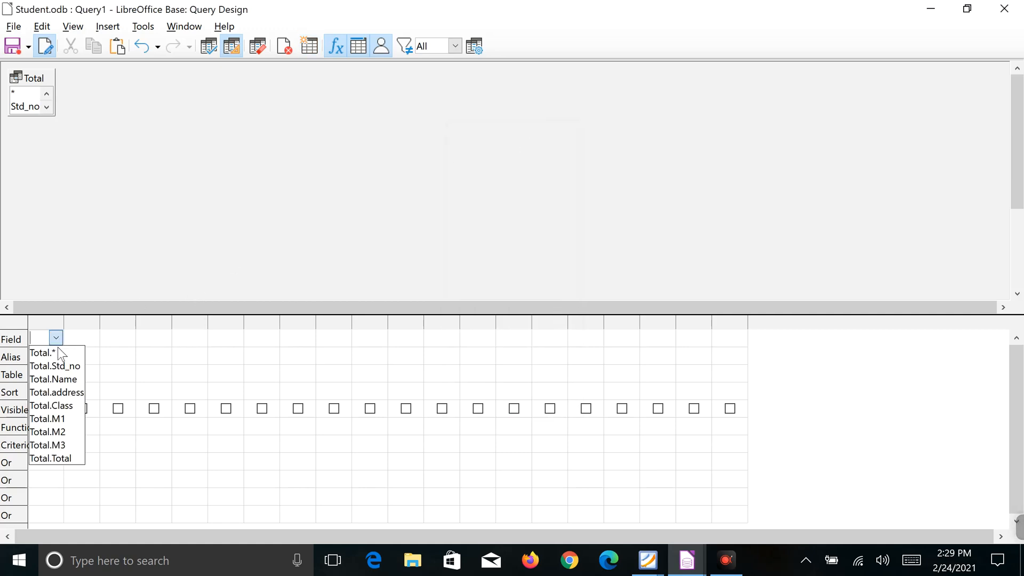
pyautogui.click(62, 363)
pyautogui.click(78, 334)
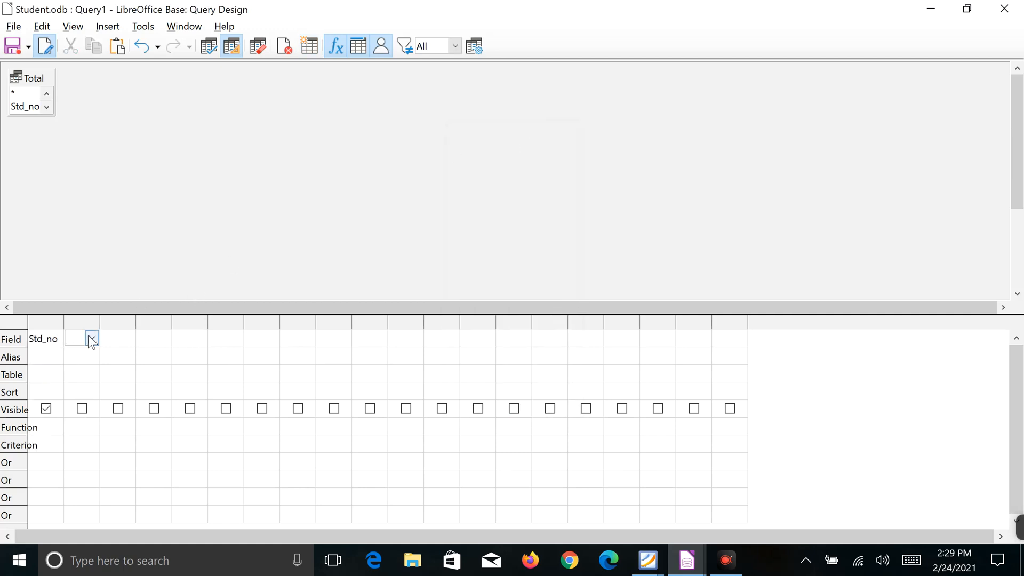
pyautogui.click(92, 338)
pyautogui.click(97, 380)
# Add the Total query's address and Class fields as the third and fourth columns
pyautogui.click(121, 340)
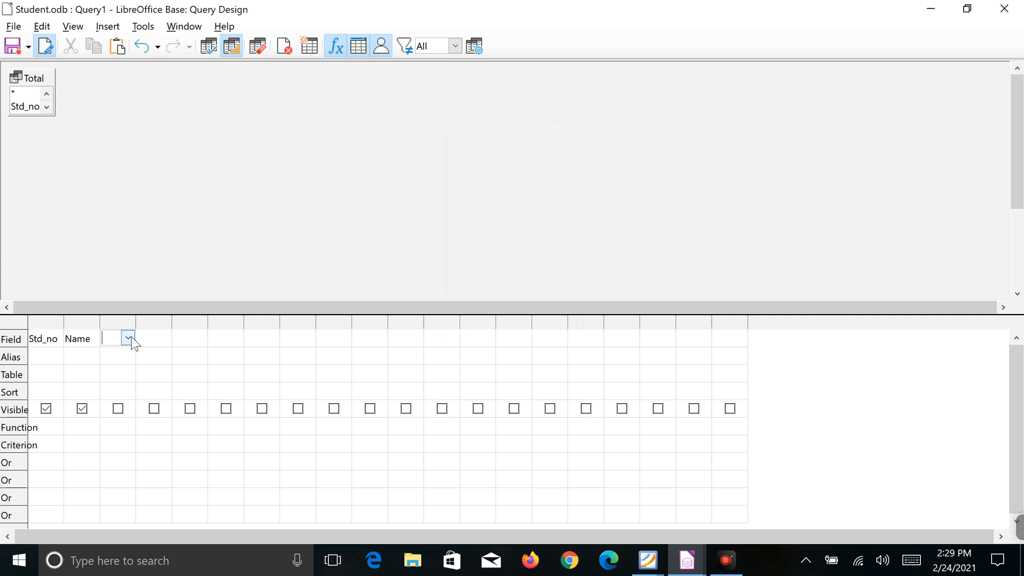
pyautogui.click(128, 338)
pyautogui.click(128, 393)
pyautogui.click(156, 336)
pyautogui.click(162, 339)
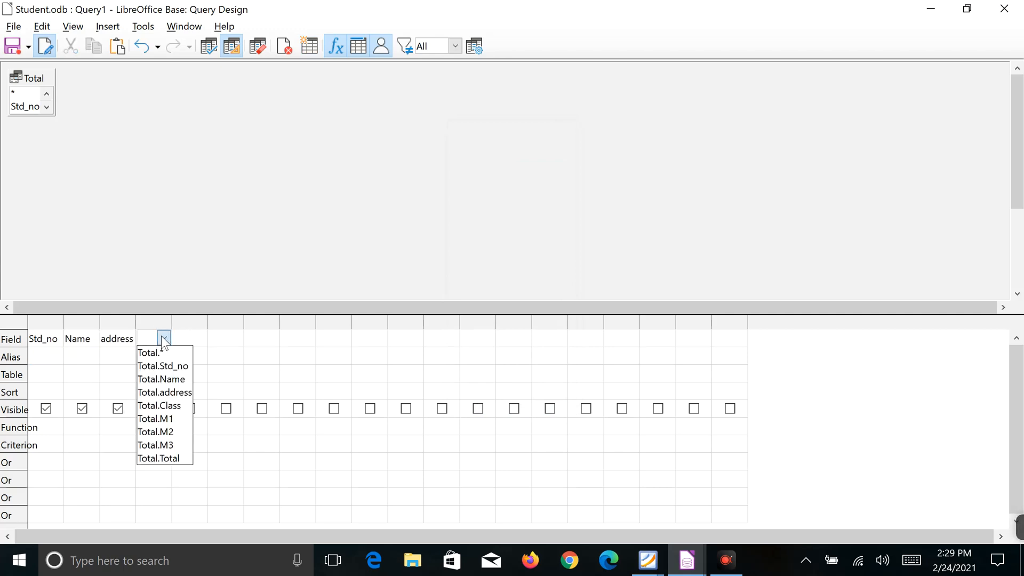
pyautogui.click(160, 405)
# Add M1 and M2 from the Total query as the fifth and sixth columns
pyautogui.click(194, 336)
pyautogui.click(200, 338)
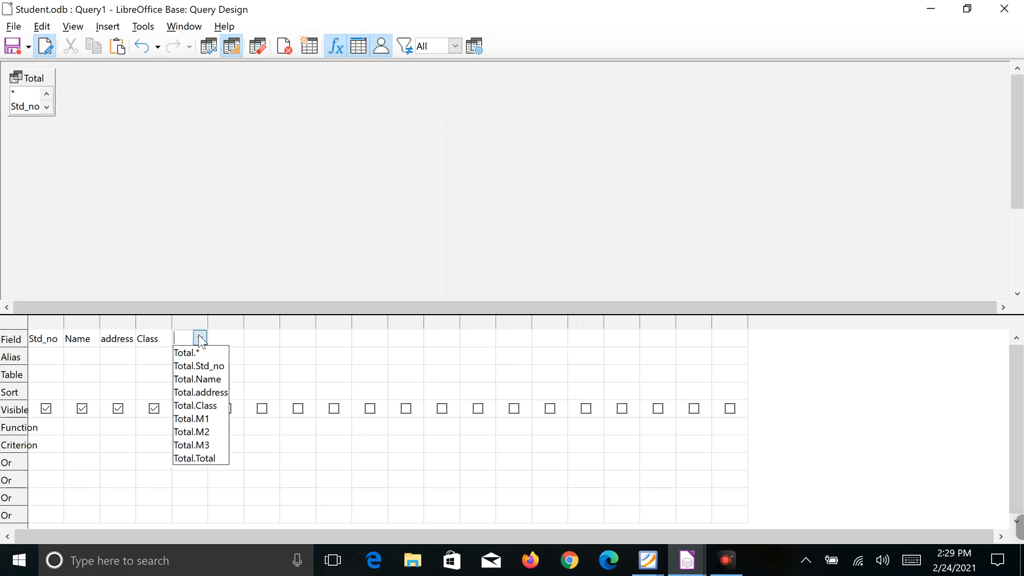
pyautogui.click(193, 415)
pyautogui.click(230, 338)
pyautogui.click(236, 338)
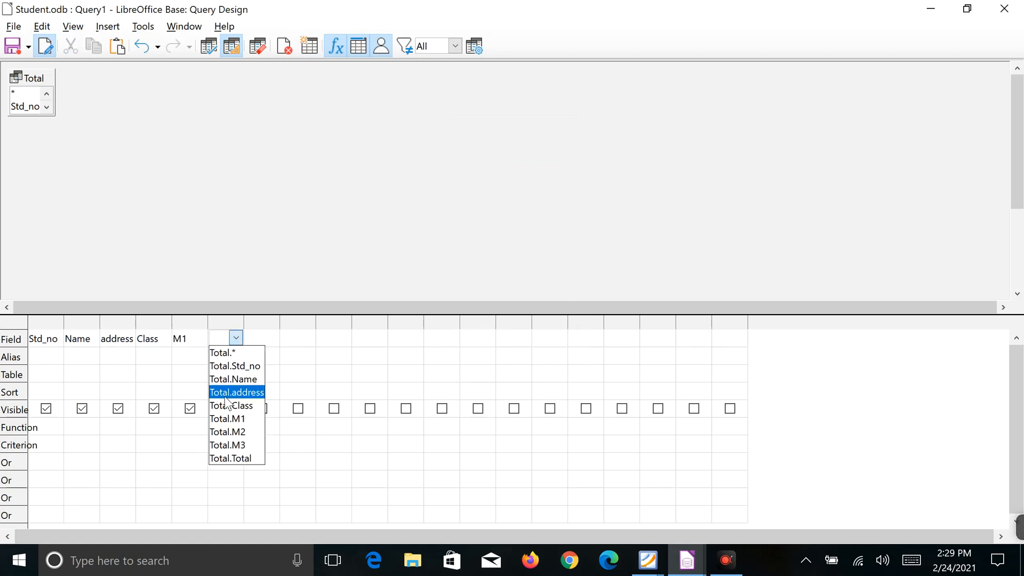
pyautogui.click(235, 432)
pyautogui.click(259, 335)
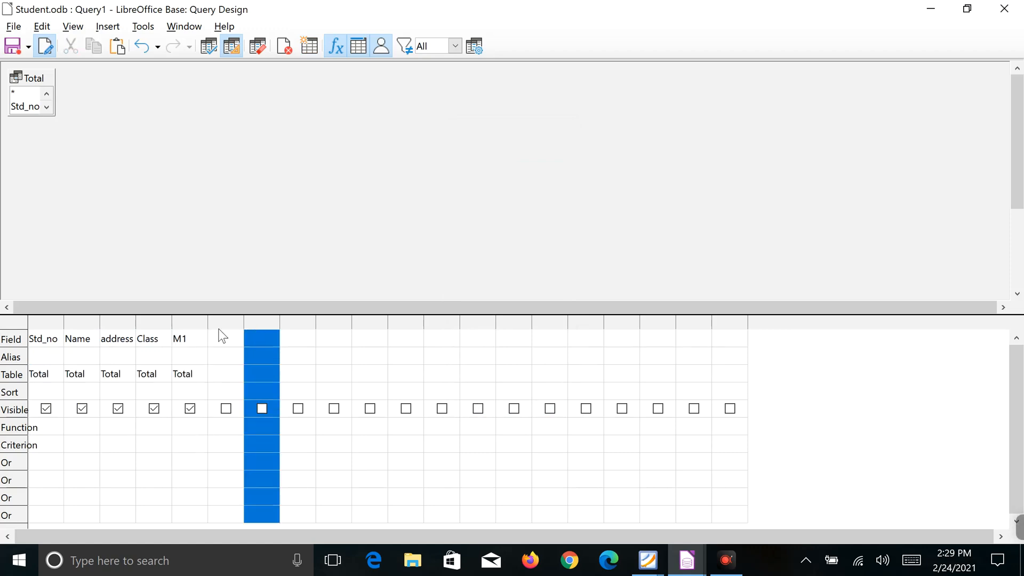
pyautogui.click(218, 340)
pyautogui.click(235, 337)
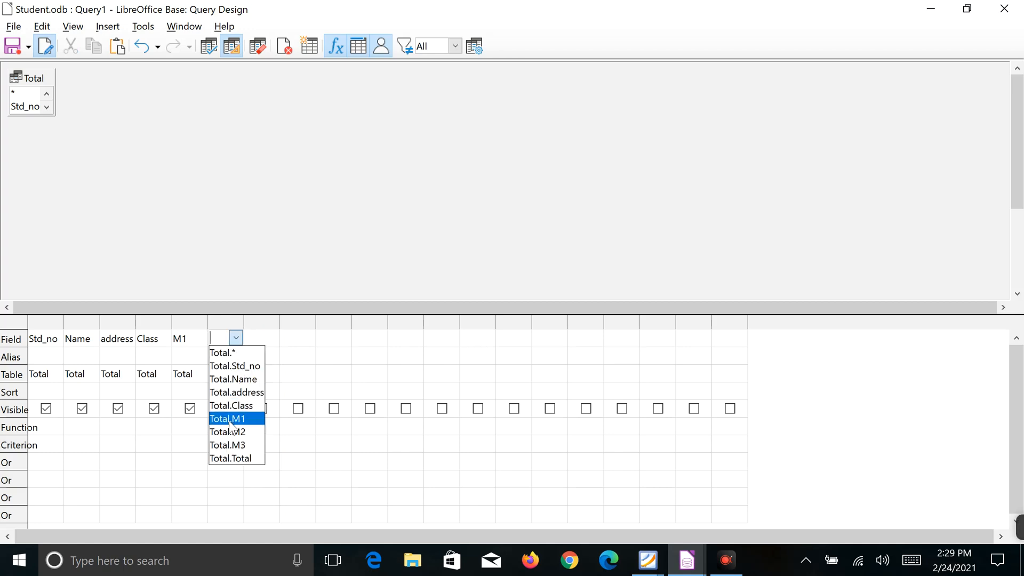
pyautogui.click(228, 433)
# Choose the Total query's M3 field for the seventh column
pyautogui.click(253, 338)
pyautogui.click(272, 338)
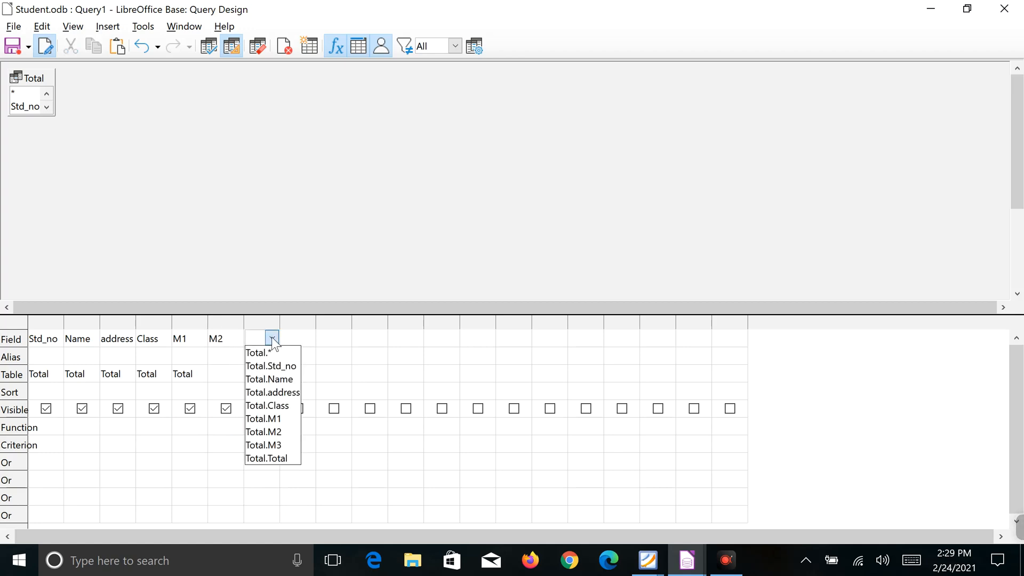
pyautogui.click(264, 445)
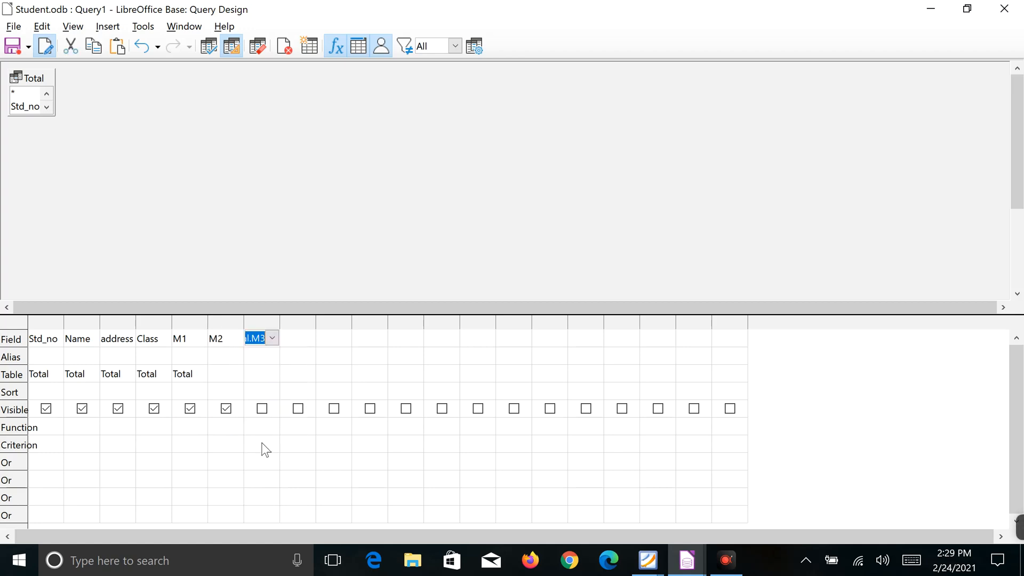
# Choose the Total query's Total field for the eighth column
pyautogui.click(301, 339)
pyautogui.click(309, 338)
pyautogui.click(299, 456)
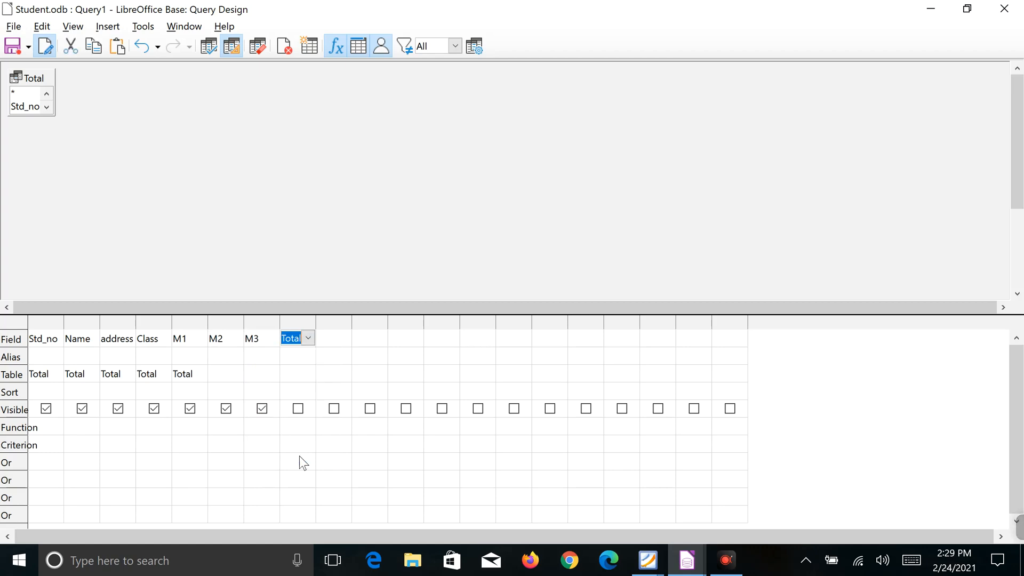
pyautogui.click(332, 427)
pyautogui.click(344, 426)
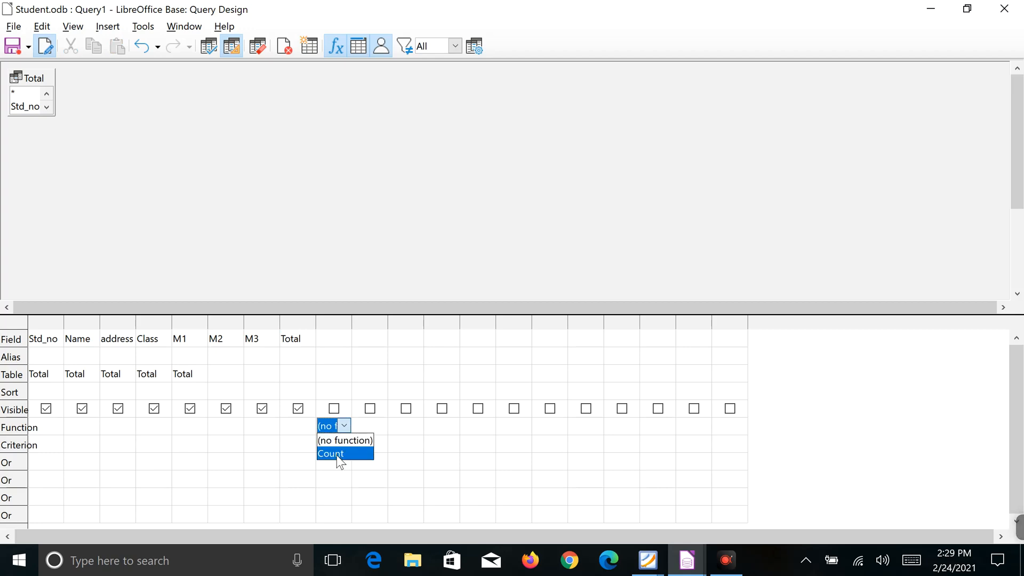
pyautogui.click(302, 463)
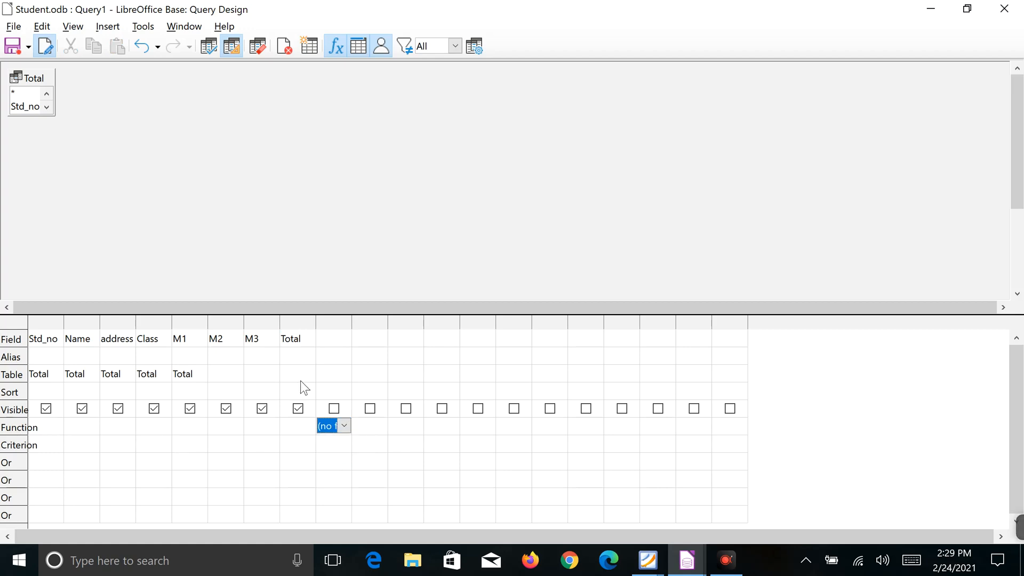
# Add the calculated field "Total" / 3 with alias Average in a widened ninth column, and run the query
pyautogui.click(342, 347)
pyautogui.click(342, 346)
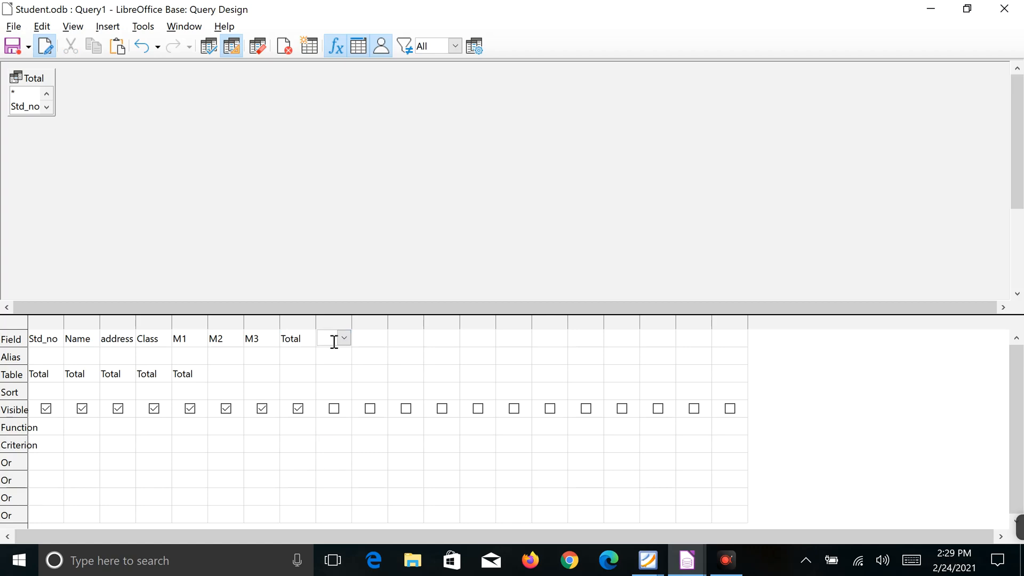
pyautogui.write('Total')
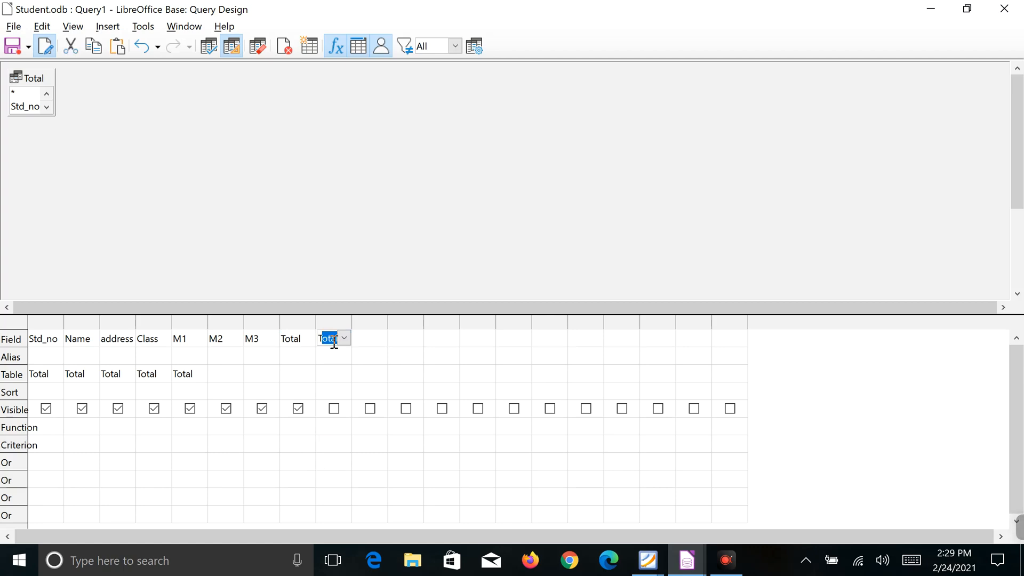
pyautogui.moveTo(352, 322); pyautogui.dragTo(390, 324)
pyautogui.click(349, 339)
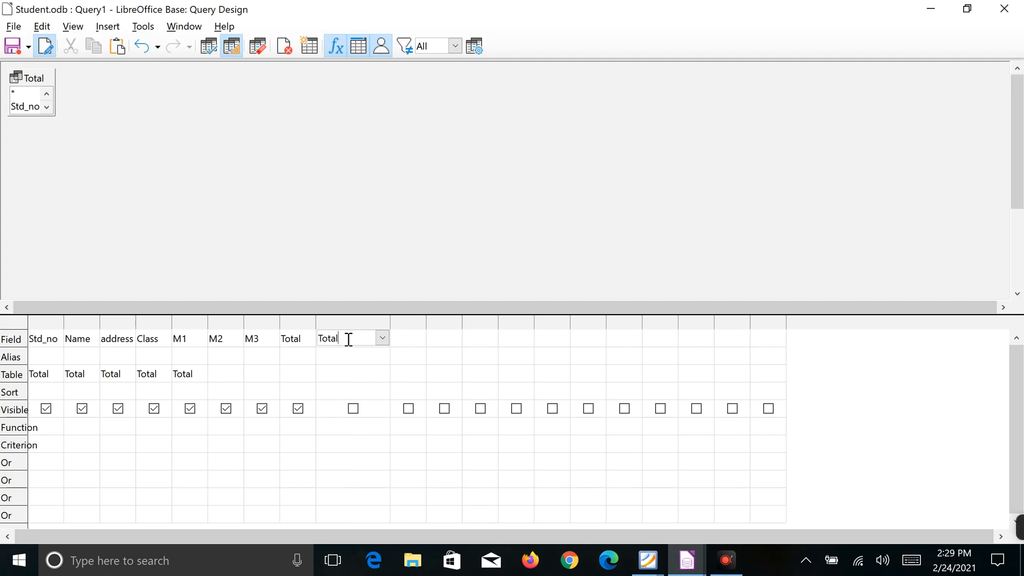
pyautogui.click(366, 358)
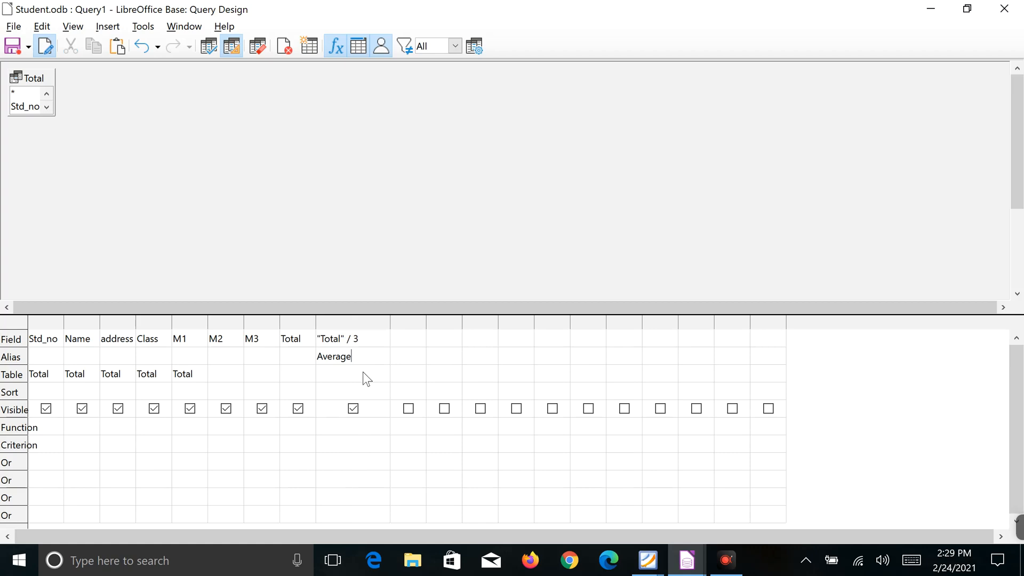
pyautogui.click(363, 373)
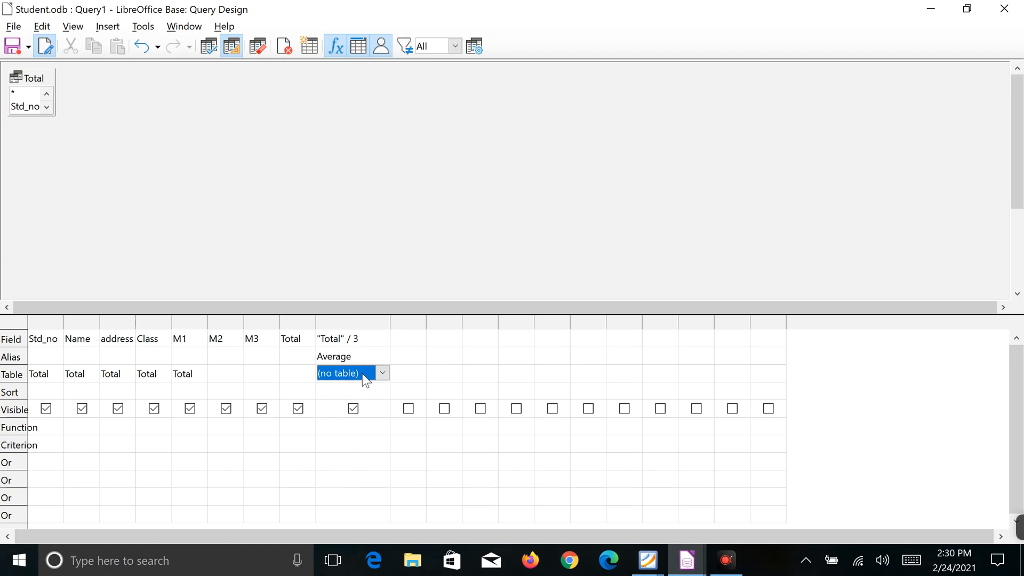
pyautogui.click(208, 46)
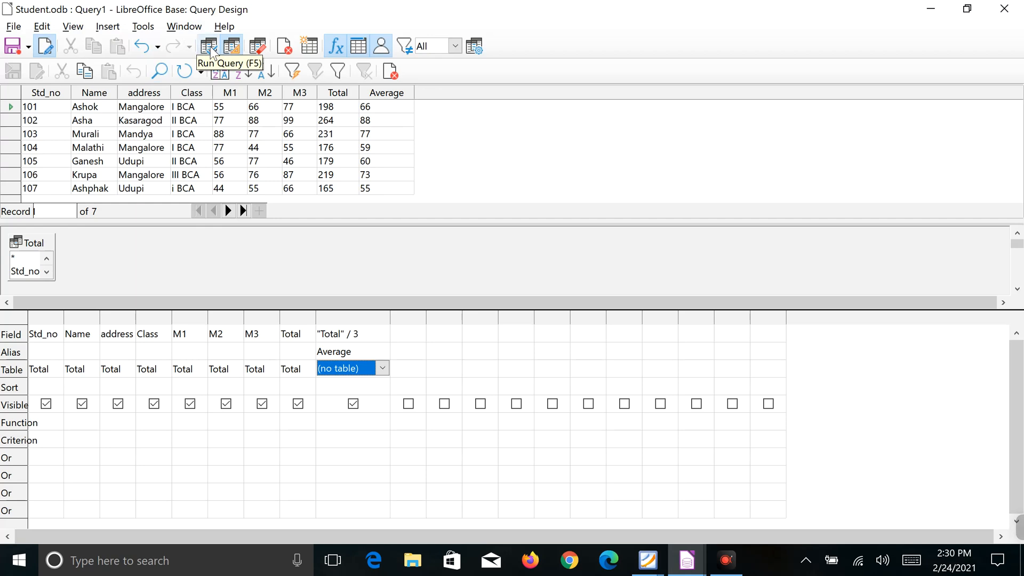
# Save the query as Average and close the query design window
pyautogui.click(13, 46)
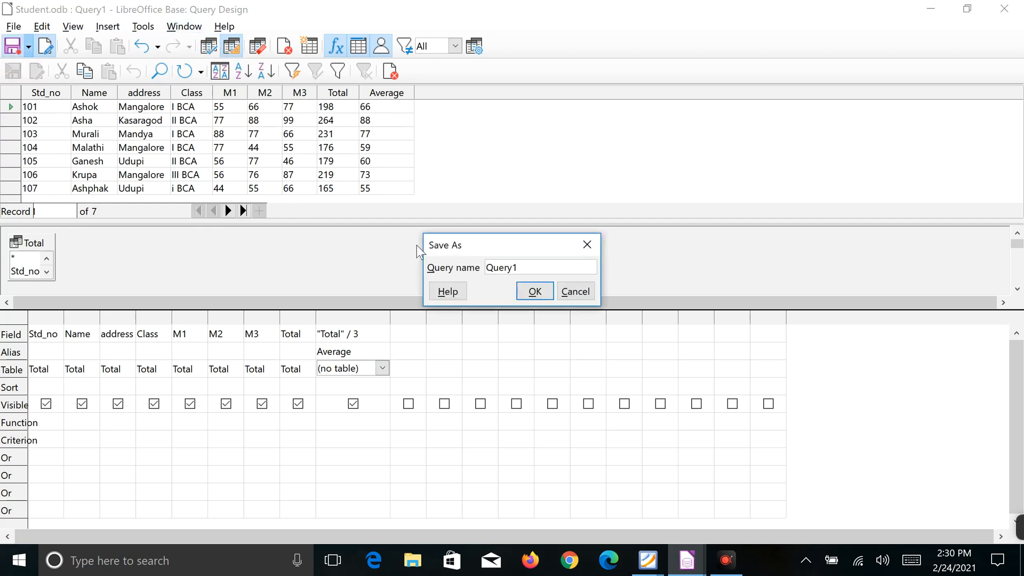
pyautogui.moveTo(523, 268); pyautogui.dragTo(476, 266)
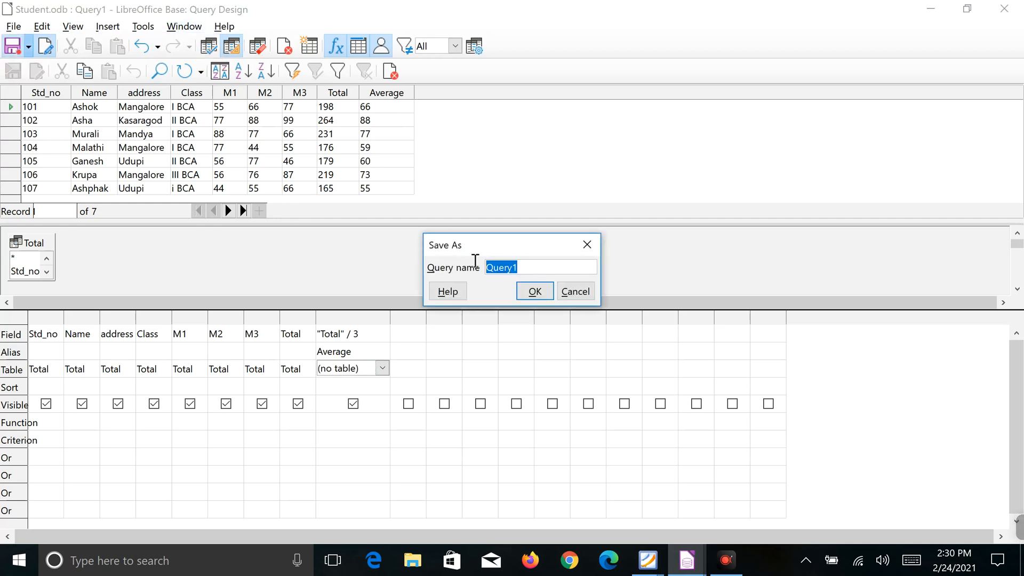
pyautogui.write('Average')
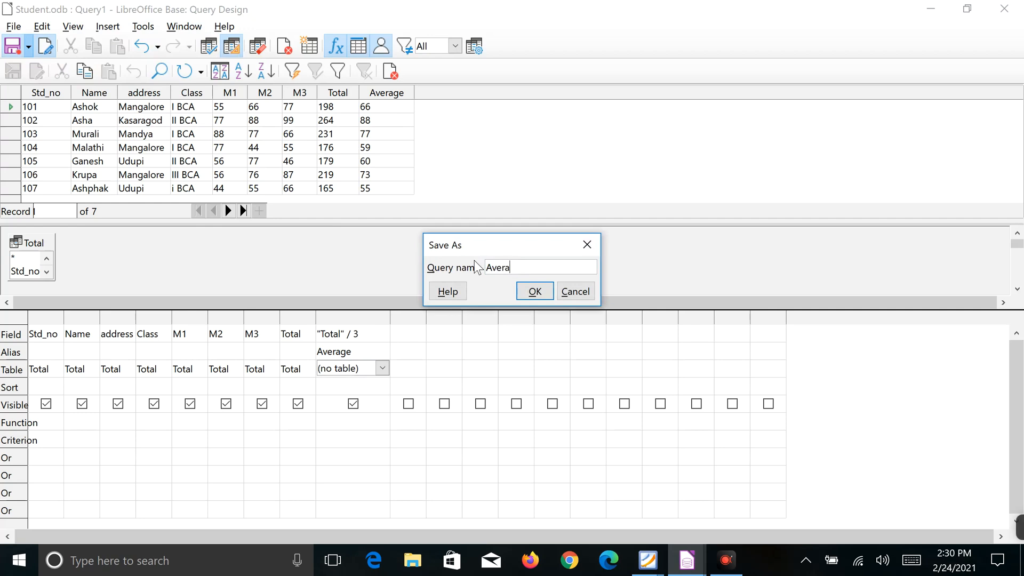
pyautogui.click(535, 291)
pyautogui.click(998, 12)
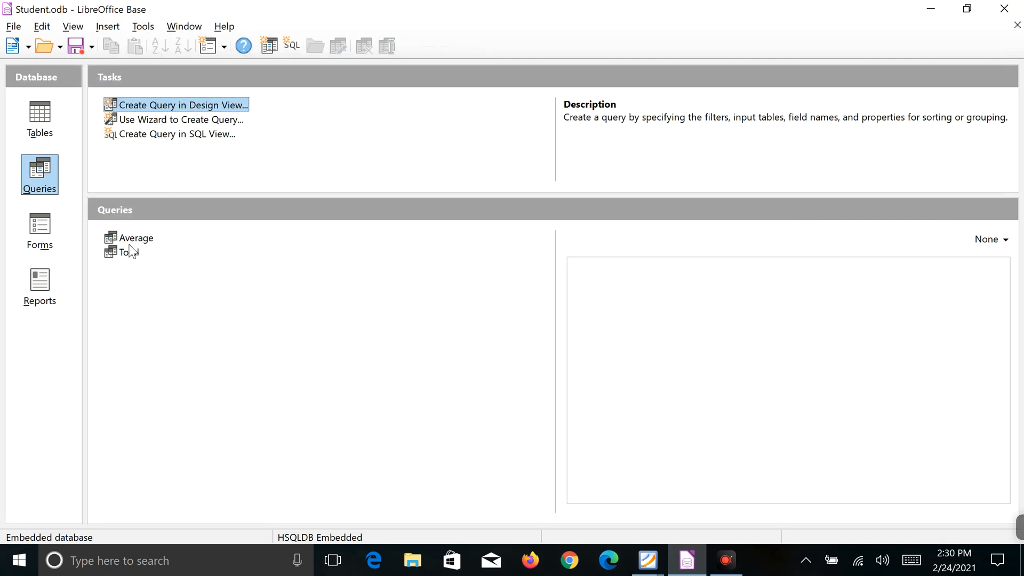
# Switch to the Fundamentals of Information Technology PDF in Foxit Reader and read the table of Function row options through Group
pyautogui.moveTo(648, 560)
pyautogui.click(483, 476)
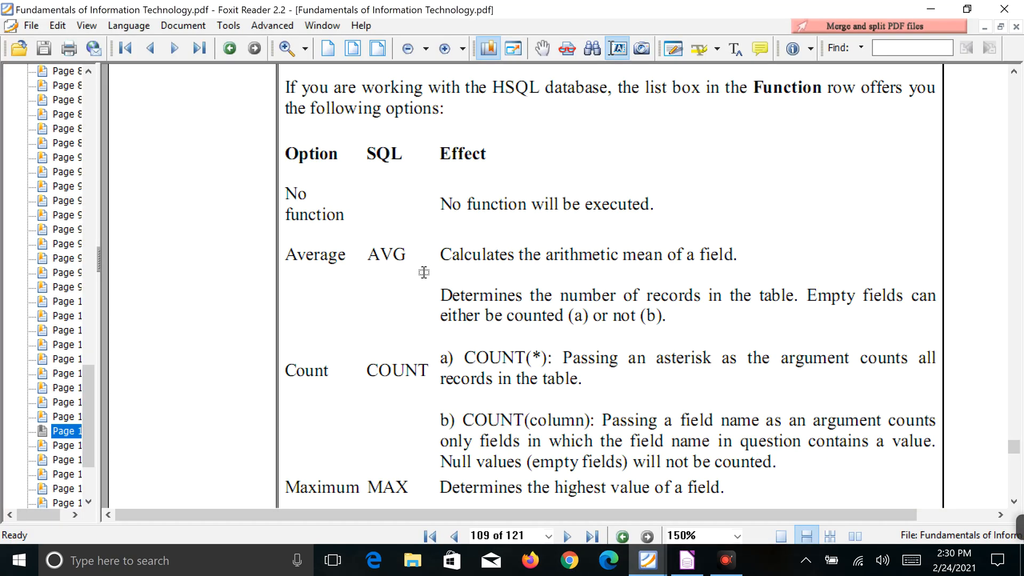
pyautogui.scroll(-3, 415, 355)
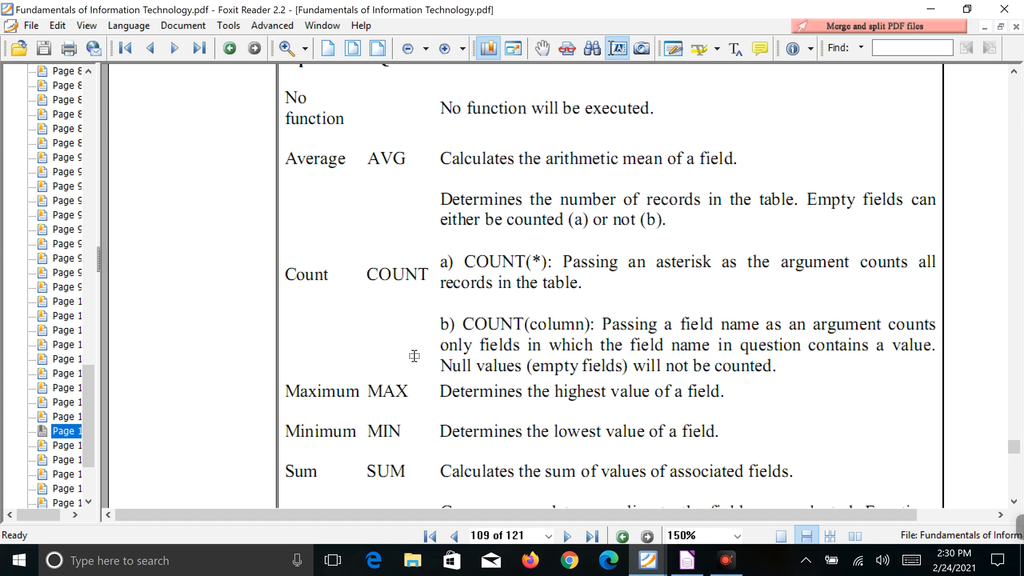
pyautogui.scroll(-3, 416, 361)
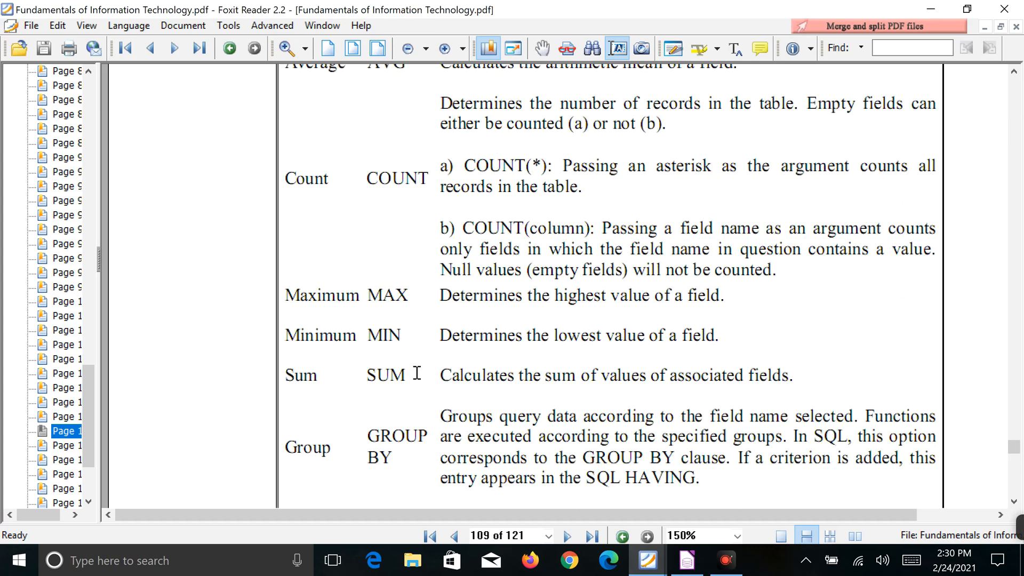
pyautogui.scroll(-3, 416, 372)
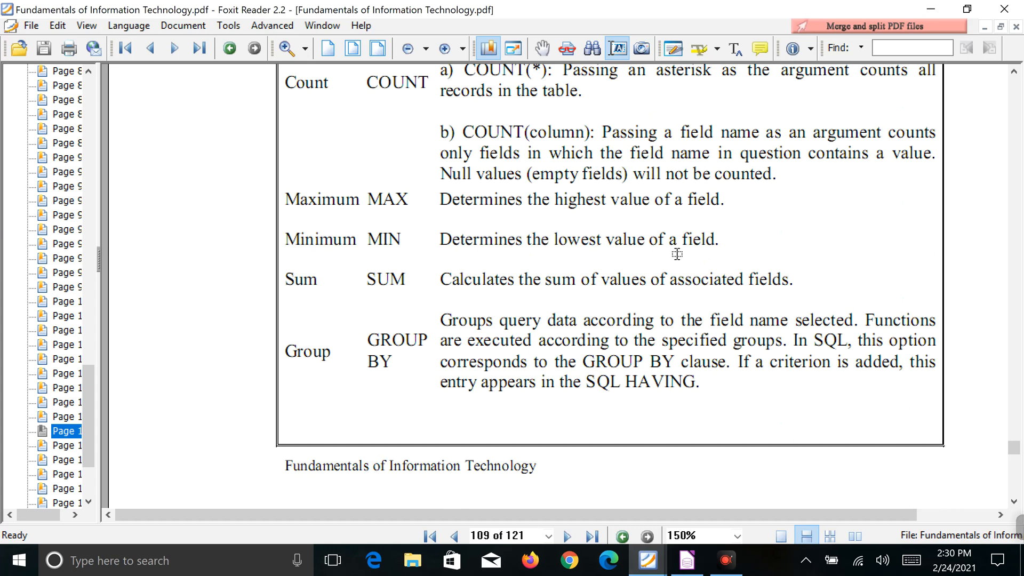
pyautogui.scroll(-3, 677, 255)
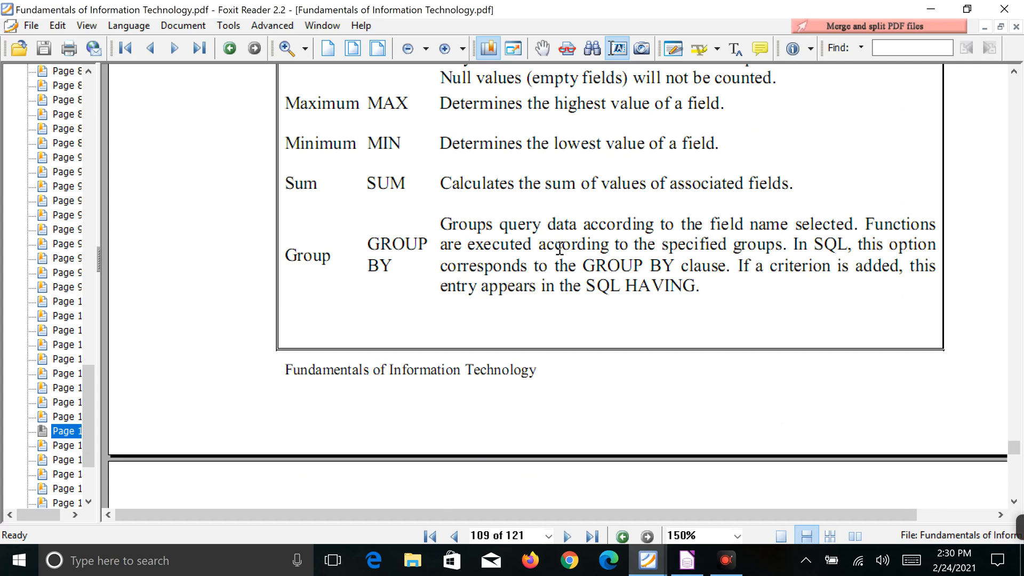
pyautogui.scroll(-6, 559, 248)
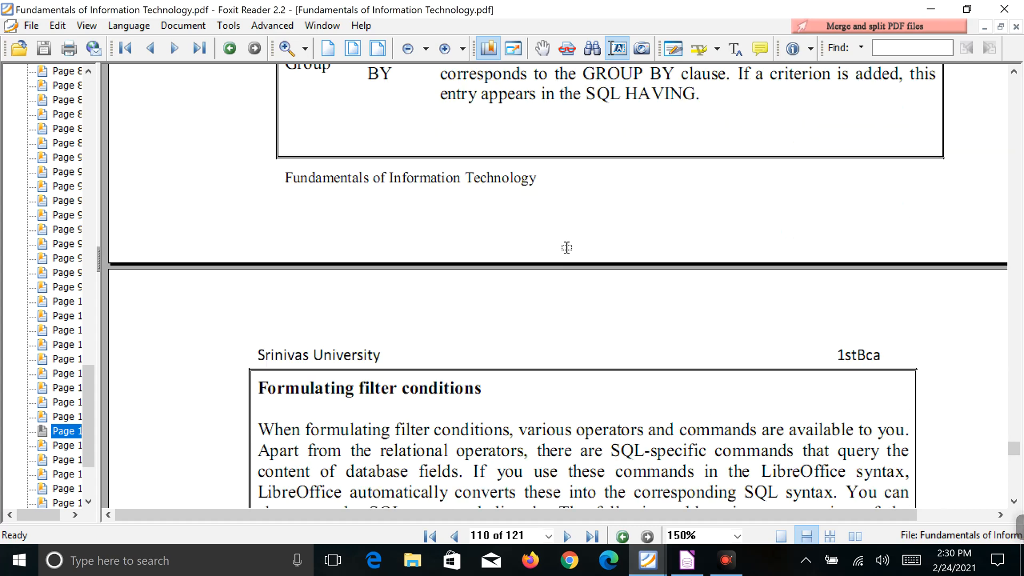
pyautogui.scroll(3, 567, 248)
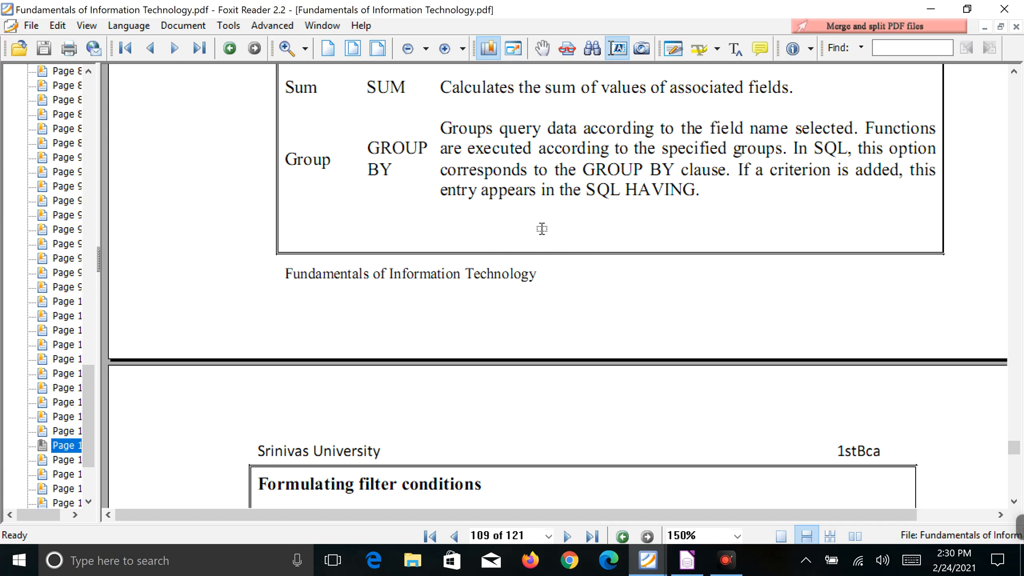
# Read the Formulating filter conditions section and its table of comparison operators on page 110
pyautogui.scroll(-12, 544, 228)
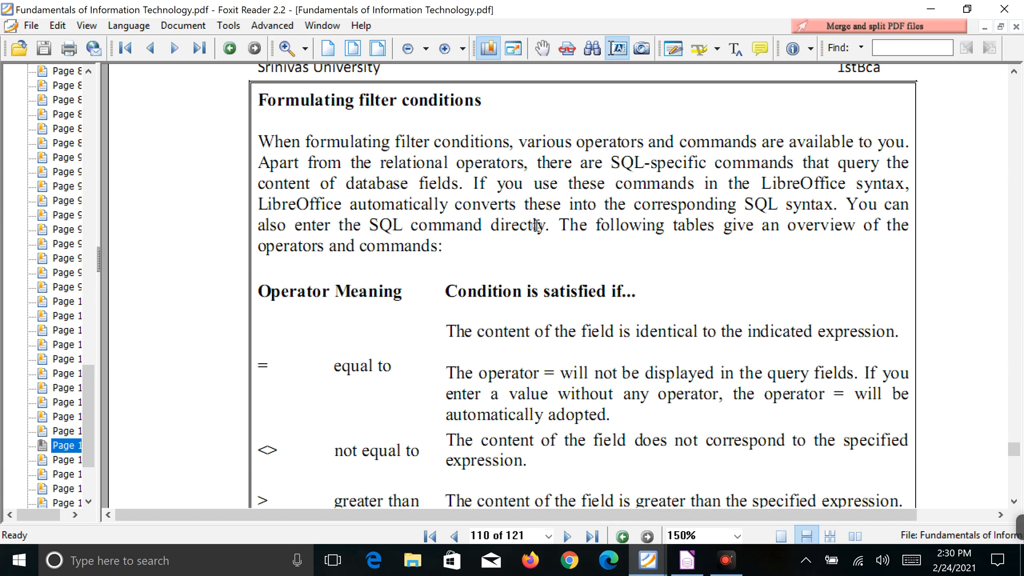
pyautogui.scroll(-3, 538, 225)
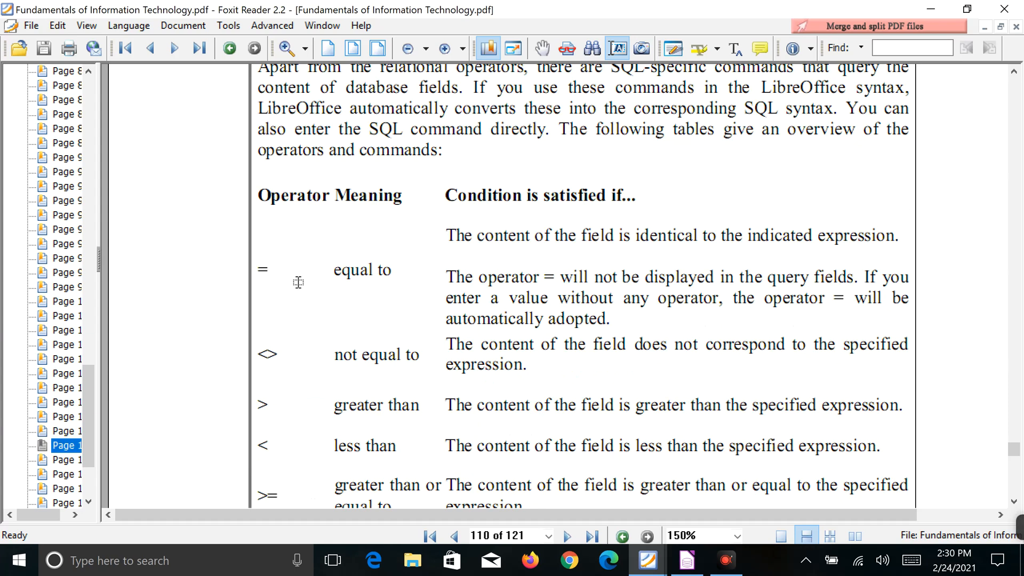
pyautogui.scroll(-3, 298, 282)
pyautogui.scroll(-3, 274, 302)
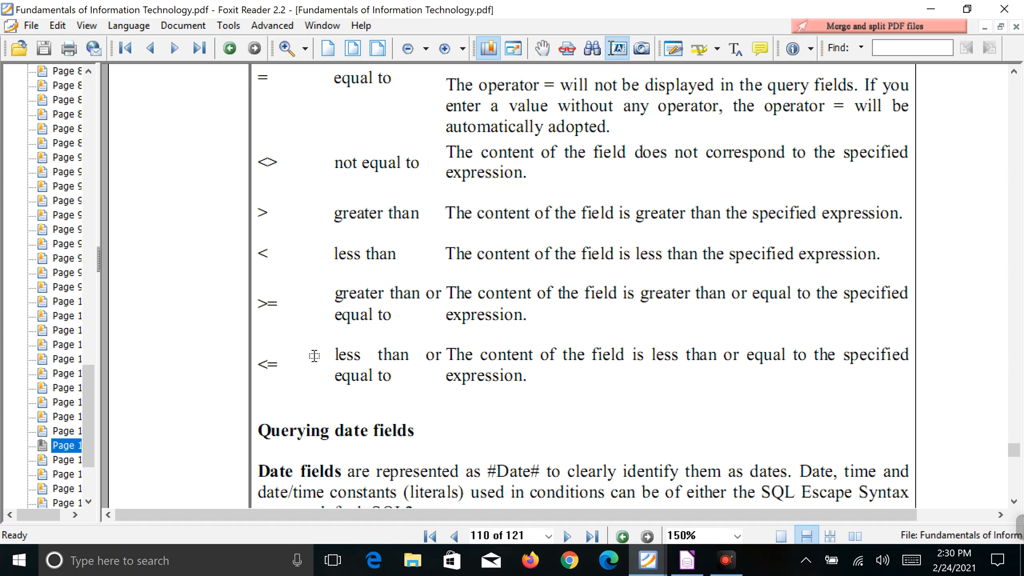
pyautogui.scroll(-3, 352, 354)
pyautogui.scroll(-3, 352, 354)
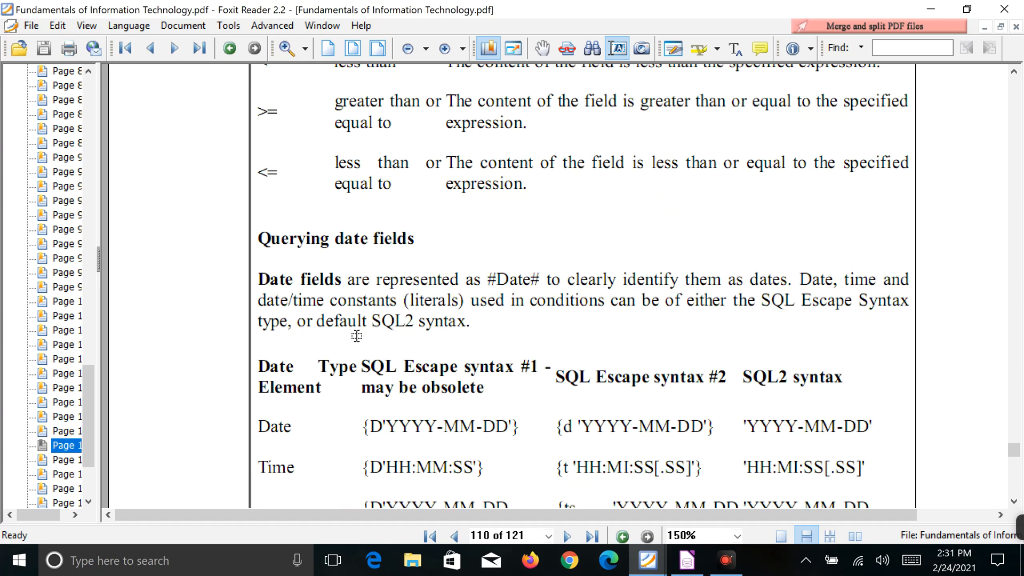
pyautogui.scroll(6, 357, 333)
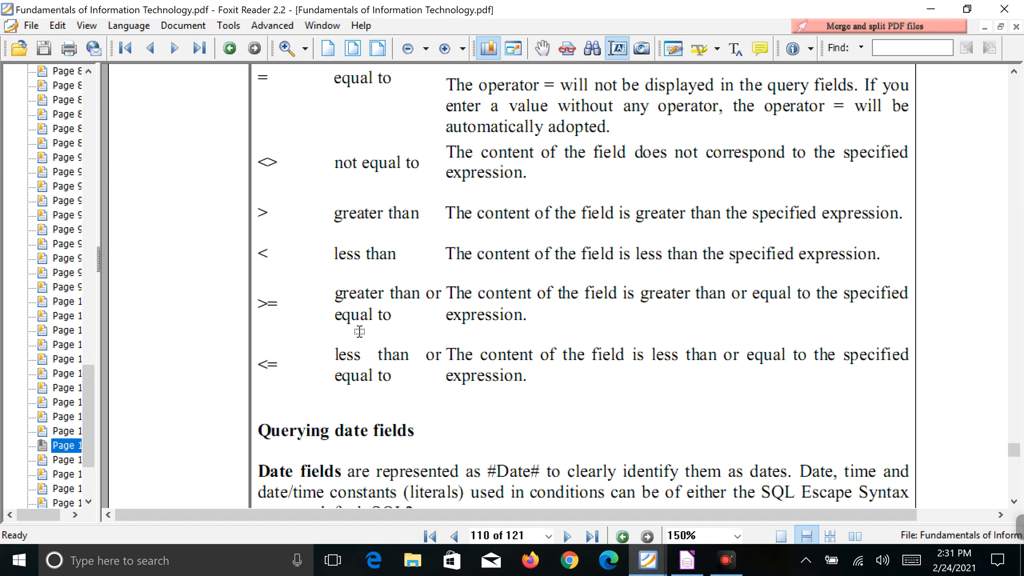
pyautogui.scroll(-6, 360, 331)
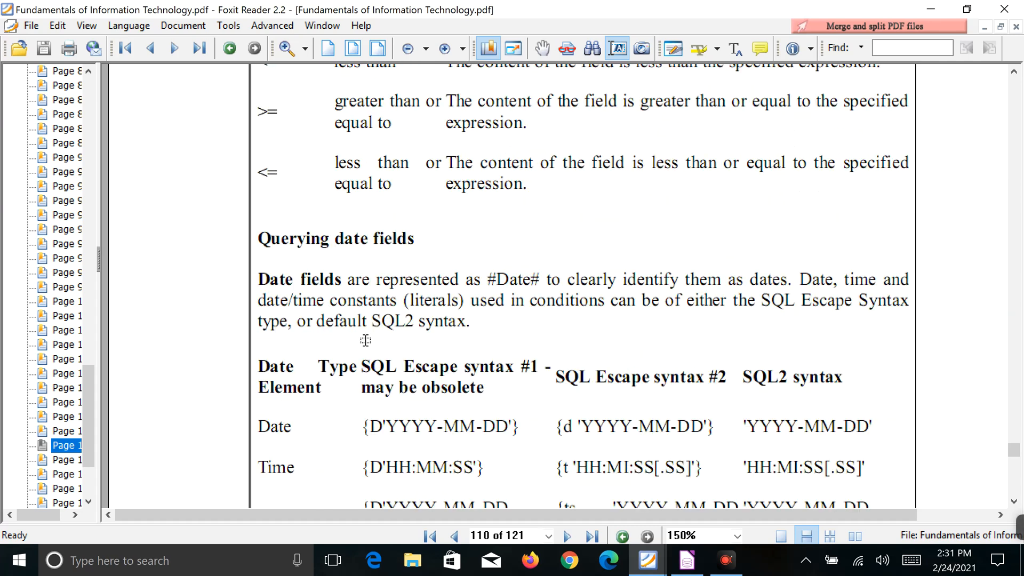
# Examine the date field query syntax, skim the pages after it and return to the comparison operators table
pyautogui.scroll(-3, 365, 340)
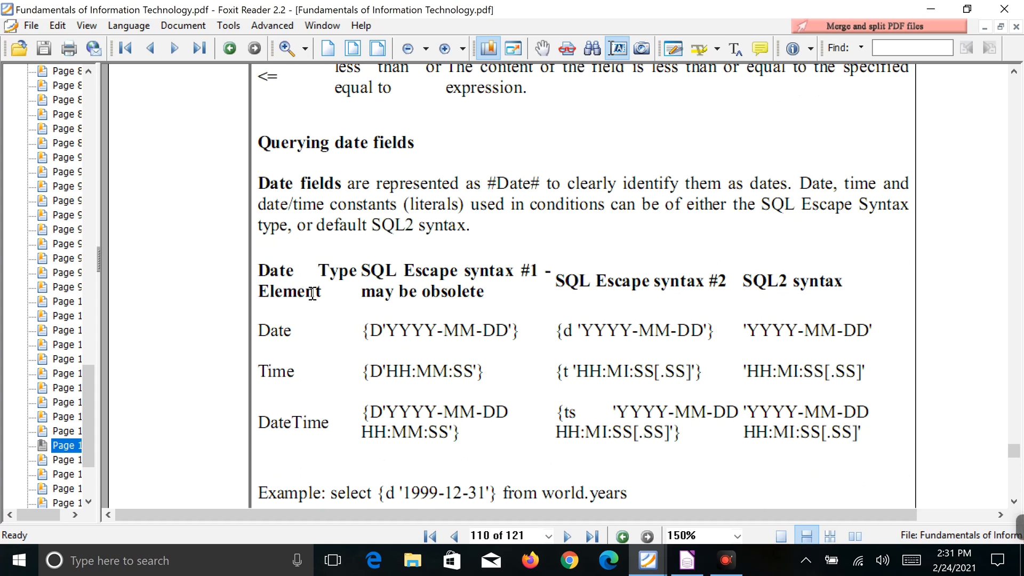
pyautogui.scroll(-3, 323, 294)
pyautogui.scroll(-20, 327, 243)
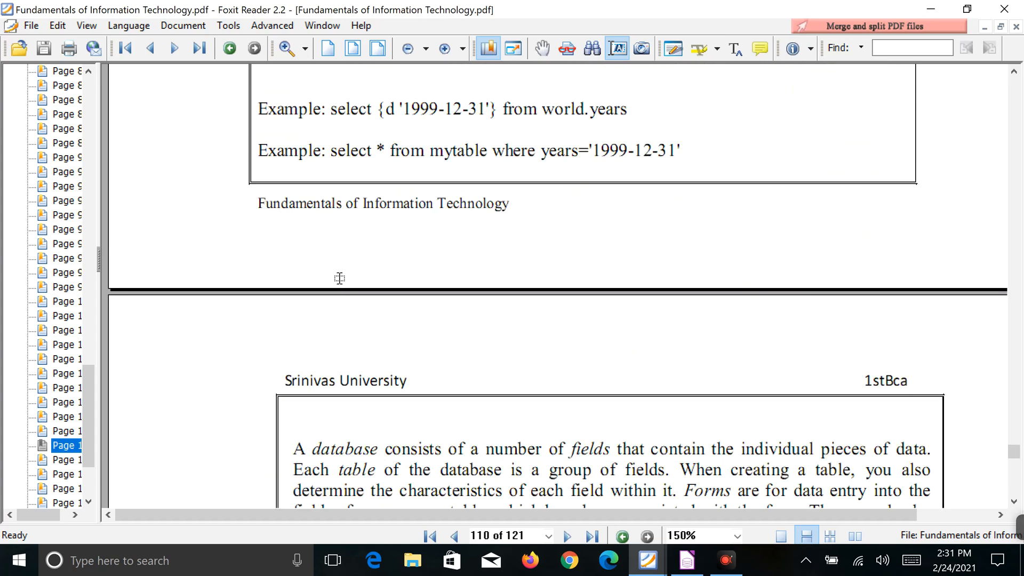
pyautogui.scroll(-20, 338, 271)
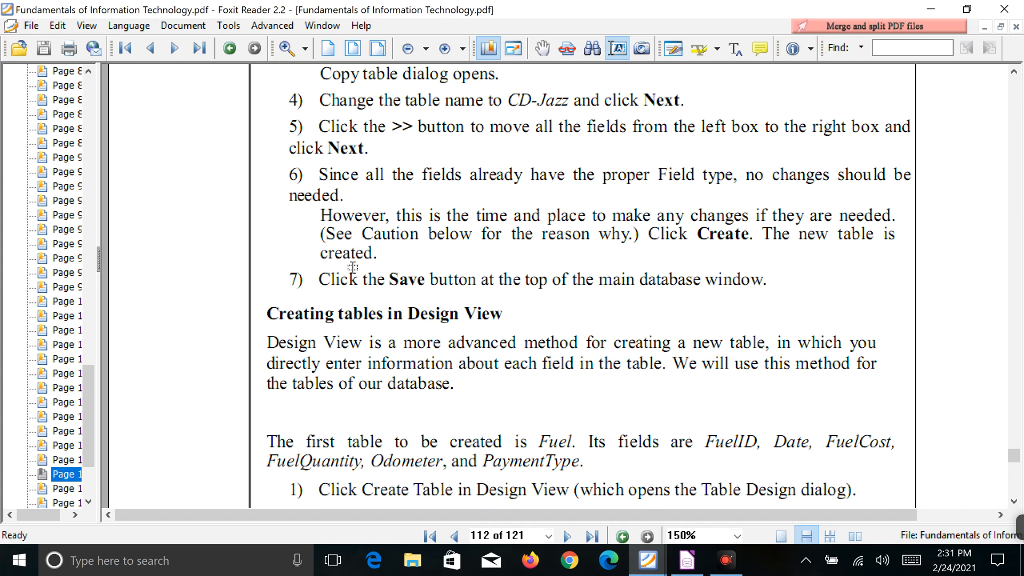
pyautogui.scroll(-10, 350, 272)
pyautogui.scroll(-5, 356, 269)
pyautogui.scroll(20, 358, 266)
pyautogui.scroll(12, 361, 267)
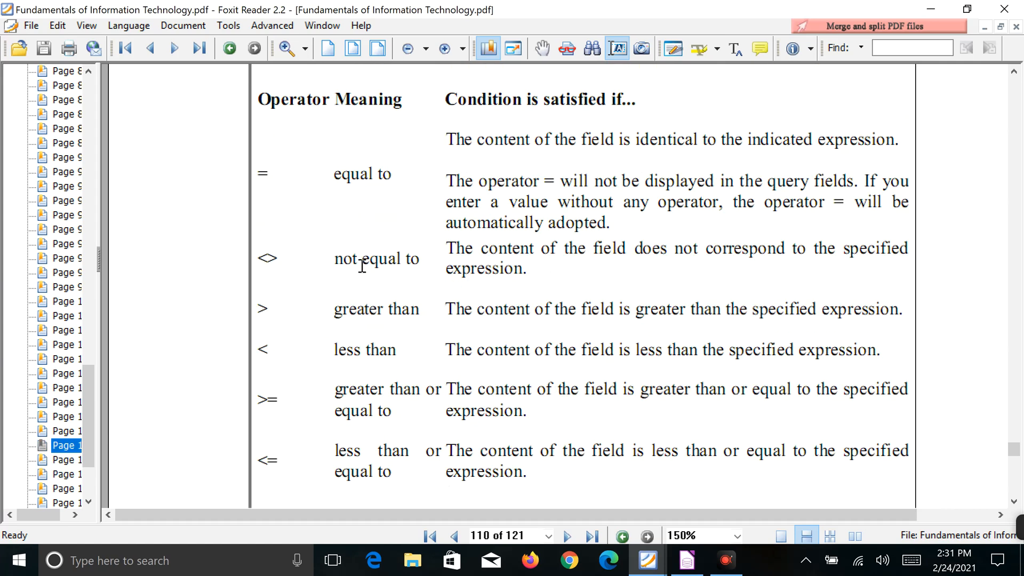
pyautogui.scroll(-3, 320, 240)
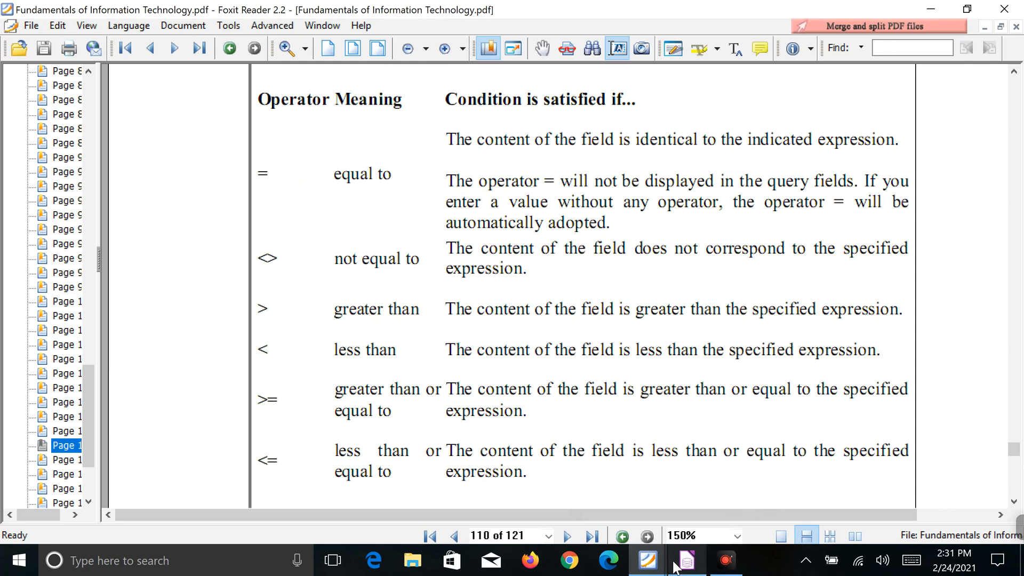
# Switch to FIT LABLIST.pdf and read the queries required for the student table exercise
pyautogui.moveTo(656, 560)
pyautogui.click(690, 510)
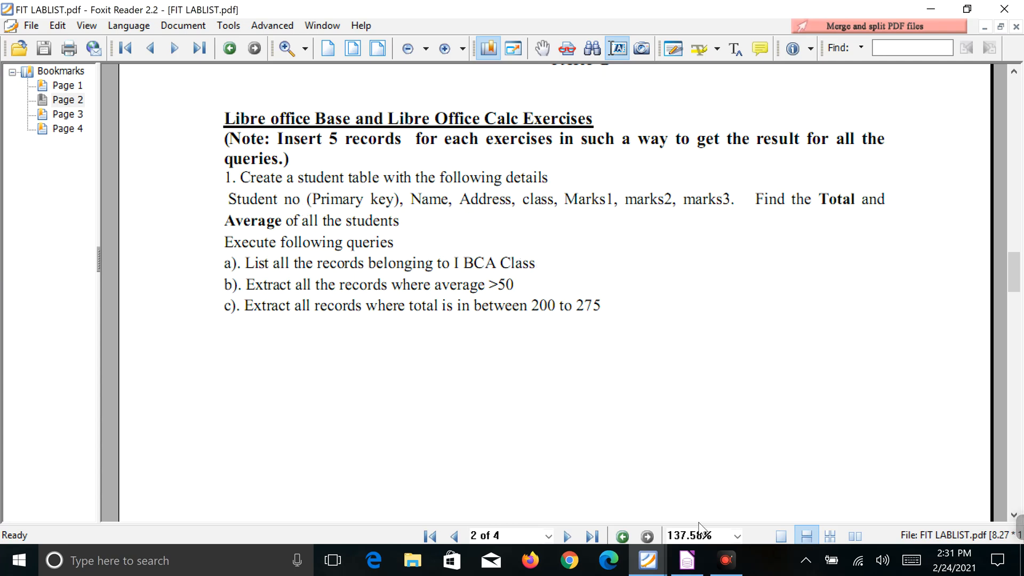
# Switch to Student.odb in LibreOffice Base and go to its queries
pyautogui.click(687, 560)
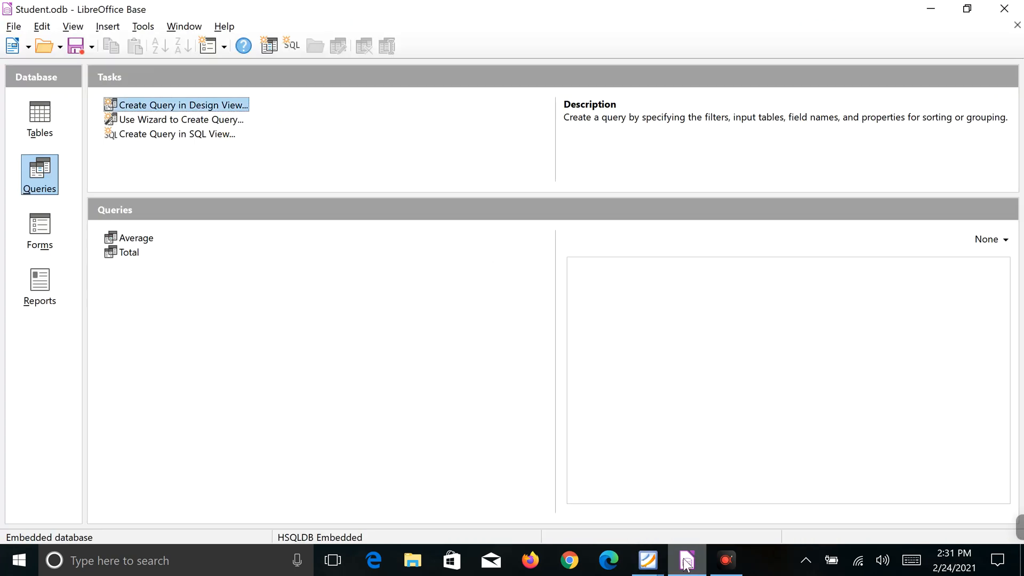
pyautogui.click(37, 179)
pyautogui.click(139, 108)
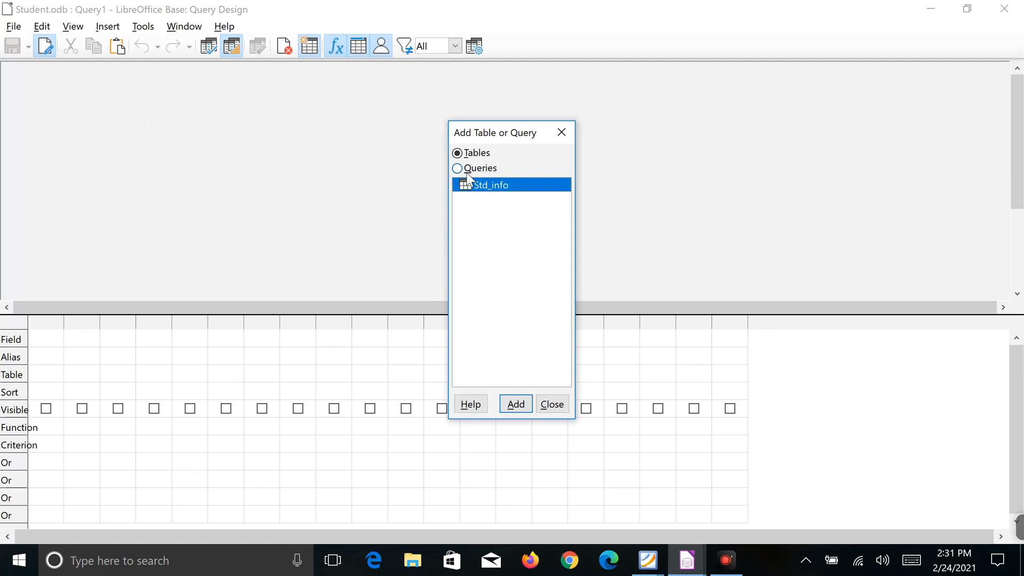
pyautogui.click(468, 170)
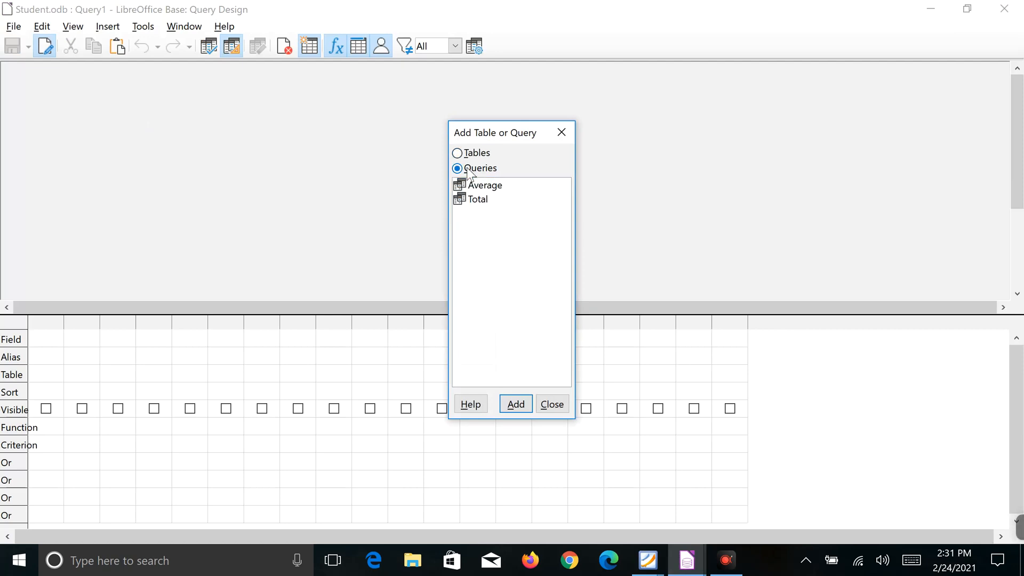
pyautogui.click(472, 184)
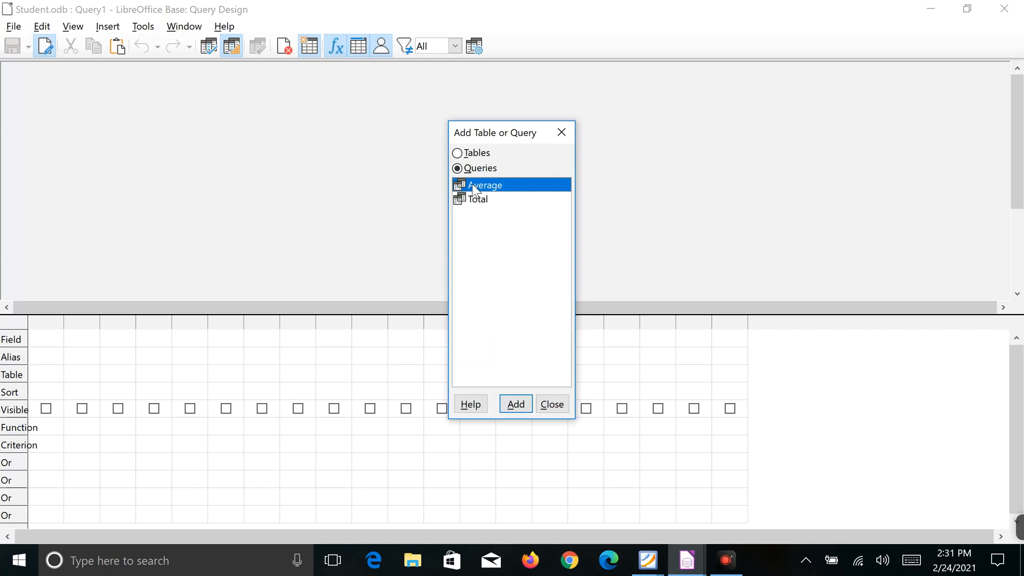
pyautogui.click(466, 200)
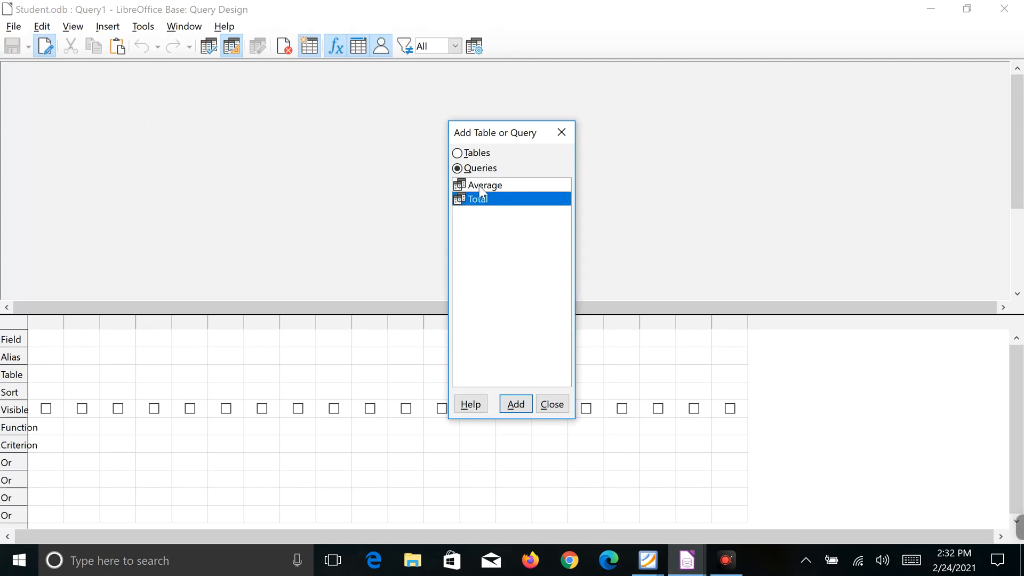
pyautogui.click(479, 186)
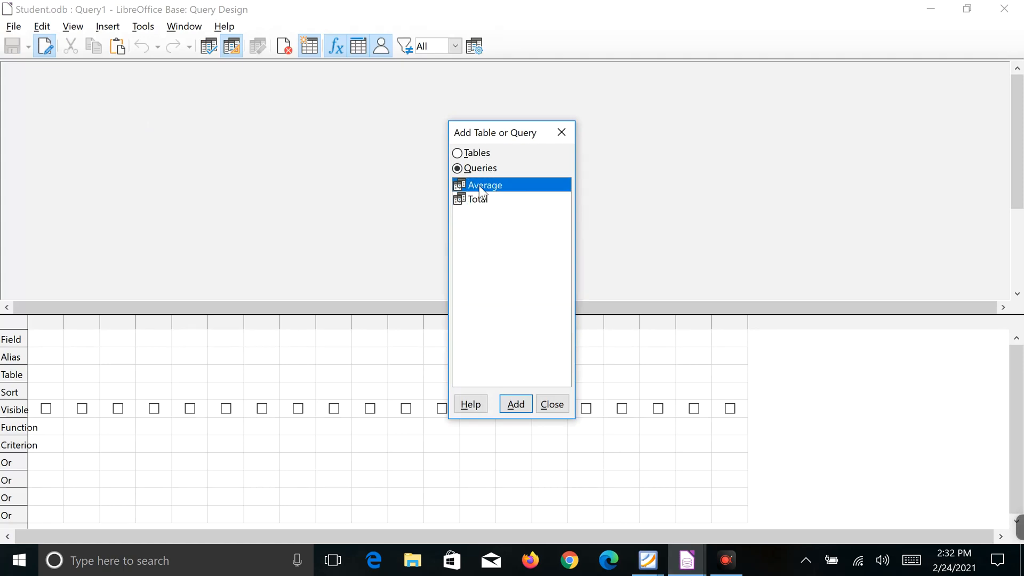
pyautogui.click(473, 153)
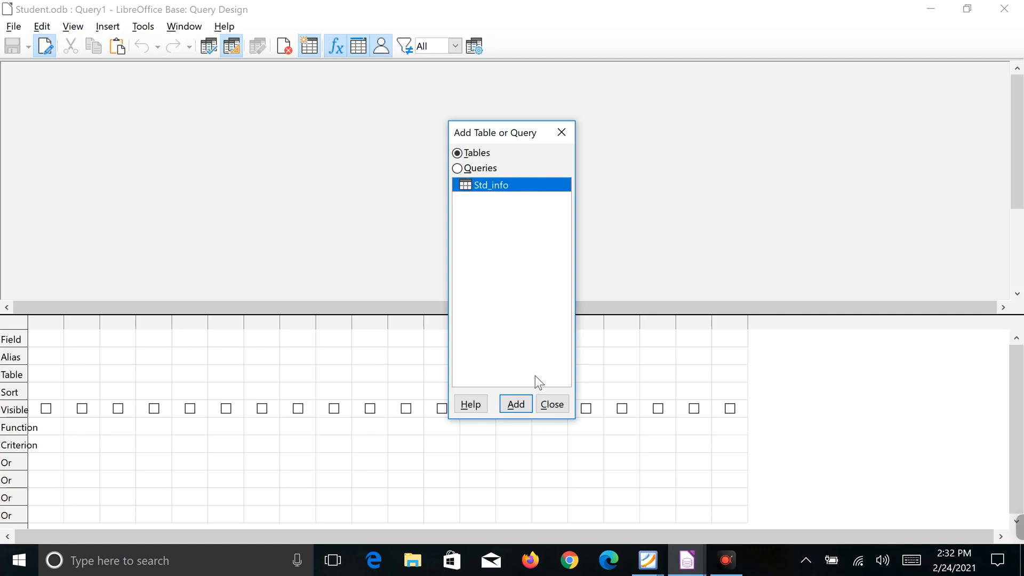
pyautogui.click(515, 404)
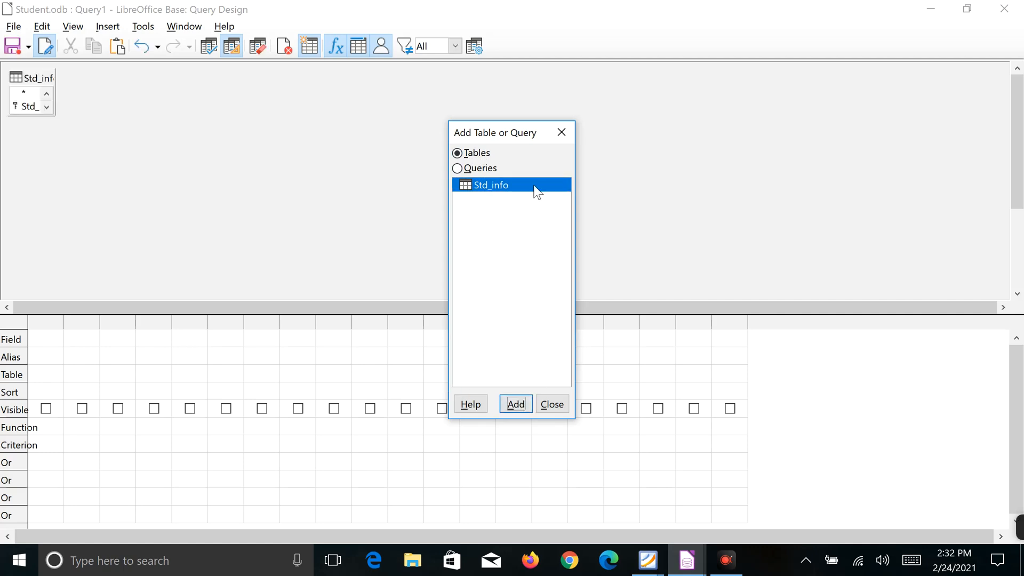
pyautogui.click(551, 406)
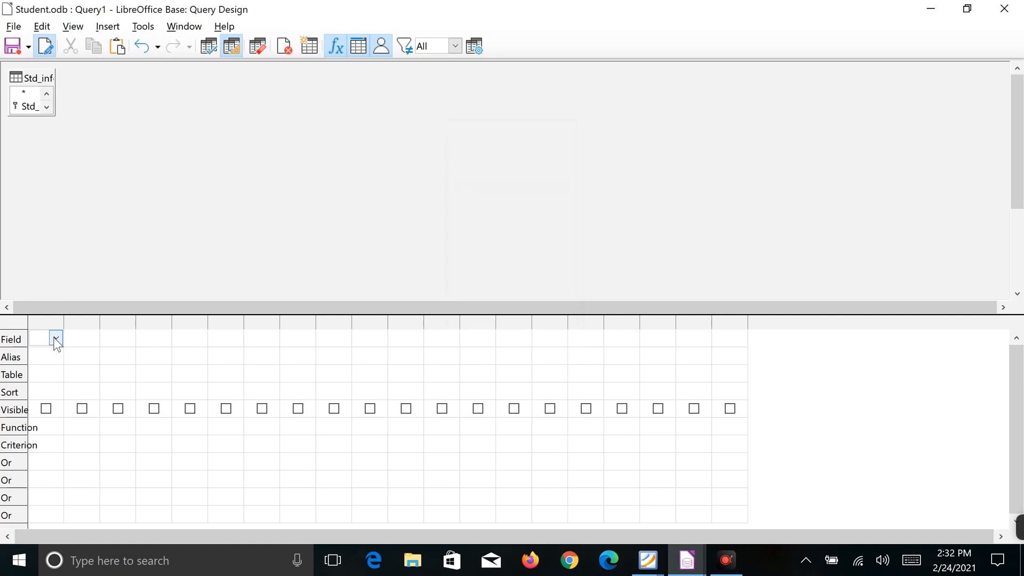
pyautogui.click(55, 337)
pyautogui.click(60, 366)
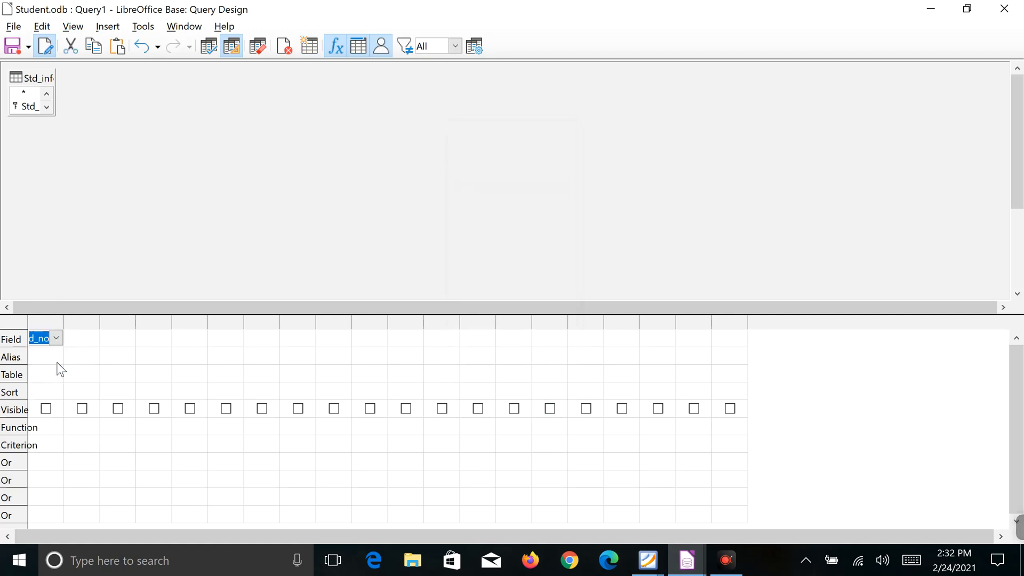
pyautogui.click(85, 339)
pyautogui.click(91, 337)
pyautogui.click(94, 379)
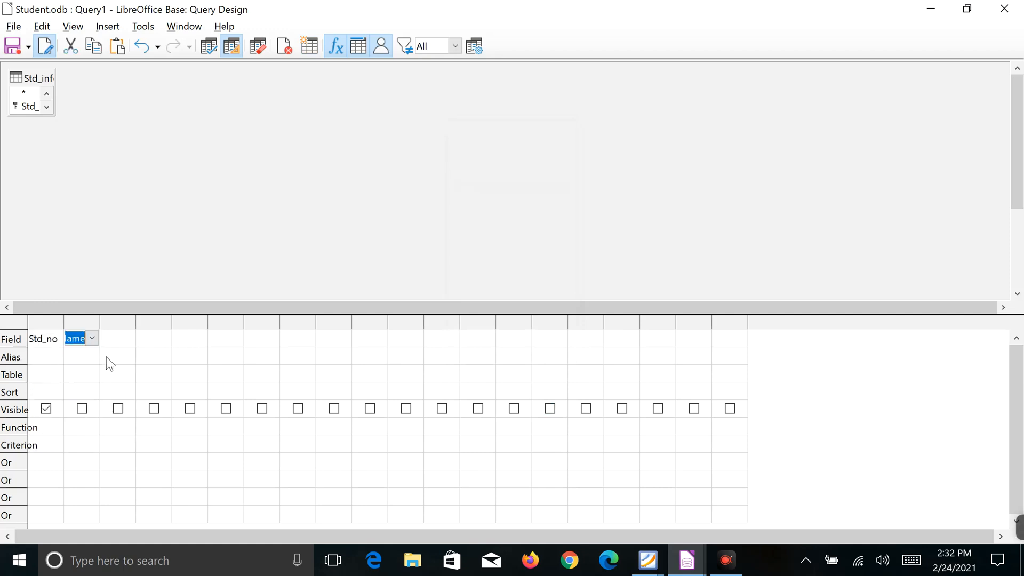
pyautogui.click(127, 337)
pyautogui.click(128, 338)
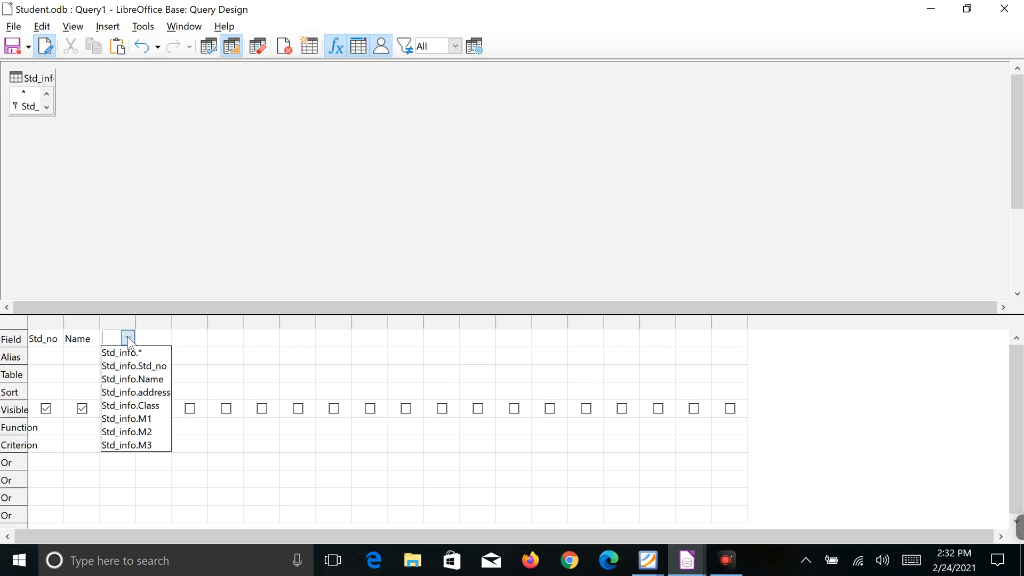
pyautogui.click(136, 393)
pyautogui.click(166, 337)
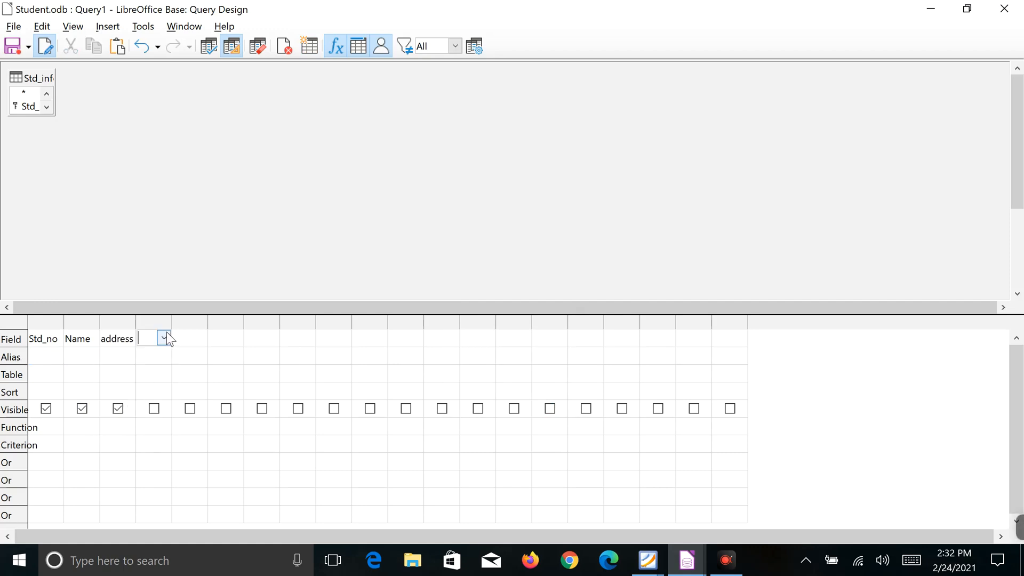
pyautogui.click(164, 337)
pyautogui.click(156, 405)
pyautogui.click(190, 338)
pyautogui.click(200, 337)
pyautogui.click(200, 419)
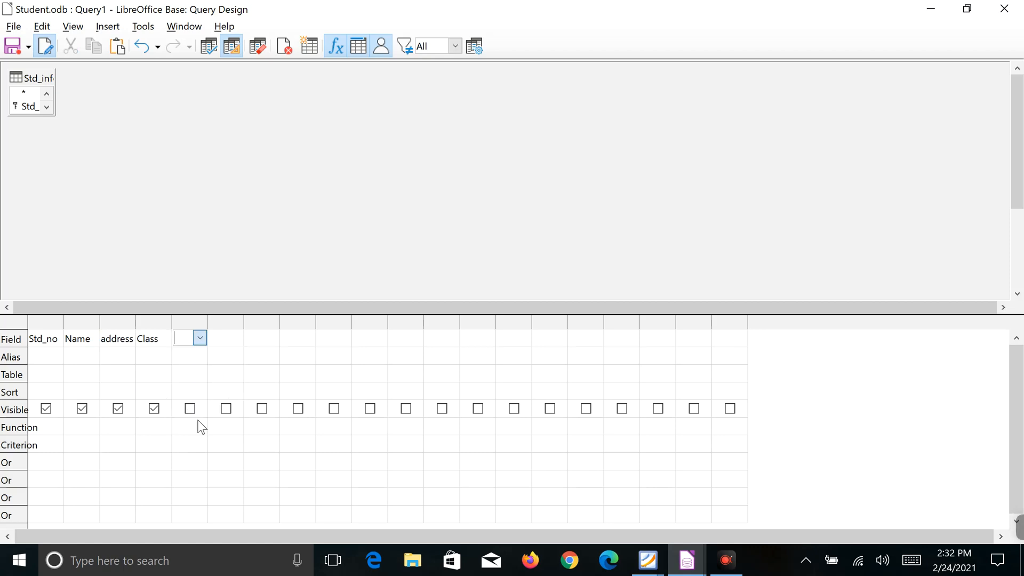
pyautogui.click(232, 338)
pyautogui.click(236, 336)
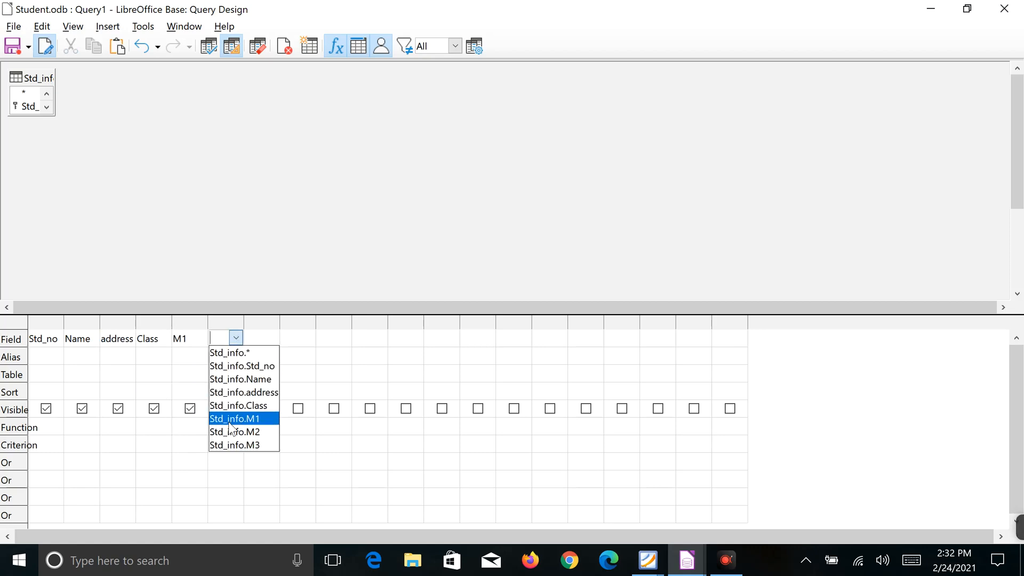
pyautogui.click(226, 430)
pyautogui.click(267, 339)
pyautogui.click(272, 339)
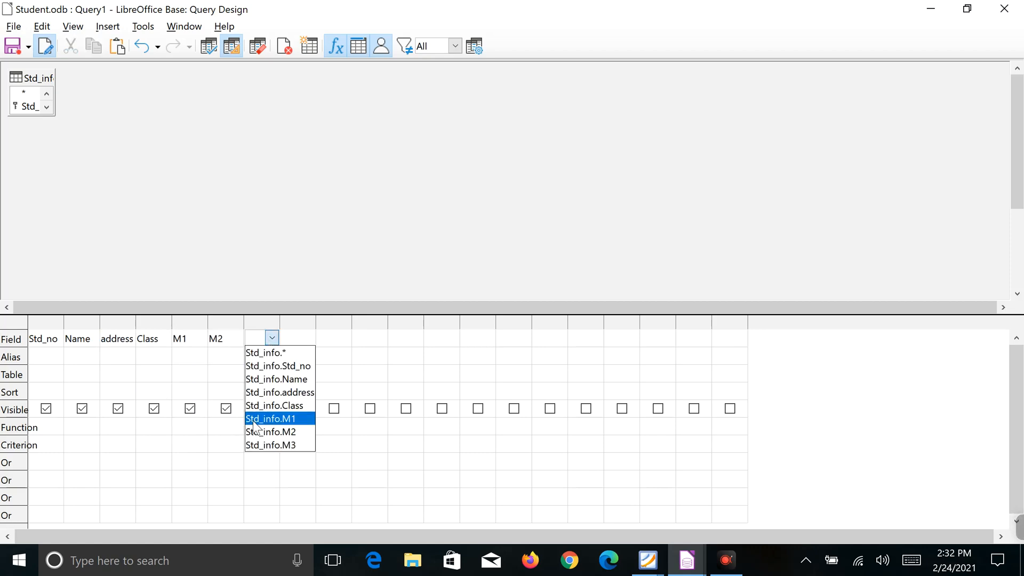
pyautogui.click(261, 442)
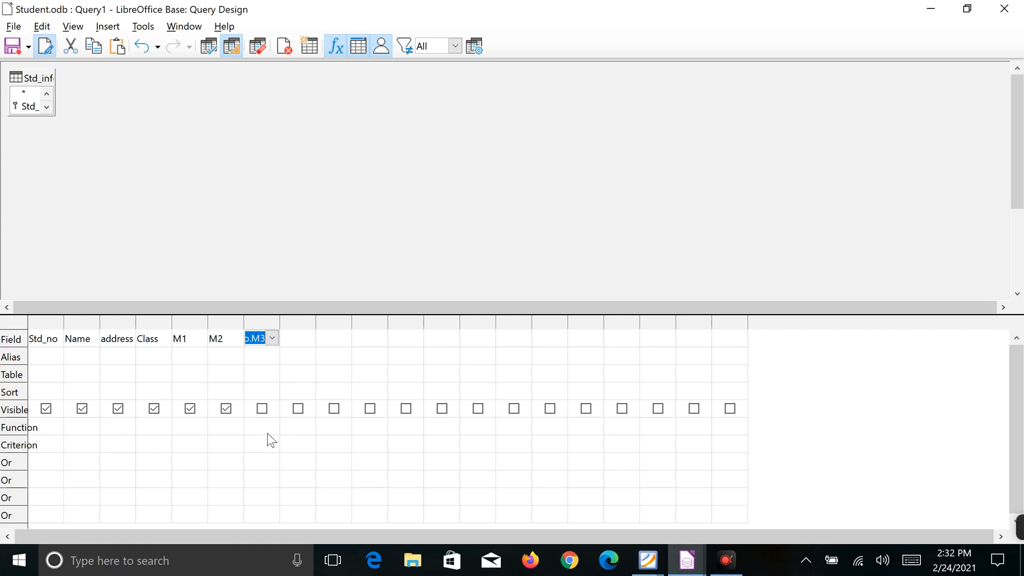
pyautogui.click(1005, 9)
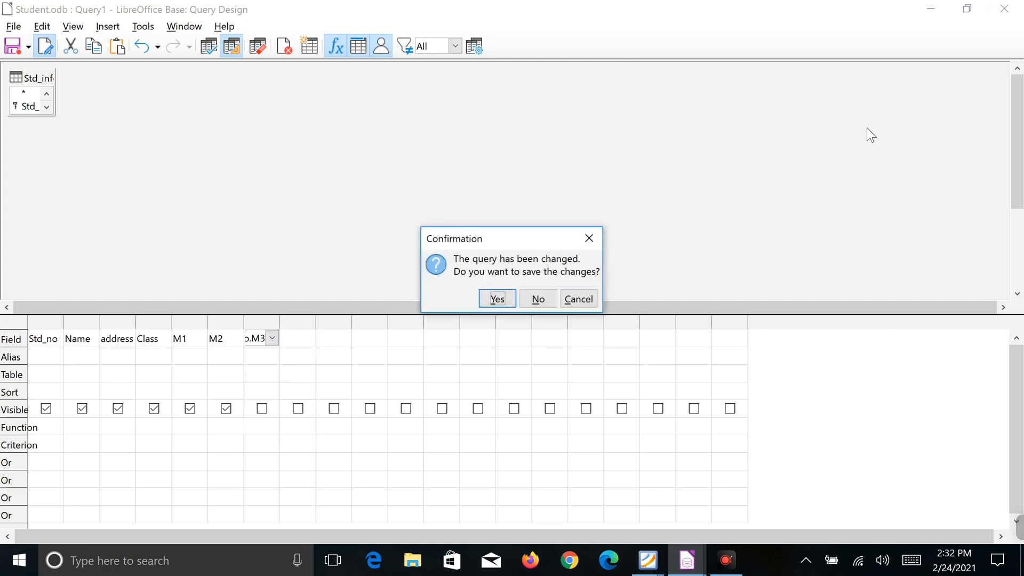
pyautogui.click(535, 295)
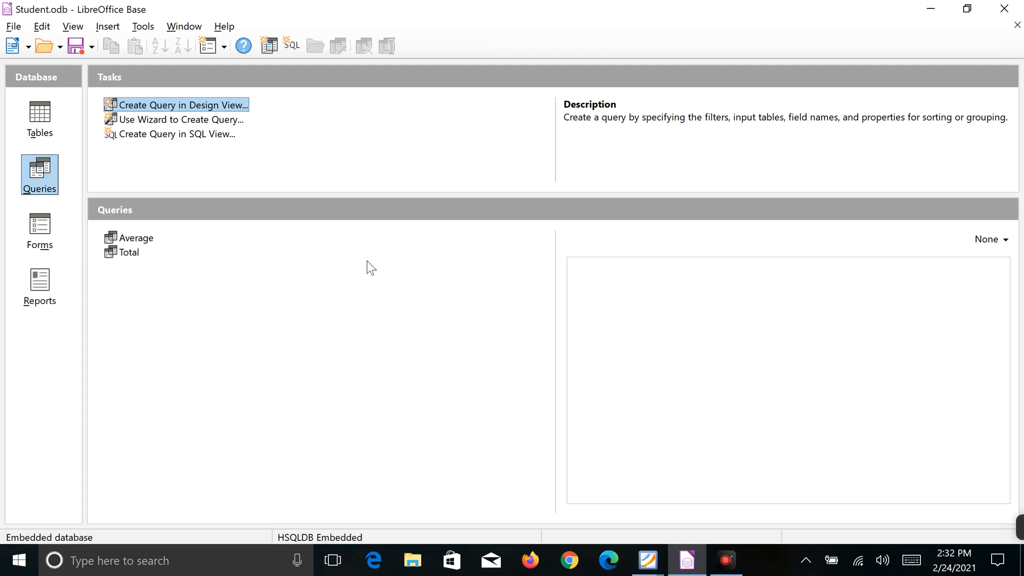
# Start a new query in Design View and add the Average query as its source
pyautogui.click(158, 104)
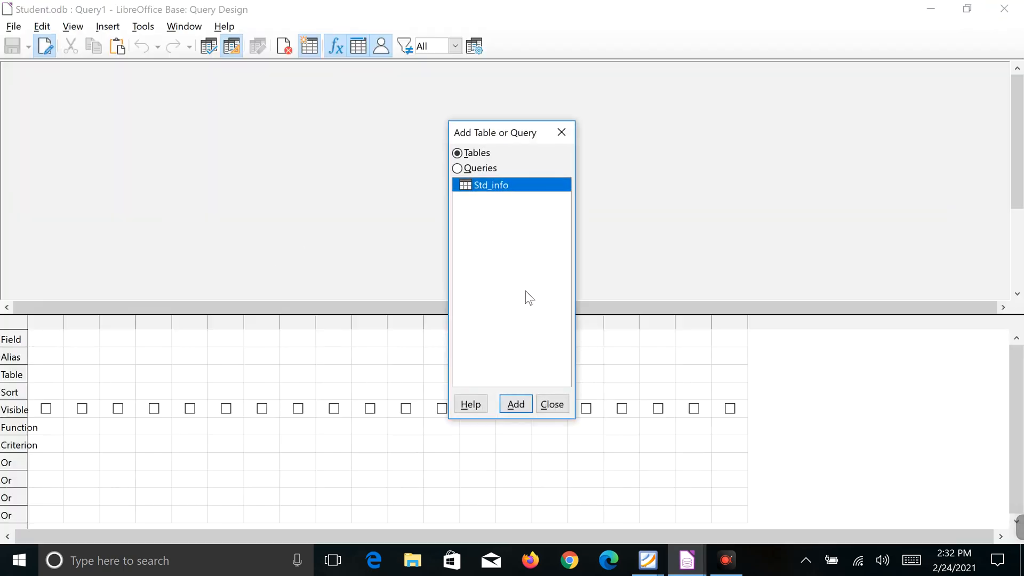
pyautogui.click(494, 167)
pyautogui.click(486, 190)
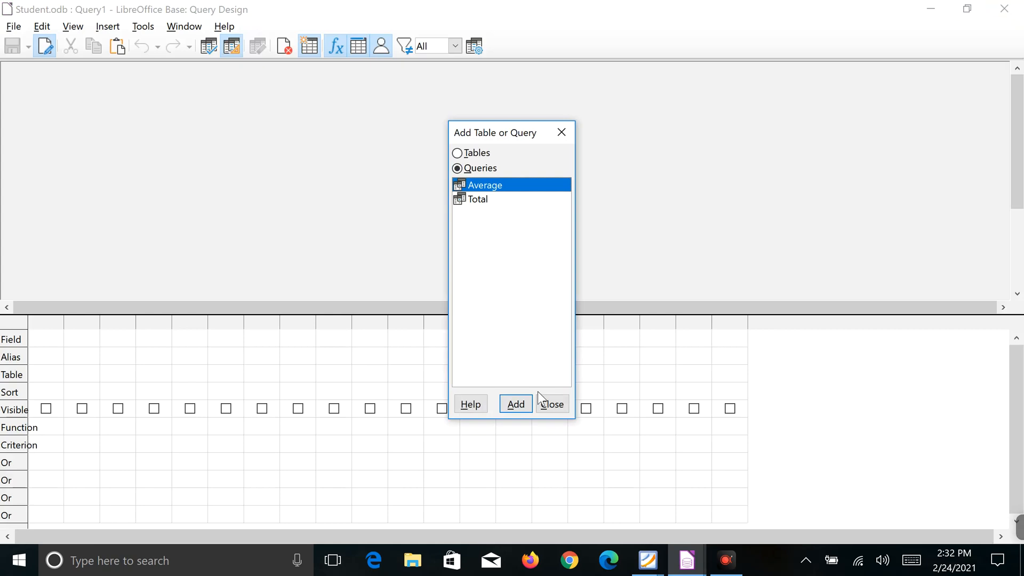
pyautogui.click(516, 405)
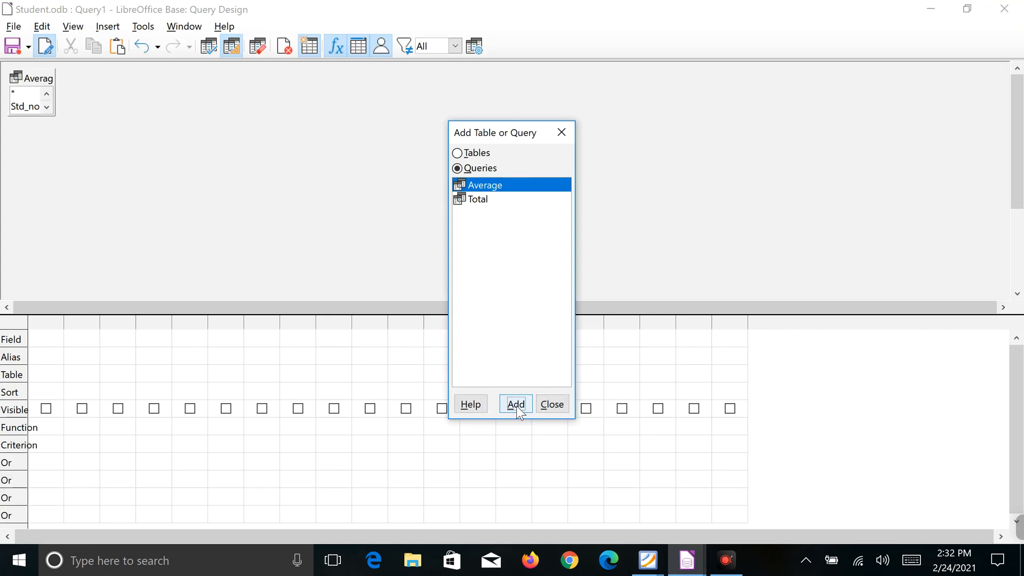
pyautogui.click(555, 406)
# Add the Std_no, Name, address and Class fields to the first four columns of the query
pyautogui.click(48, 347)
pyautogui.click(56, 338)
pyautogui.click(69, 365)
pyautogui.click(97, 338)
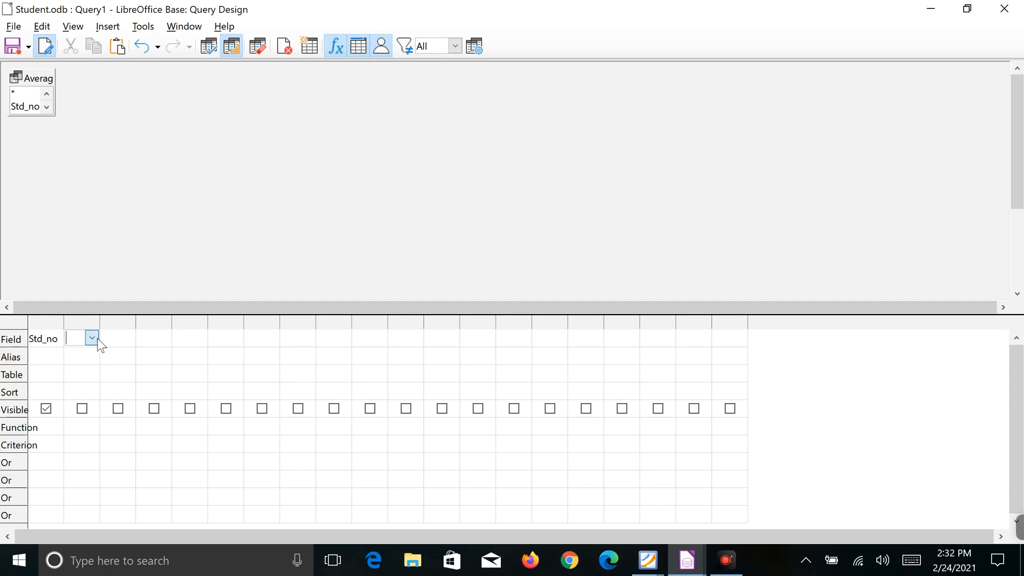
pyautogui.click(97, 338)
pyautogui.click(97, 379)
pyautogui.click(123, 339)
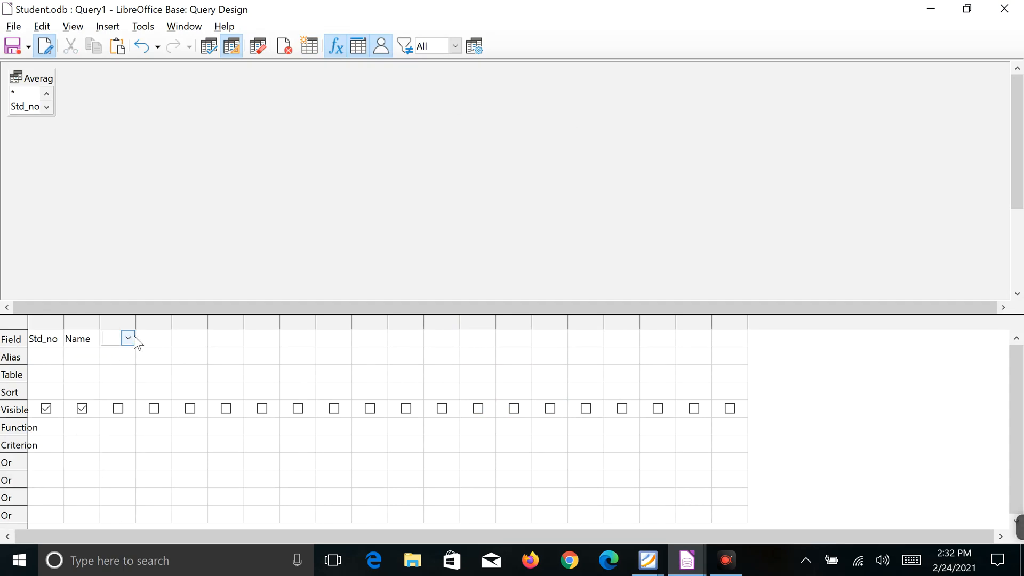
pyautogui.click(128, 338)
pyautogui.click(126, 390)
pyautogui.click(146, 341)
pyautogui.click(165, 338)
pyautogui.click(160, 406)
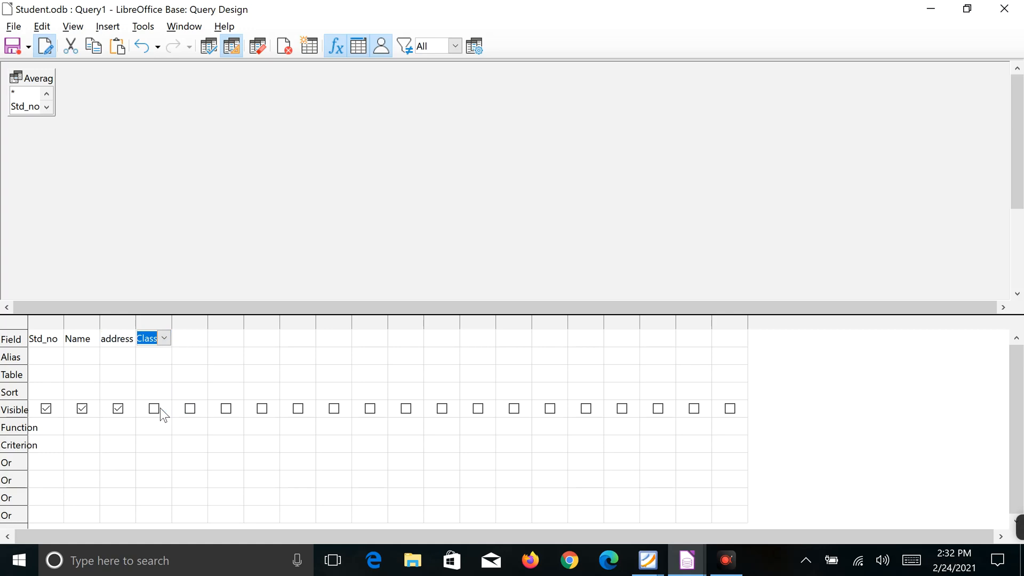
# Add the M1, M2 and M3 marks fields to the next three query columns
pyautogui.click(190, 339)
pyautogui.click(200, 338)
pyautogui.click(187, 416)
pyautogui.click(226, 337)
pyautogui.click(236, 338)
pyautogui.click(229, 435)
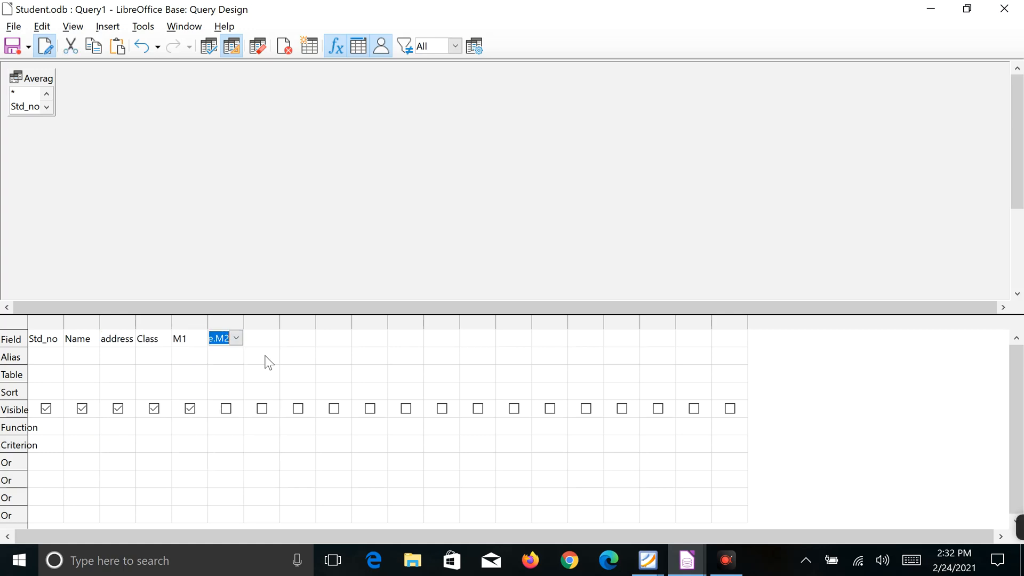
pyautogui.click(264, 338)
pyautogui.click(272, 338)
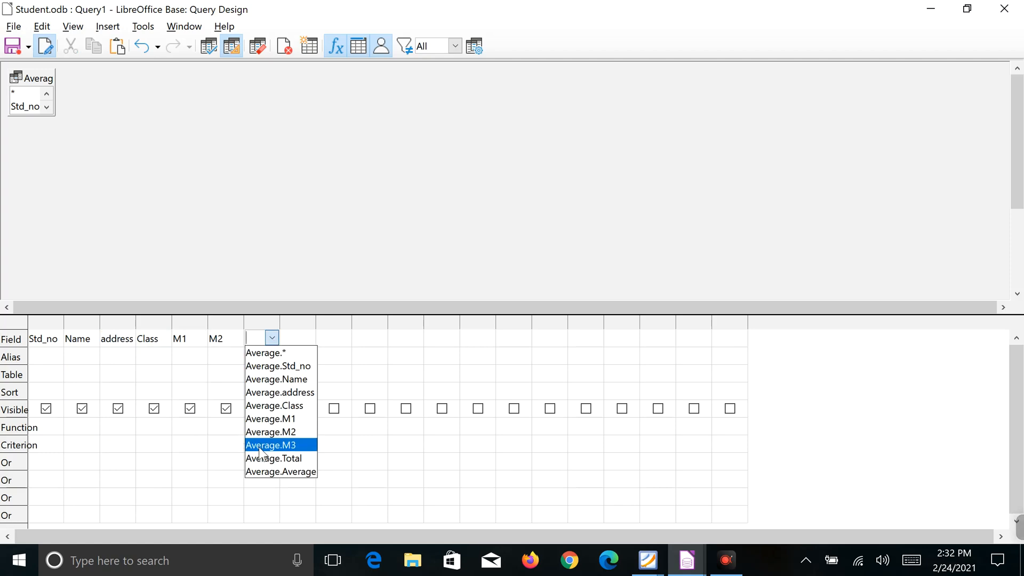
pyautogui.click(263, 446)
# Add the Total and Average fields to the query and run it
pyautogui.click(292, 339)
pyautogui.click(309, 338)
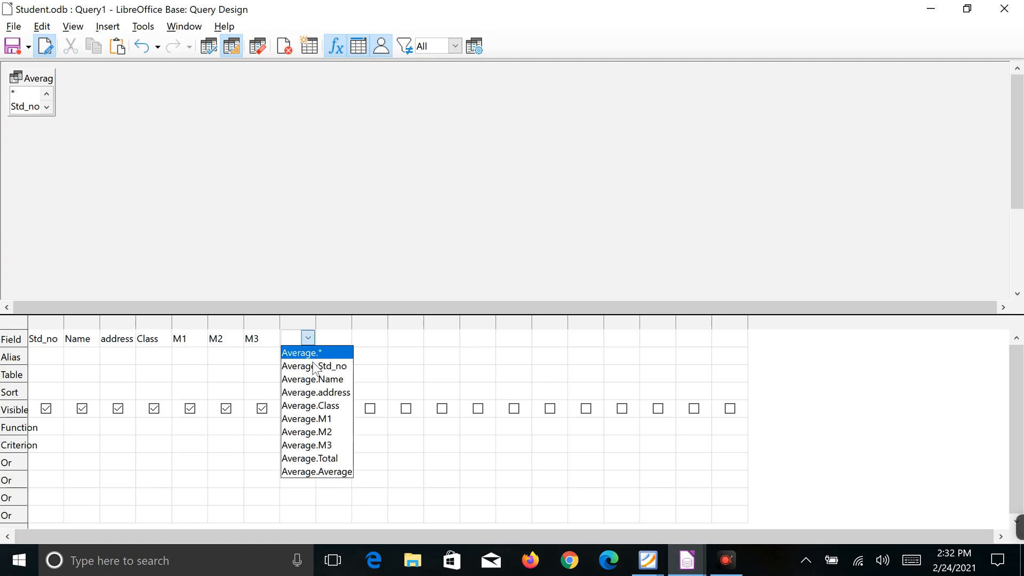
pyautogui.click(312, 457)
pyautogui.click(328, 339)
pyautogui.click(344, 338)
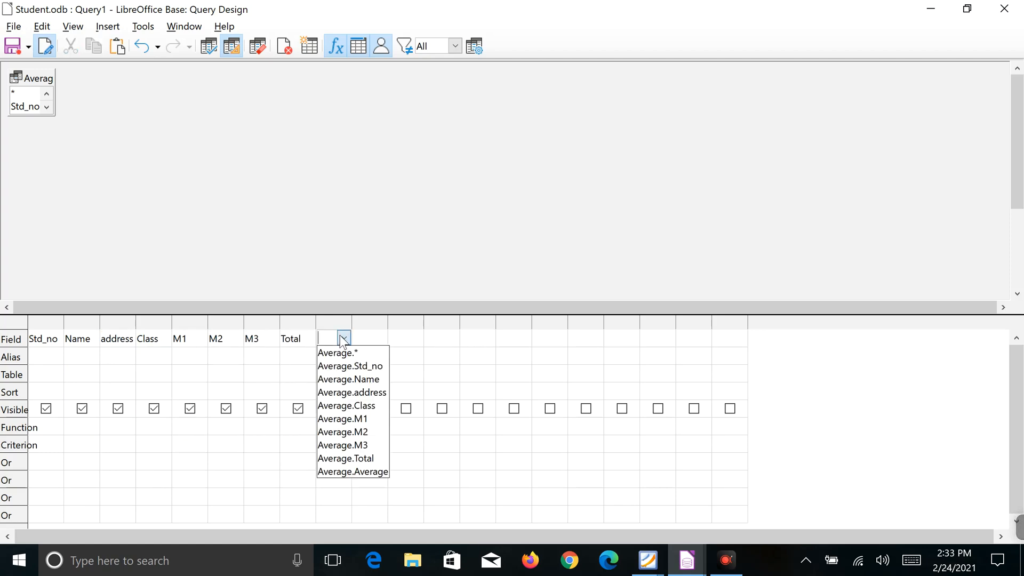
pyautogui.click(334, 472)
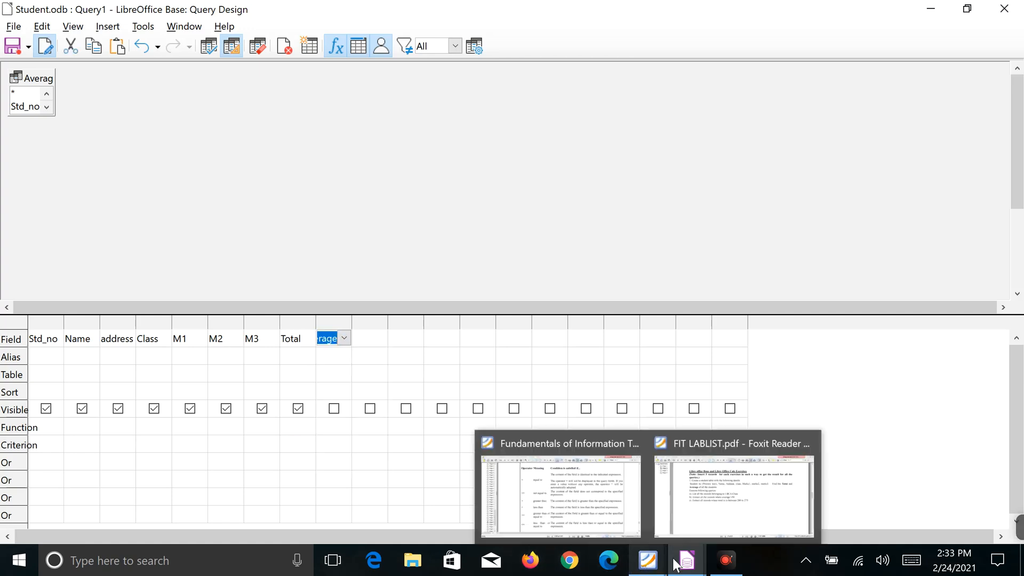
pyautogui.moveTo(686, 560)
pyautogui.click(208, 46)
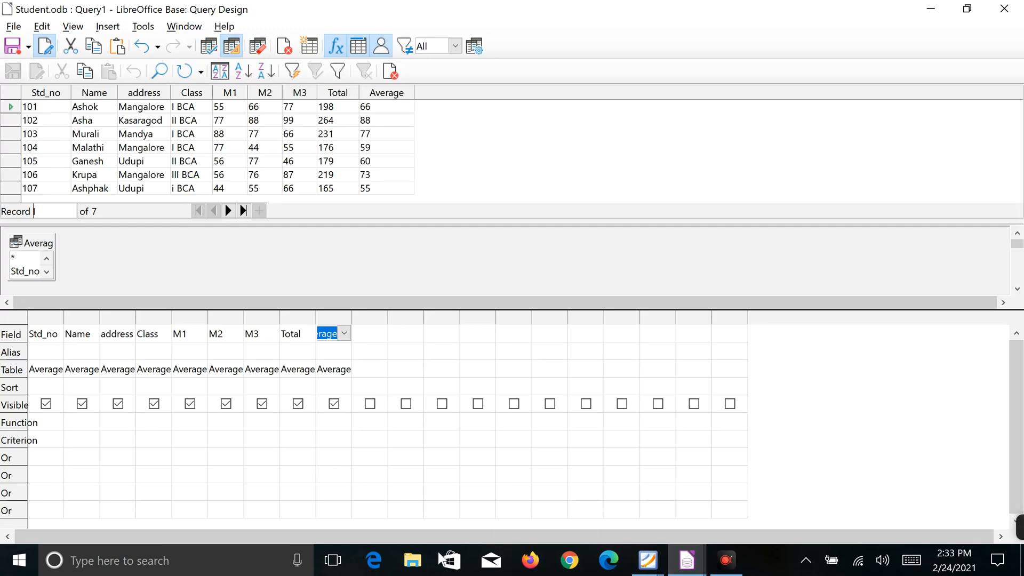
# Check the queries required in FIT LABLIST.pdf and return to the Base query design
pyautogui.moveTo(648, 559)
pyautogui.click(675, 492)
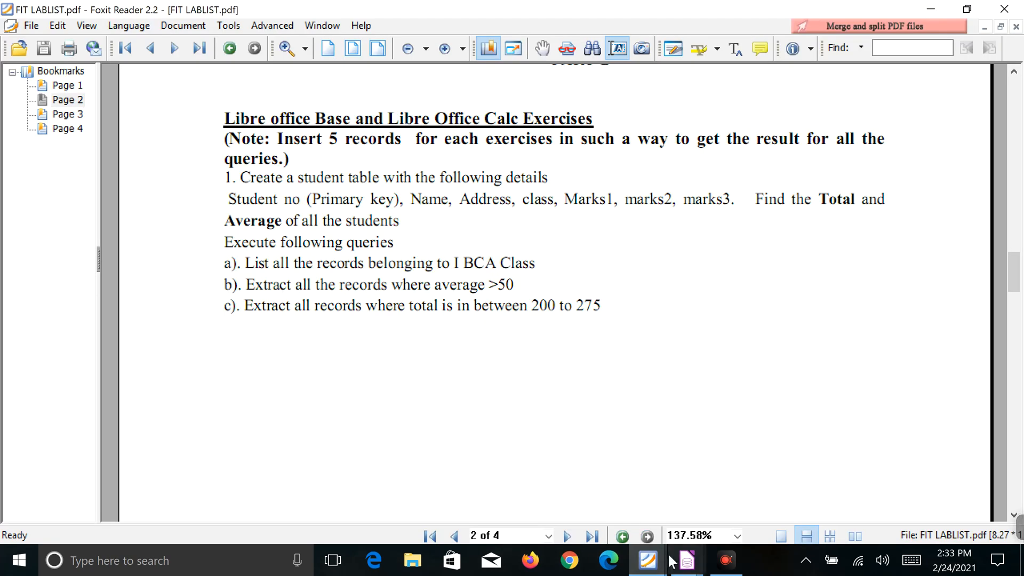
pyautogui.moveTo(685, 560)
pyautogui.click(693, 504)
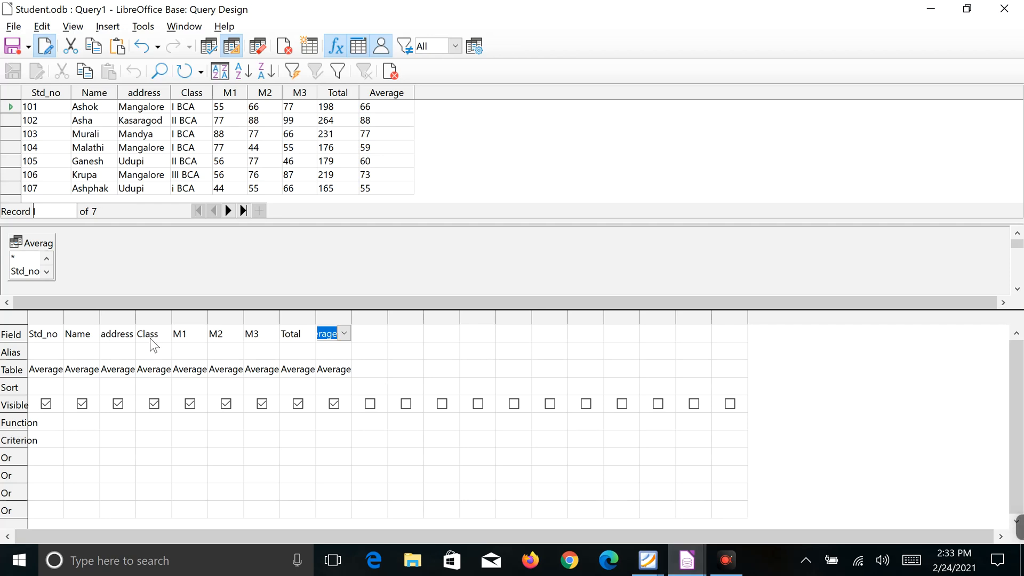
# Set the Class field's criterion to 'I BCA' and run the query
pyautogui.click(141, 444)
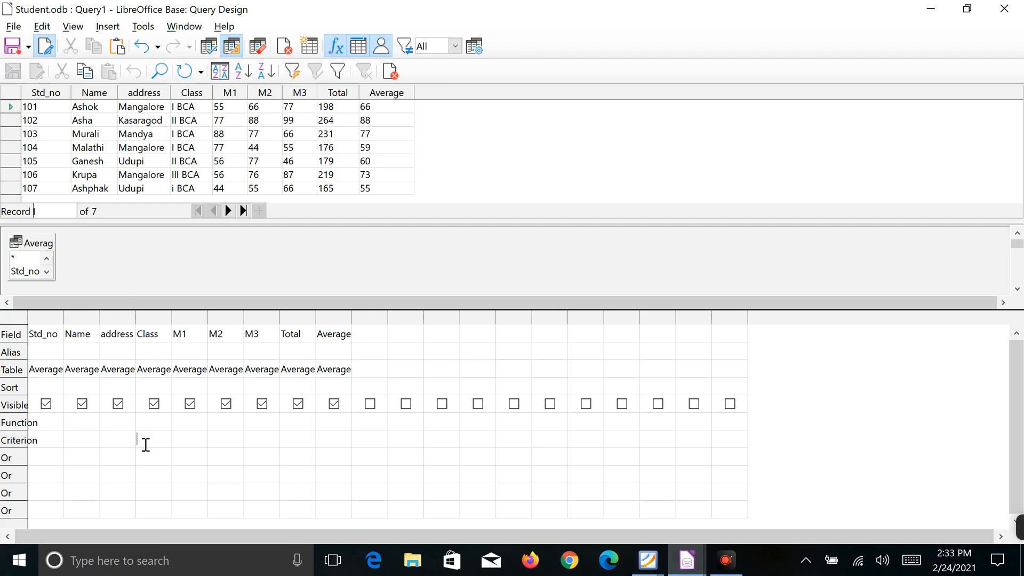
pyautogui.write('BCA')
pyautogui.click(258, 48)
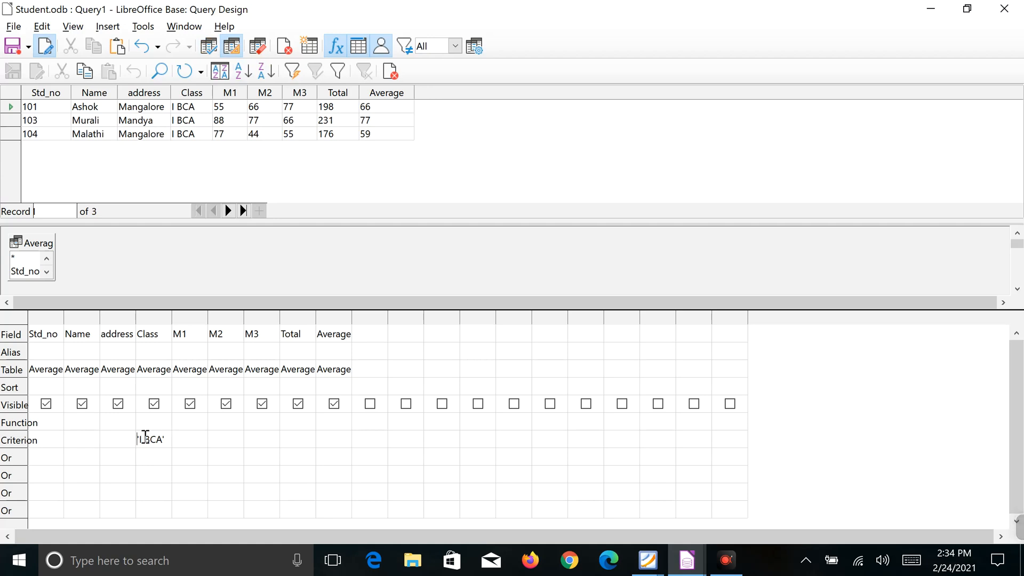
# Run the query with the Class criterion changed to 'II BCA', and restore the criterion to 'I BCA'
pyautogui.write('I')
pyautogui.click(165, 456)
pyautogui.click(210, 47)
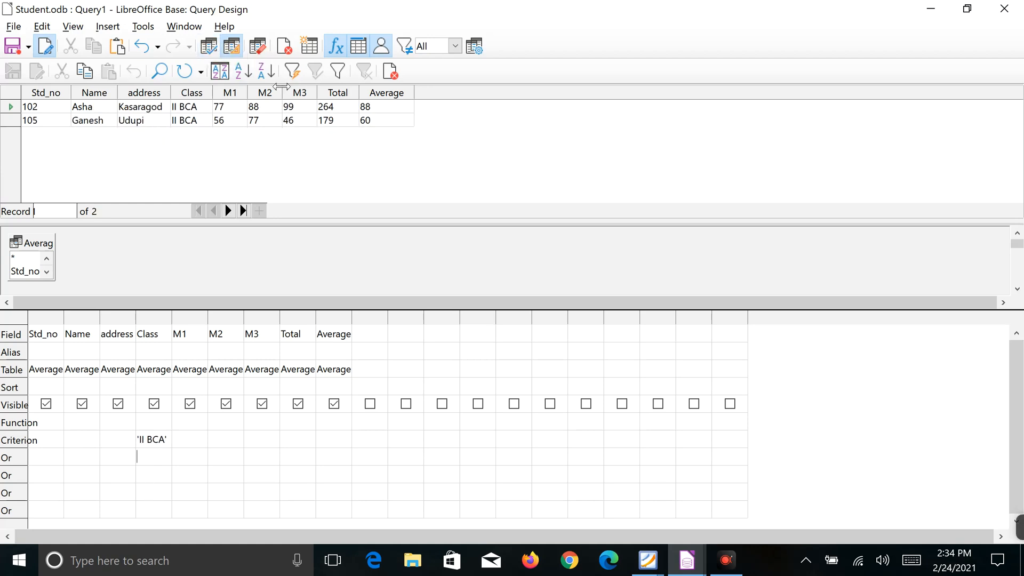
pyautogui.click(144, 437)
pyautogui.click(210, 49)
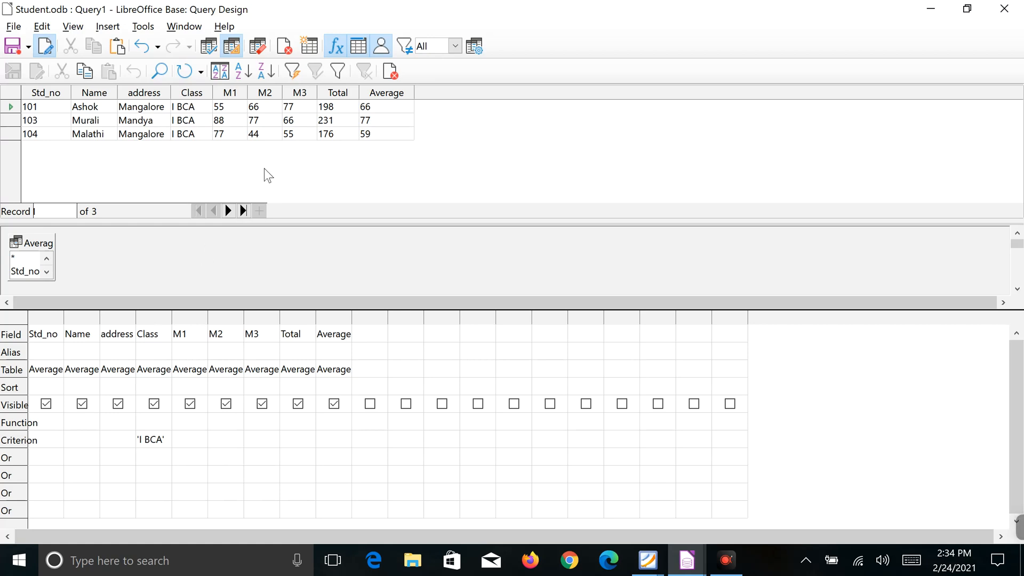
# Save the query as I BCA and close its design window
pyautogui.click(10, 47)
pyautogui.moveTo(519, 267); pyautogui.dragTo(471, 270)
pyautogui.press('BackSpace')
pyautogui.write('I BCA')
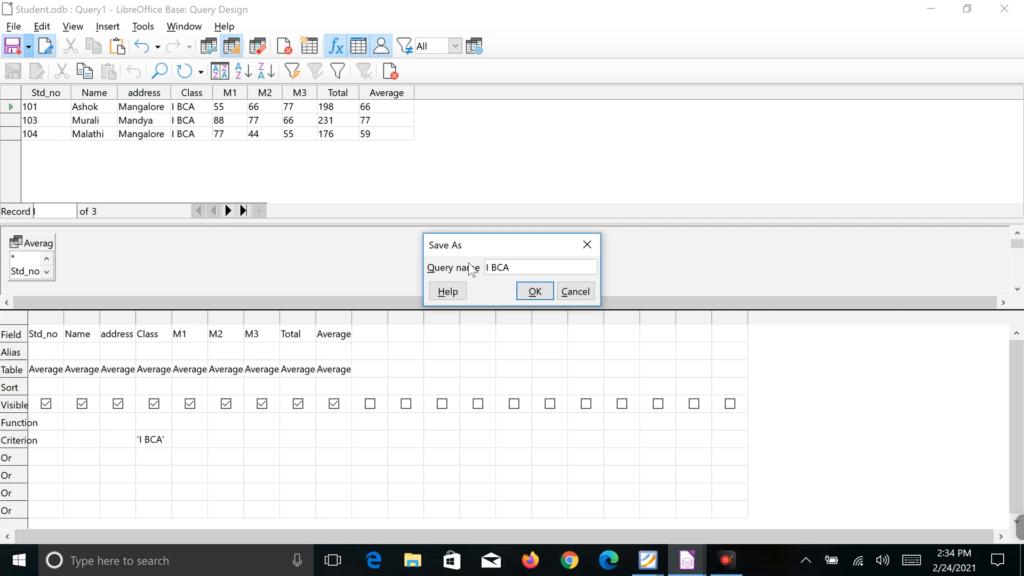
pyautogui.click(531, 292)
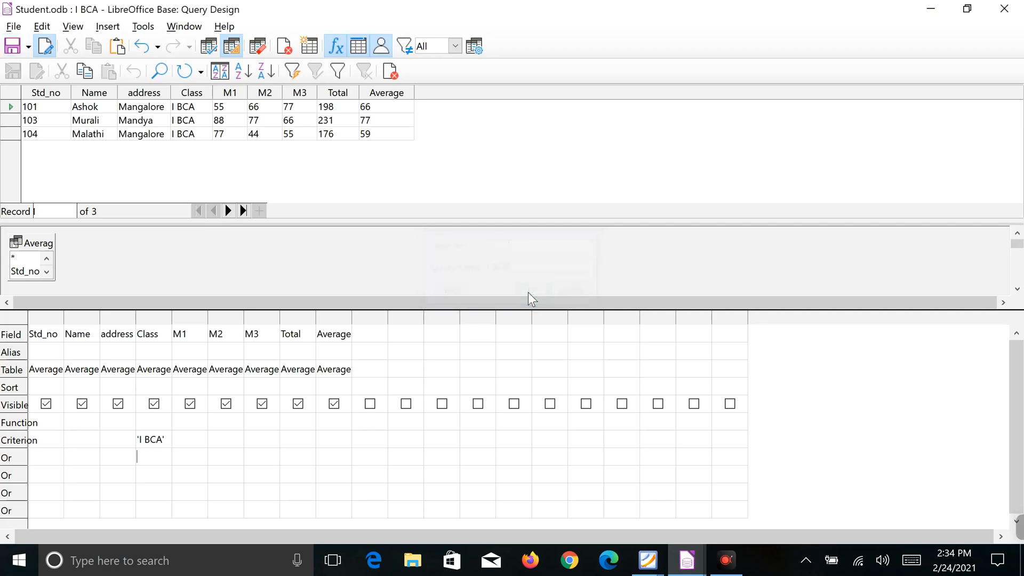
pyautogui.click(1004, 9)
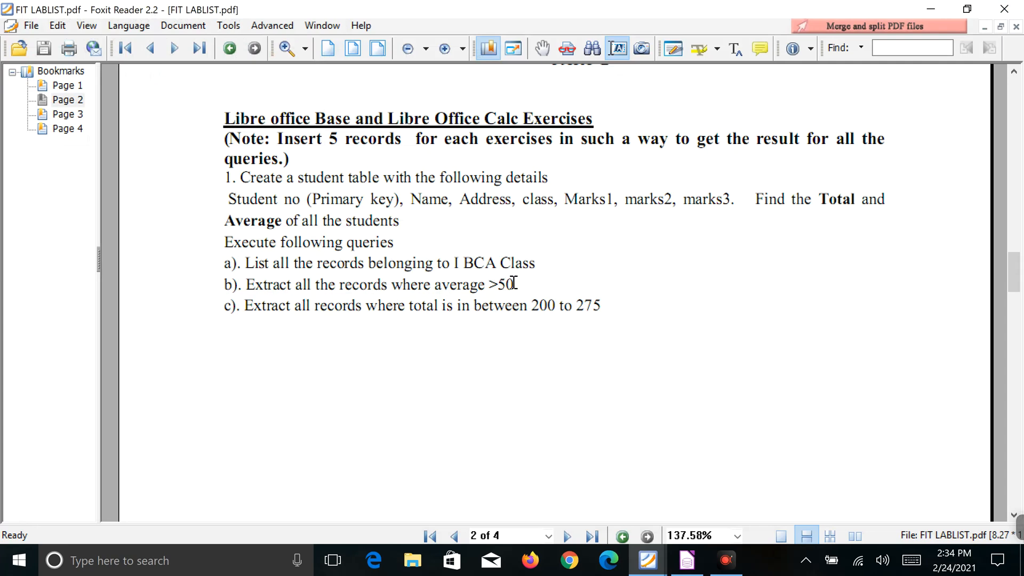
# Return to the Base database window and create a new query in design view based on the Average query
pyautogui.click(686, 562)
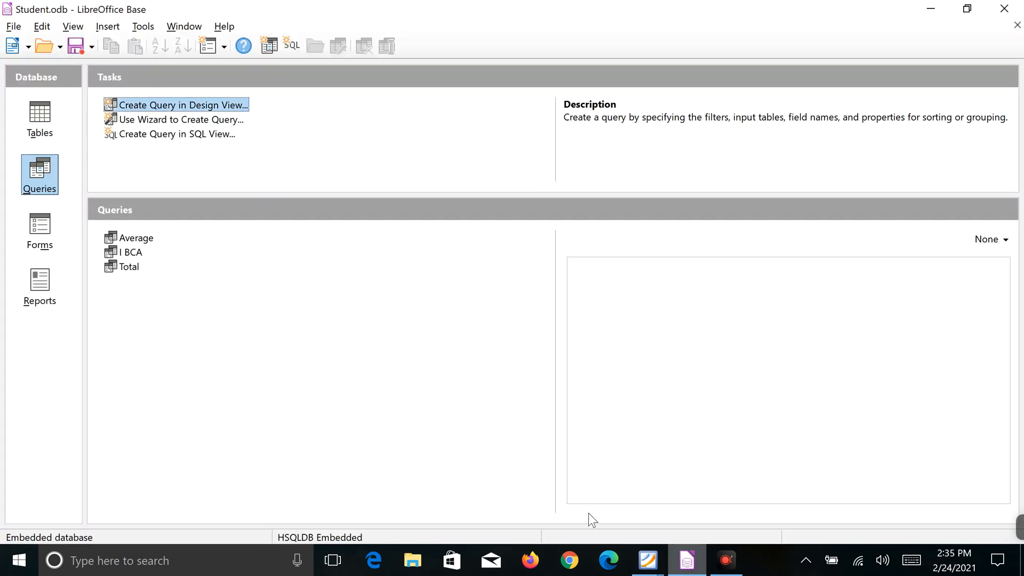
pyautogui.click(49, 181)
pyautogui.click(178, 107)
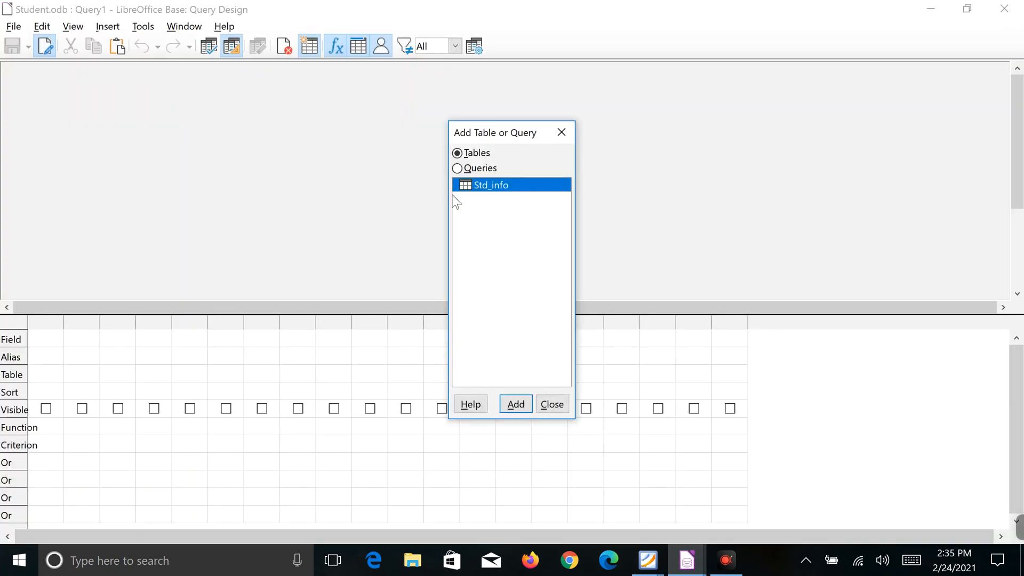
pyautogui.click(487, 169)
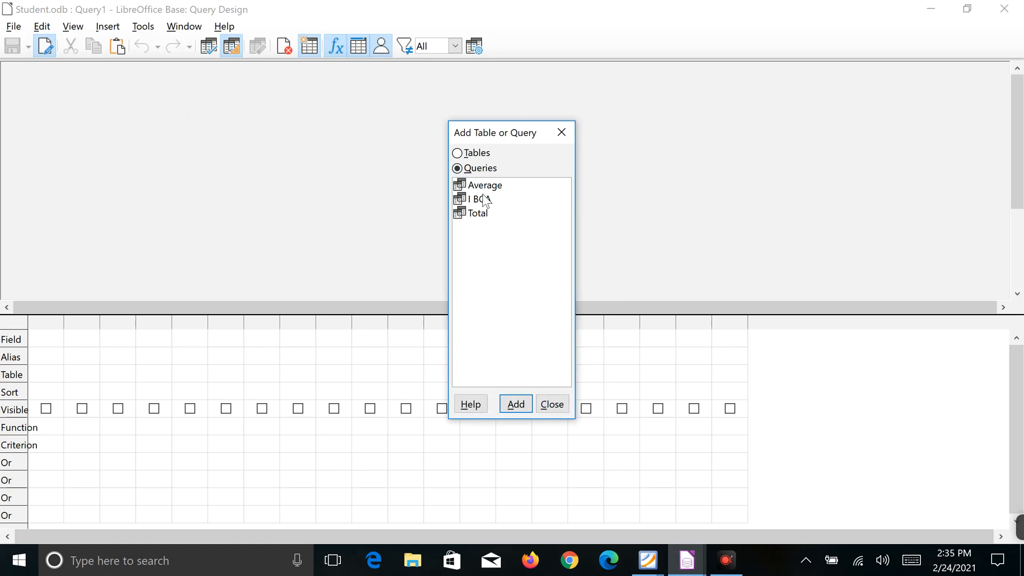
pyautogui.click(483, 186)
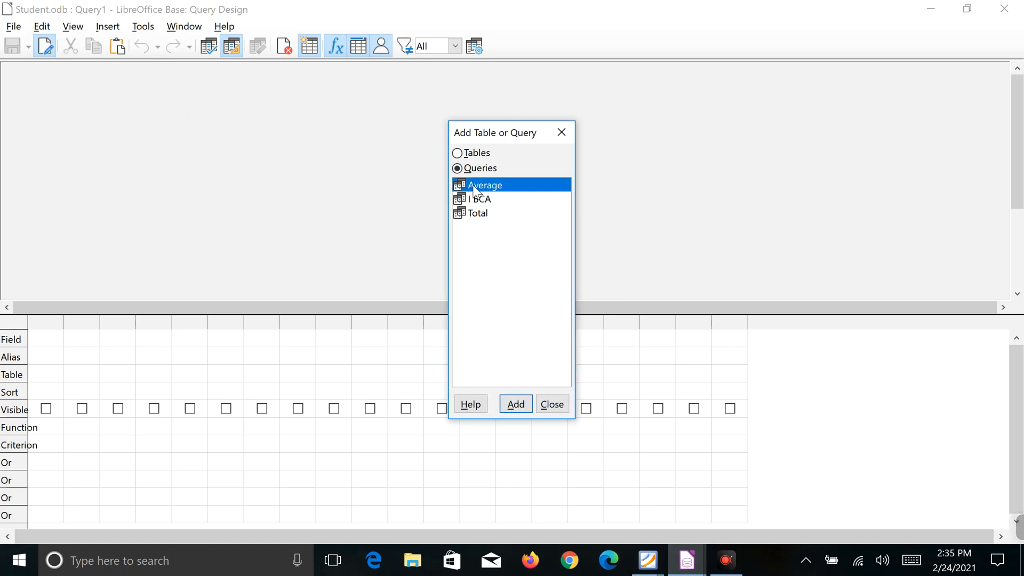
pyautogui.click(515, 405)
pyautogui.click(552, 404)
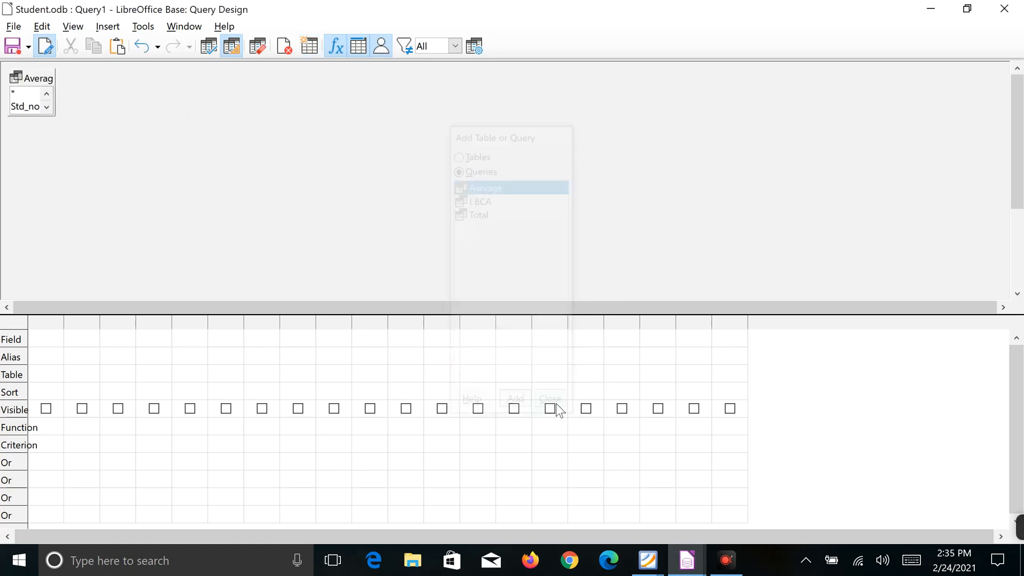
# Add the Std_no, Name, address and Class fields to the first four query columns
pyautogui.click(62, 336)
pyautogui.click(61, 363)
pyautogui.click(91, 338)
pyautogui.click(92, 338)
pyautogui.click(103, 377)
pyautogui.click(127, 338)
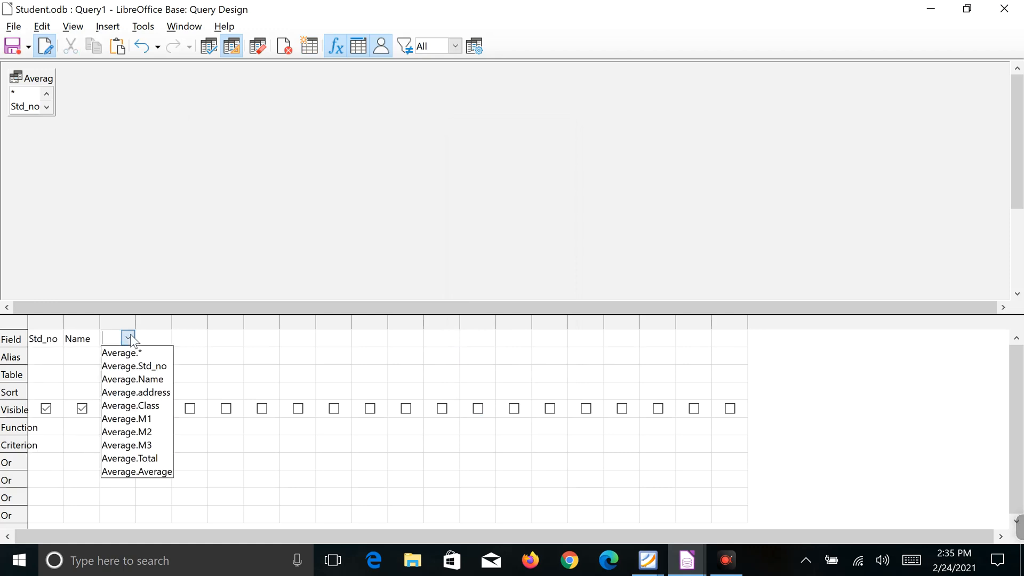
pyautogui.click(131, 392)
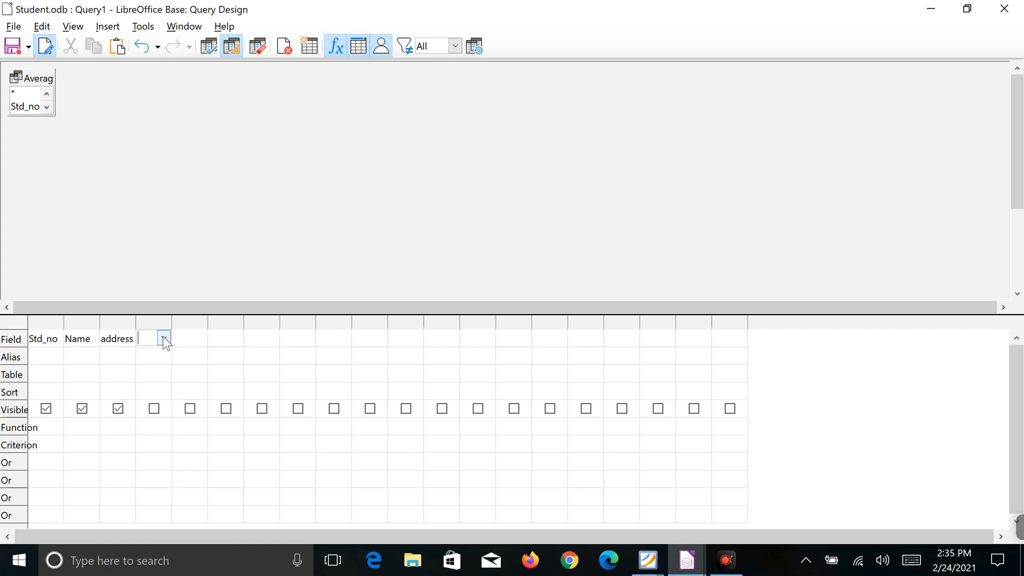
pyautogui.click(164, 338)
pyautogui.click(168, 404)
# Add the M1, M2 and M3 marks fields to the three query columns after Class
pyautogui.click(200, 337)
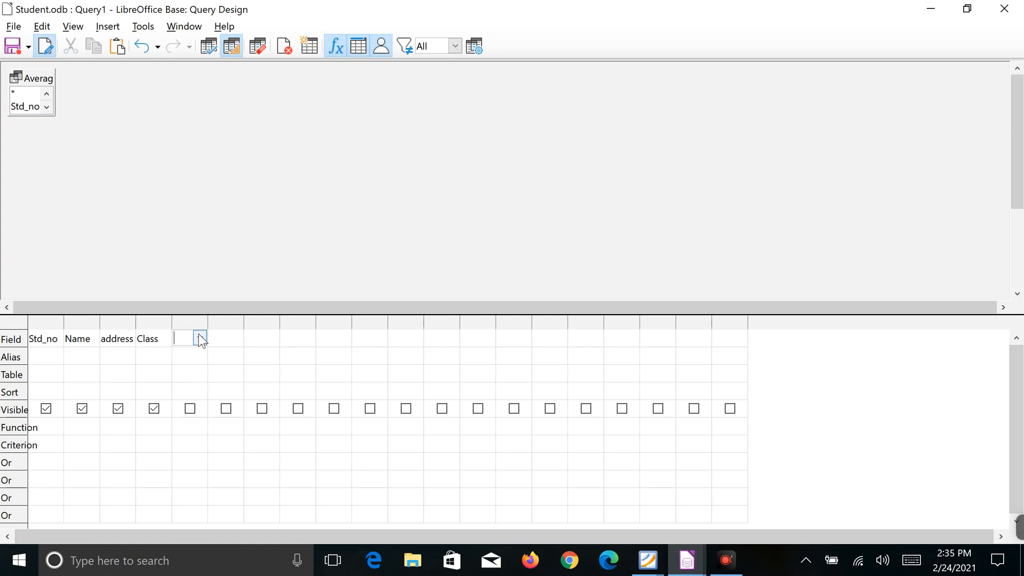
pyautogui.click(200, 338)
pyautogui.click(202, 418)
pyautogui.click(224, 338)
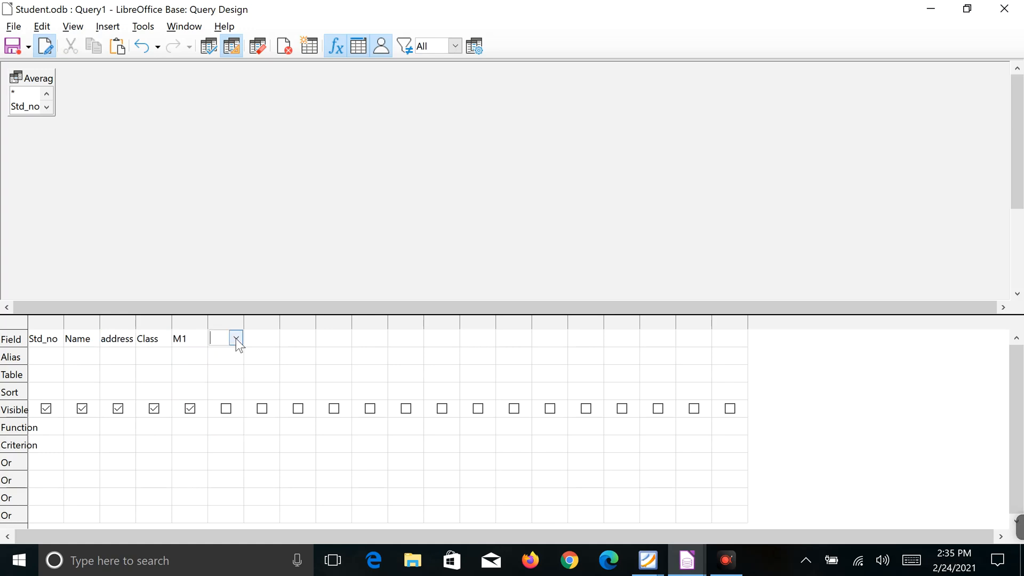
pyautogui.click(236, 338)
pyautogui.click(240, 429)
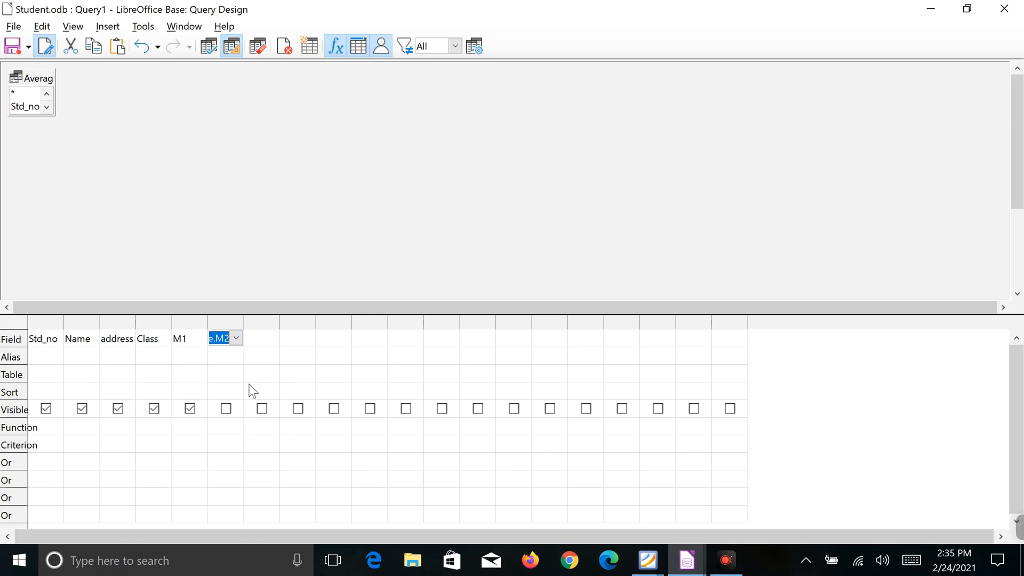
pyautogui.click(259, 338)
pyautogui.click(272, 338)
pyautogui.click(269, 444)
# Add the Total and Average fields to the two query columns after M3
pyautogui.click(295, 339)
pyautogui.click(307, 338)
pyautogui.click(309, 457)
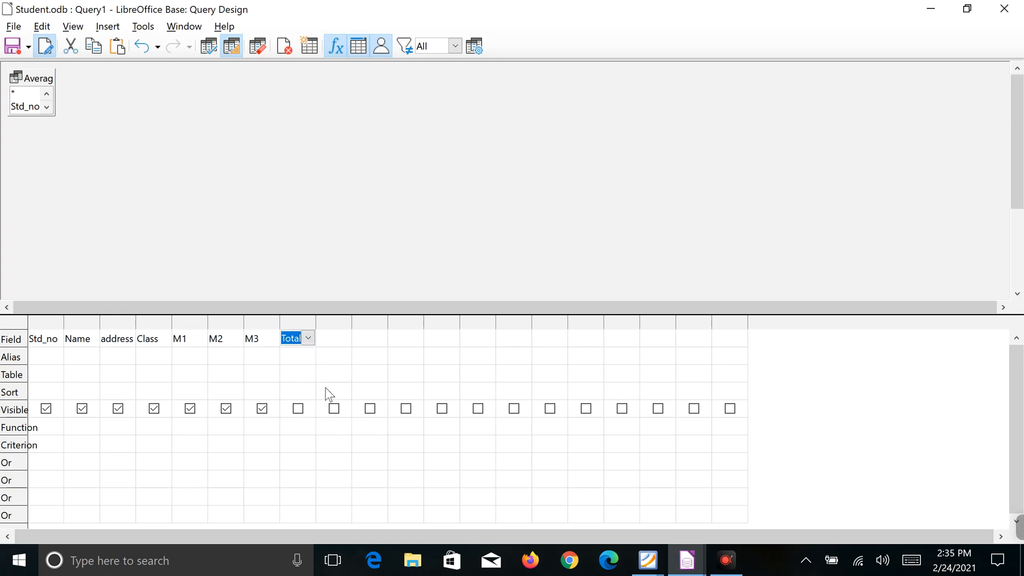
pyautogui.click(329, 338)
pyautogui.click(344, 338)
pyautogui.click(348, 471)
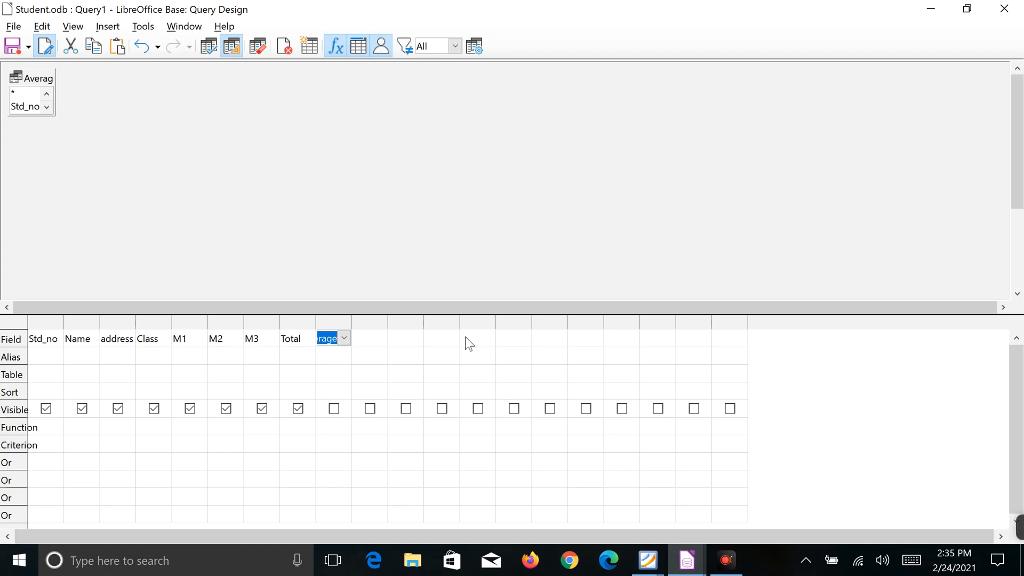
pyautogui.click(350, 356)
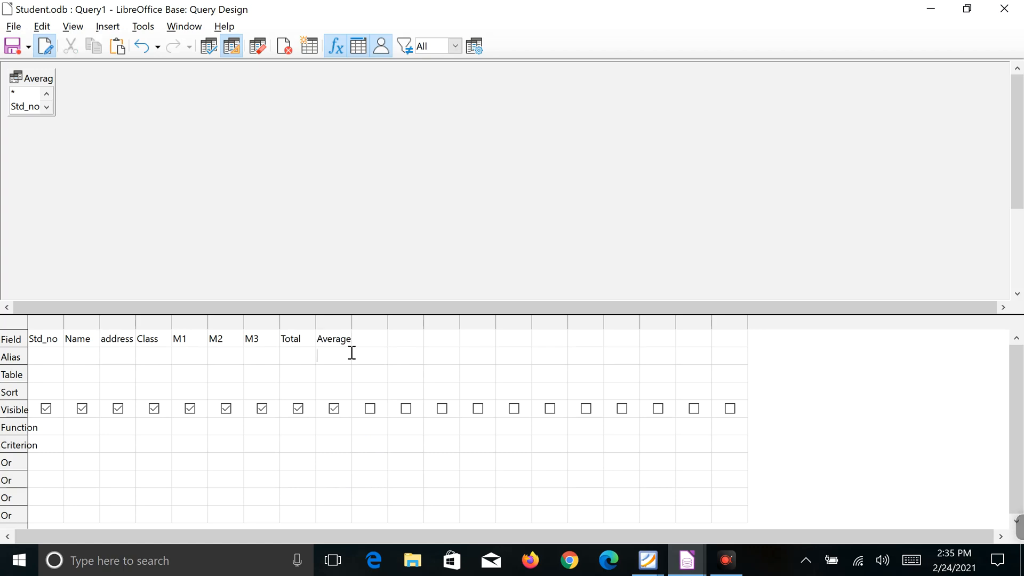
# Check the average condition required in FIT LABLIST.pdf and return to the Base query design
pyautogui.moveTo(648, 560)
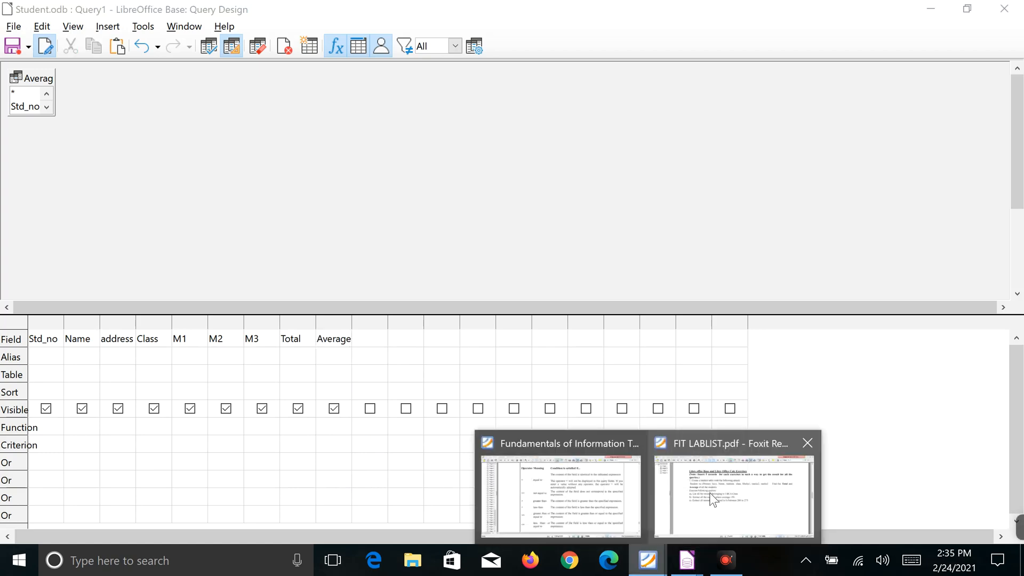
pyautogui.click(722, 507)
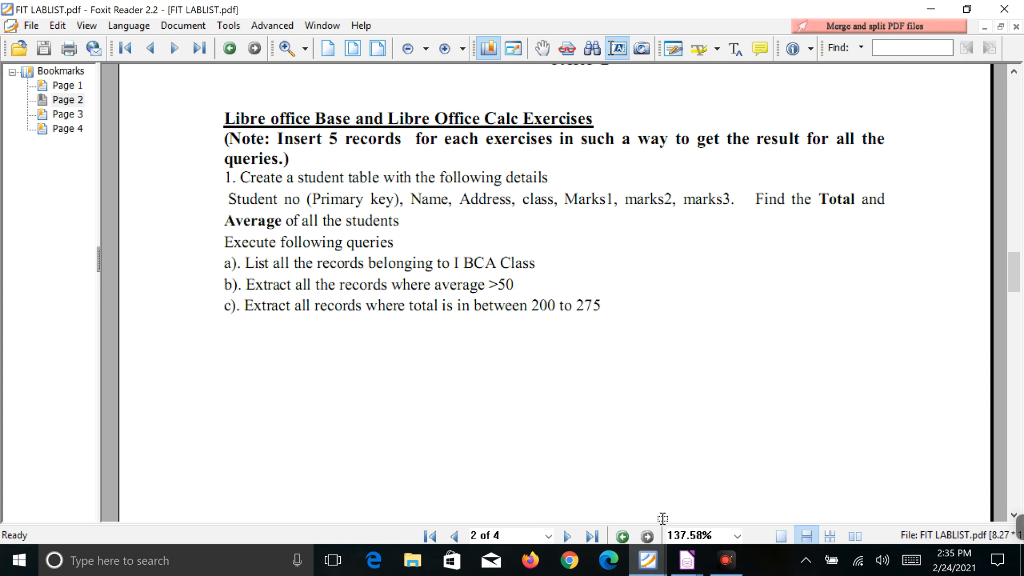
pyautogui.moveTo(687, 560)
pyautogui.click(719, 537)
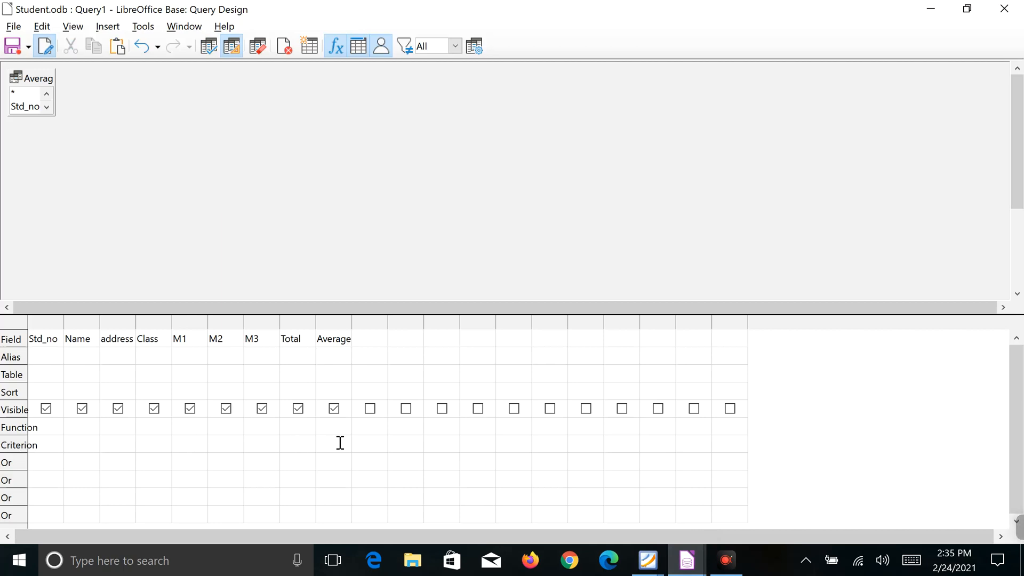
# Set the Average field's criterion to greater than 50 and run the query
pyautogui.write('50')
pyautogui.click(336, 462)
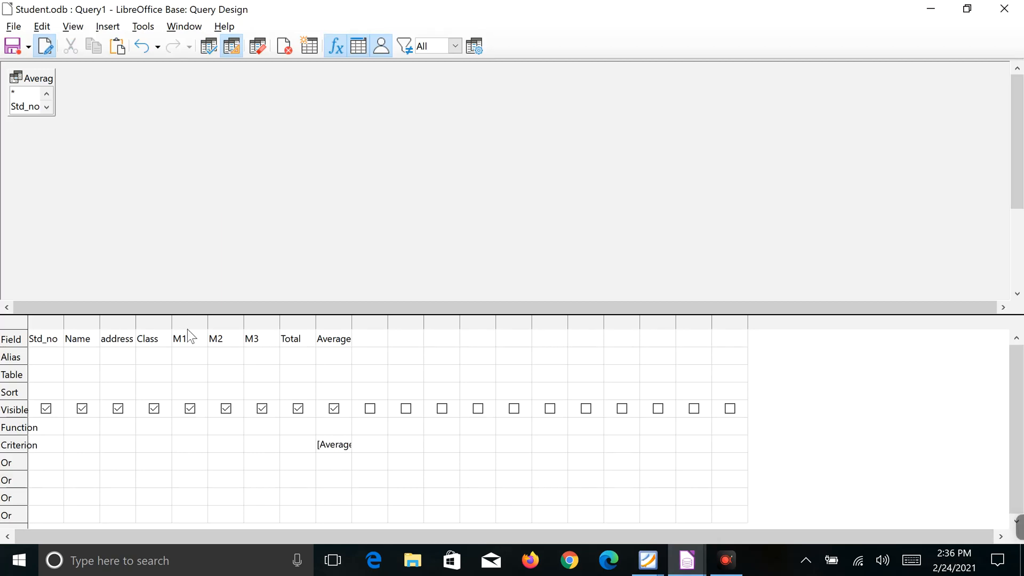
pyautogui.click(209, 47)
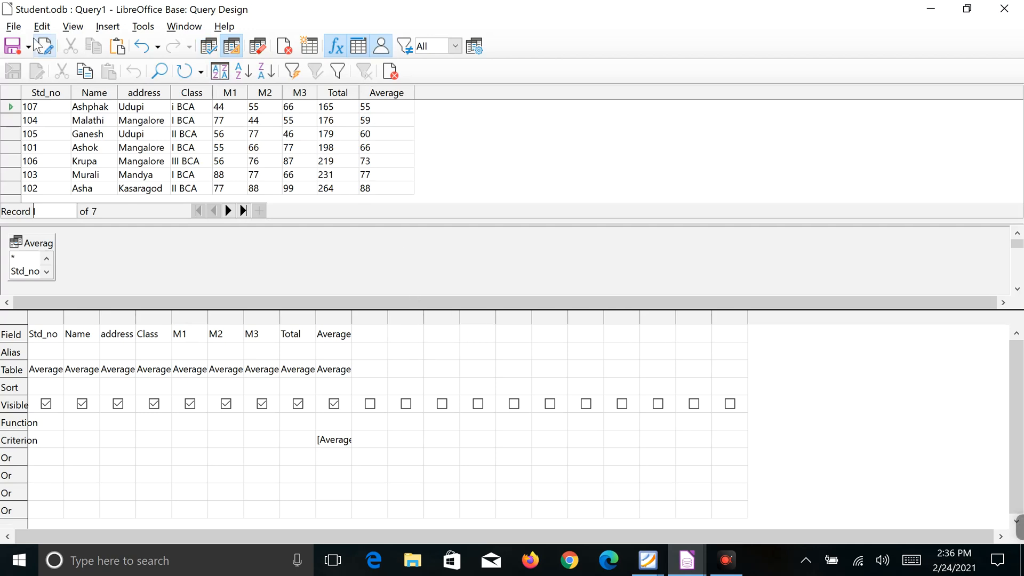
# Save the query, first trying the name Average and finally using Avg>50
pyautogui.click(12, 48)
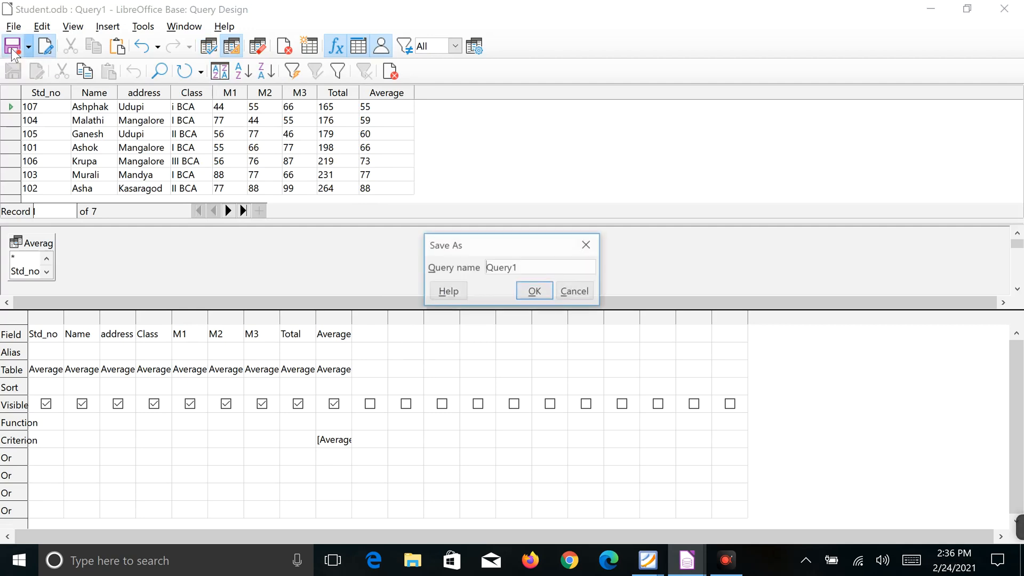
pyautogui.moveTo(535, 265); pyautogui.dragTo(473, 265)
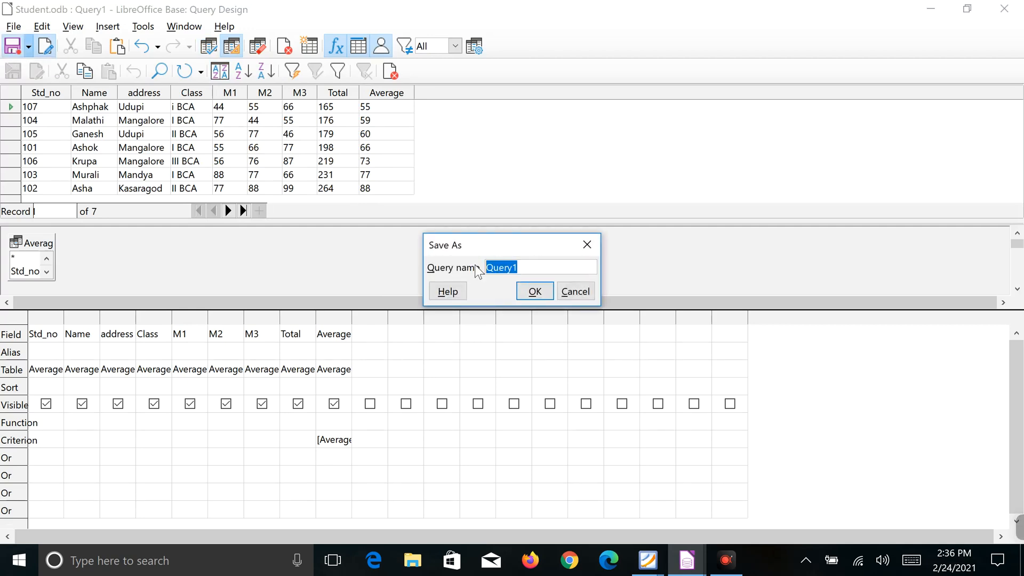
pyautogui.write('Averag')
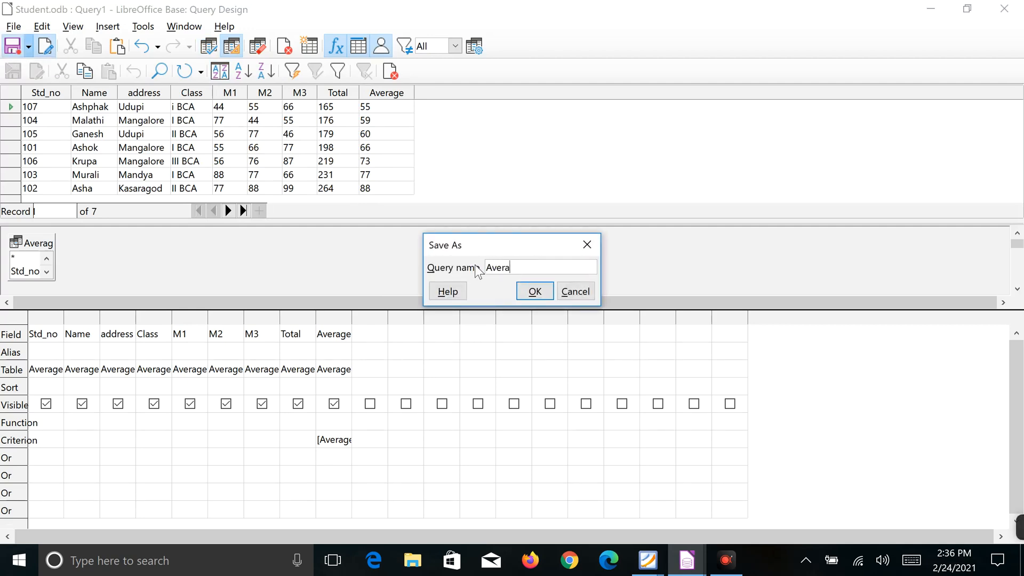
pyautogui.click(534, 291)
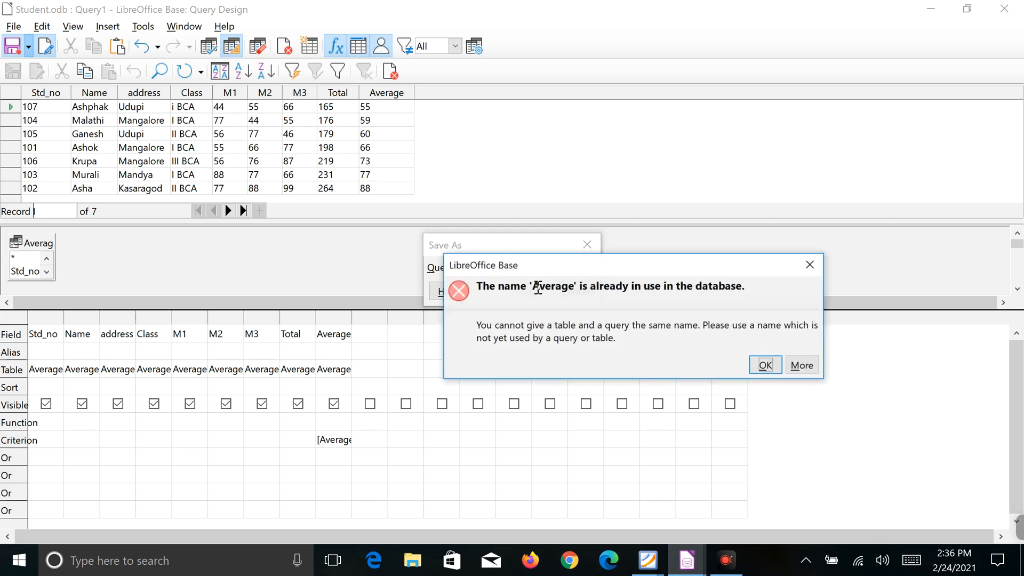
pyautogui.click(766, 366)
pyautogui.moveTo(525, 267); pyautogui.dragTo(487, 265)
pyautogui.press('BackSpace')
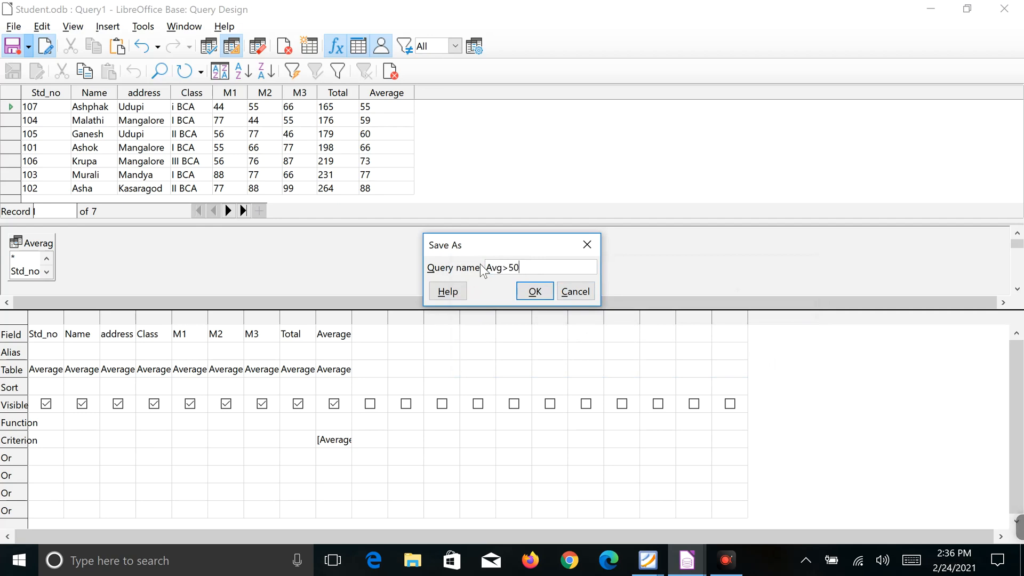
pyautogui.click(534, 291)
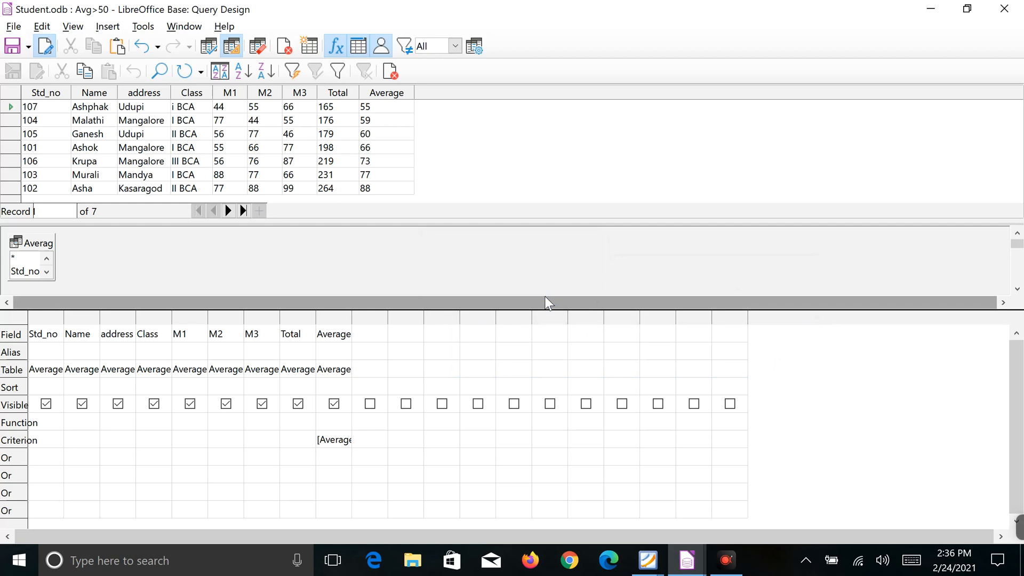
# Check the remaining exercise query in FIT LABLIST.pdf, return to Base and open the Std_info table's data
pyautogui.click(648, 560)
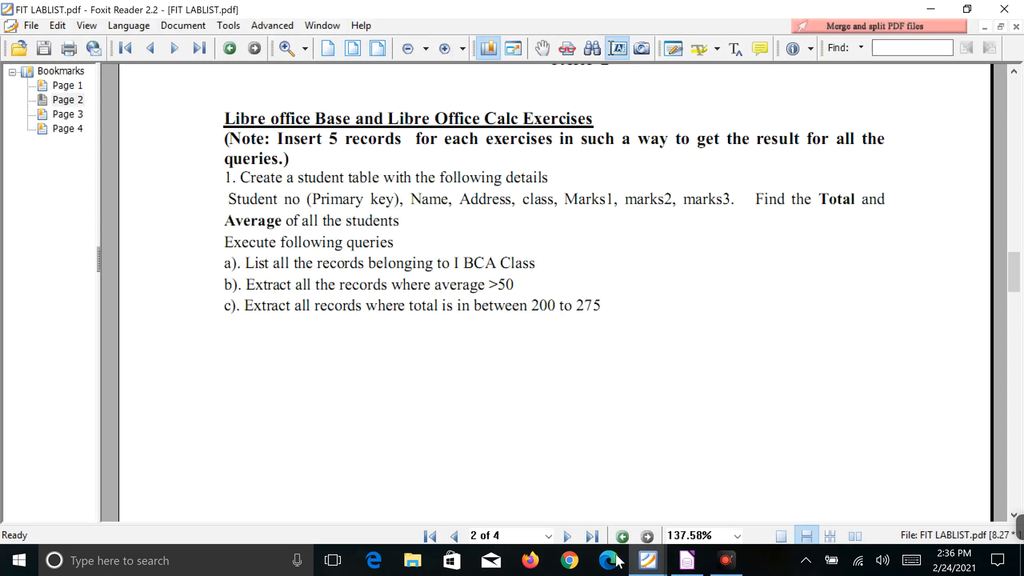
pyautogui.click(687, 560)
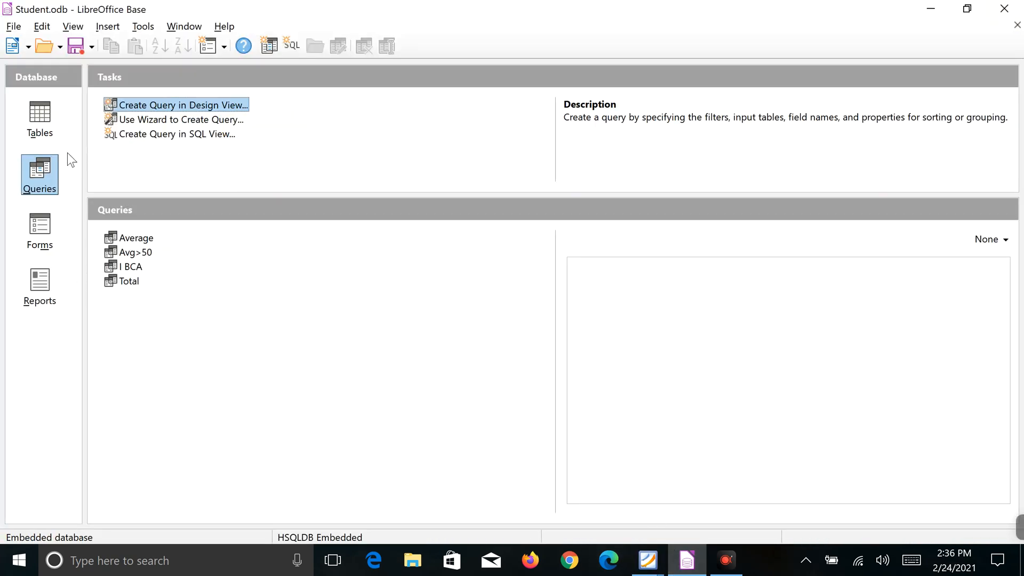
pyautogui.click(46, 122)
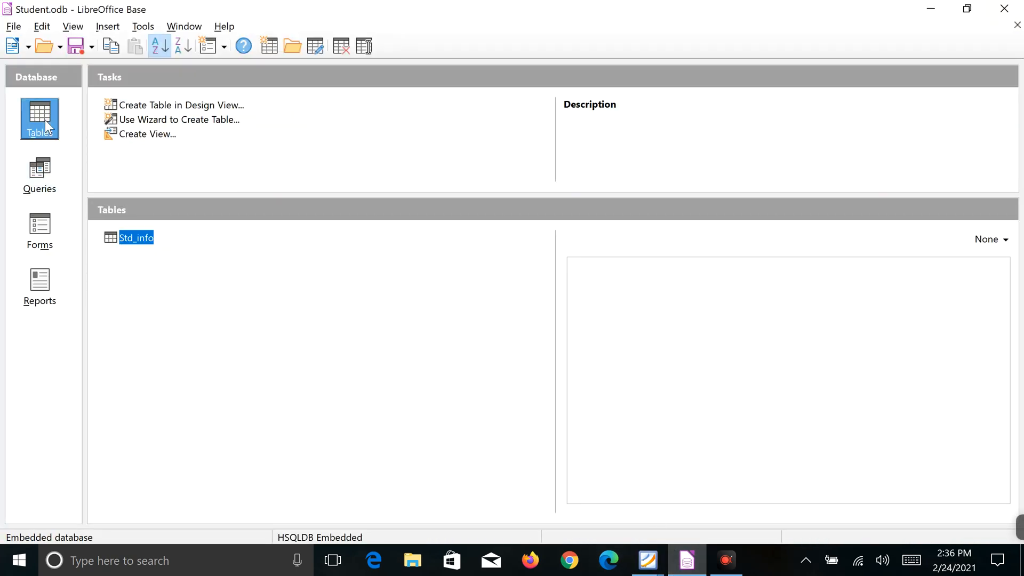
pyautogui.click(139, 245)
pyautogui.doubleClick(140, 238)
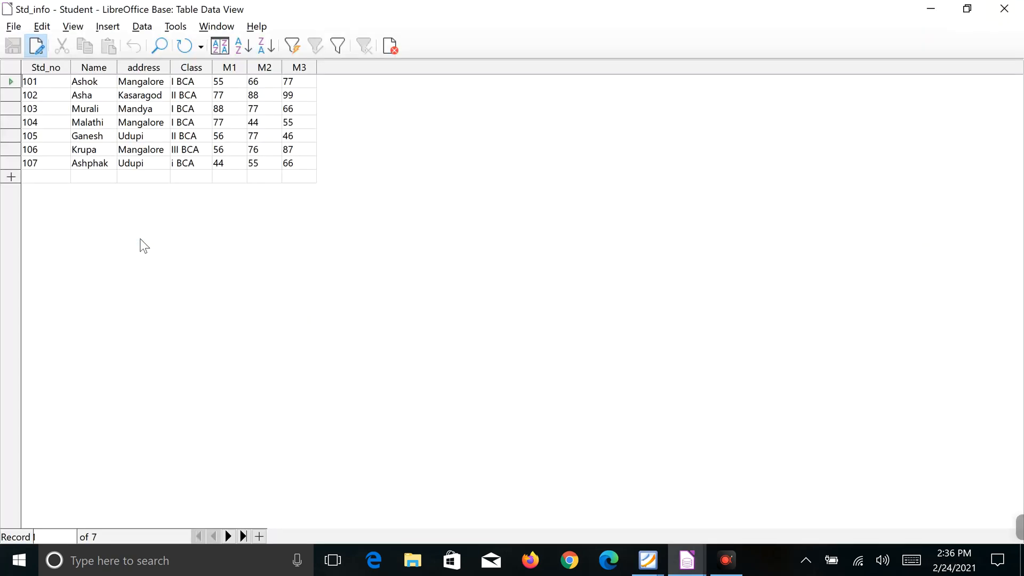
# Start a new record in Std_info with the next student number, the student's name and address, and class I BCA
pyautogui.click(43, 176)
pyautogui.write('108')
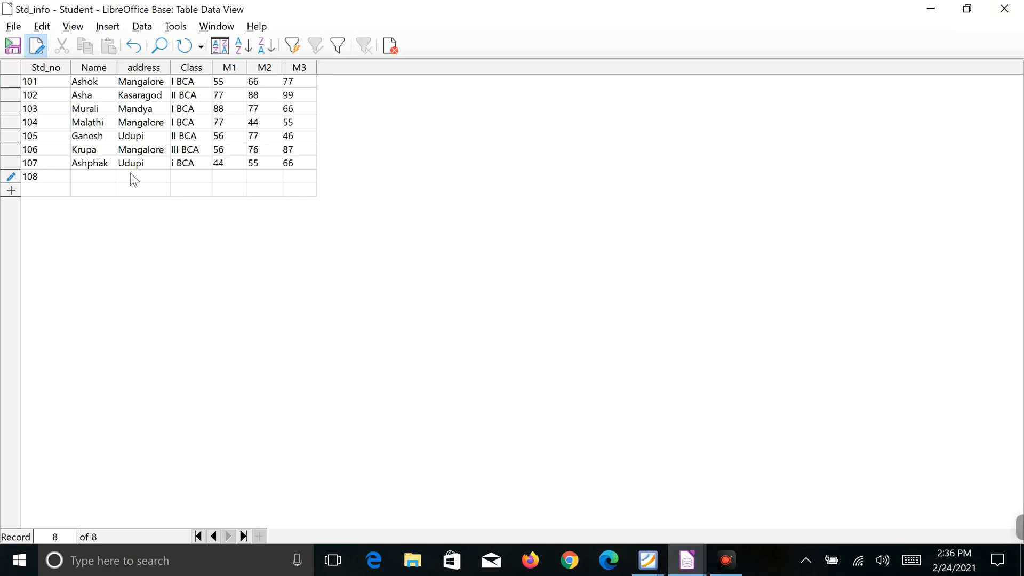
pyautogui.click(130, 173)
pyautogui.click(57, 176)
pyautogui.click(94, 174)
pyautogui.click(128, 168)
pyautogui.click(129, 174)
pyautogui.write('Manio')
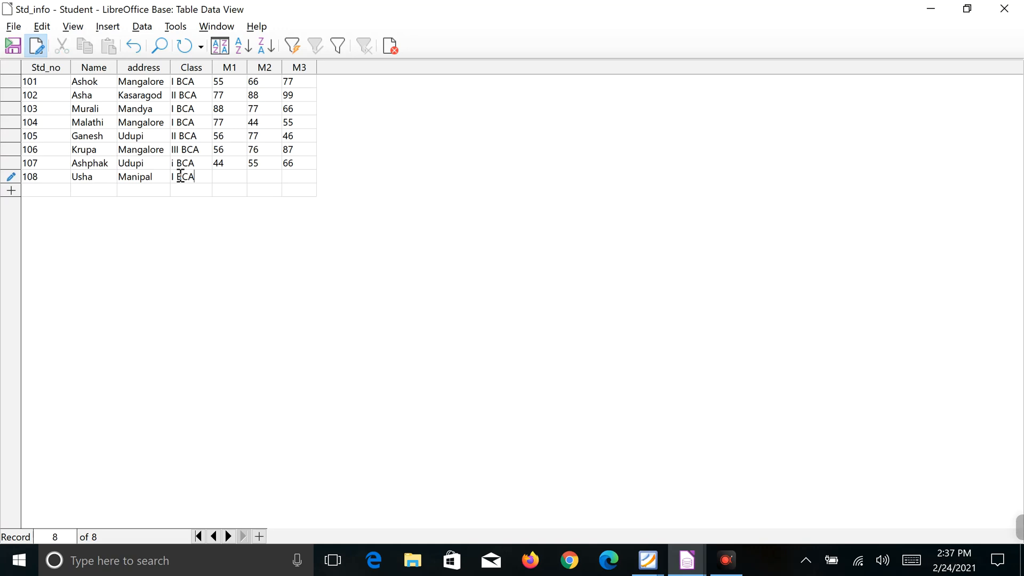
# Enter marks M1 33, M2 44 and M3 33 for the new student, save the record and close the table
pyautogui.click(233, 176)
pyautogui.write('33')
pyautogui.click(253, 178)
pyautogui.write('44')
pyautogui.click(240, 195)
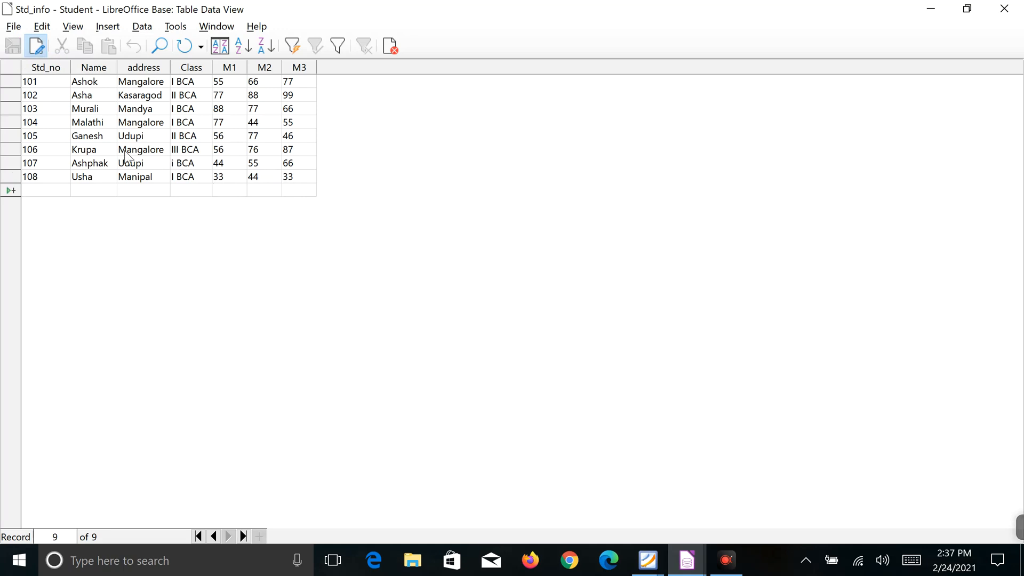
pyautogui.click(1004, 8)
# Run the Avg>50 query to check whether the new record is included, and review its marks in Std_info
pyautogui.click(39, 170)
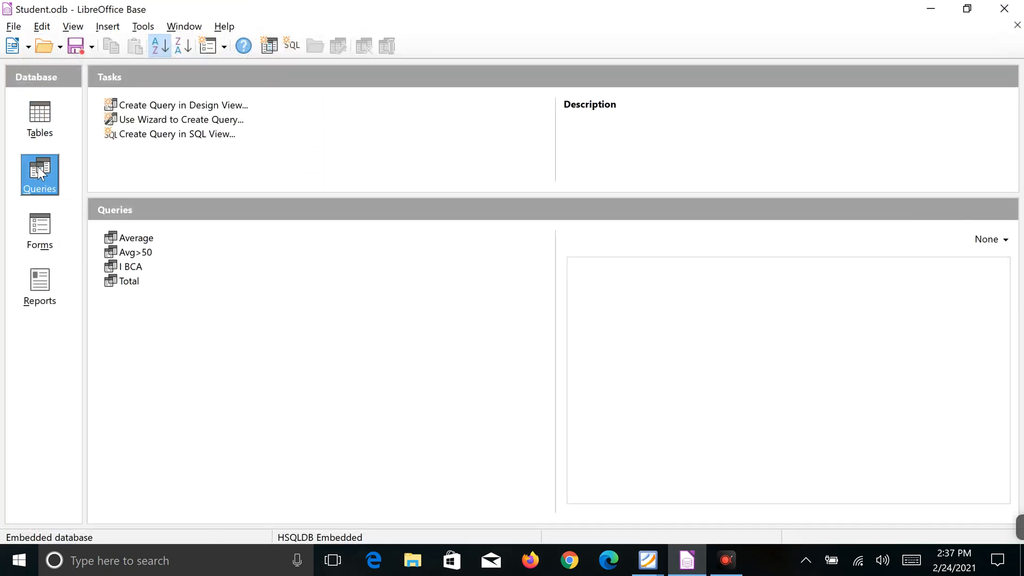
pyautogui.doubleClick(144, 252)
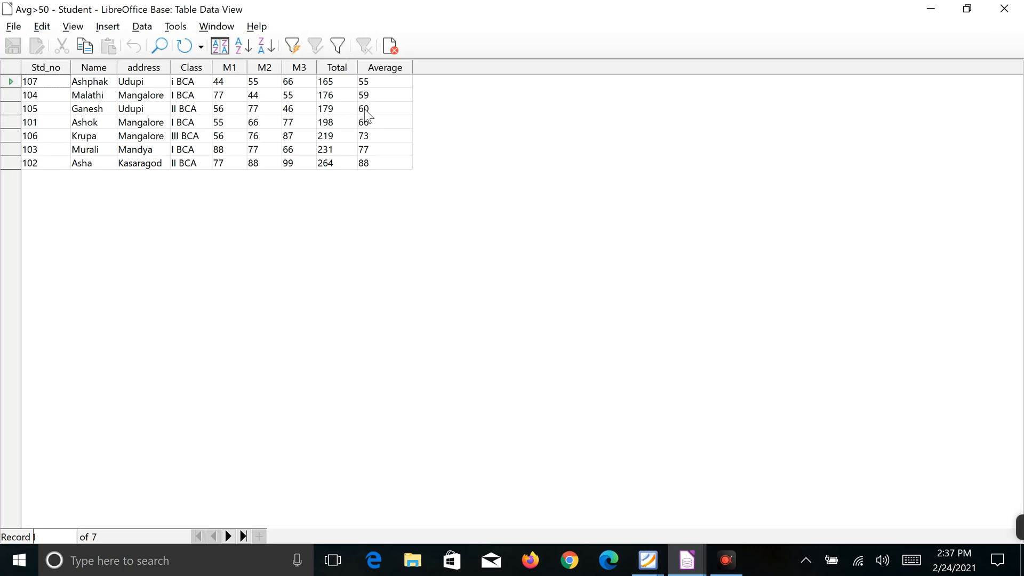
pyautogui.click(1003, 9)
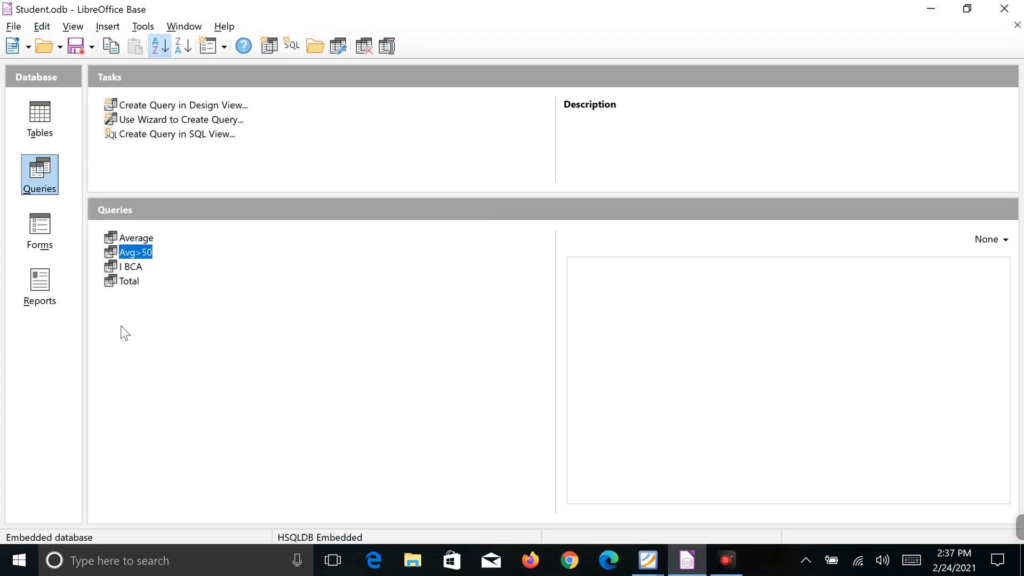
pyautogui.click(40, 120)
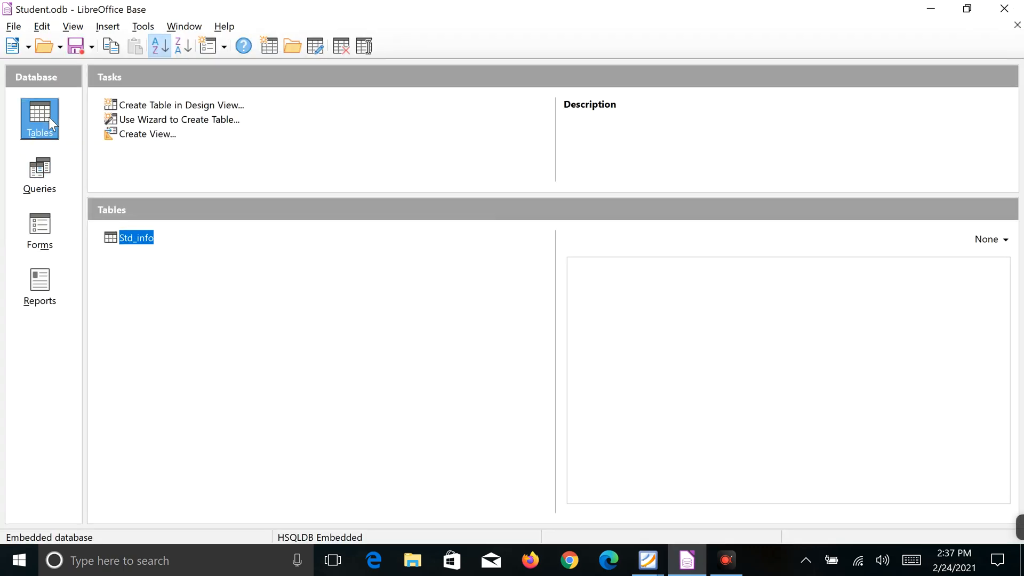
pyautogui.doubleClick(126, 235)
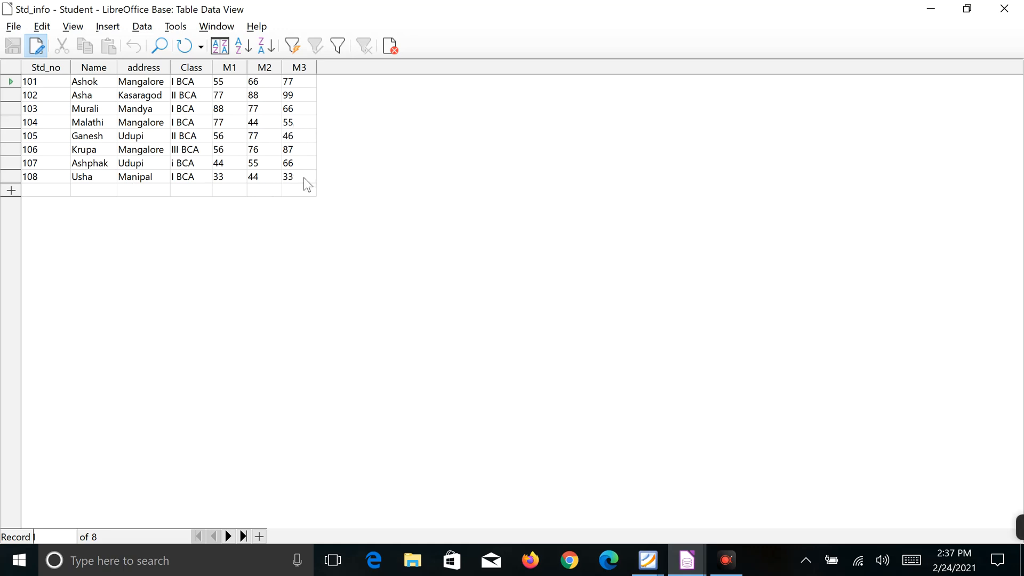
pyautogui.click(1004, 8)
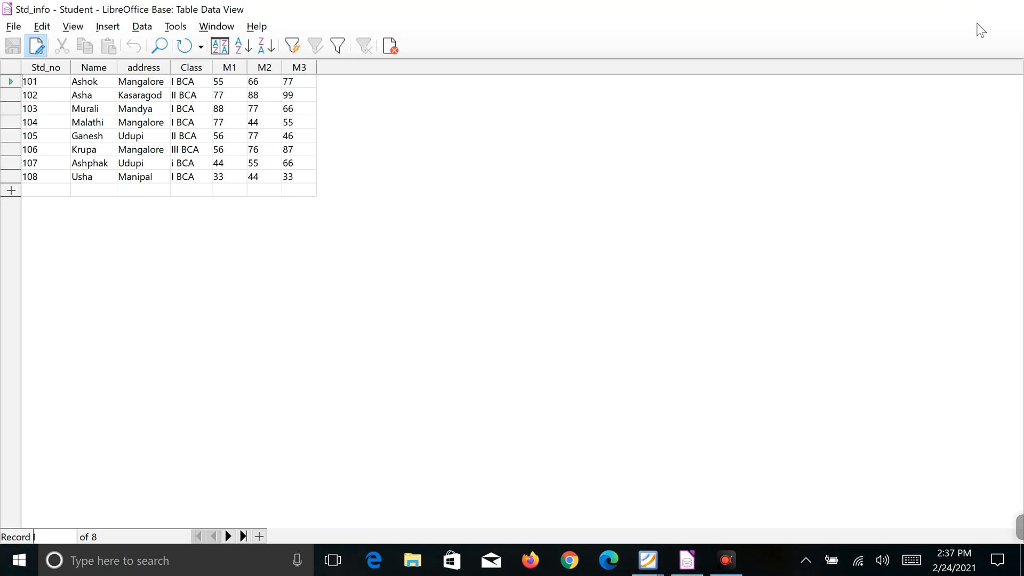
# Compare the results of the Average query with those of the Avg>50 query
pyautogui.click(39, 169)
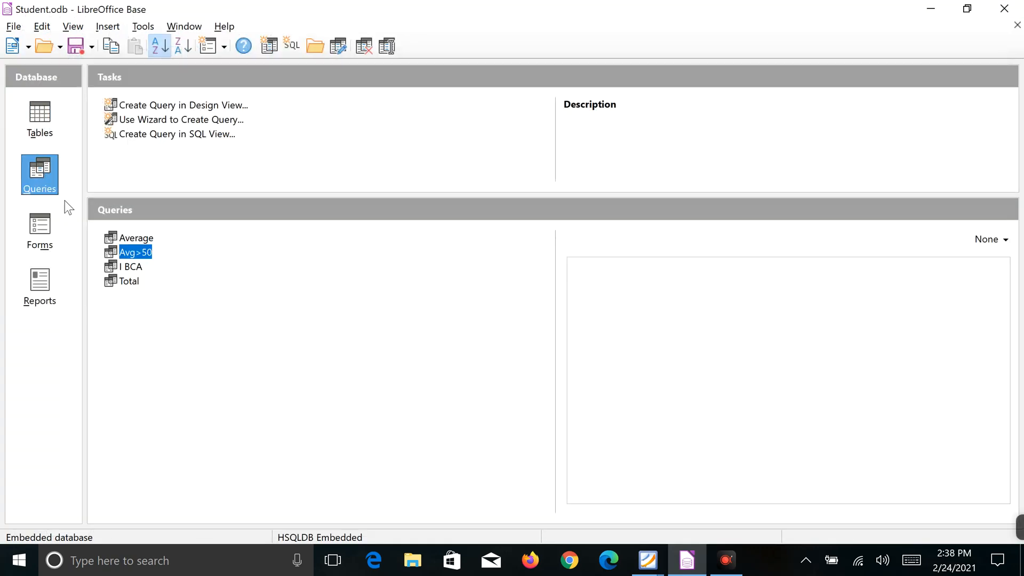
pyautogui.doubleClick(140, 239)
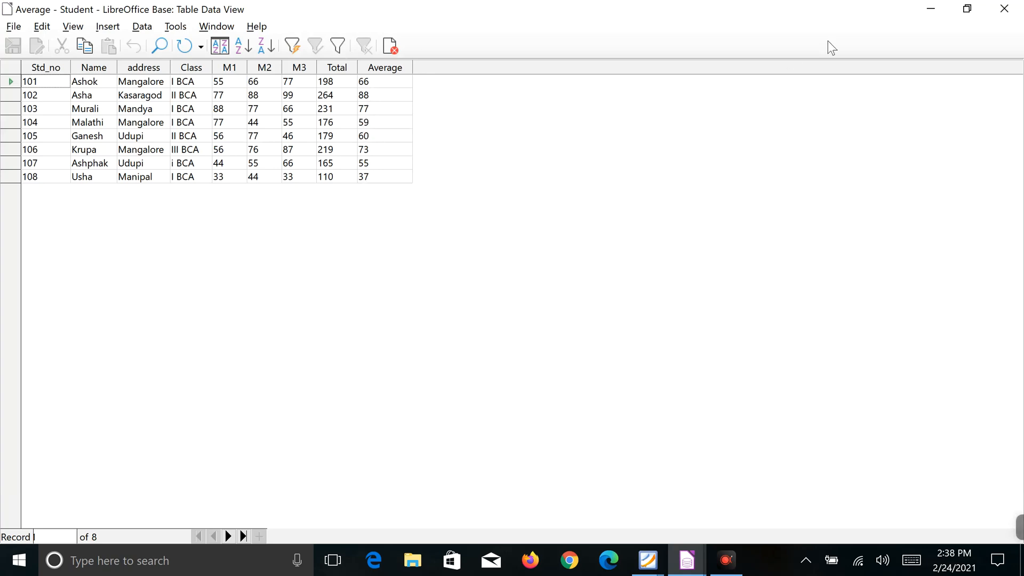
pyautogui.click(1008, 7)
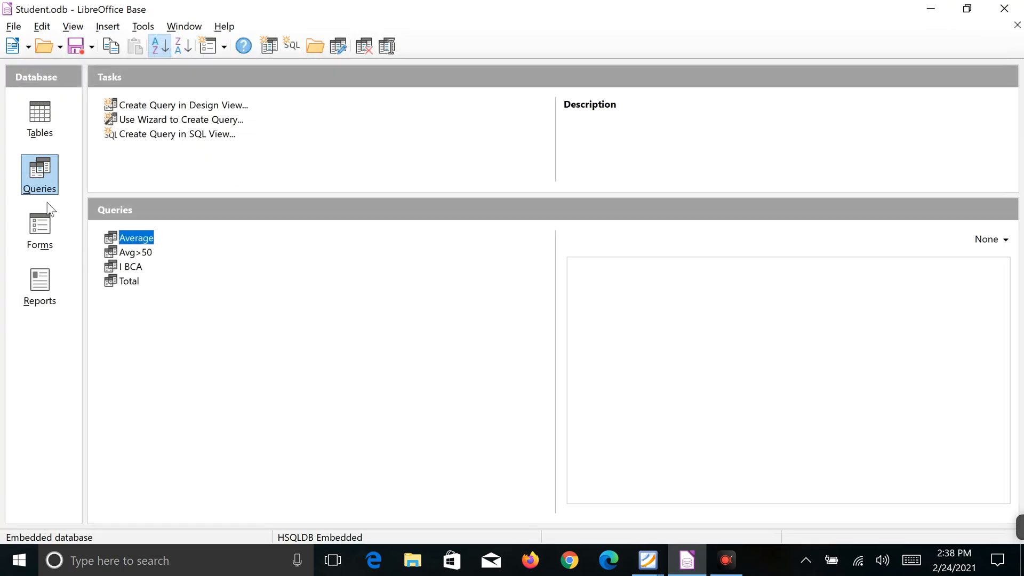
pyautogui.doubleClick(133, 252)
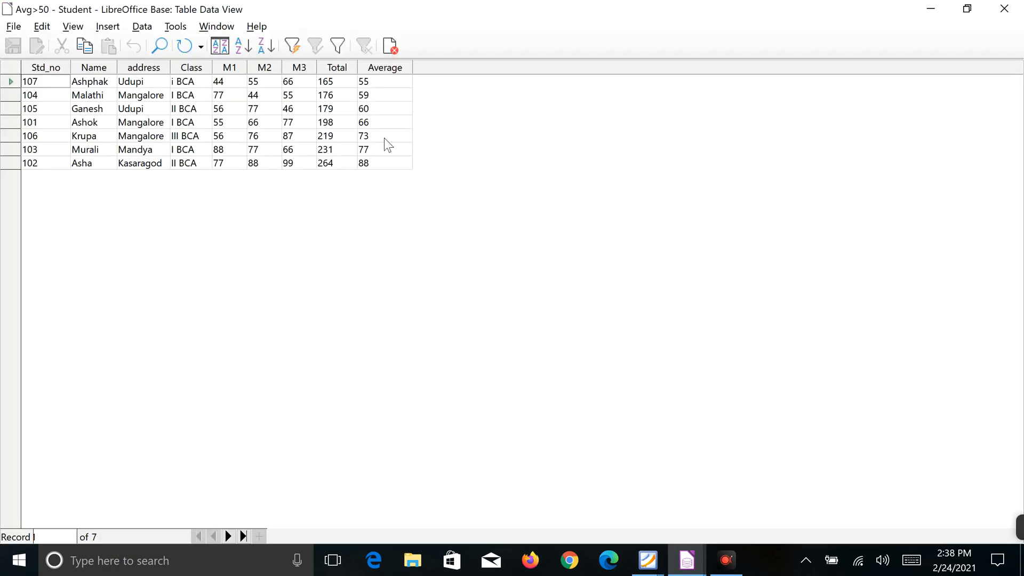
pyautogui.click(1004, 8)
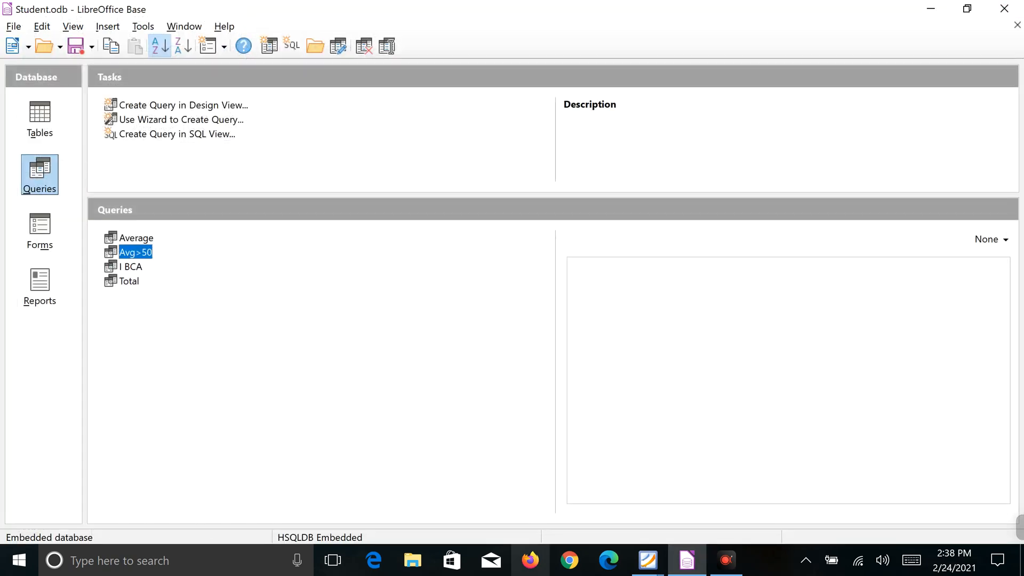
# Read exercise query c in FIT LABLIST.pdf and return to the Base database window
pyautogui.moveTo(648, 560)
pyautogui.click(747, 511)
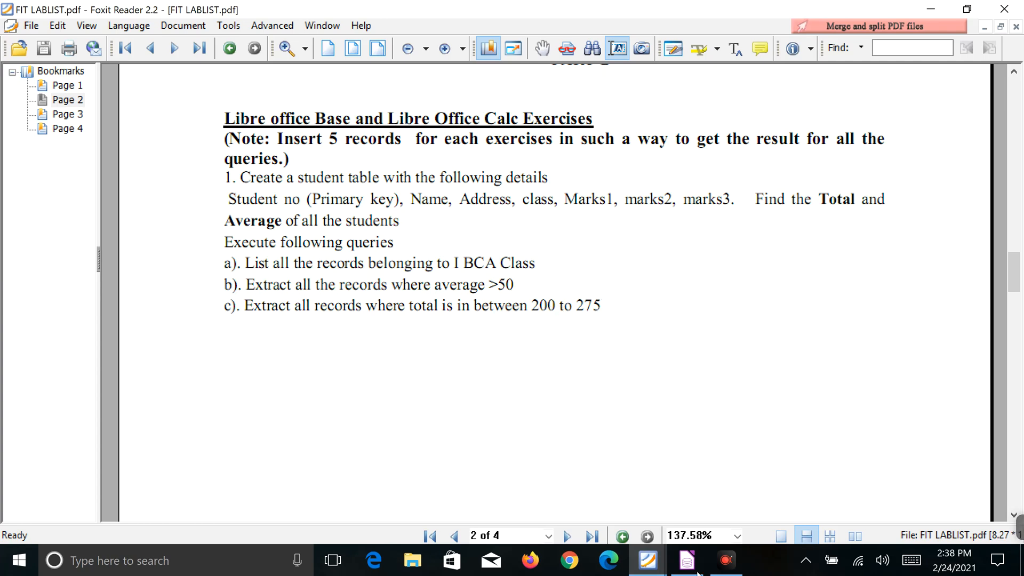
pyautogui.click(687, 560)
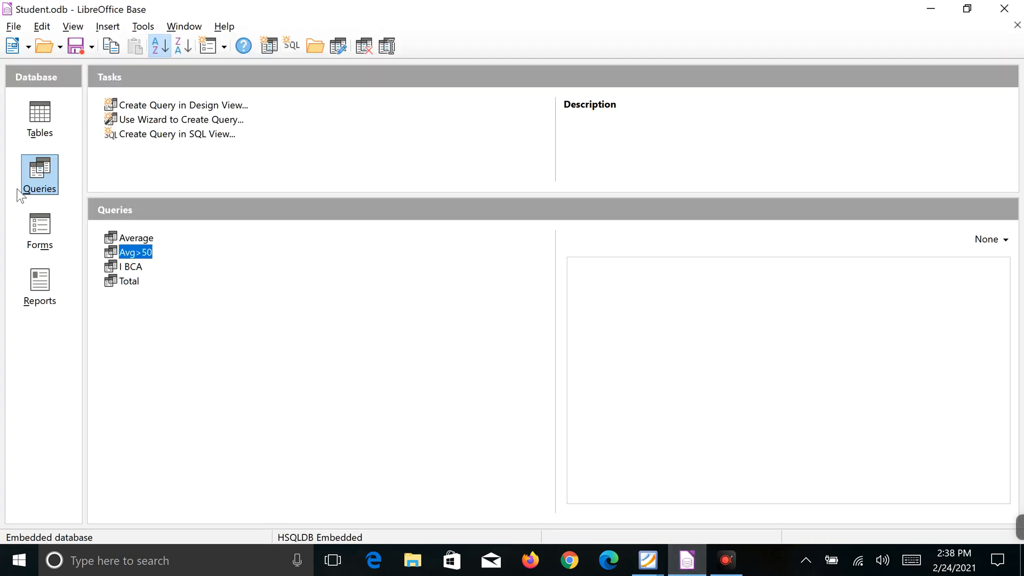
# Create a new query in Design View based on the saved Average query
pyautogui.click(229, 102)
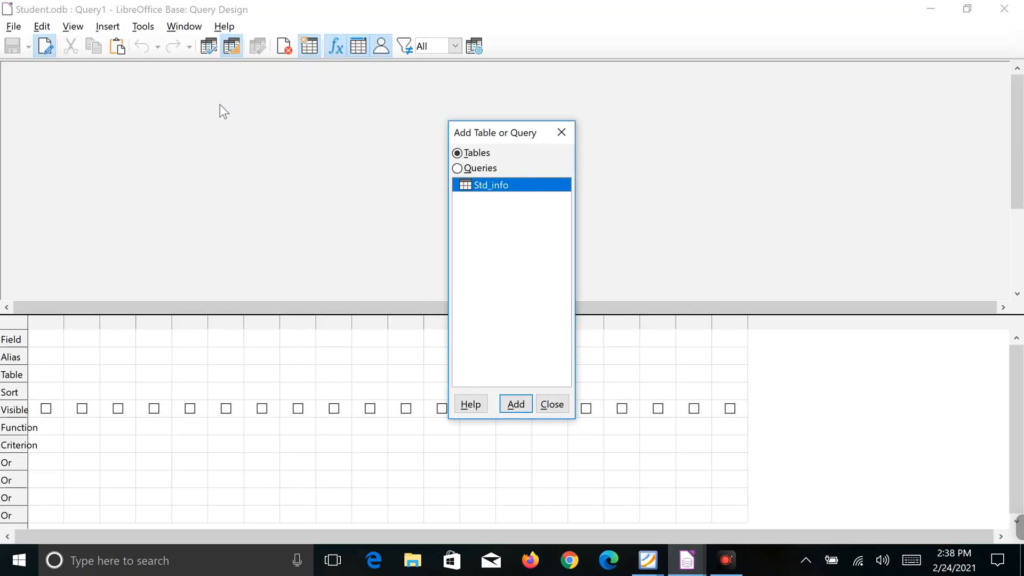
pyautogui.click(494, 170)
pyautogui.click(486, 185)
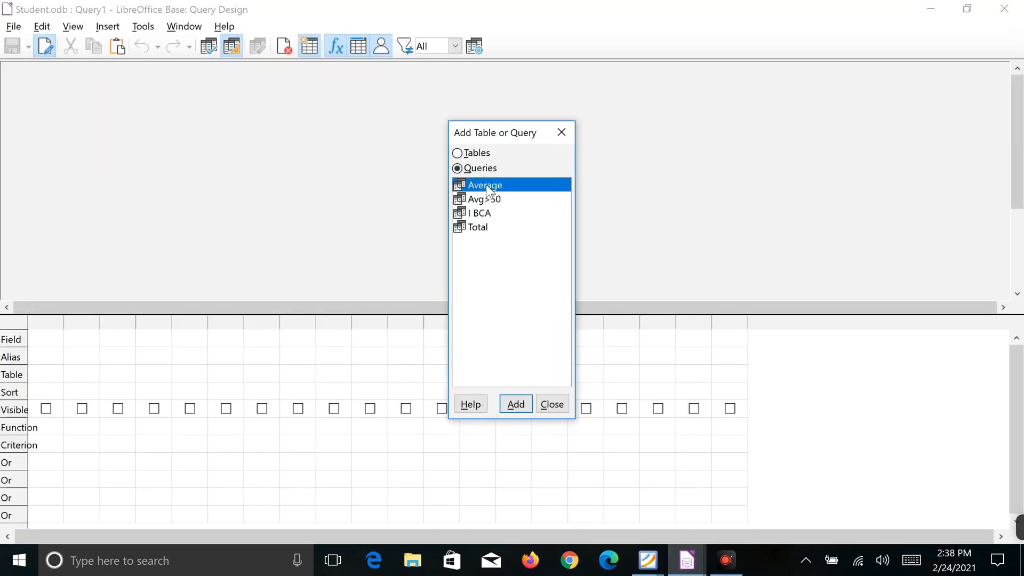
pyautogui.click(516, 406)
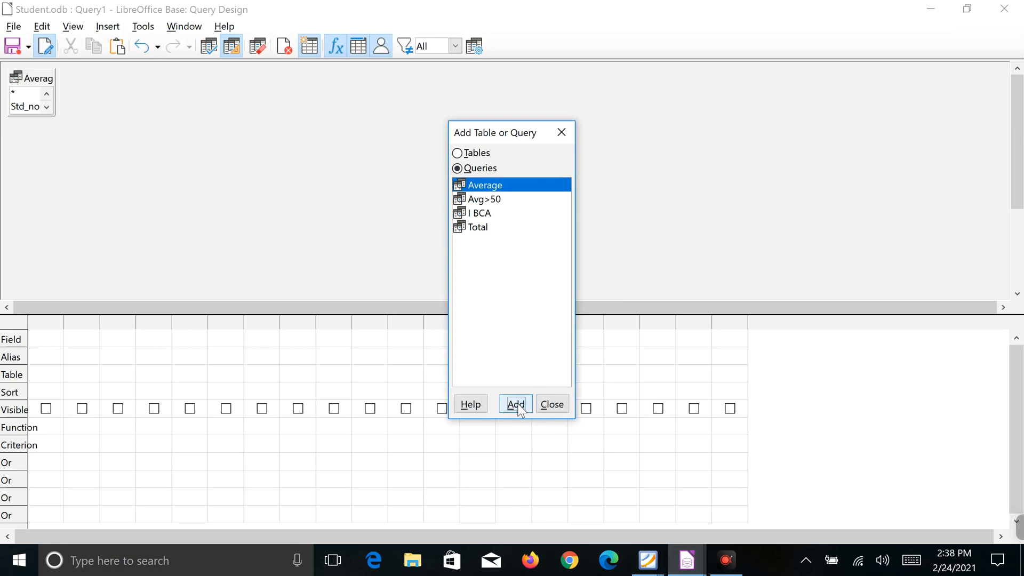
pyautogui.click(557, 405)
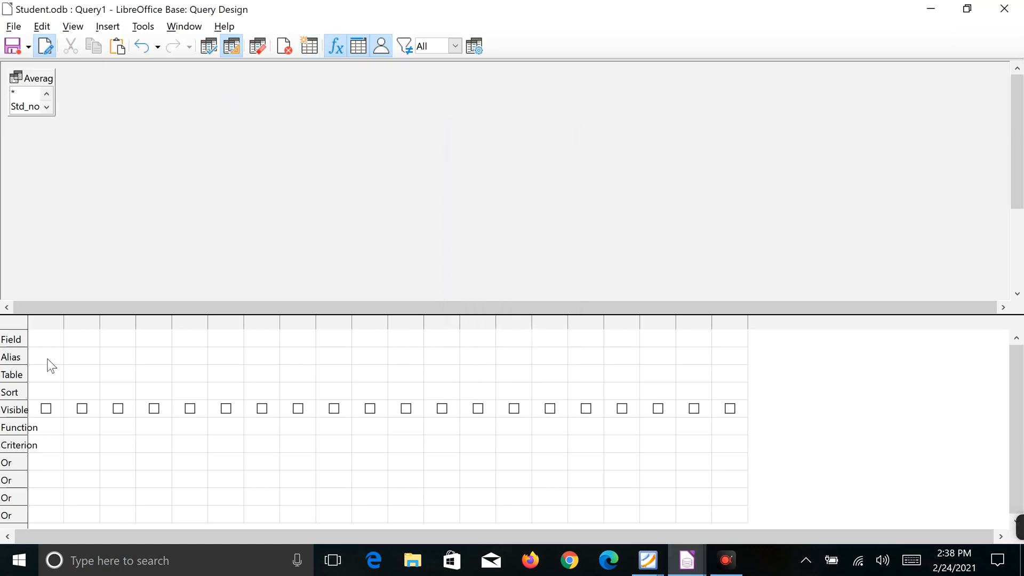
# Add the Std_no, Name and address fields to the first three columns of the query design
pyautogui.click(53, 344)
pyautogui.click(56, 338)
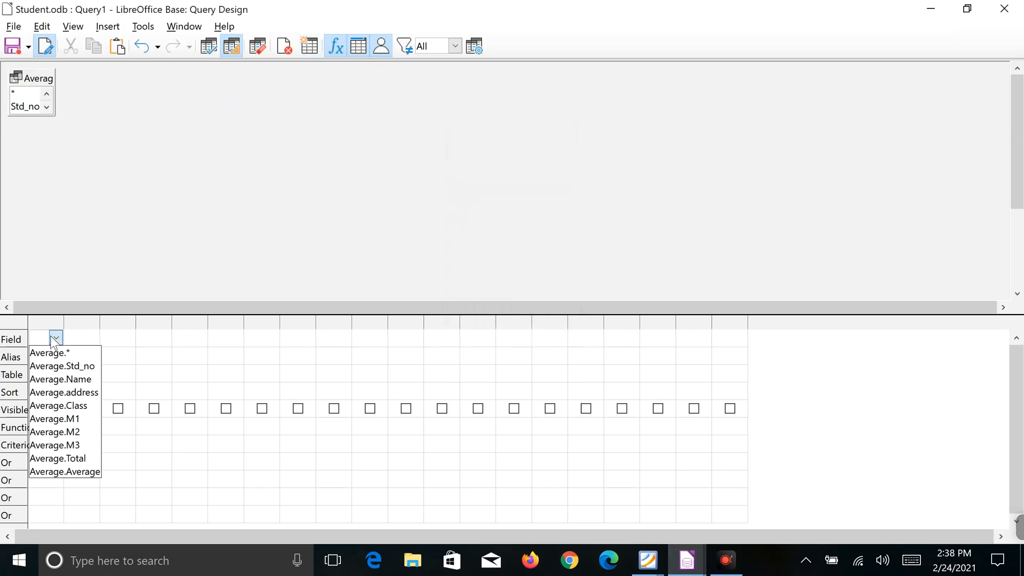
pyautogui.click(51, 366)
pyautogui.click(90, 336)
pyautogui.click(92, 337)
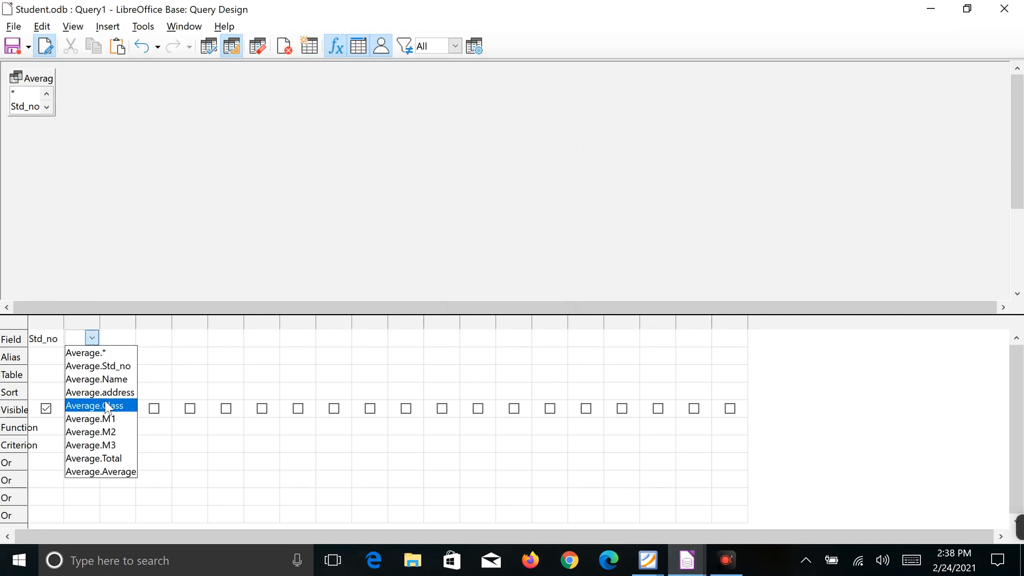
pyautogui.click(110, 379)
pyautogui.click(131, 337)
pyautogui.click(128, 338)
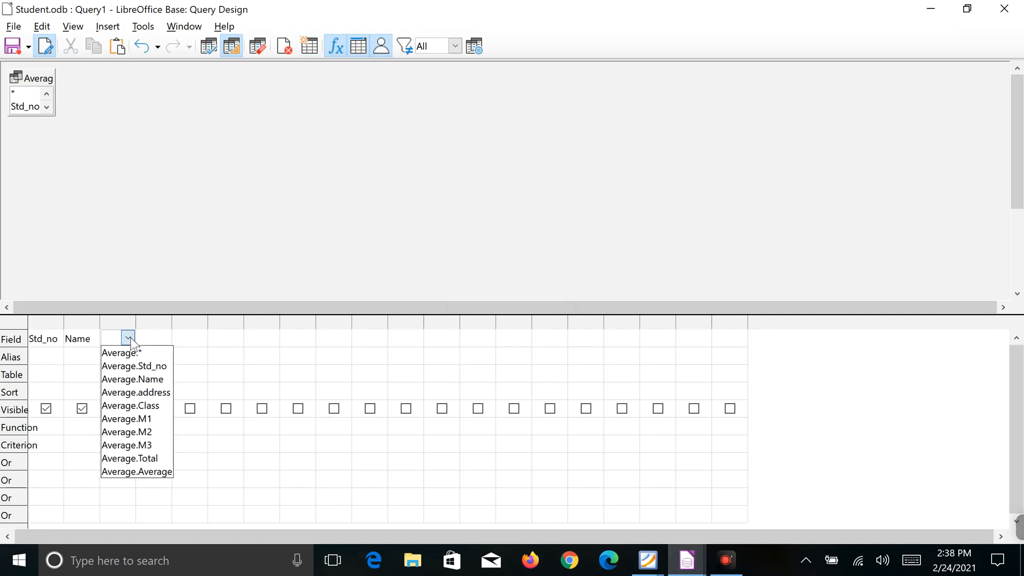
pyautogui.click(119, 407)
pyautogui.click(127, 338)
pyautogui.click(130, 392)
# Add the Class, M1, M2 and M3 fields to the next columns of the query
pyautogui.click(159, 338)
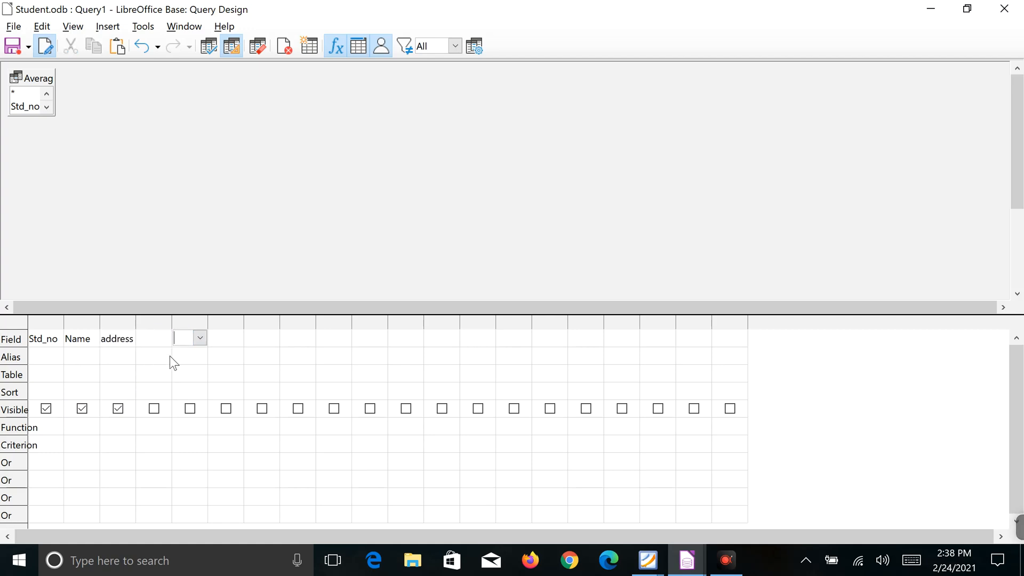
pyautogui.click(168, 339)
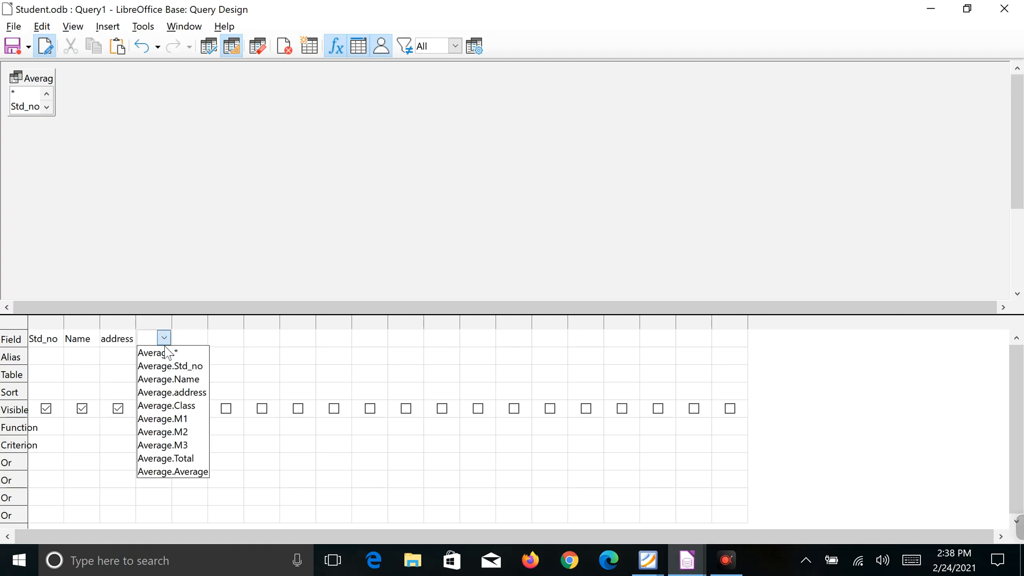
pyautogui.click(174, 407)
pyautogui.click(198, 341)
pyautogui.click(200, 338)
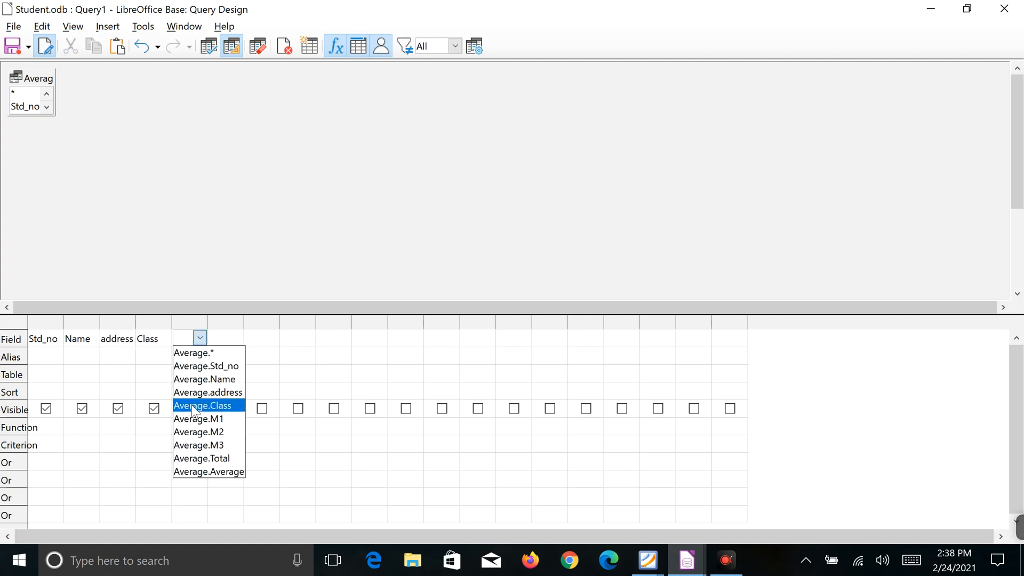
pyautogui.click(197, 416)
pyautogui.click(224, 340)
pyautogui.click(235, 337)
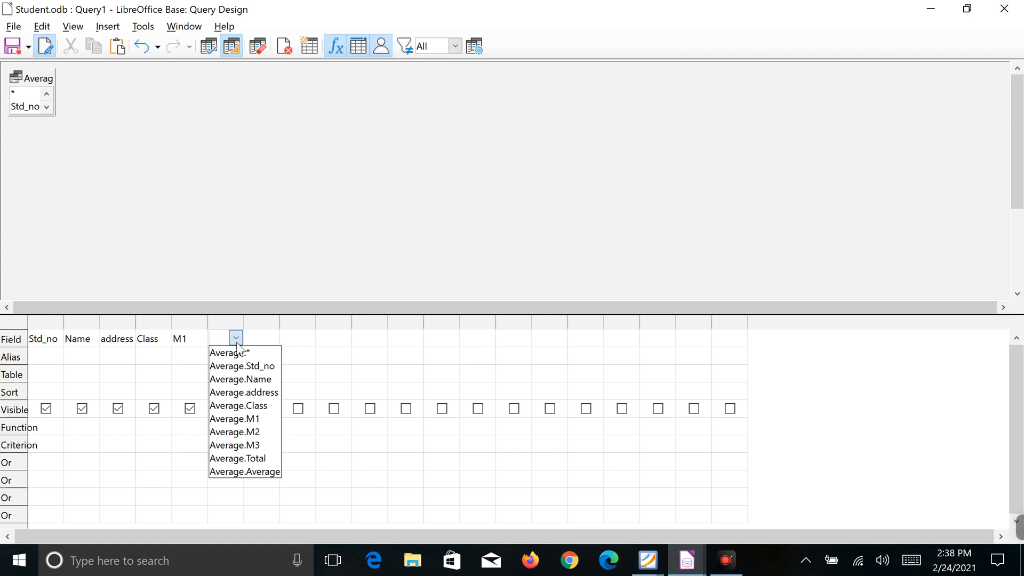
pyautogui.click(228, 431)
pyautogui.click(261, 339)
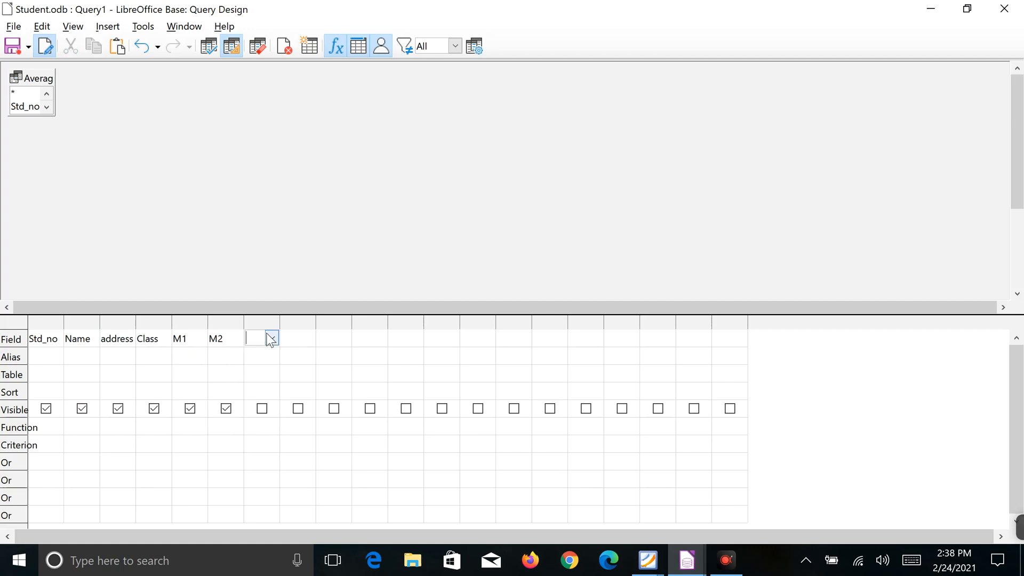
pyautogui.click(272, 337)
pyautogui.click(265, 446)
# Add the Total and Average fields to the query after M3
pyautogui.click(295, 336)
pyautogui.click(308, 338)
pyautogui.click(303, 457)
pyautogui.click(326, 343)
pyautogui.click(344, 338)
pyautogui.click(361, 468)
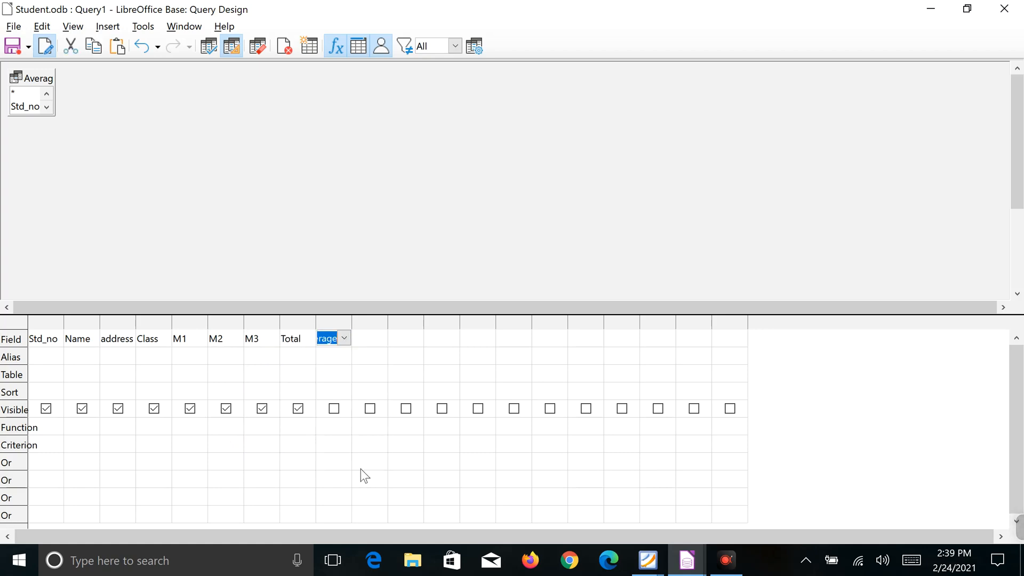
pyautogui.click(339, 440)
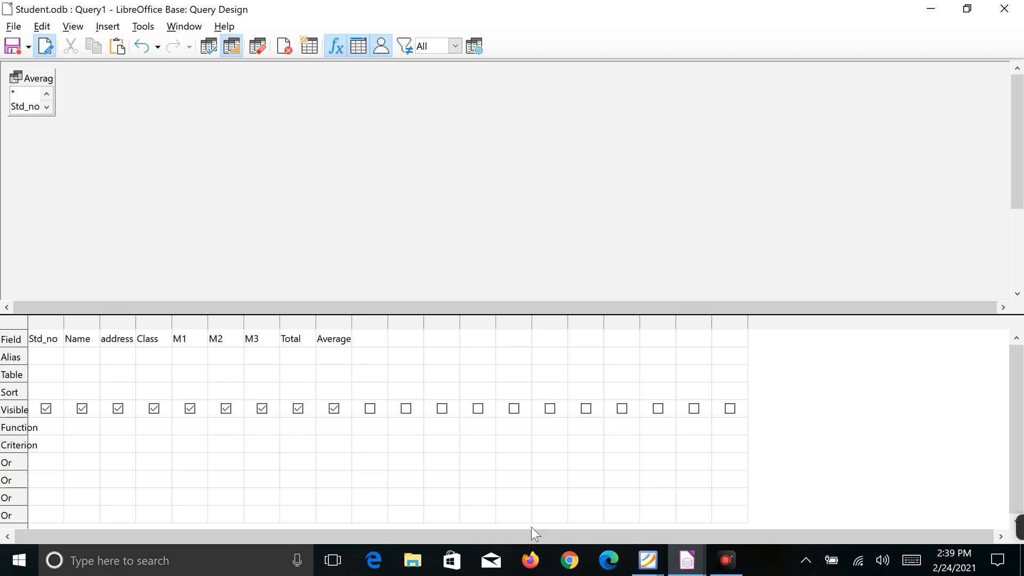
# Check the required total range in FIT LABLIST.pdf and return to the query design
pyautogui.moveTo(647, 560)
pyautogui.click(736, 483)
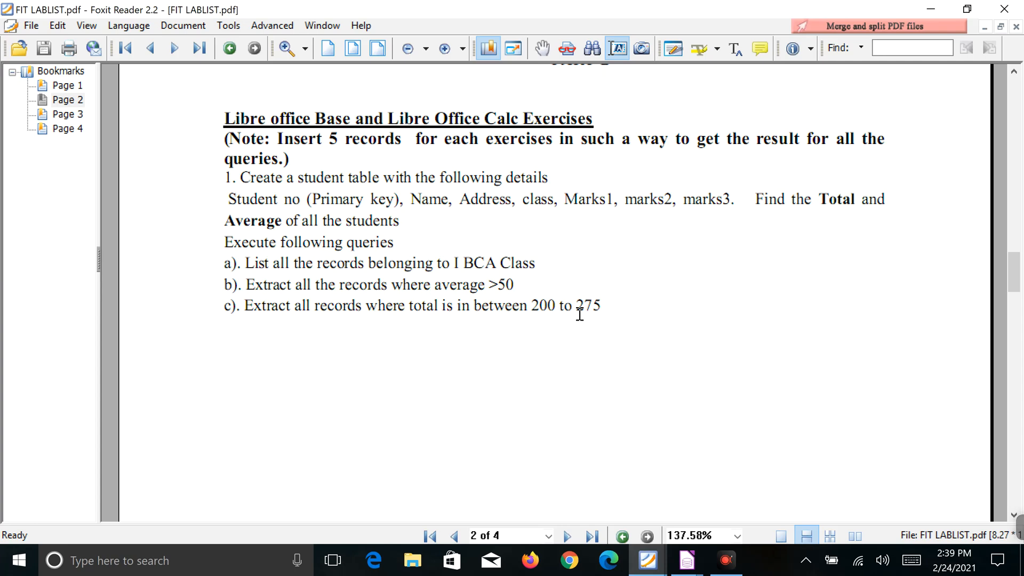
pyautogui.click(687, 559)
pyautogui.click(709, 519)
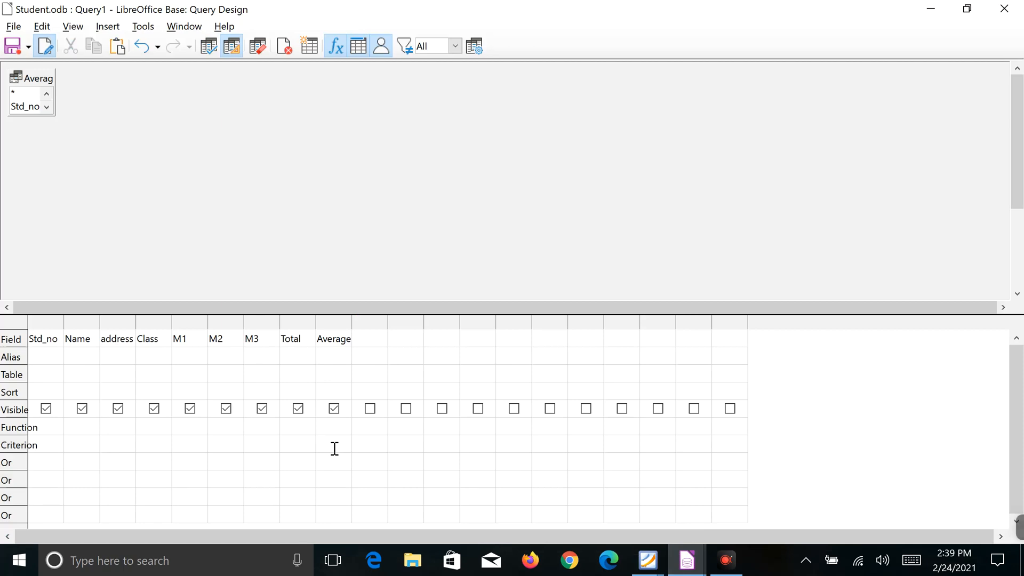
# Set the Average field's criterion to between 200 and 275, rechecking the range in FIT LABLIST.pdf, and widen that column
pyautogui.write('tw')
pyautogui.write('ee')
pyautogui.write('n ')
pyautogui.write('200 a')
pyautogui.write('nd 2')
pyautogui.click(649, 561)
pyautogui.click(734, 496)
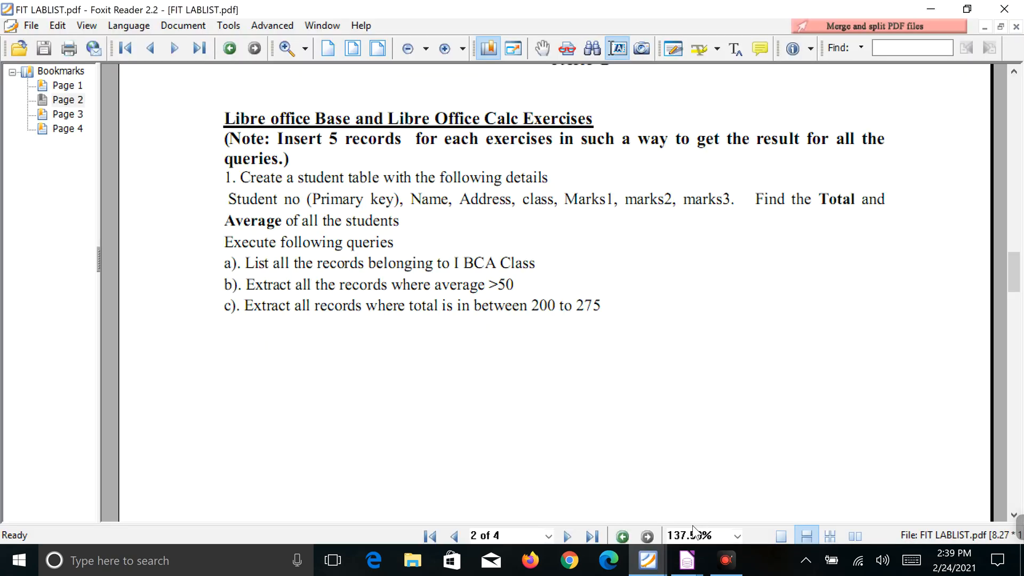
pyautogui.moveTo(692, 561)
pyautogui.click(729, 534)
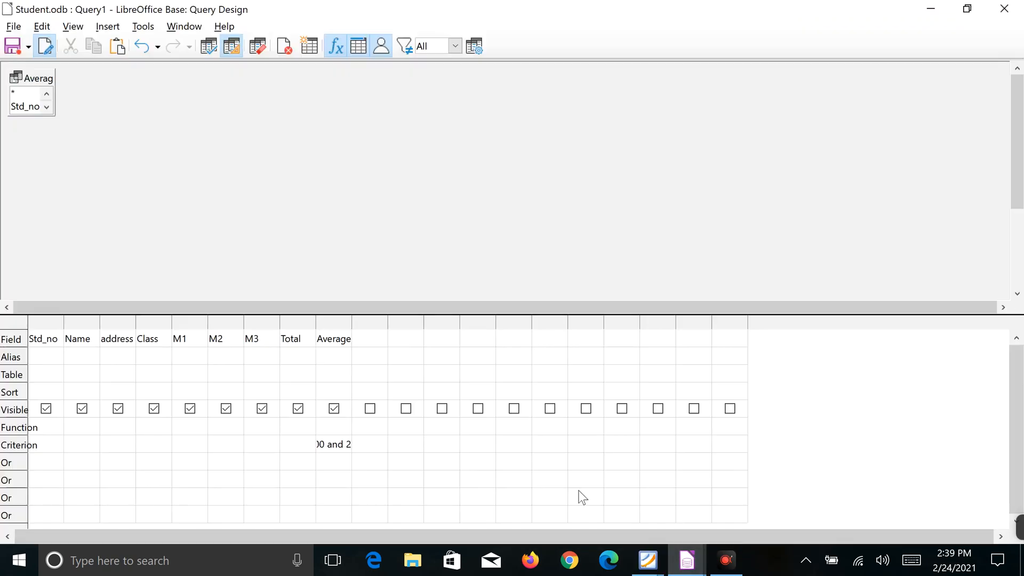
pyautogui.write('75')
pyautogui.moveTo(352, 321); pyautogui.dragTo(525, 319)
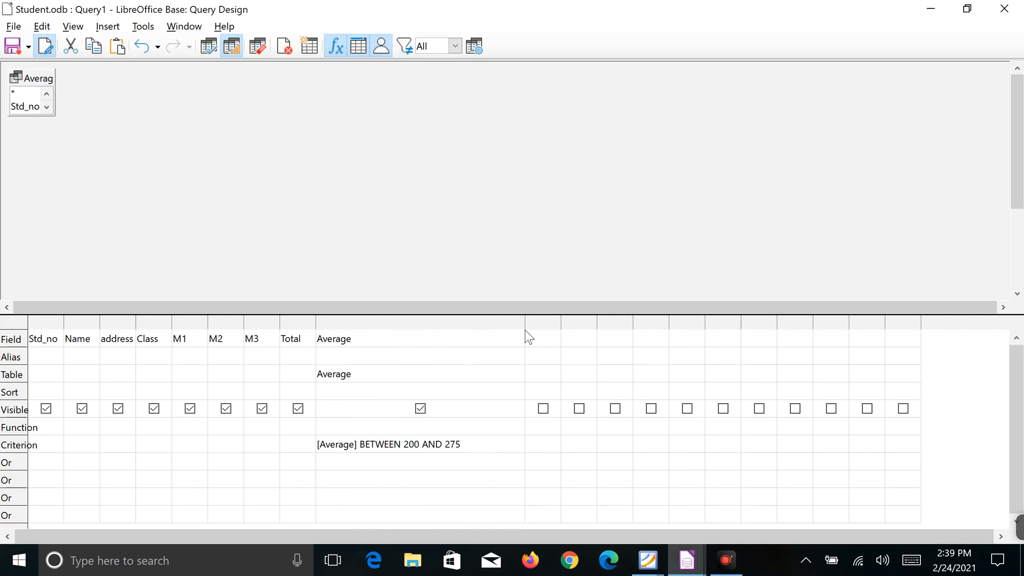
# Narrow the Average column in the query design and try to run the query
pyautogui.click(526, 323)
pyautogui.moveTo(526, 324); pyautogui.dragTo(482, 319)
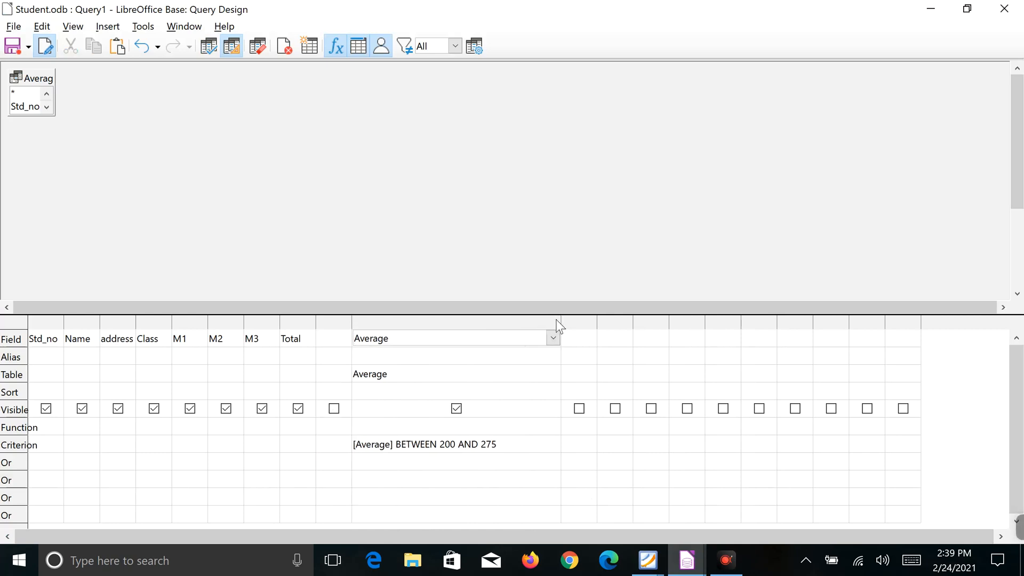
pyautogui.moveTo(560, 320); pyautogui.dragTo(464, 318)
pyautogui.click(396, 492)
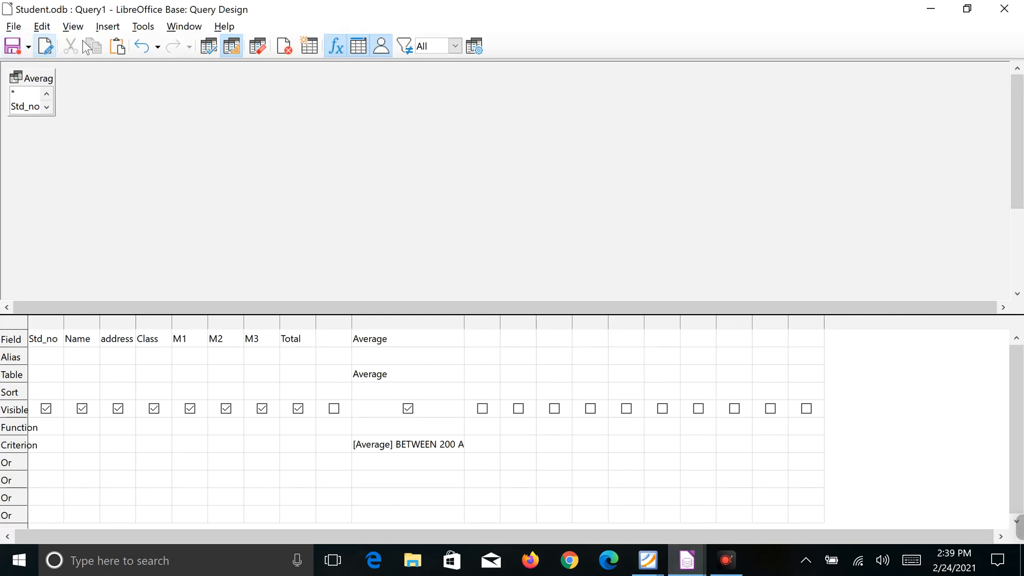
pyautogui.click(212, 46)
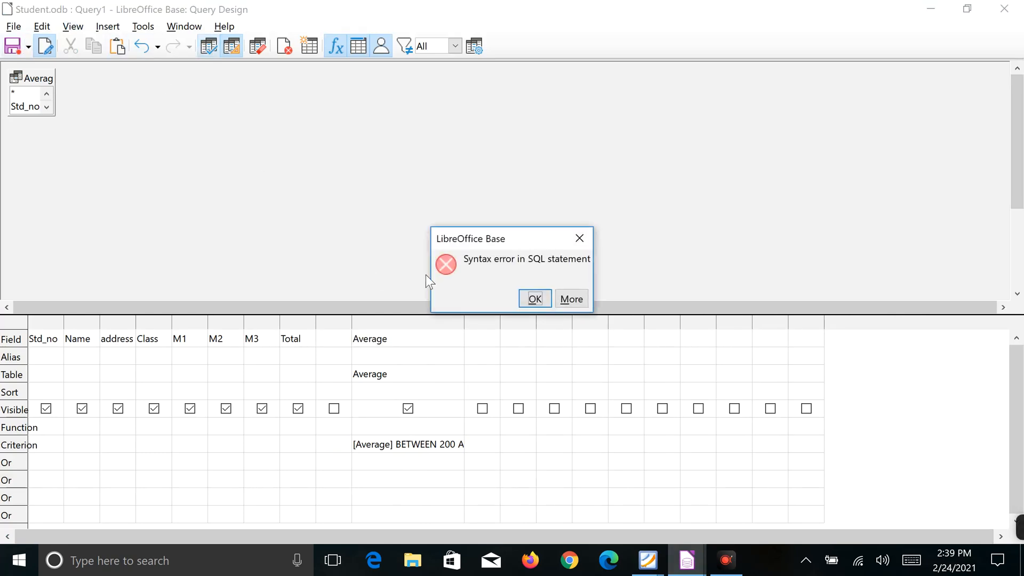
pyautogui.click(533, 300)
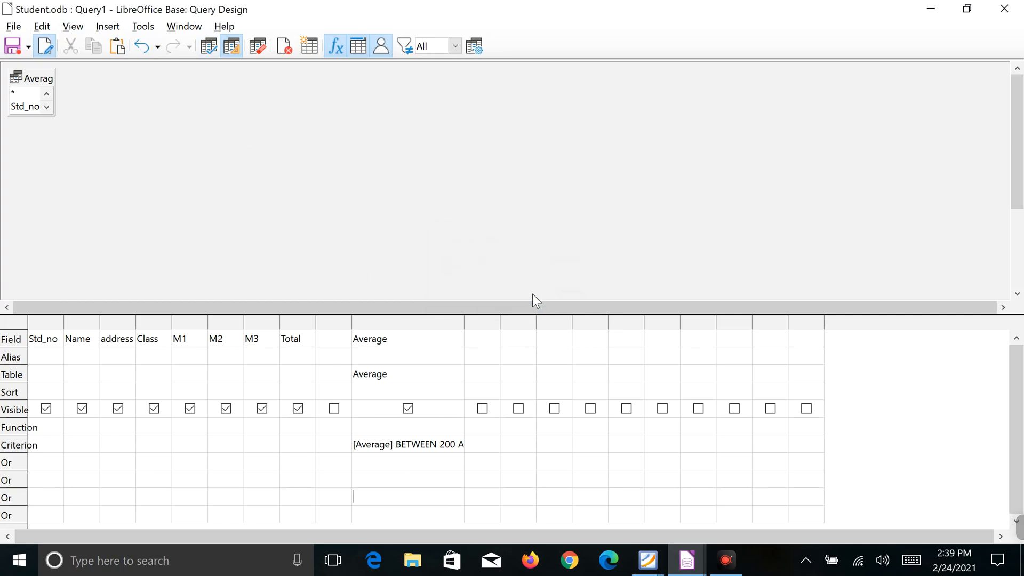
pyautogui.click(441, 446)
pyautogui.click(443, 460)
pyautogui.click(208, 47)
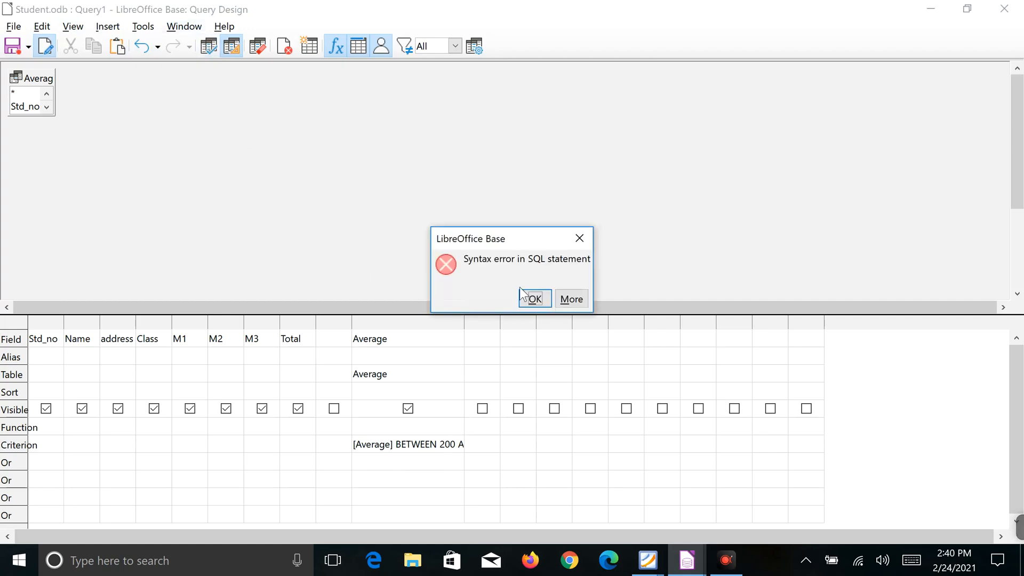
pyautogui.click(527, 298)
pyautogui.click(728, 561)
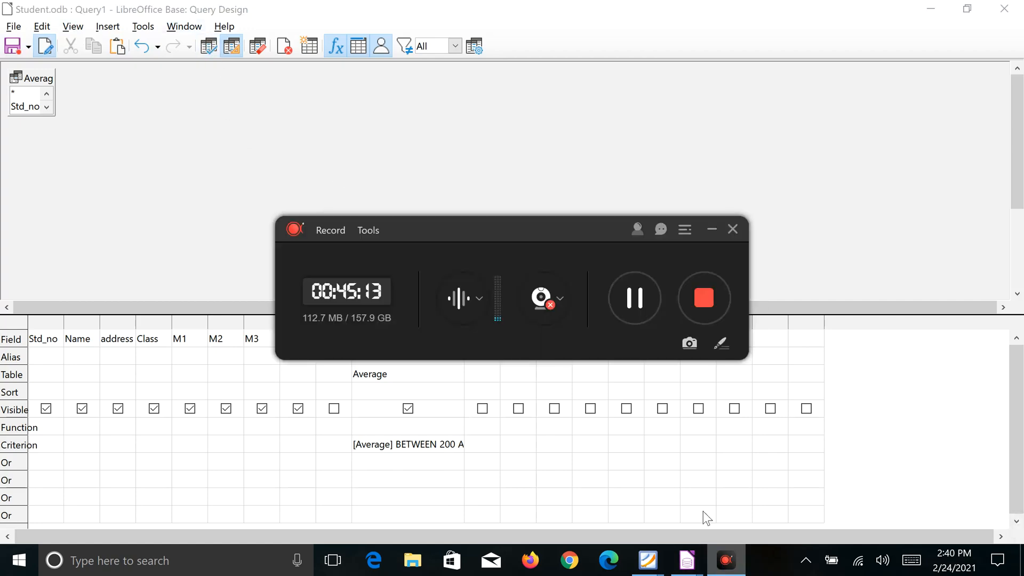
pyautogui.click(635, 297)
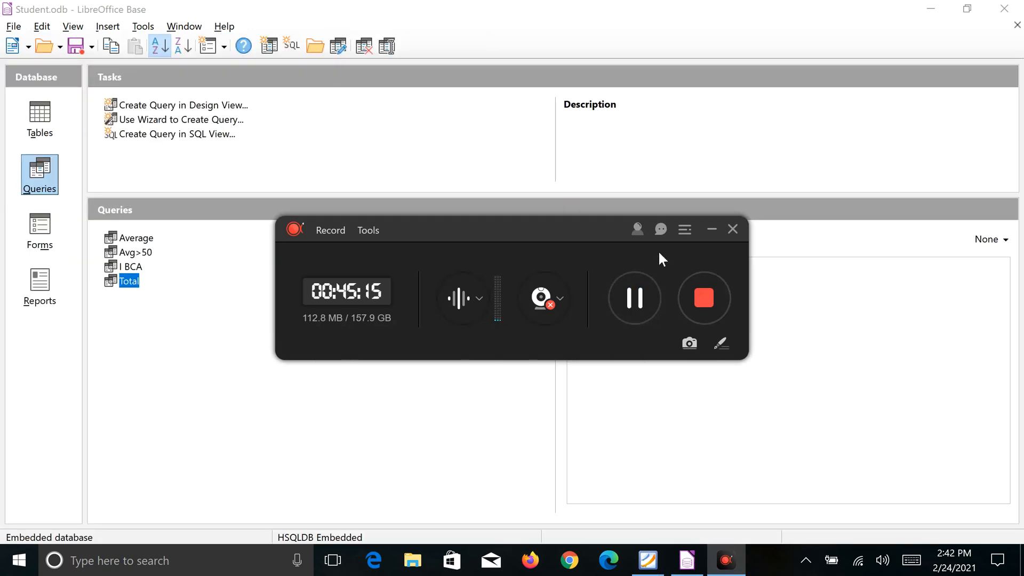
pyautogui.click(711, 231)
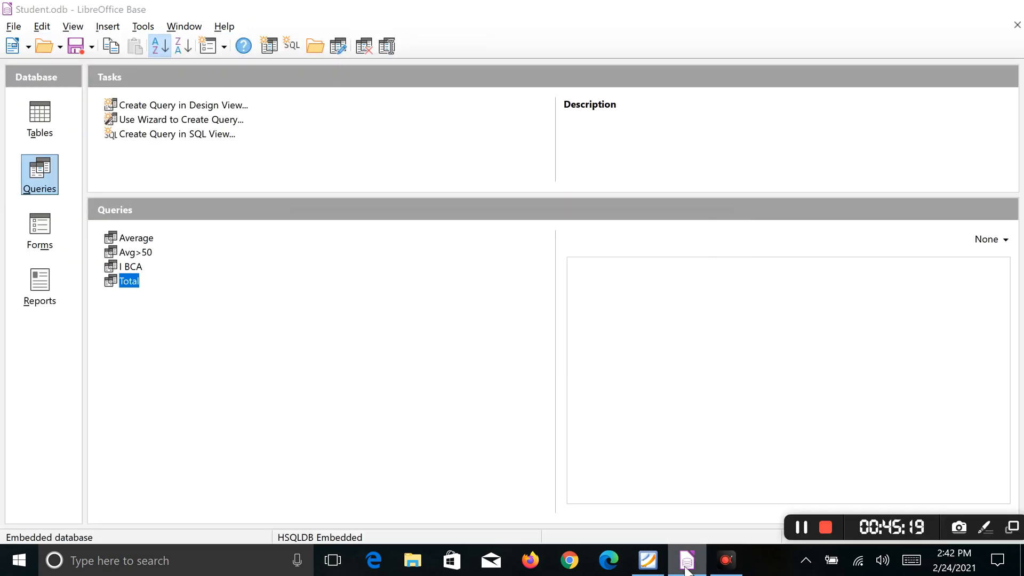
pyautogui.click(647, 560)
pyautogui.click(687, 560)
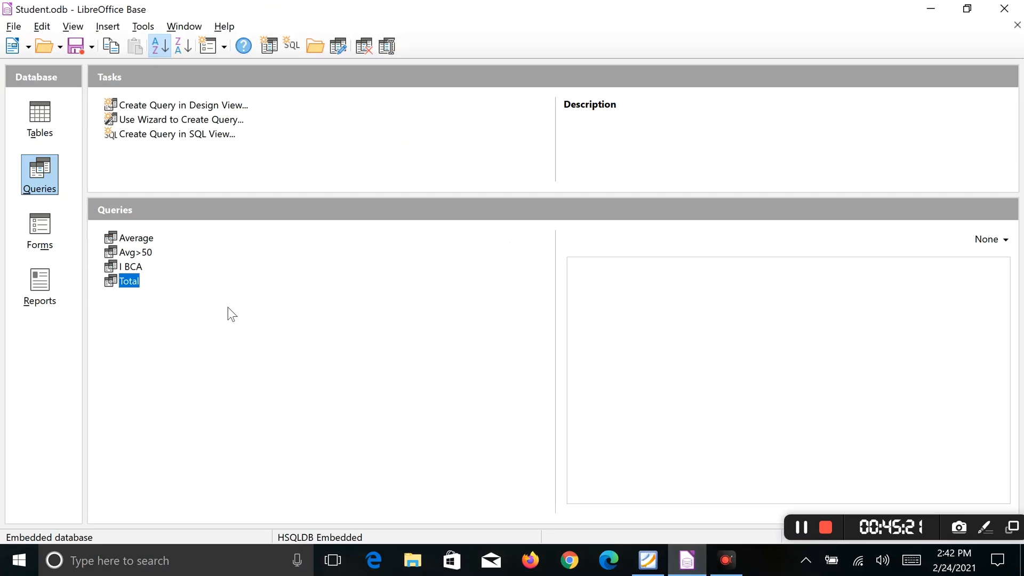
# Create a new query in Design View with the existing Average query as its source
pyautogui.click(214, 106)
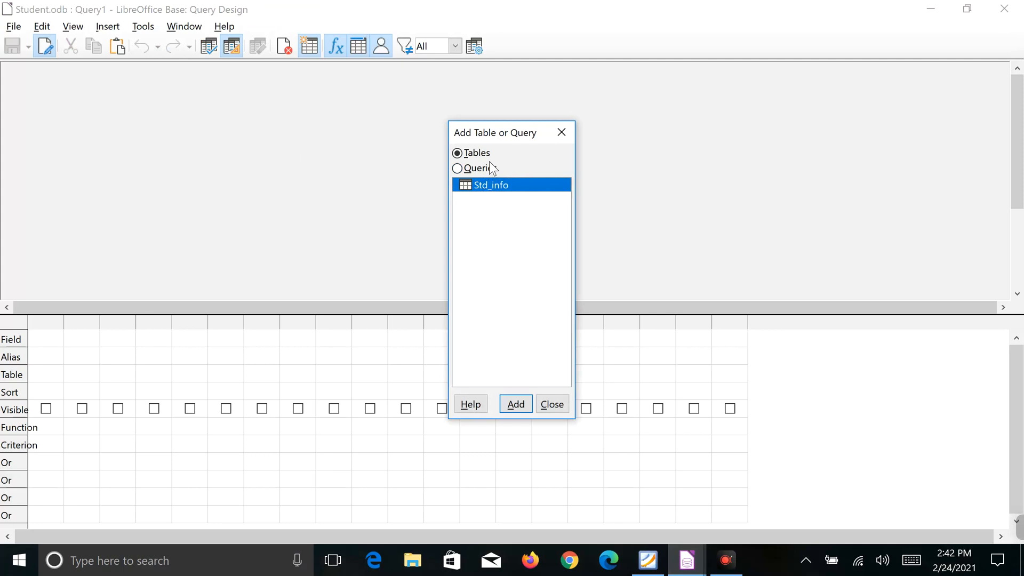
pyautogui.click(491, 168)
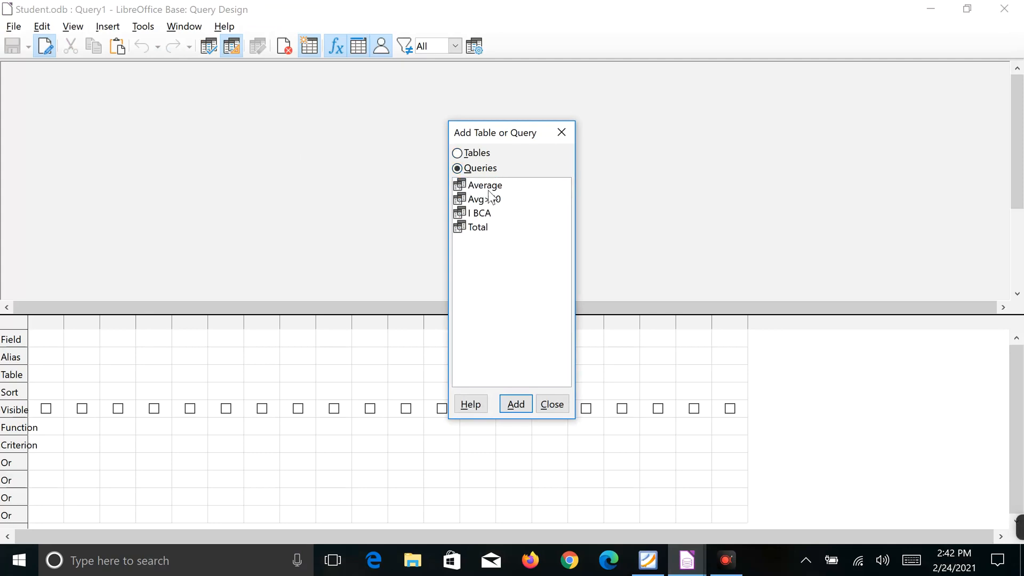
pyautogui.click(490, 184)
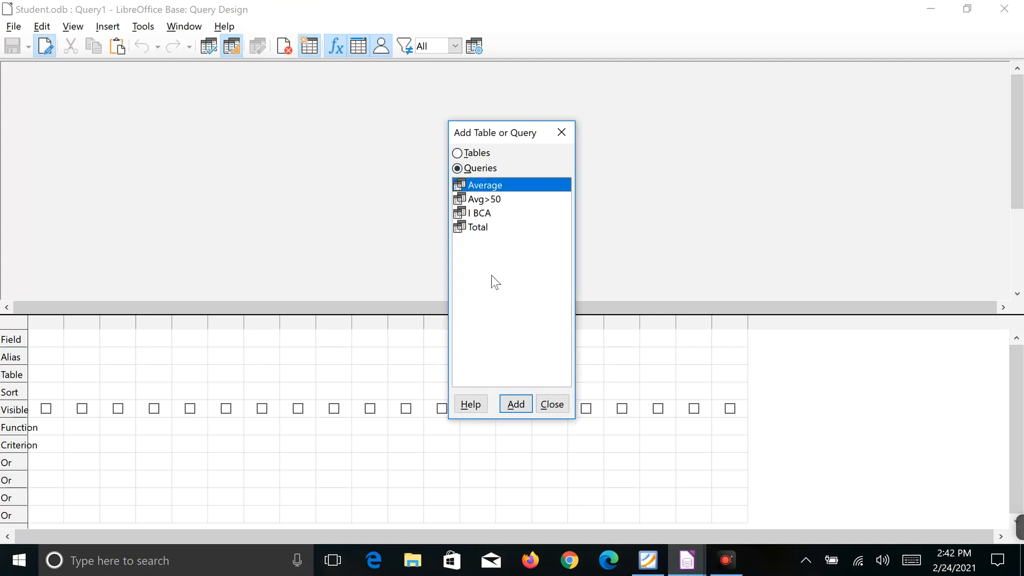
pyautogui.click(514, 406)
pyautogui.click(551, 405)
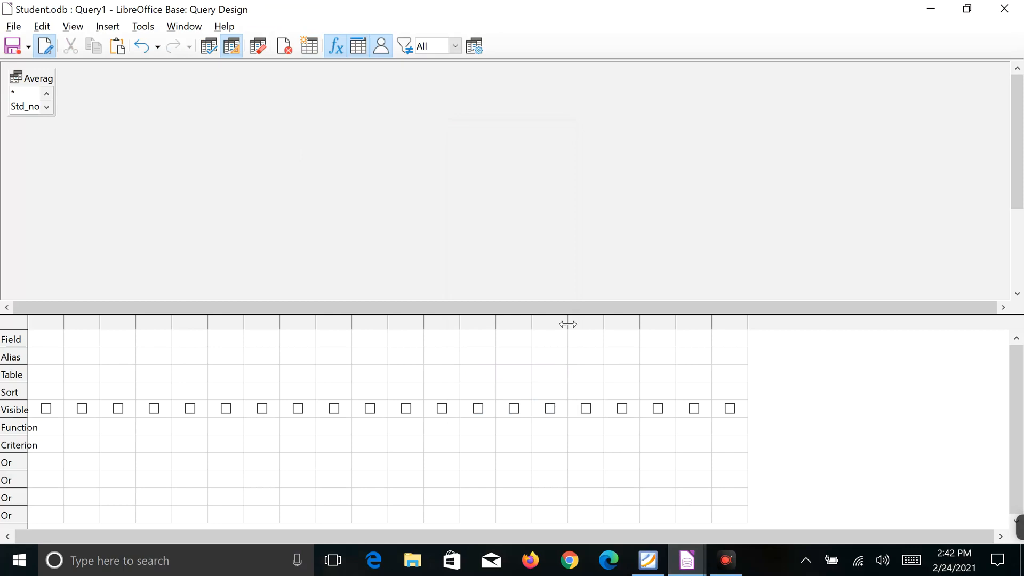
# Add the Std_no and Name fields to the first two columns of the new query
pyautogui.click(54, 335)
pyautogui.click(60, 337)
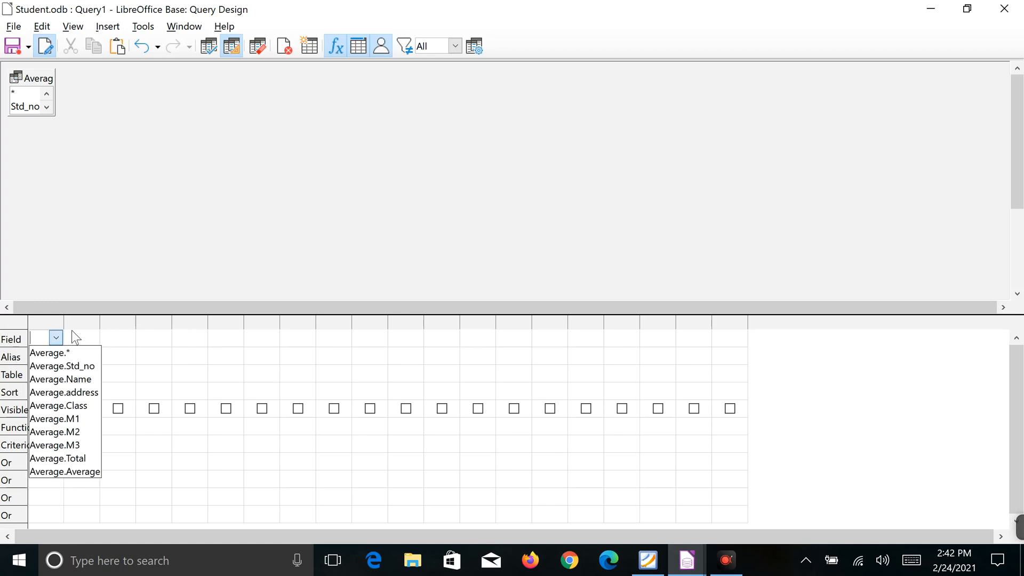
pyautogui.click(64, 364)
pyautogui.click(90, 339)
pyautogui.click(92, 339)
pyautogui.click(80, 377)
# Add the address and Class fields to the query after Name
pyautogui.click(114, 338)
pyautogui.click(128, 338)
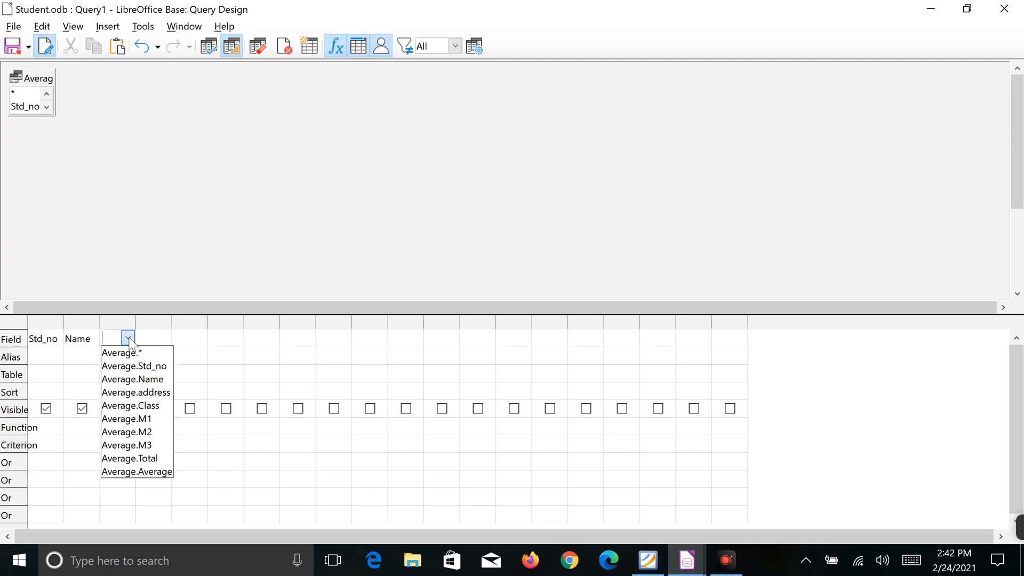
pyautogui.click(120, 404)
pyautogui.click(128, 339)
pyautogui.click(120, 386)
pyautogui.click(151, 338)
pyautogui.click(163, 338)
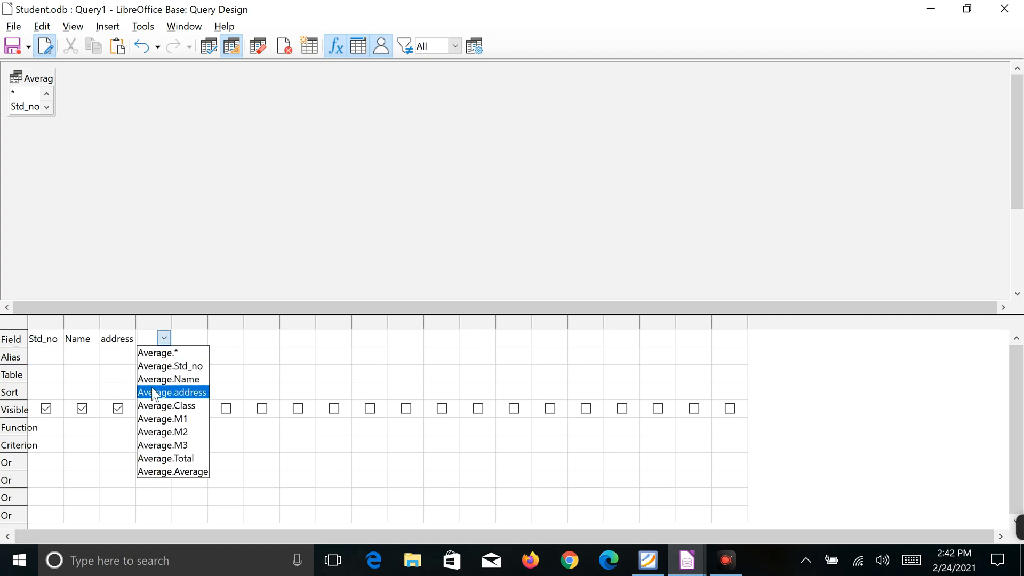
pyautogui.click(152, 405)
pyautogui.click(164, 338)
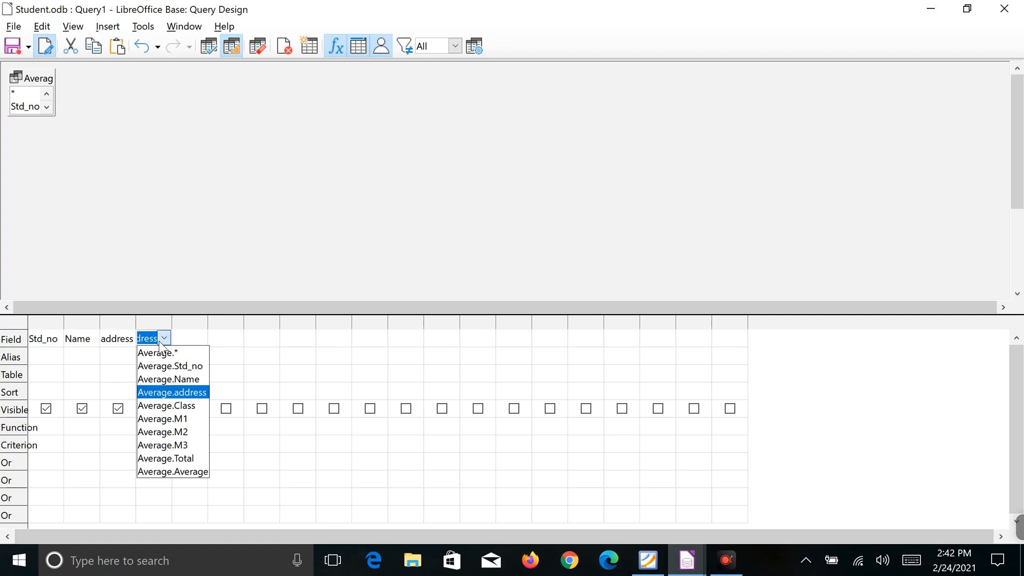
pyautogui.click(153, 407)
# Add the M1, M2 and M3 fields to the columns after Class
pyautogui.click(193, 347)
pyautogui.click(200, 338)
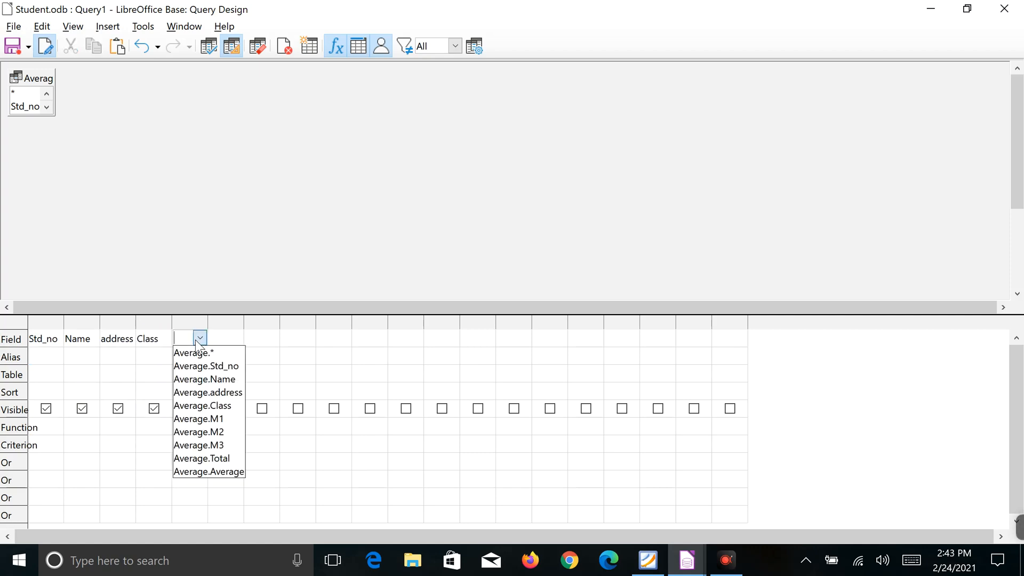
pyautogui.click(181, 417)
pyautogui.click(222, 343)
pyautogui.click(235, 338)
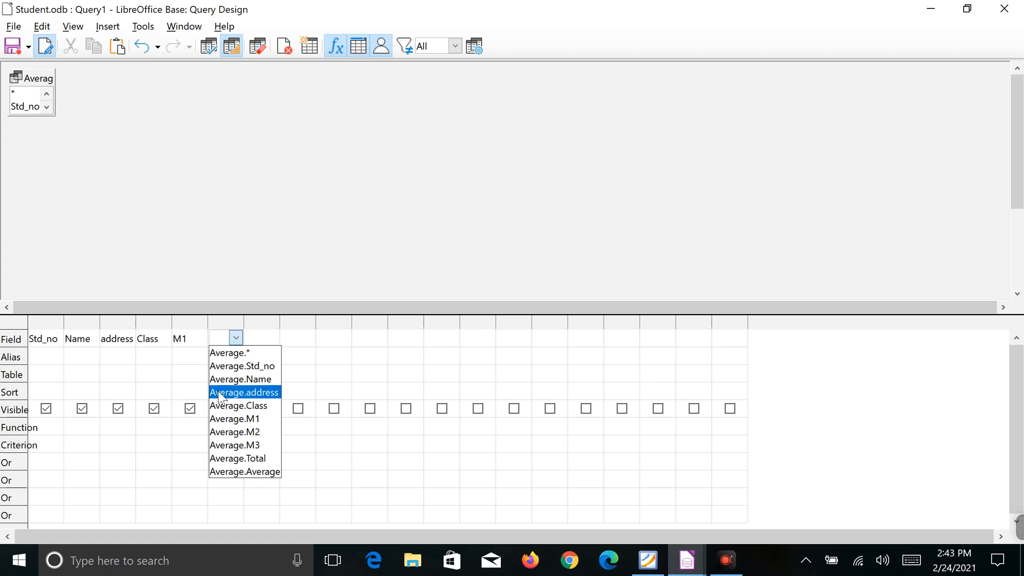
pyautogui.click(220, 433)
pyautogui.click(264, 347)
pyautogui.click(270, 339)
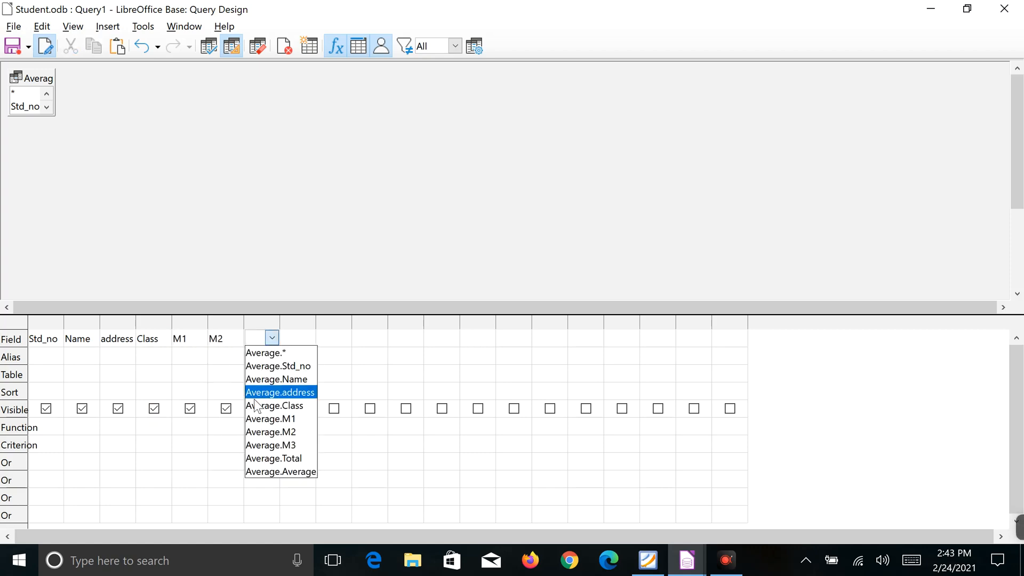
pyautogui.click(251, 444)
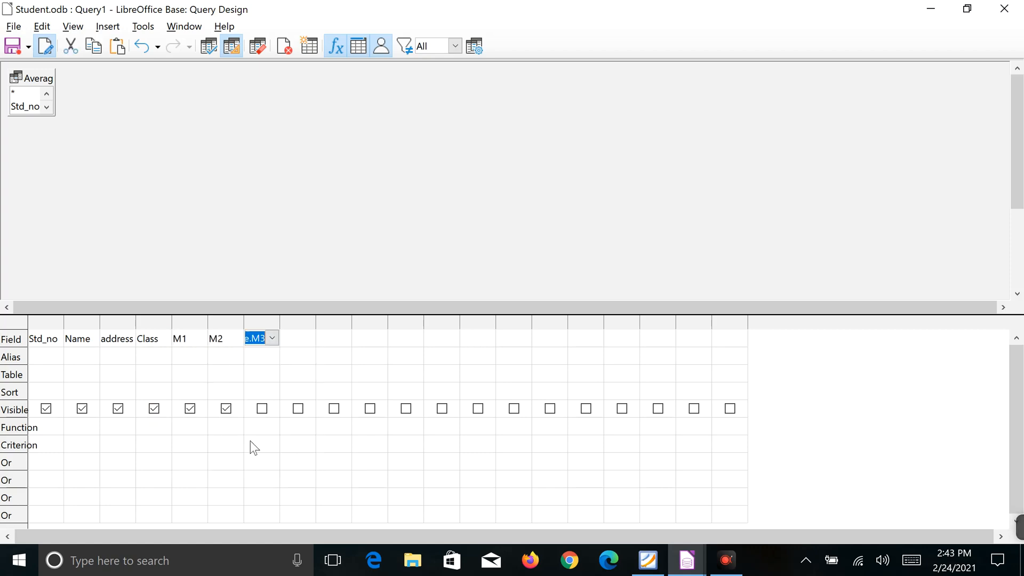
# Add the Total and Average fields to the two columns following M3
pyautogui.click(286, 344)
pyautogui.click(307, 337)
pyautogui.click(307, 458)
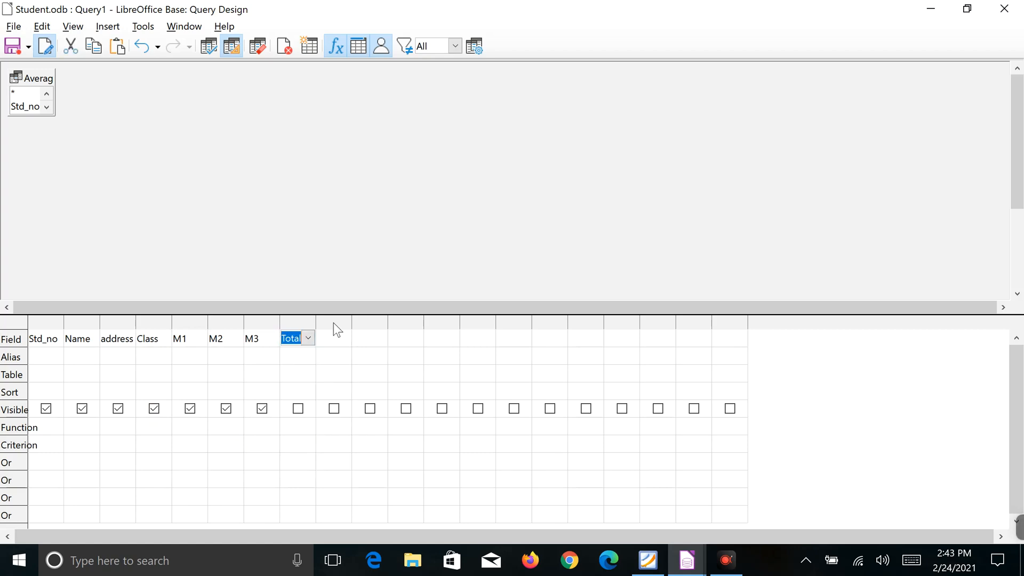
pyautogui.click(335, 341)
pyautogui.click(342, 338)
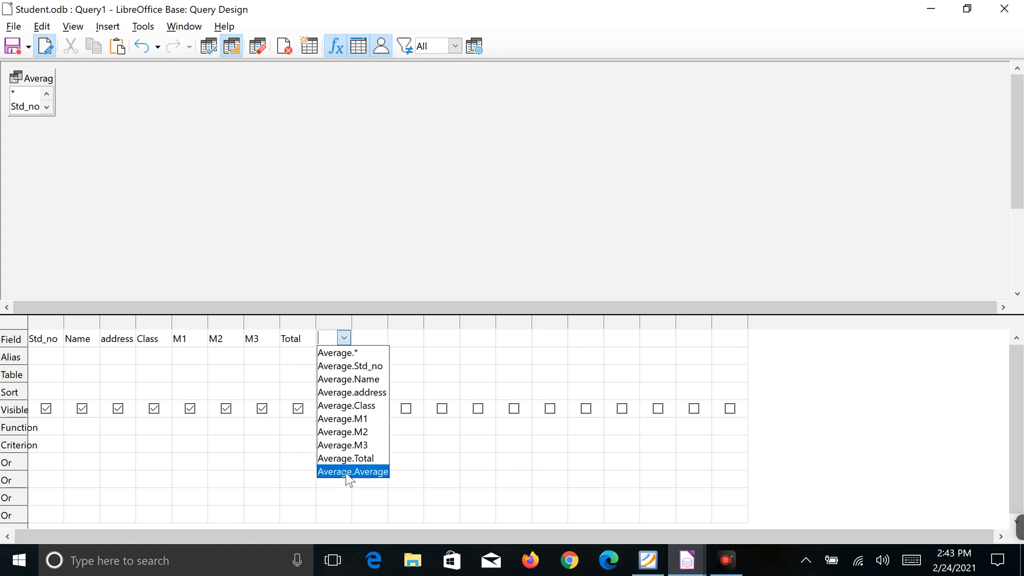
pyautogui.click(345, 473)
pyautogui.click(333, 372)
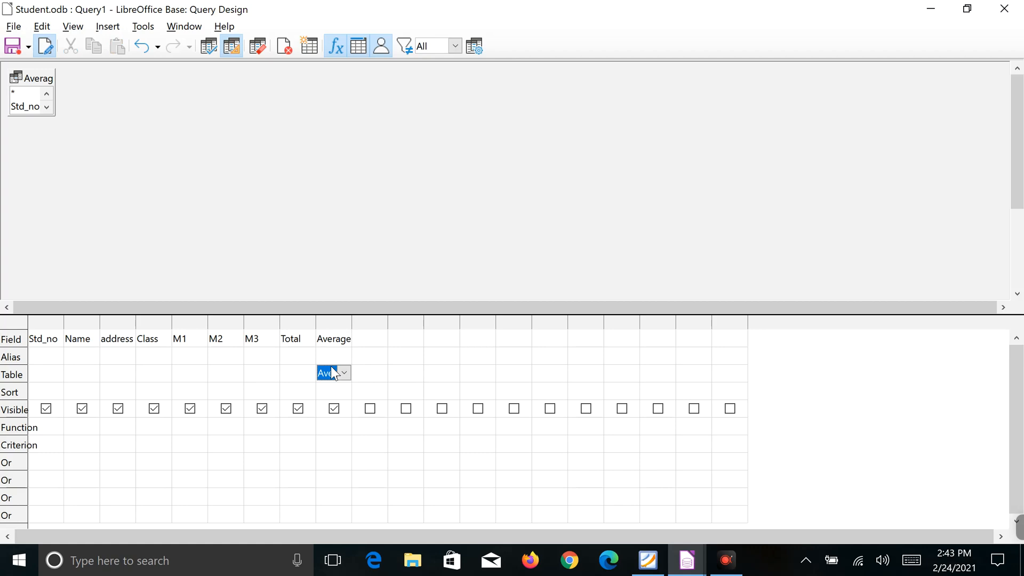
pyautogui.click(346, 355)
# Set the Total field's criterion to between 200 and 275 and run the query
pyautogui.click(296, 443)
pyautogui.write('between ')
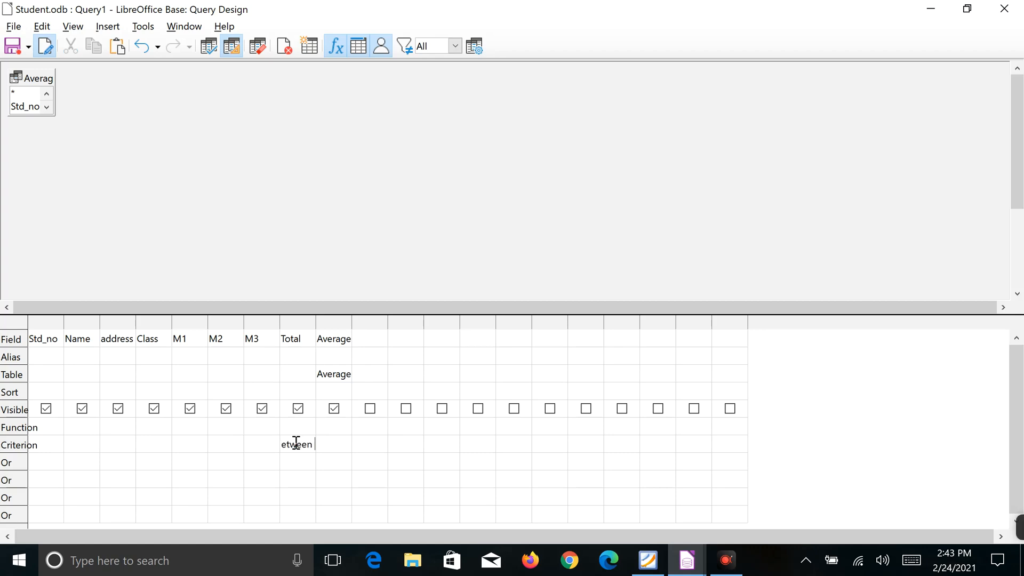
pyautogui.write('200 and 275')
pyautogui.click(208, 46)
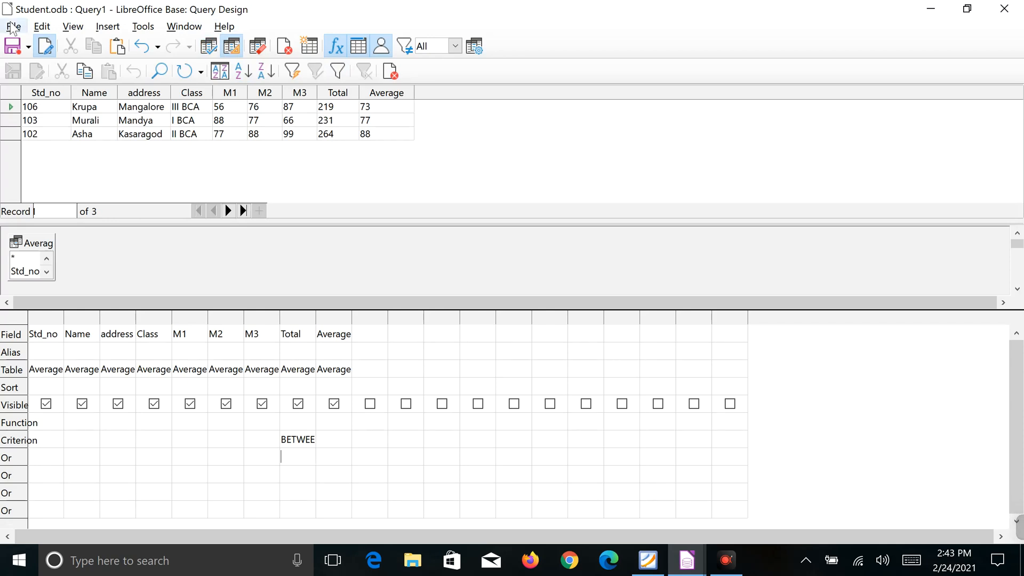
# Save the query under the name between
pyautogui.click(10, 50)
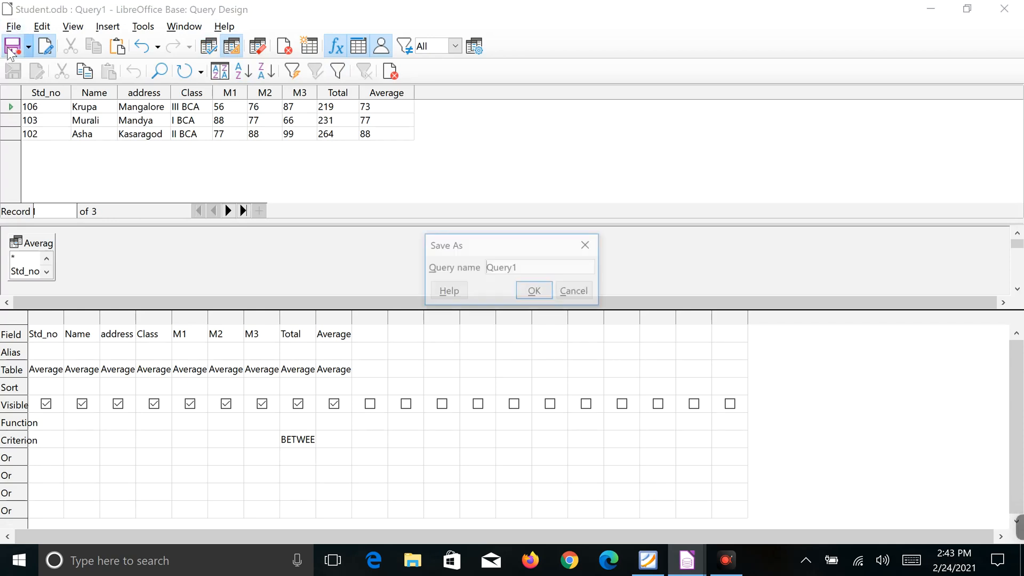
pyautogui.doubleClick(518, 265)
pyautogui.write('bet')
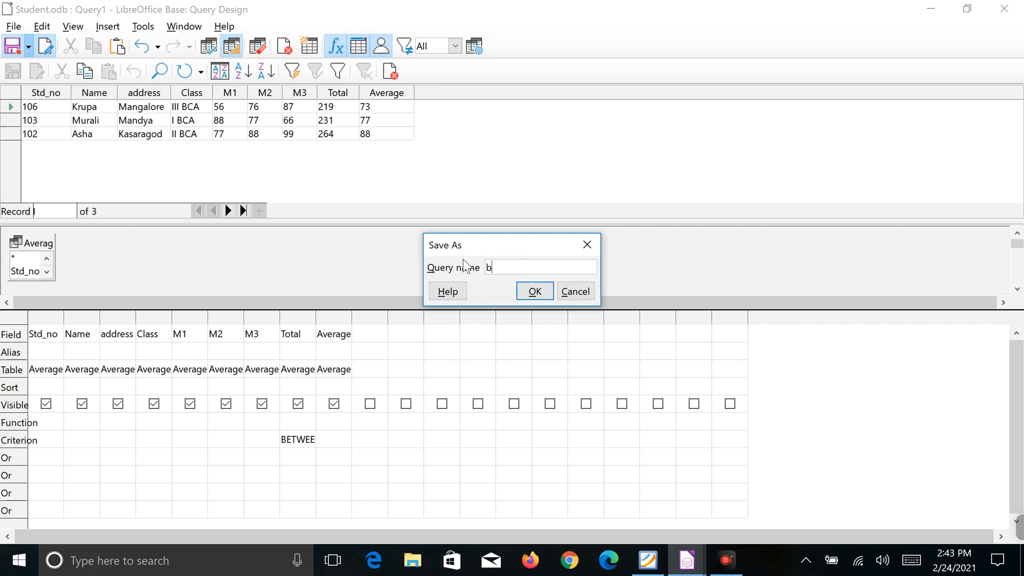
pyautogui.write('ween')
pyautogui.click(532, 291)
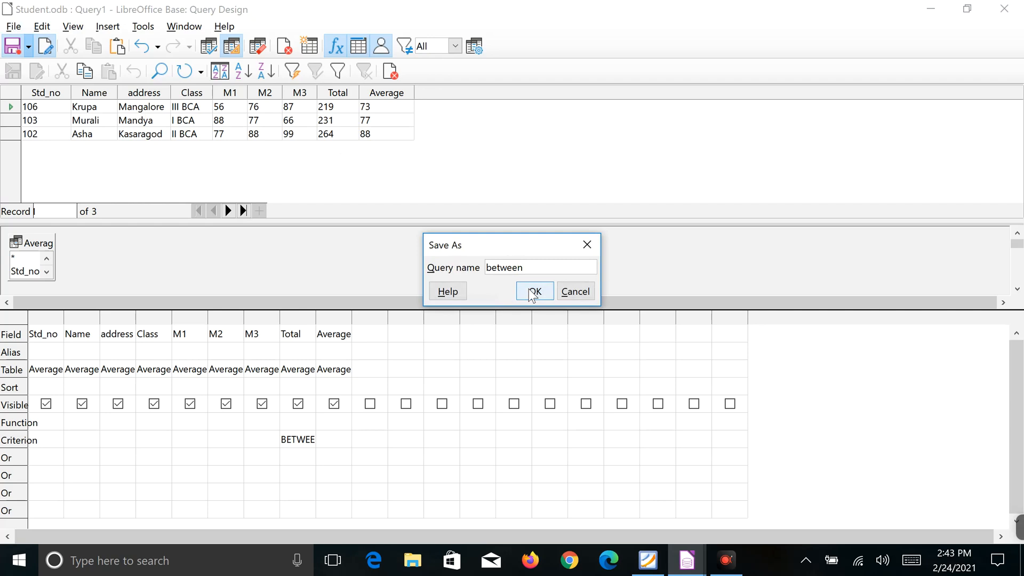
# Close the query design and the Student database, saving the database changes
pyautogui.click(1004, 8)
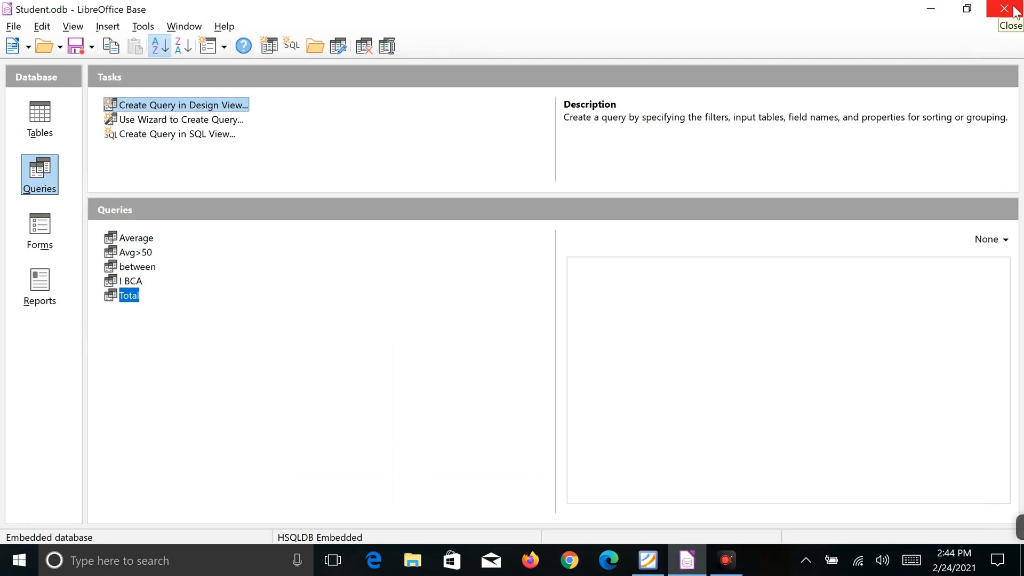
pyautogui.click(1014, 8)
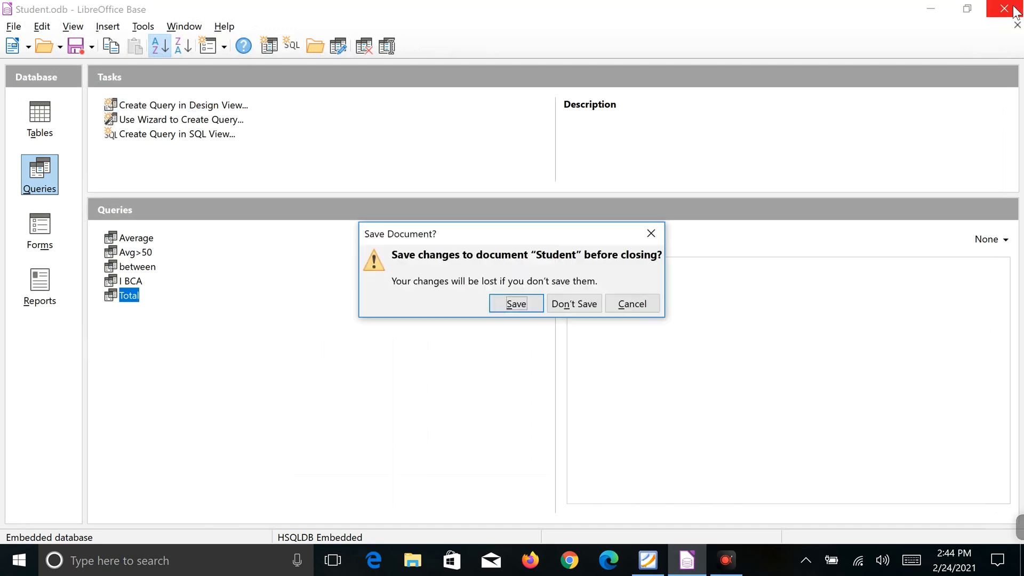
pyautogui.click(531, 300)
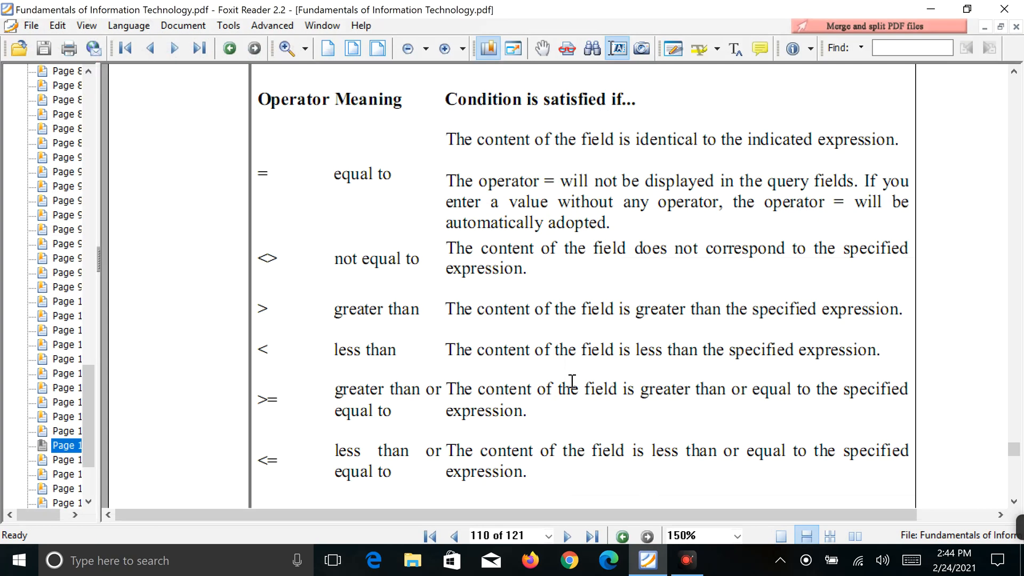
# Review the comparison operators and the date field query syntax in Fundamentals of Information Technology.pdf
pyautogui.scroll(-3, 326, 256)
pyautogui.scroll(-3, 328, 258)
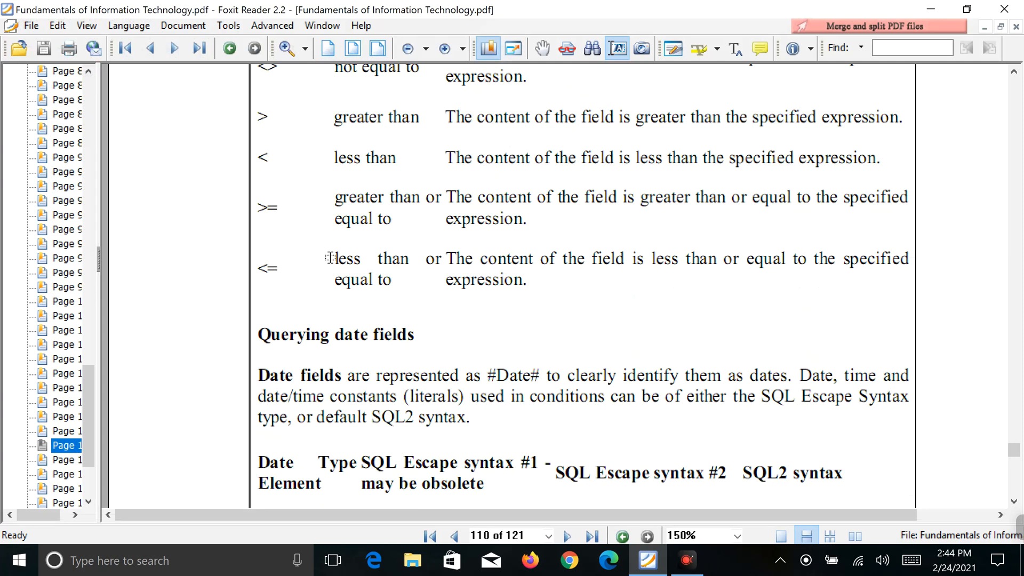
pyautogui.scroll(-3, 328, 255)
pyautogui.scroll(-9, 320, 251)
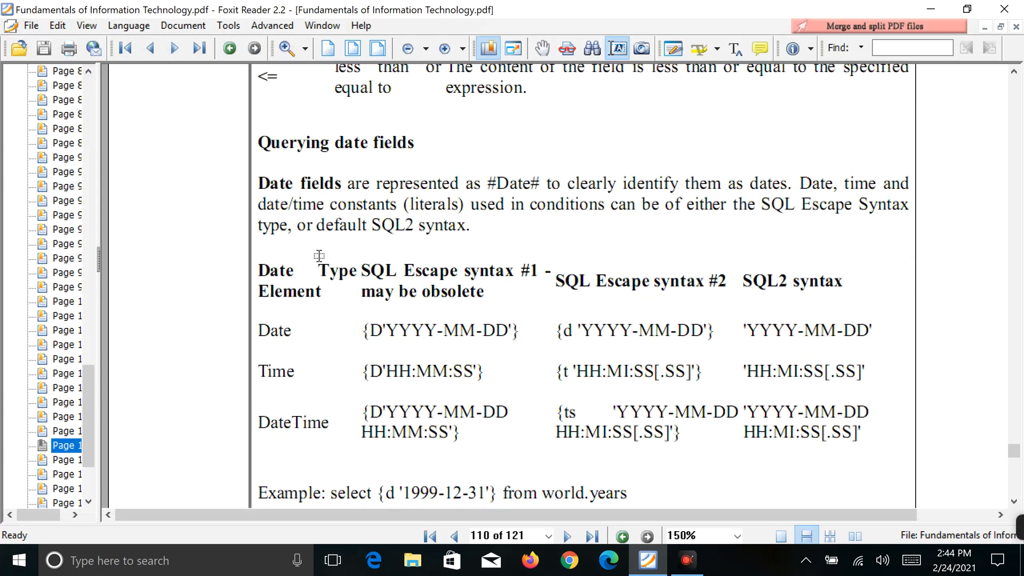
pyautogui.scroll(3, 377, 236)
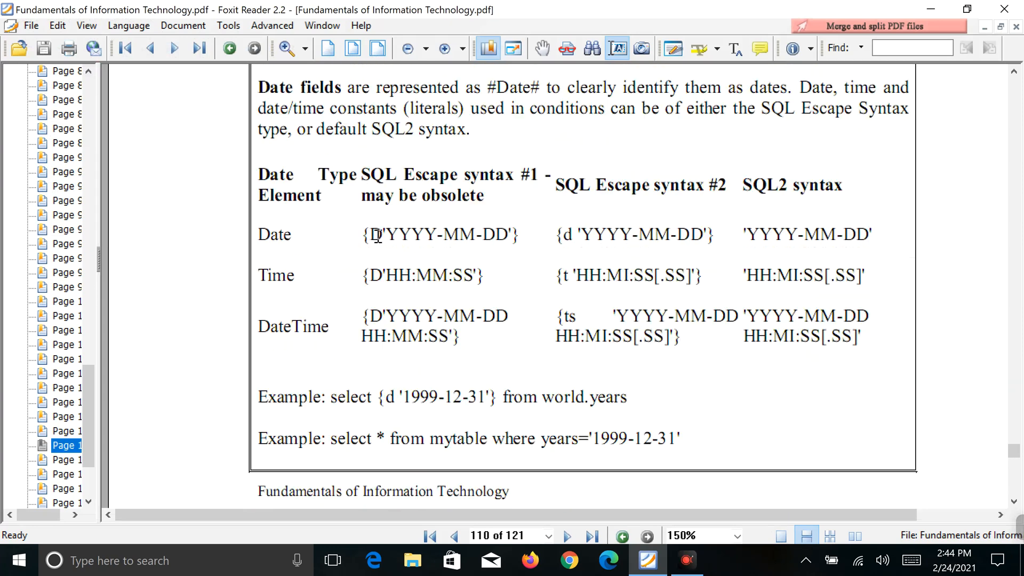
pyautogui.scroll(-3, 359, 243)
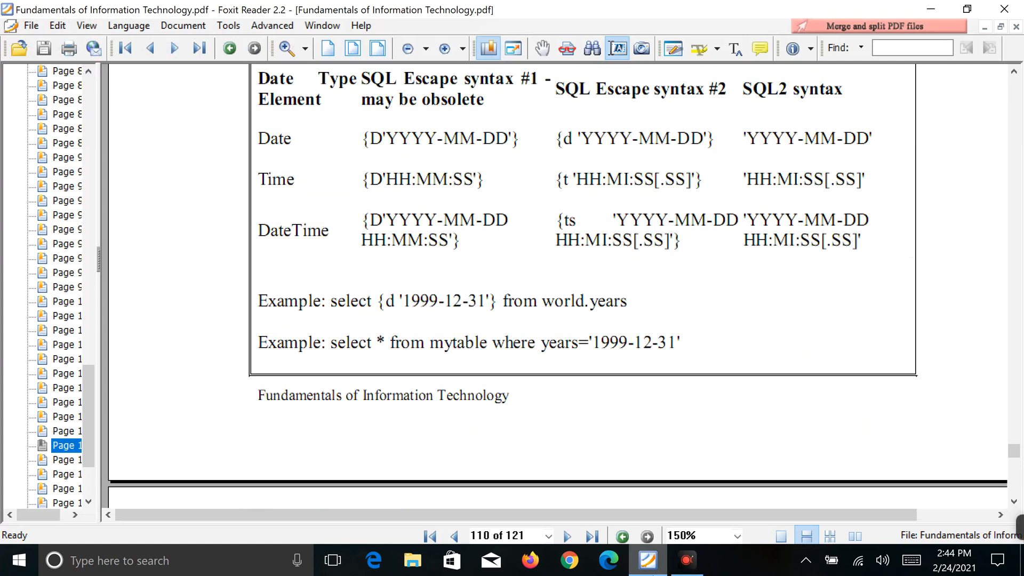